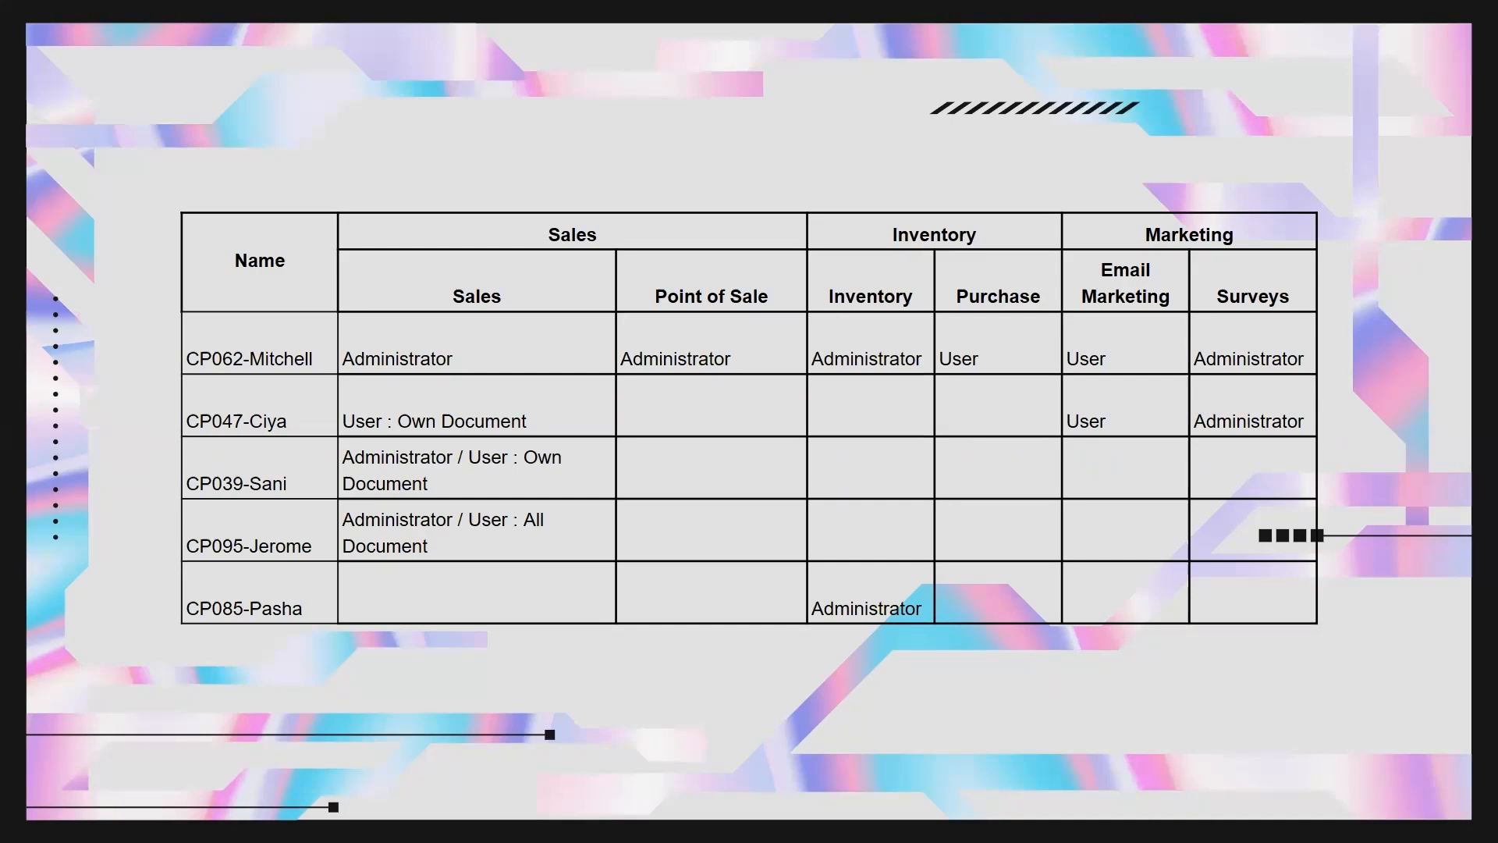
Switch to the 19_Kelompok 08_Skenario Modul Sales spreadsheet in Google Sheets and examine the user list on the Import Data sheet
key("super+Tab")
left_click(659, 522)
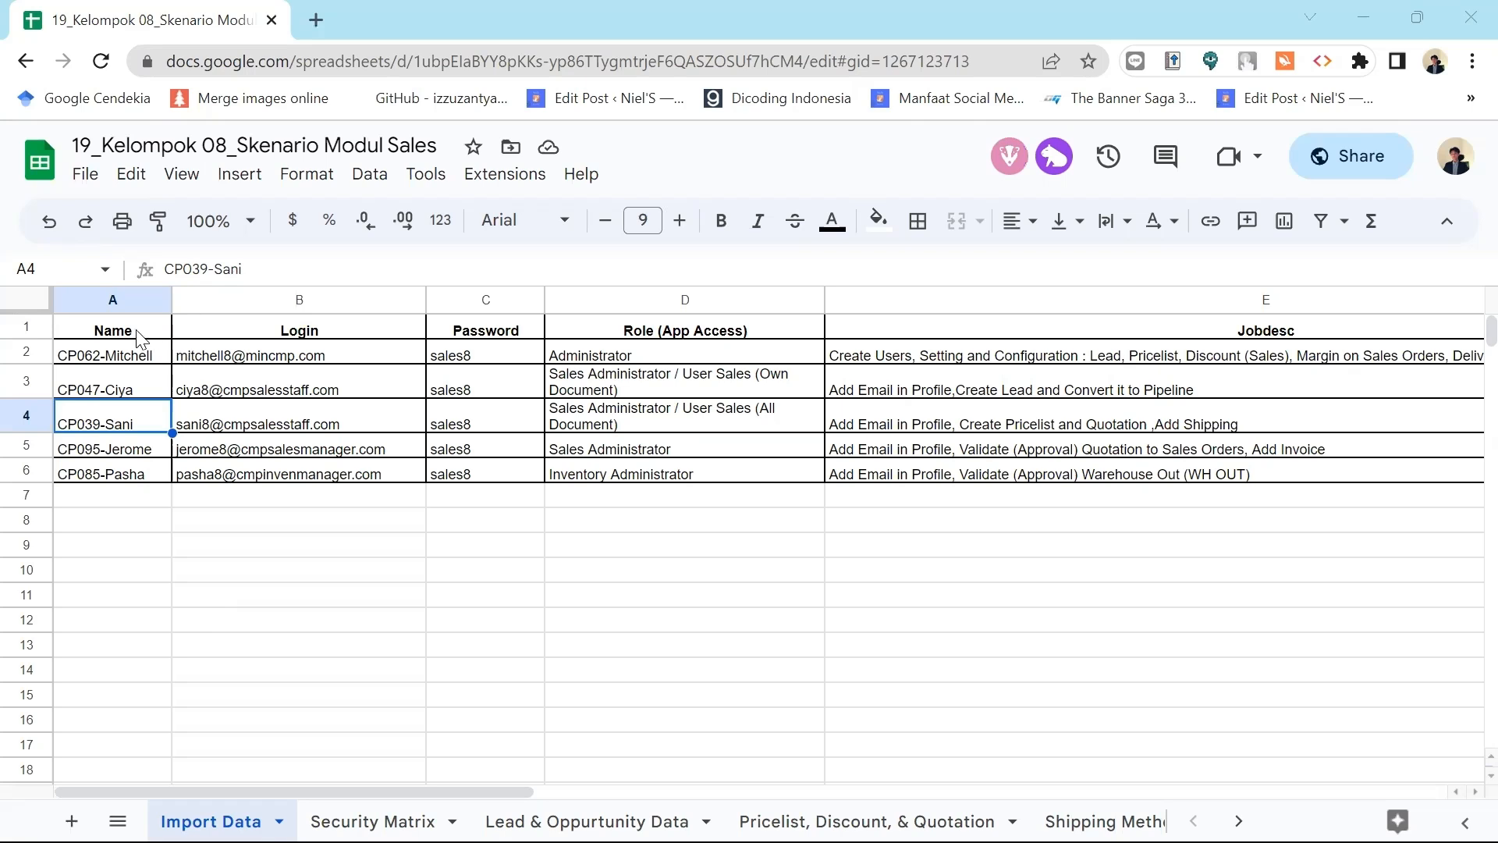
left_click(226, 336)
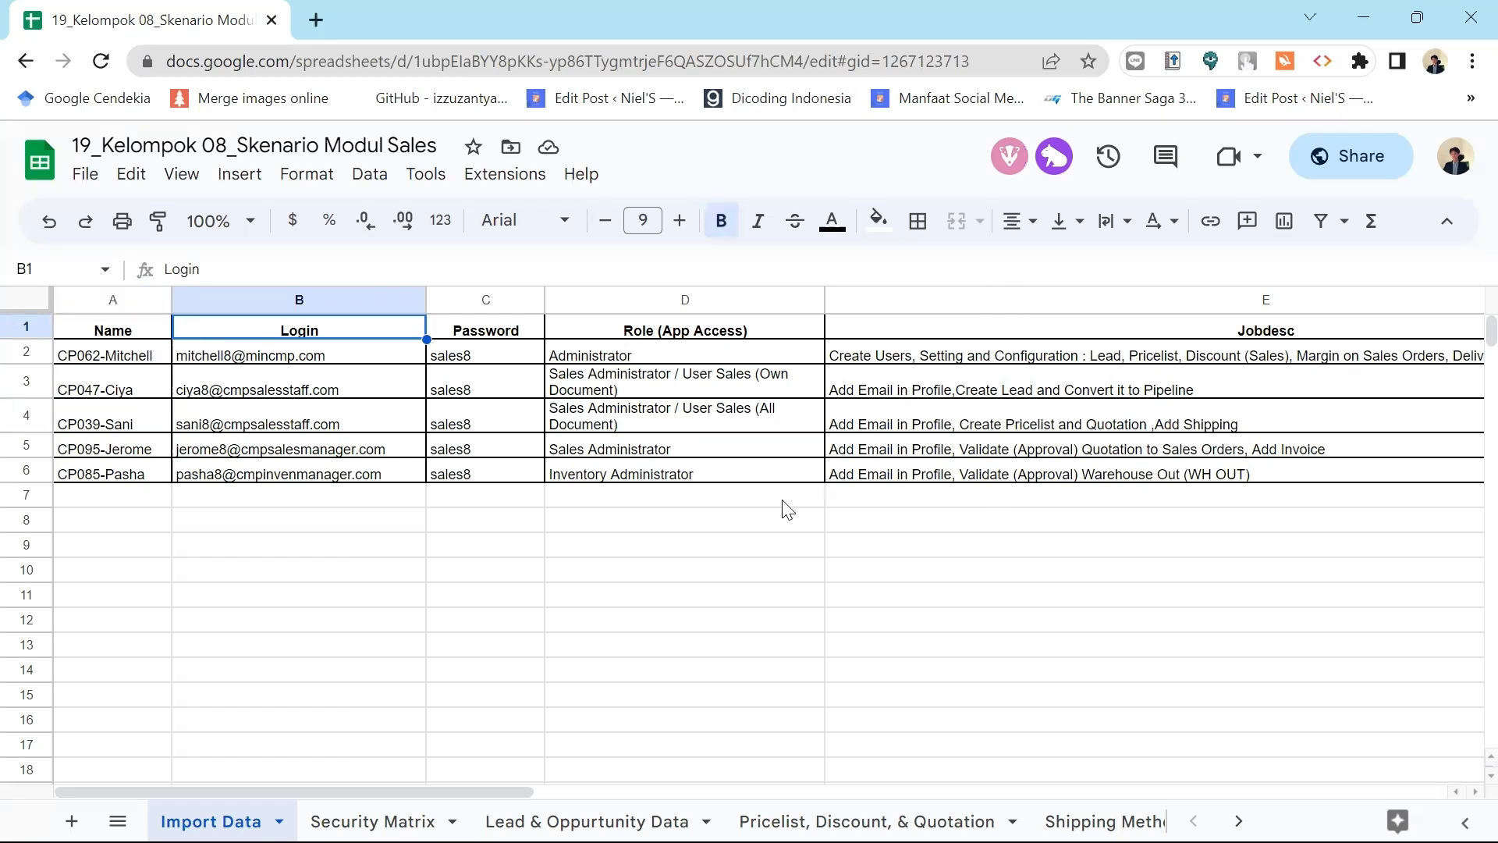
Examine the first user's access rights across all modules in row 4 of the Security Matrix sheet
left_click(373, 820)
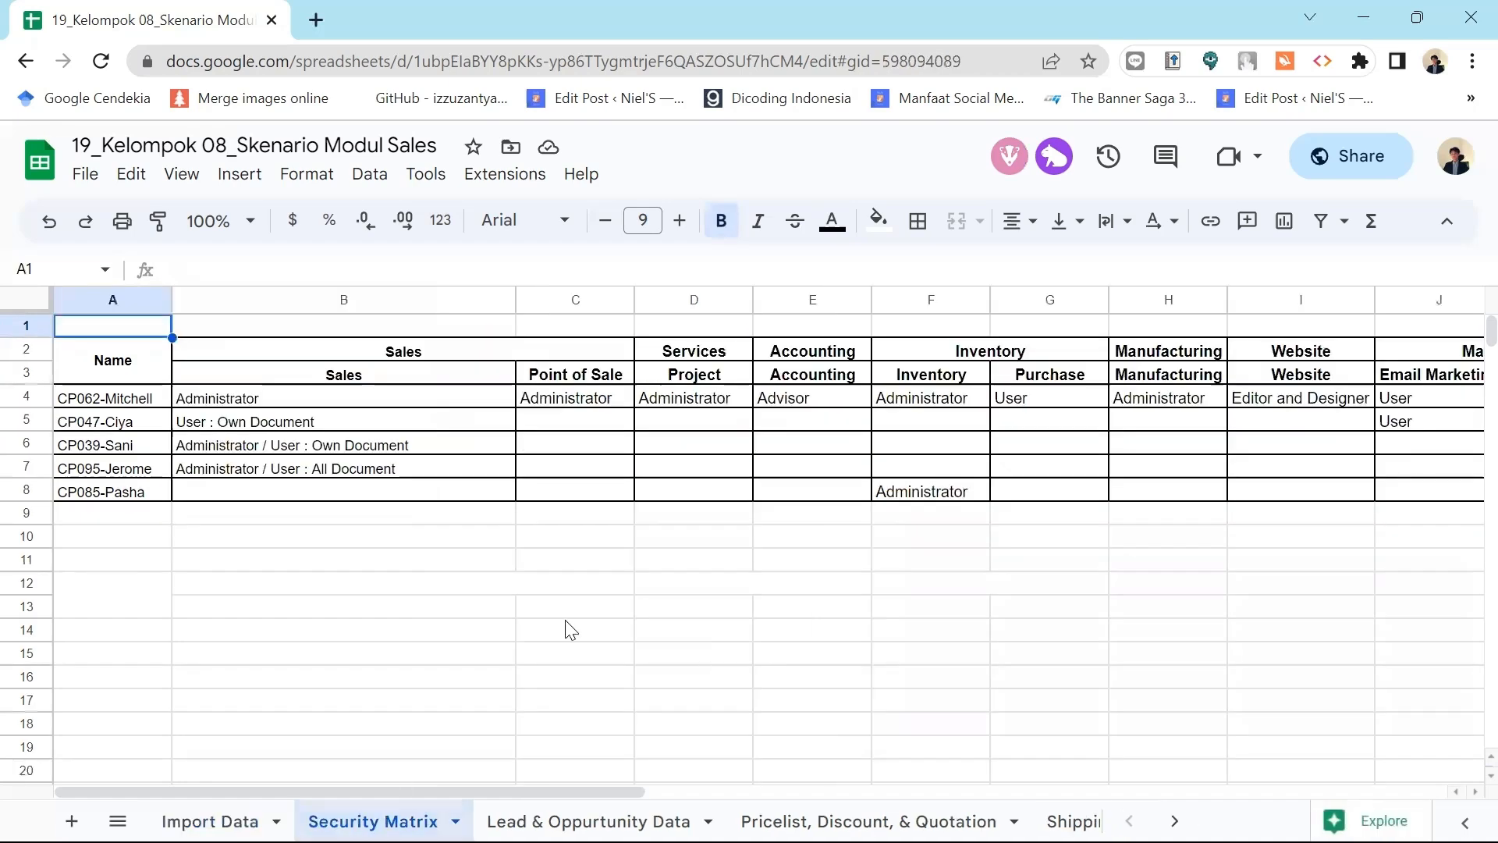
left_click(258, 398)
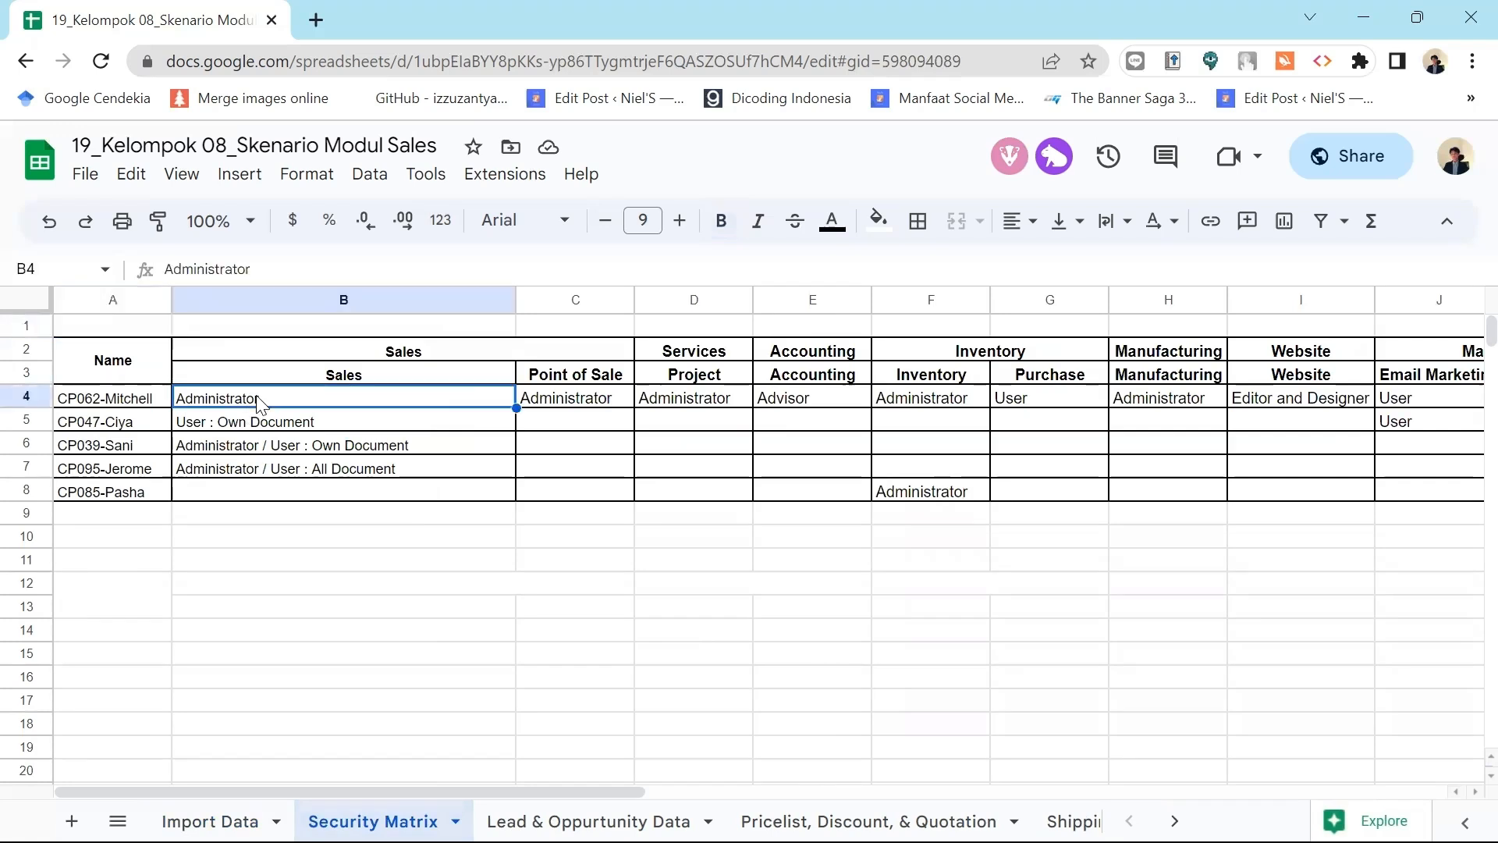
key("Right")
key("Right")
key("Right")
key("Right")
key("Right")
key("Right")
key("Right")
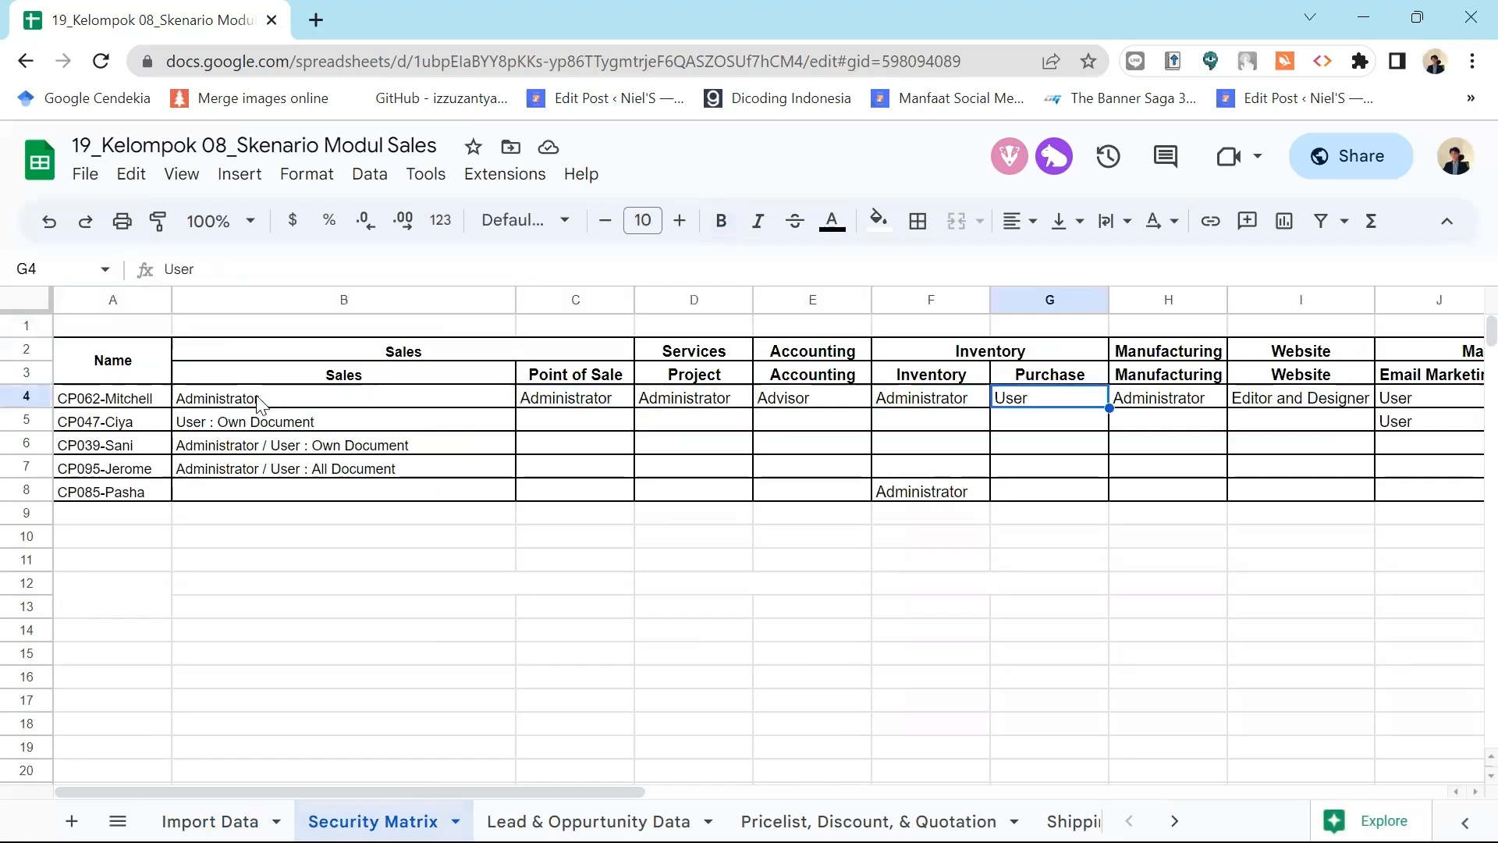
key("Right")
key("Right")
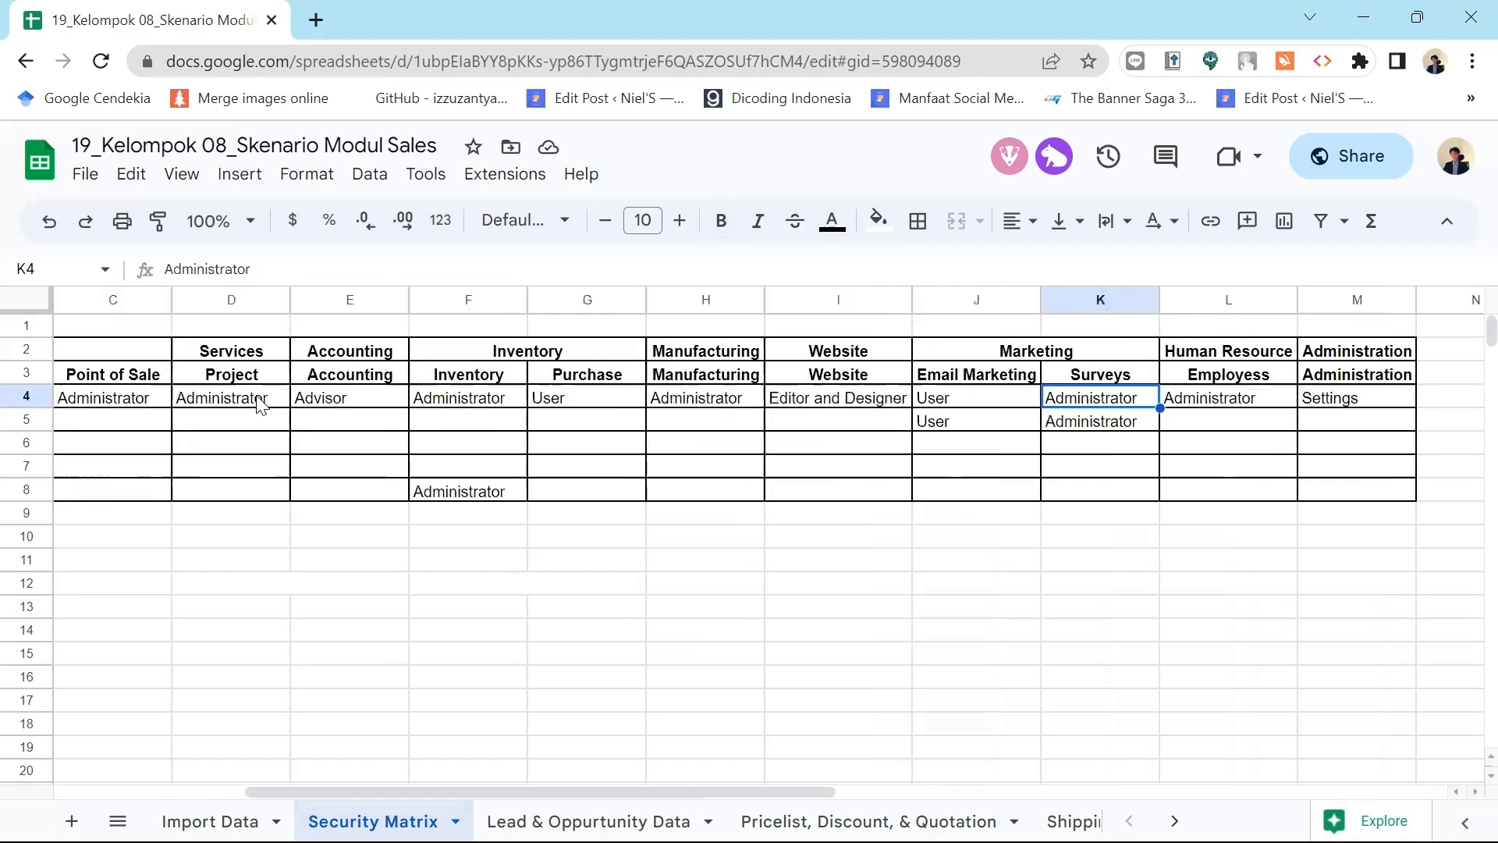
key("Home")
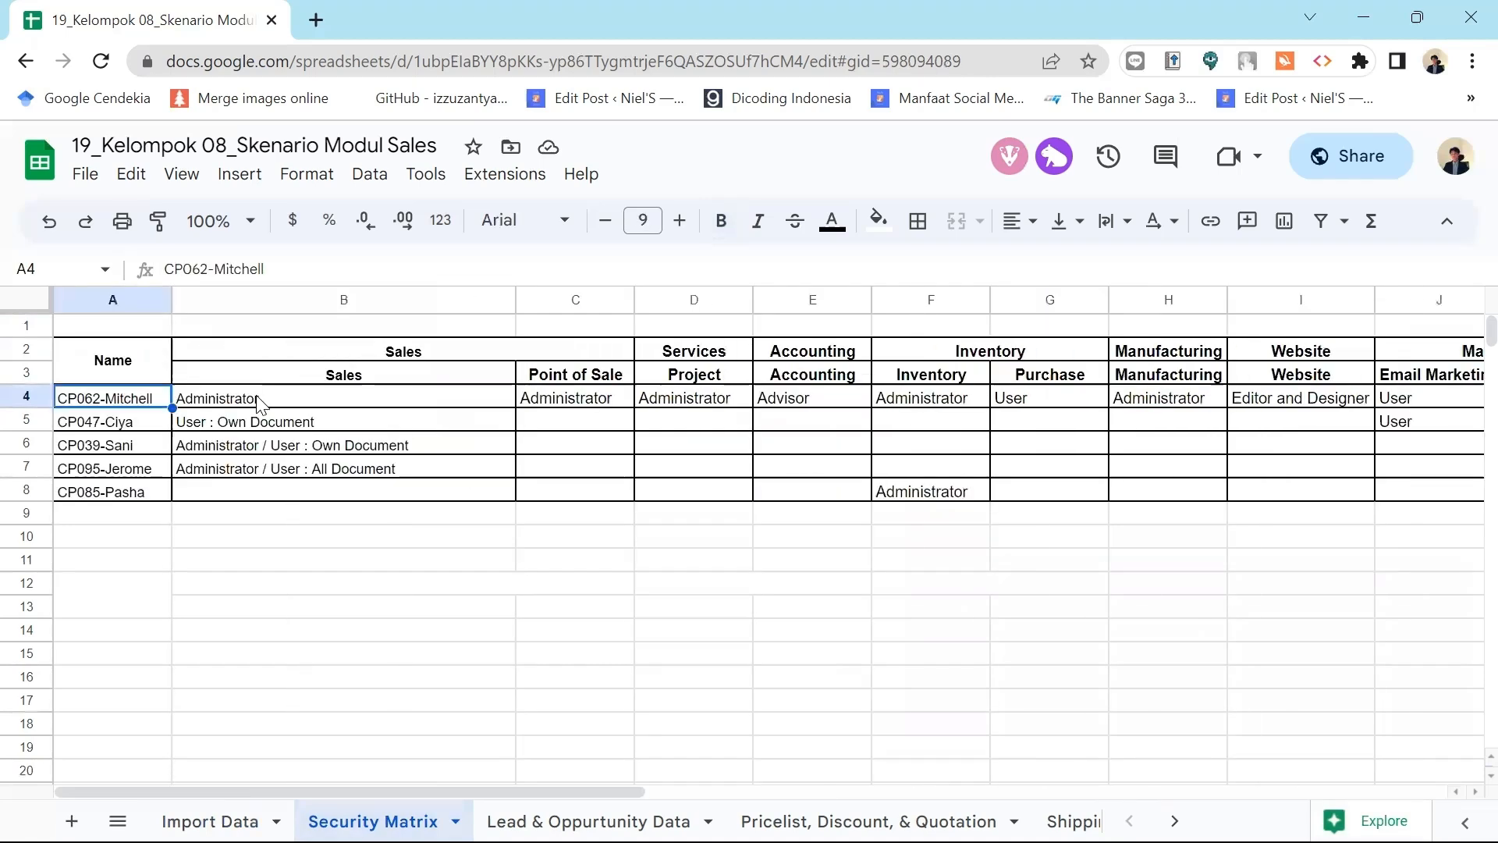
Examine the second user's access rights in row 5, from Sales through Email Marketing and Surveys
key("Down")
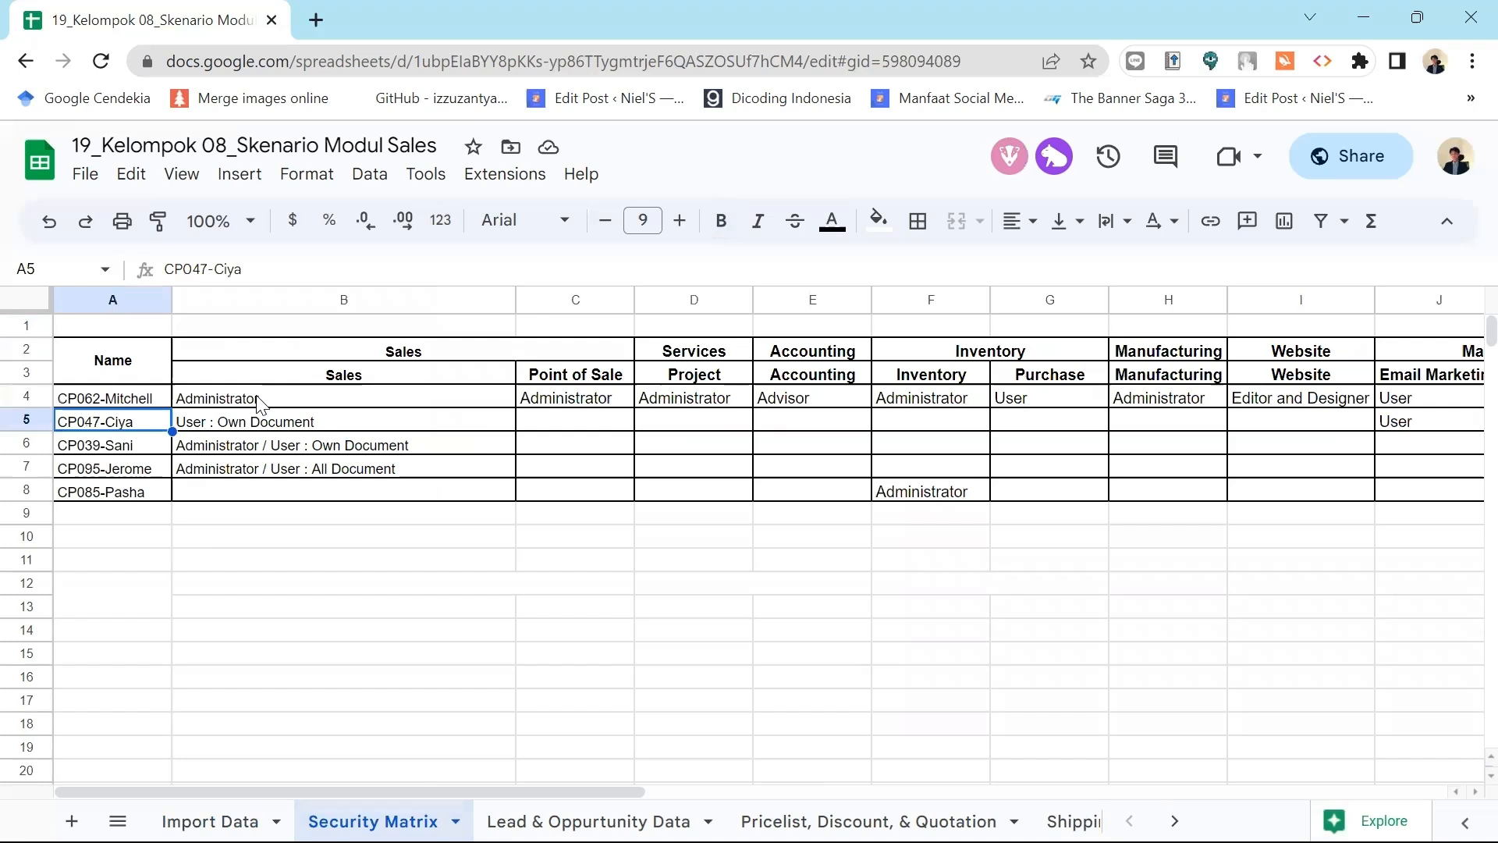
key("Right")
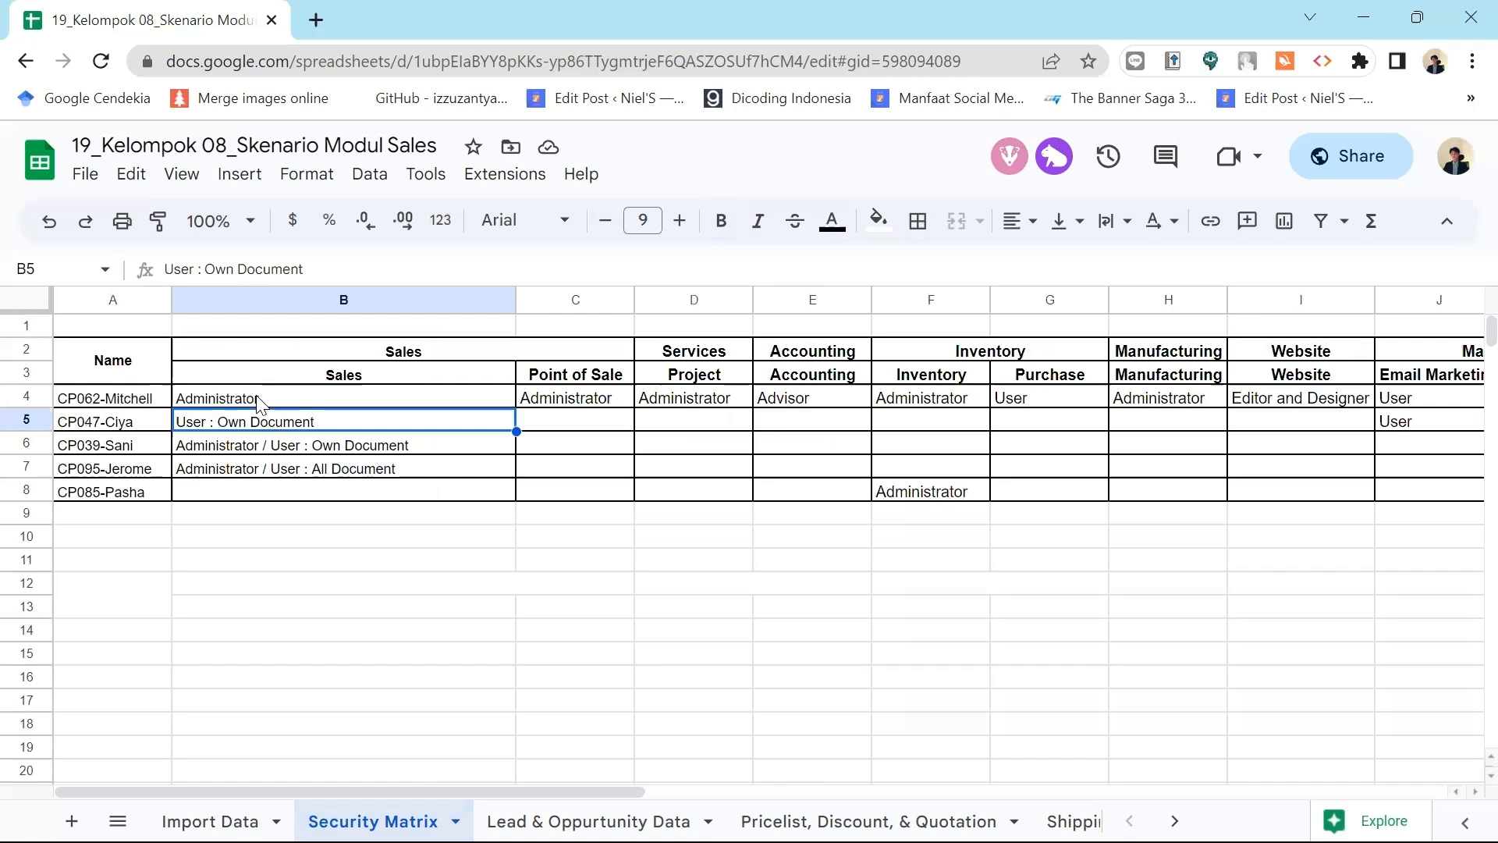
key("Right")
key("Right")
key("Right")
key("Right")
key("Right")
key("Right")
key("Right")
key("Right")
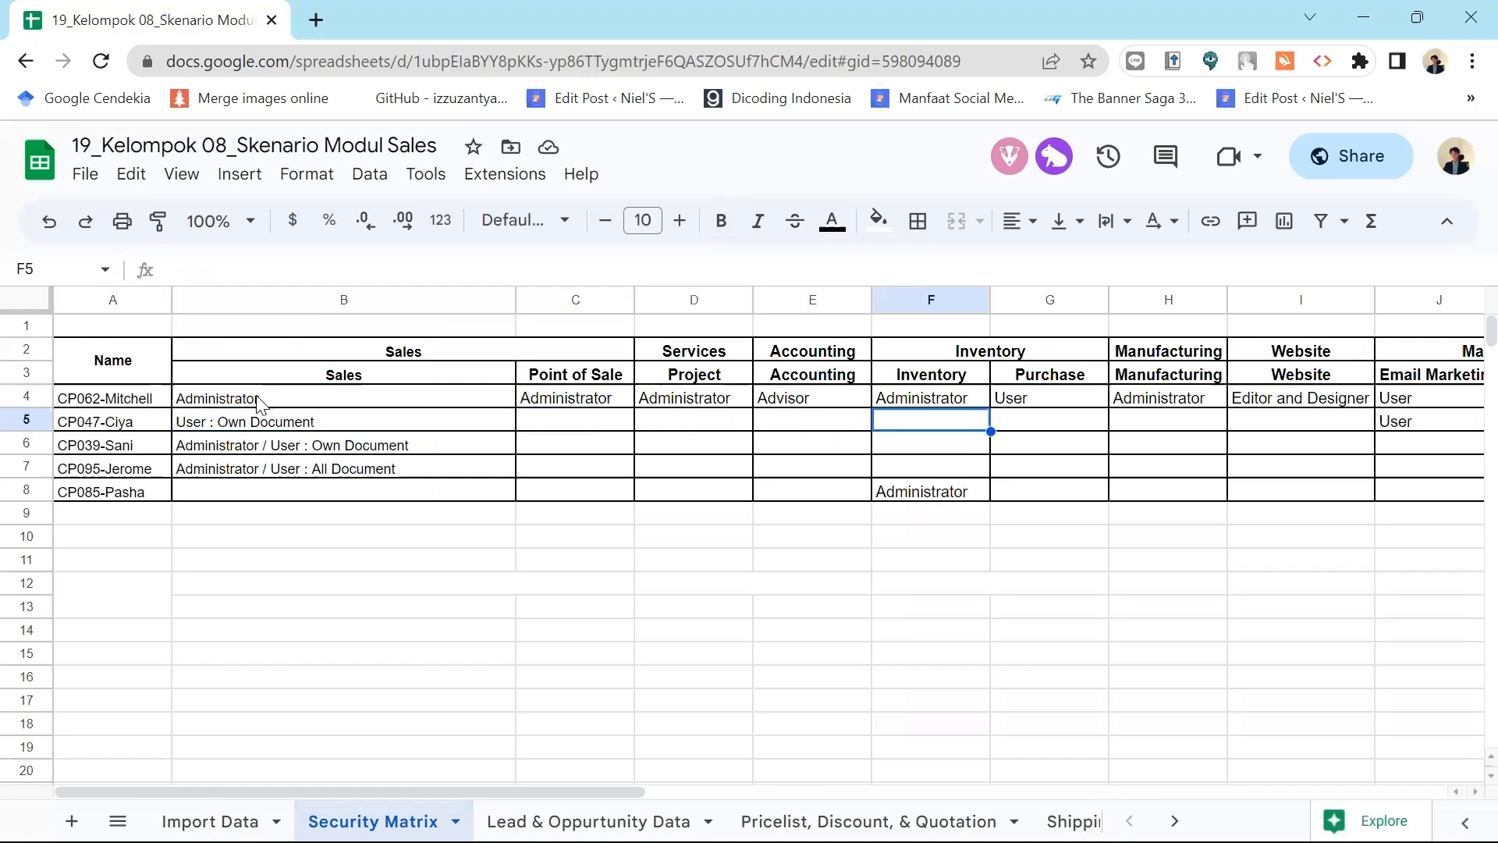
key("Right")
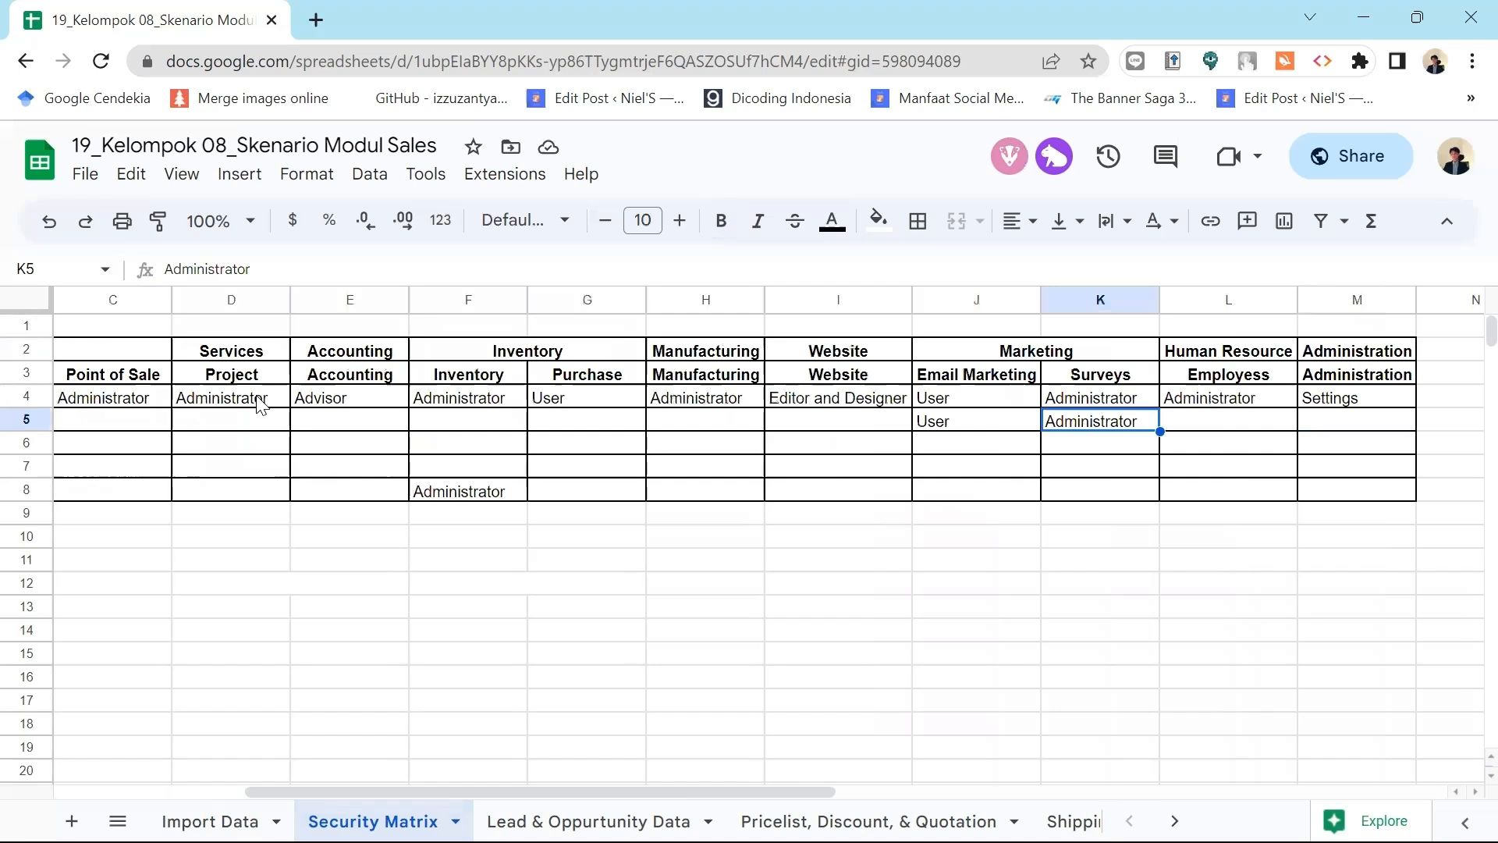
key("Left")
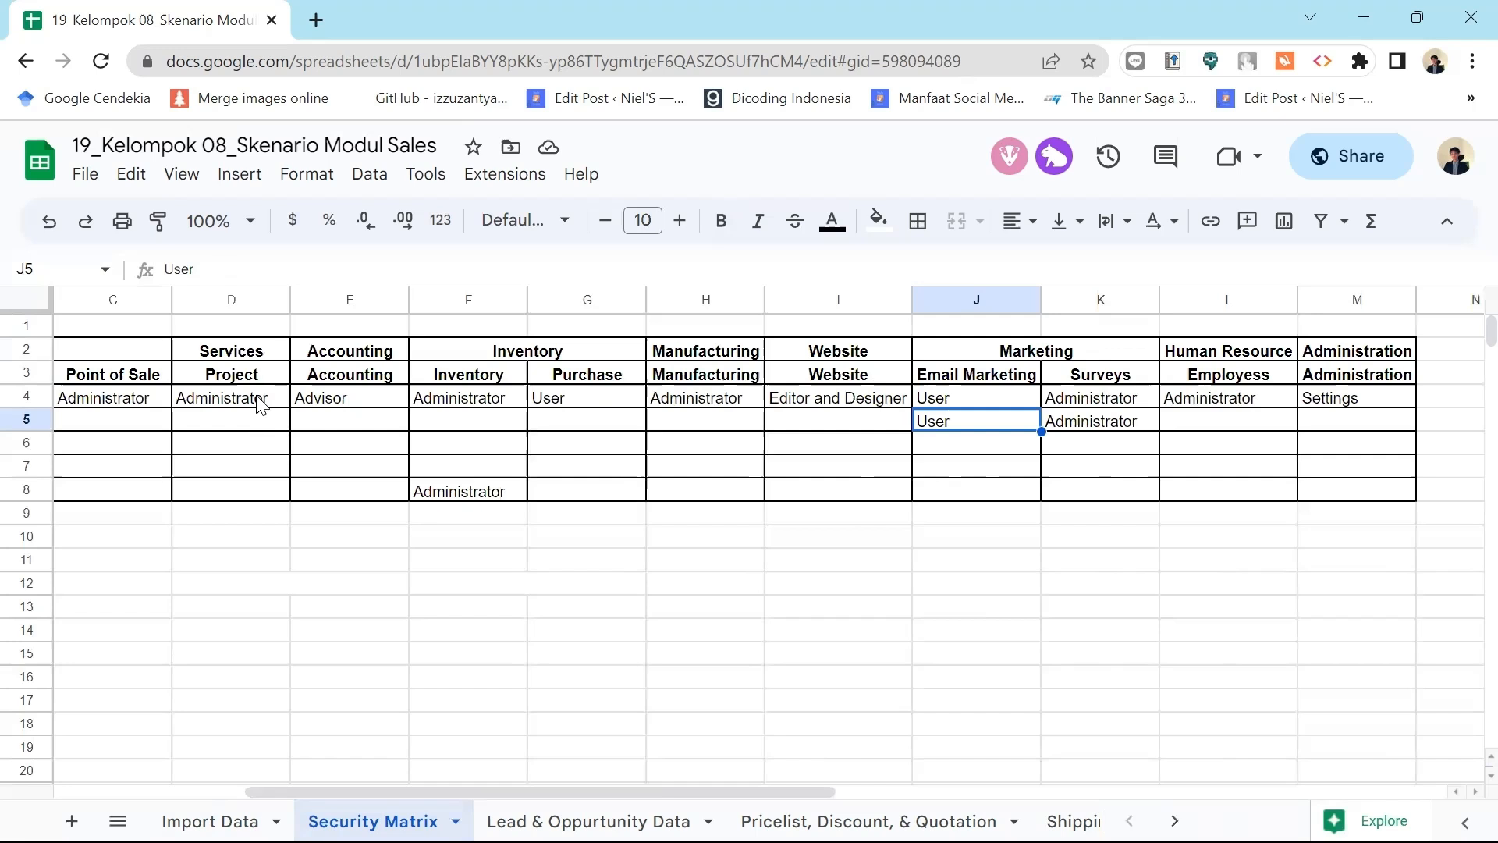
key("Right")
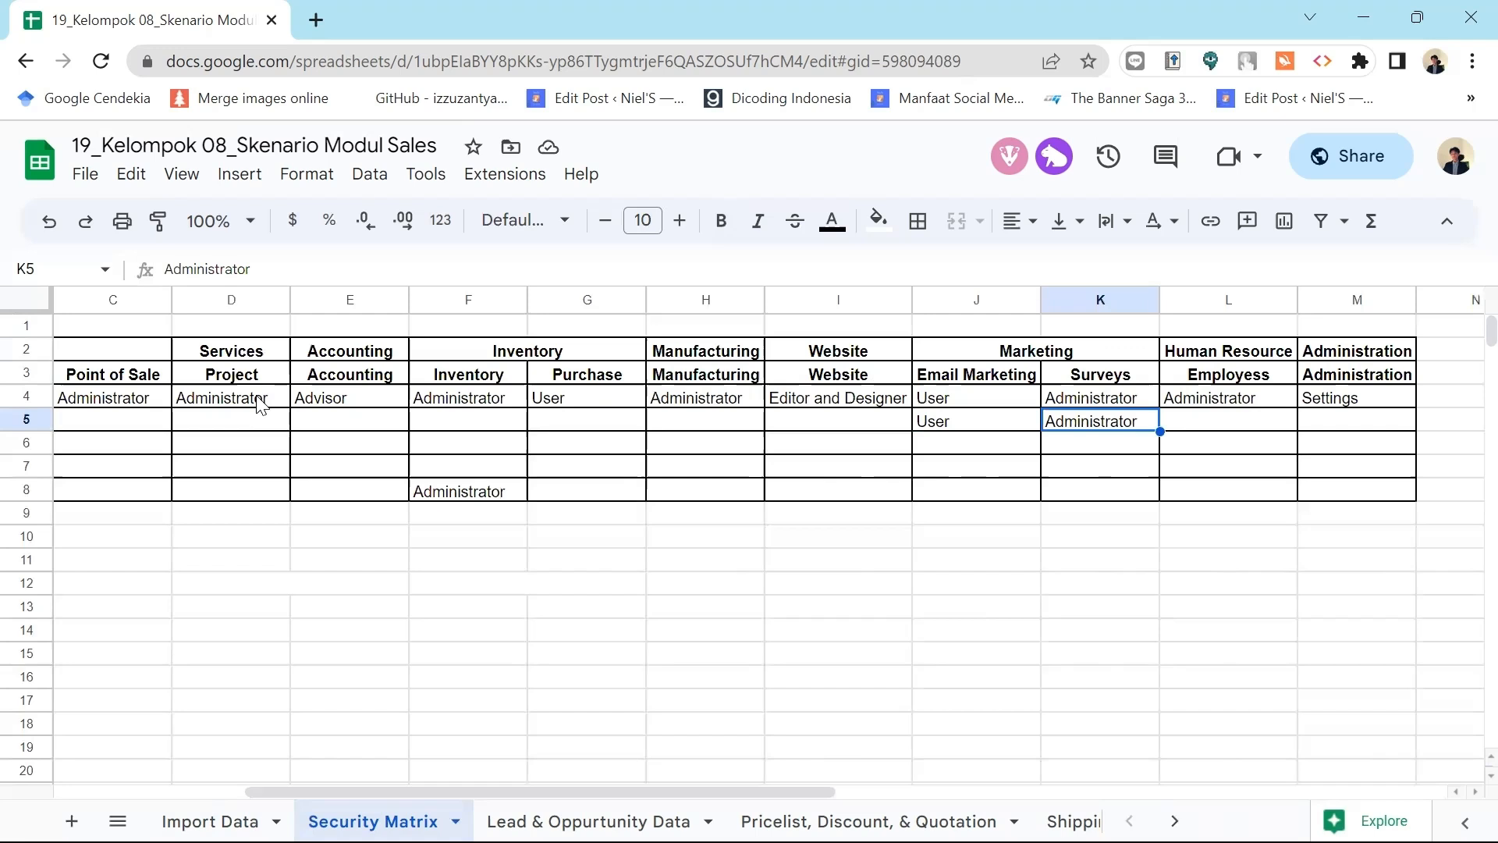
Review the Sales access of the users in rows 6 and 7 against their roles on the Import Data sheet
key("Down")
key("Down")
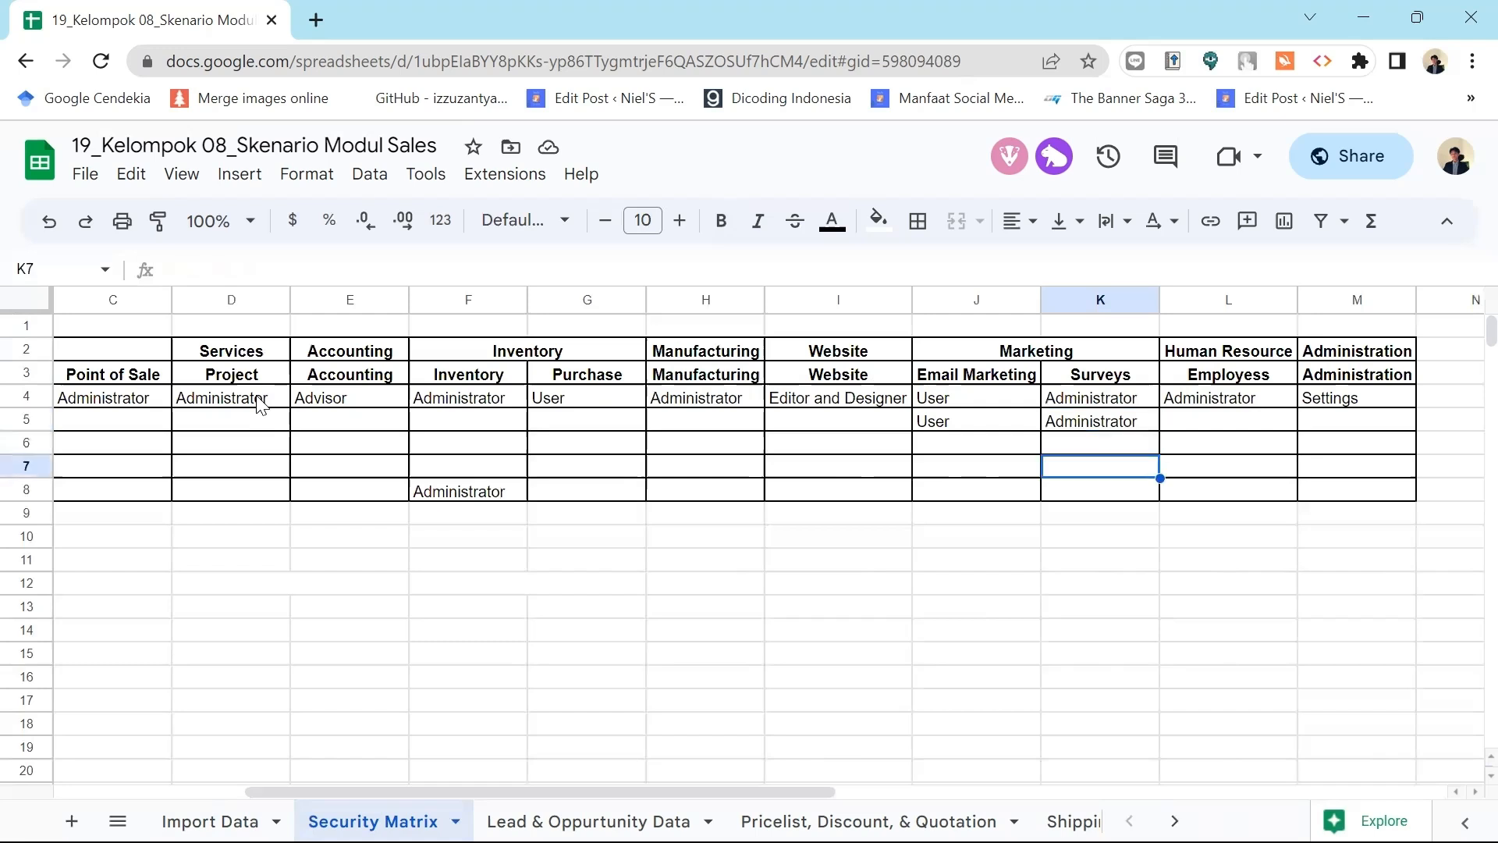
key("Left")
key("Home")
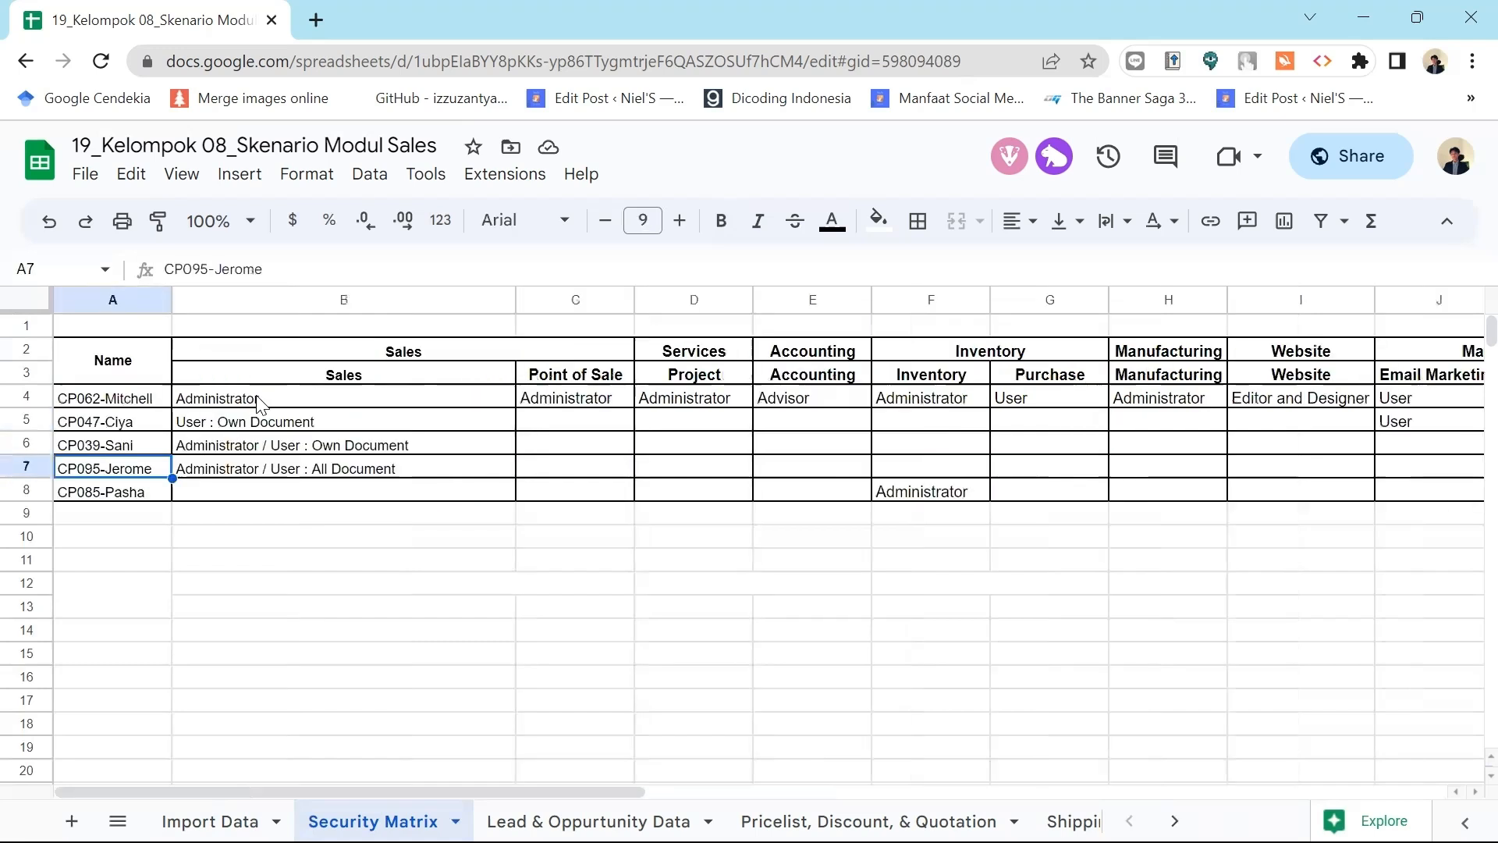
key("Up")
key("Down")
key("Right")
key("Up")
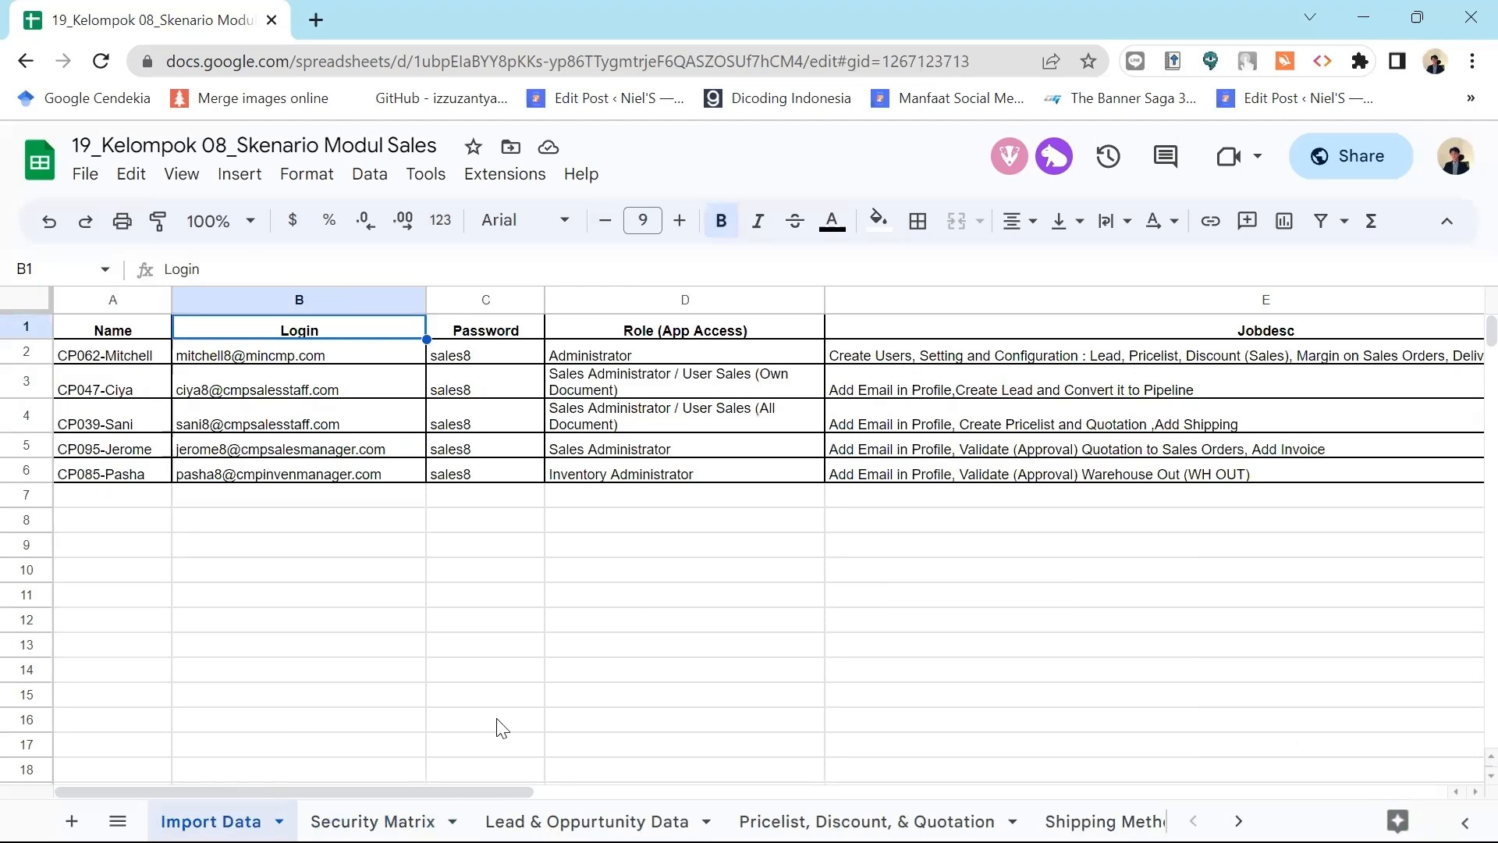
Highlight the Administrator part of the Sales access in cells B6 and B7 of the Security Matrix sheet without editing it
left_click(373, 821)
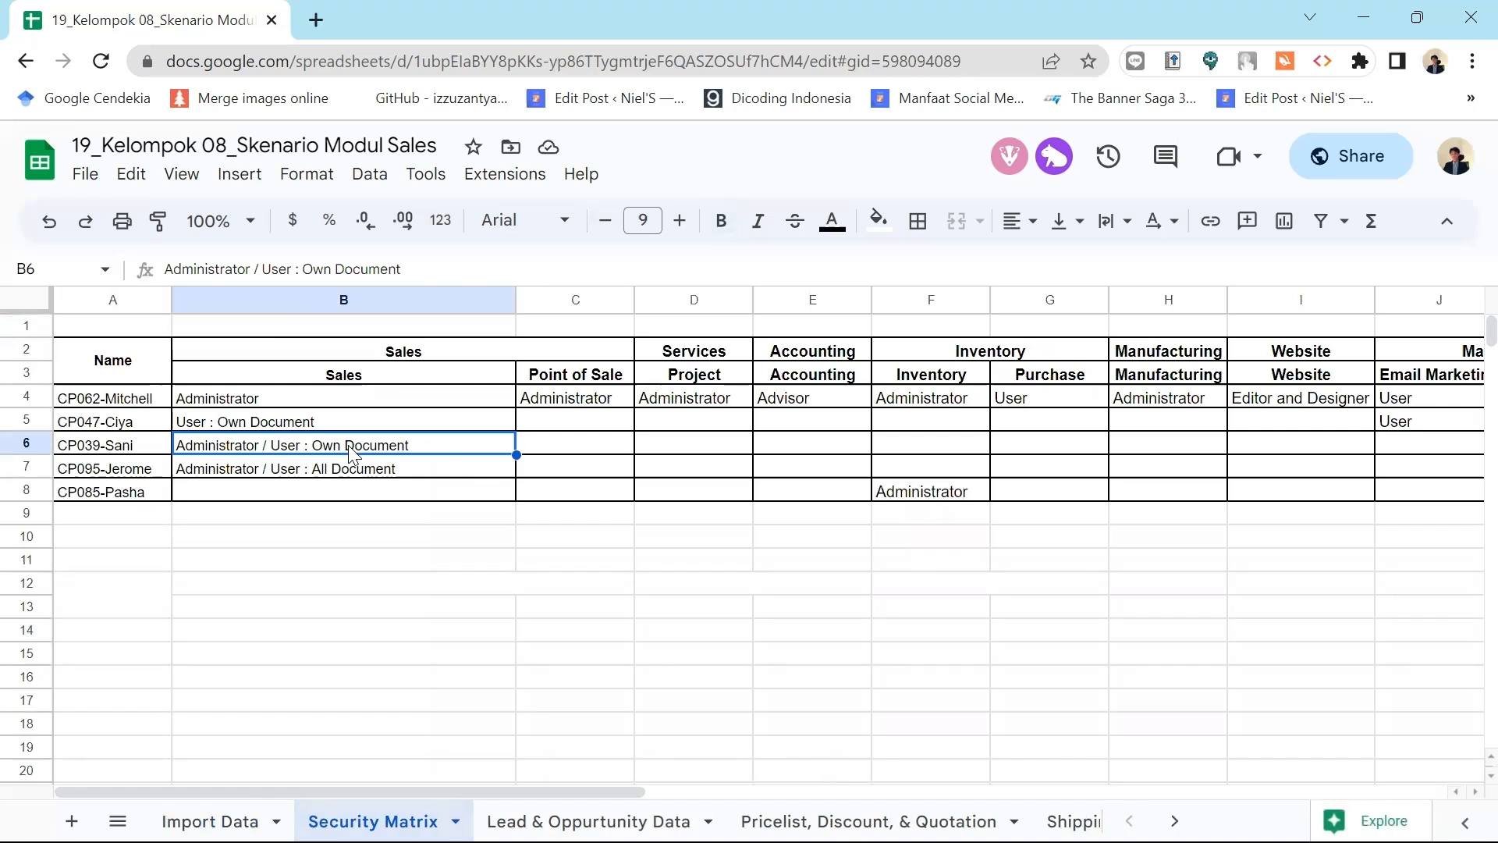
double_click(254, 447)
key("shift+Left")
key("ctrl+shift+Left")
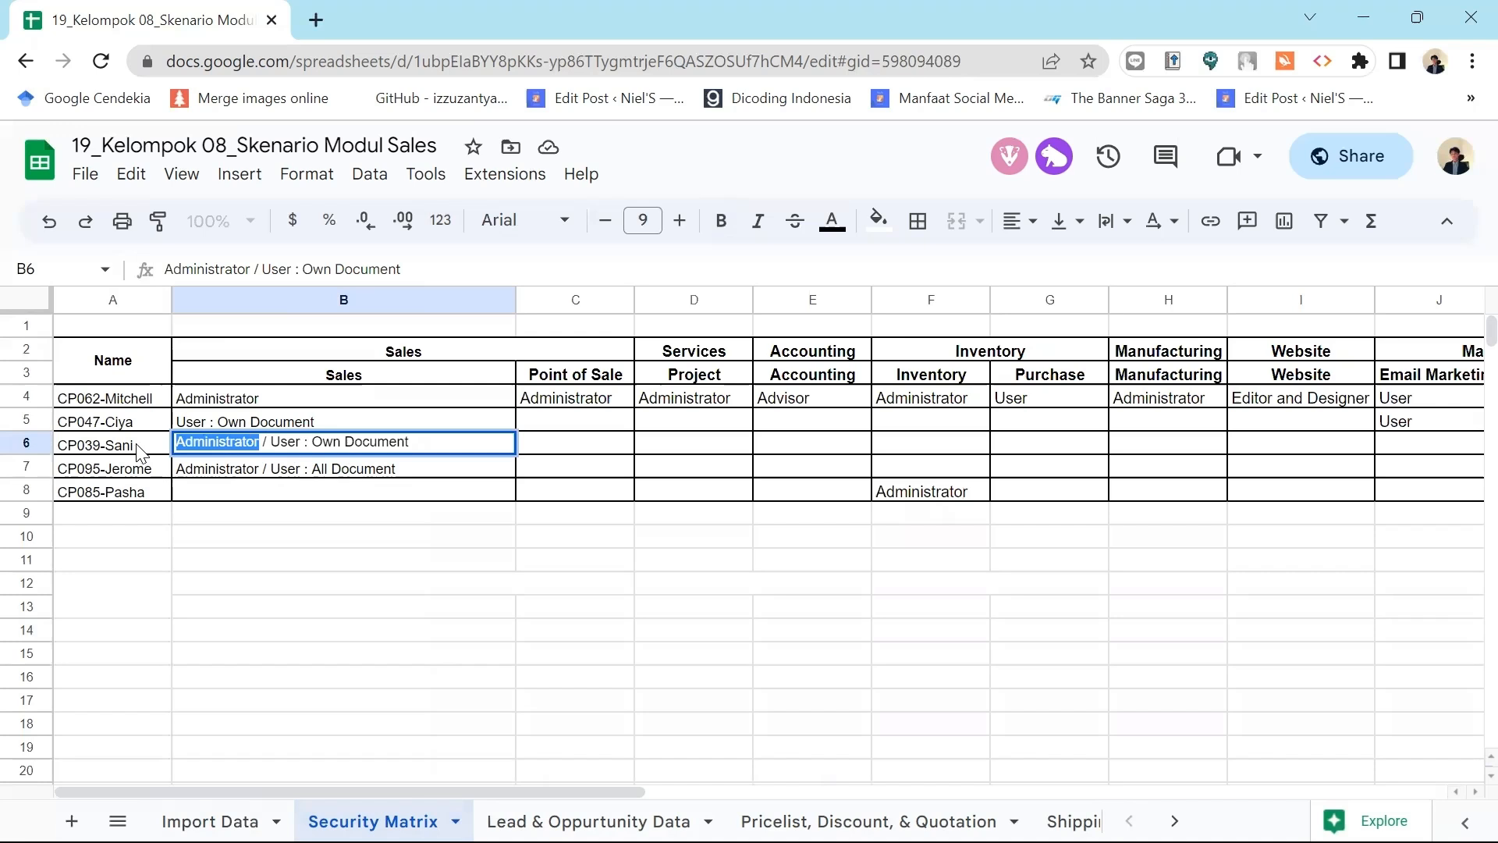
left_click(140, 452)
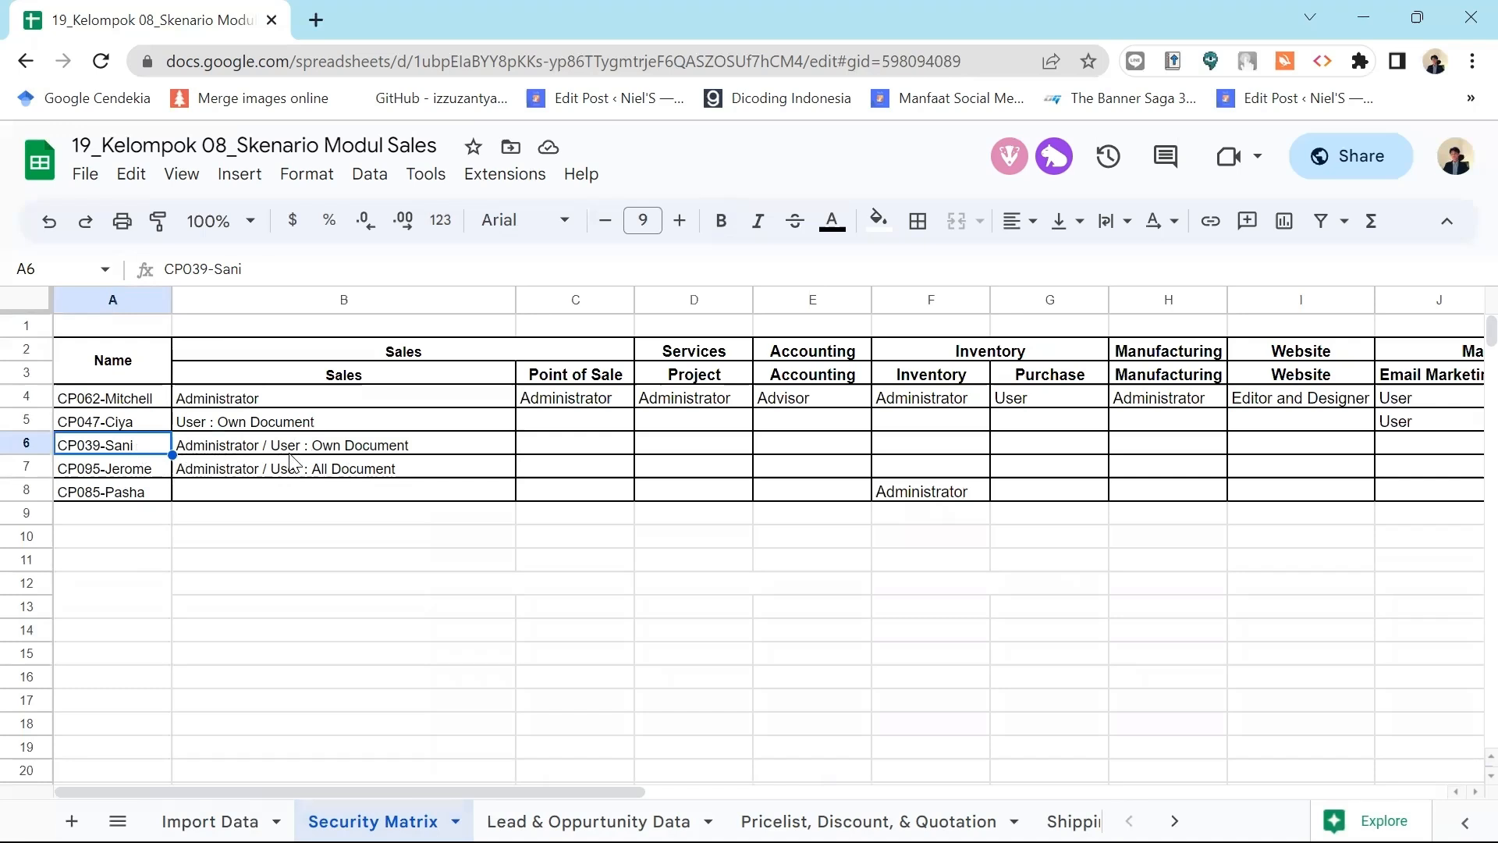
left_click(256, 476)
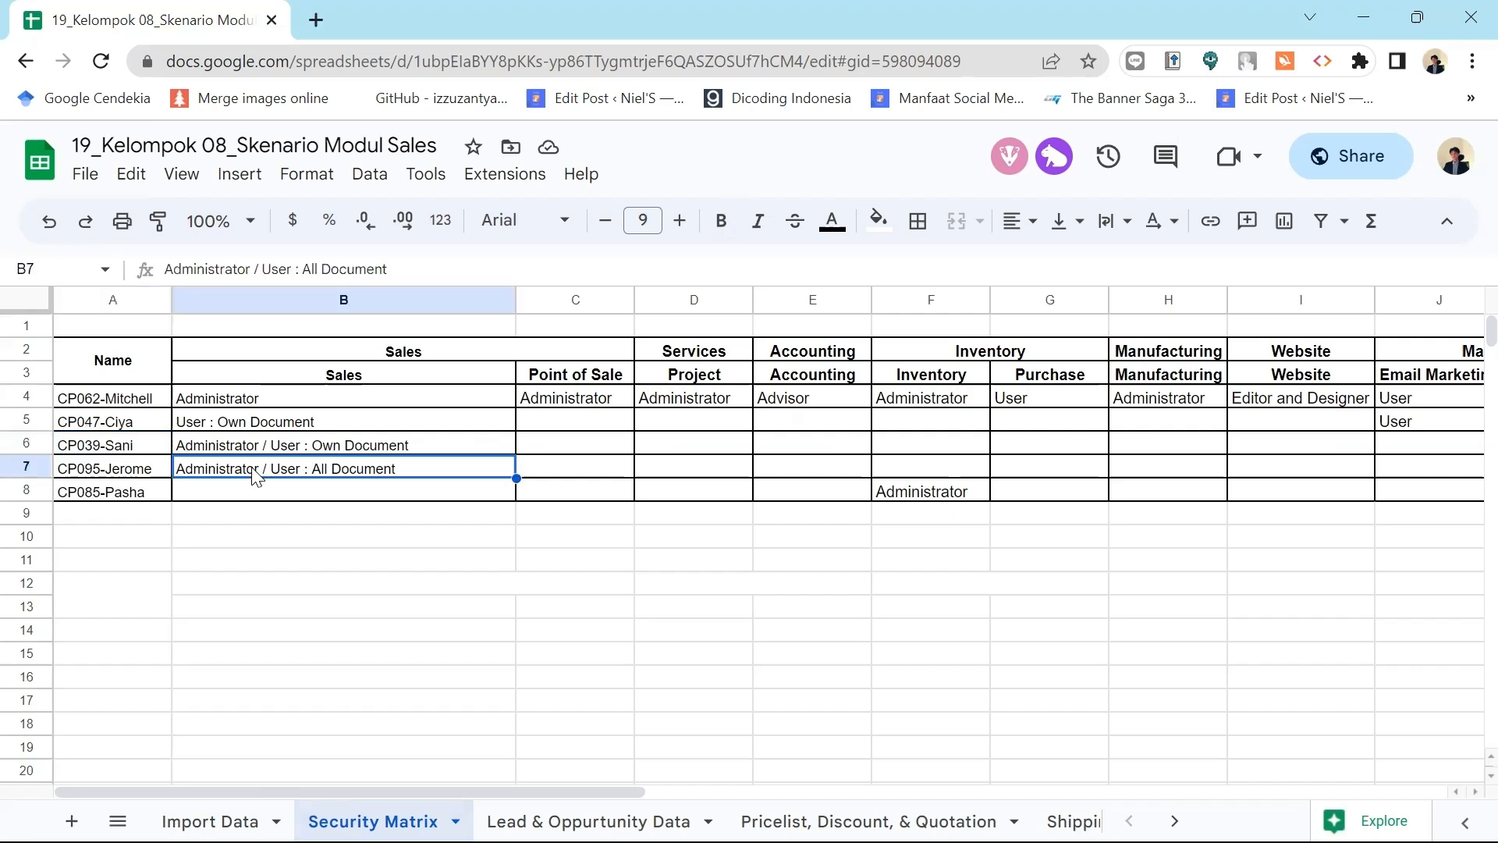
double_click(205, 469)
left_click_drag(263, 467, 178, 467)
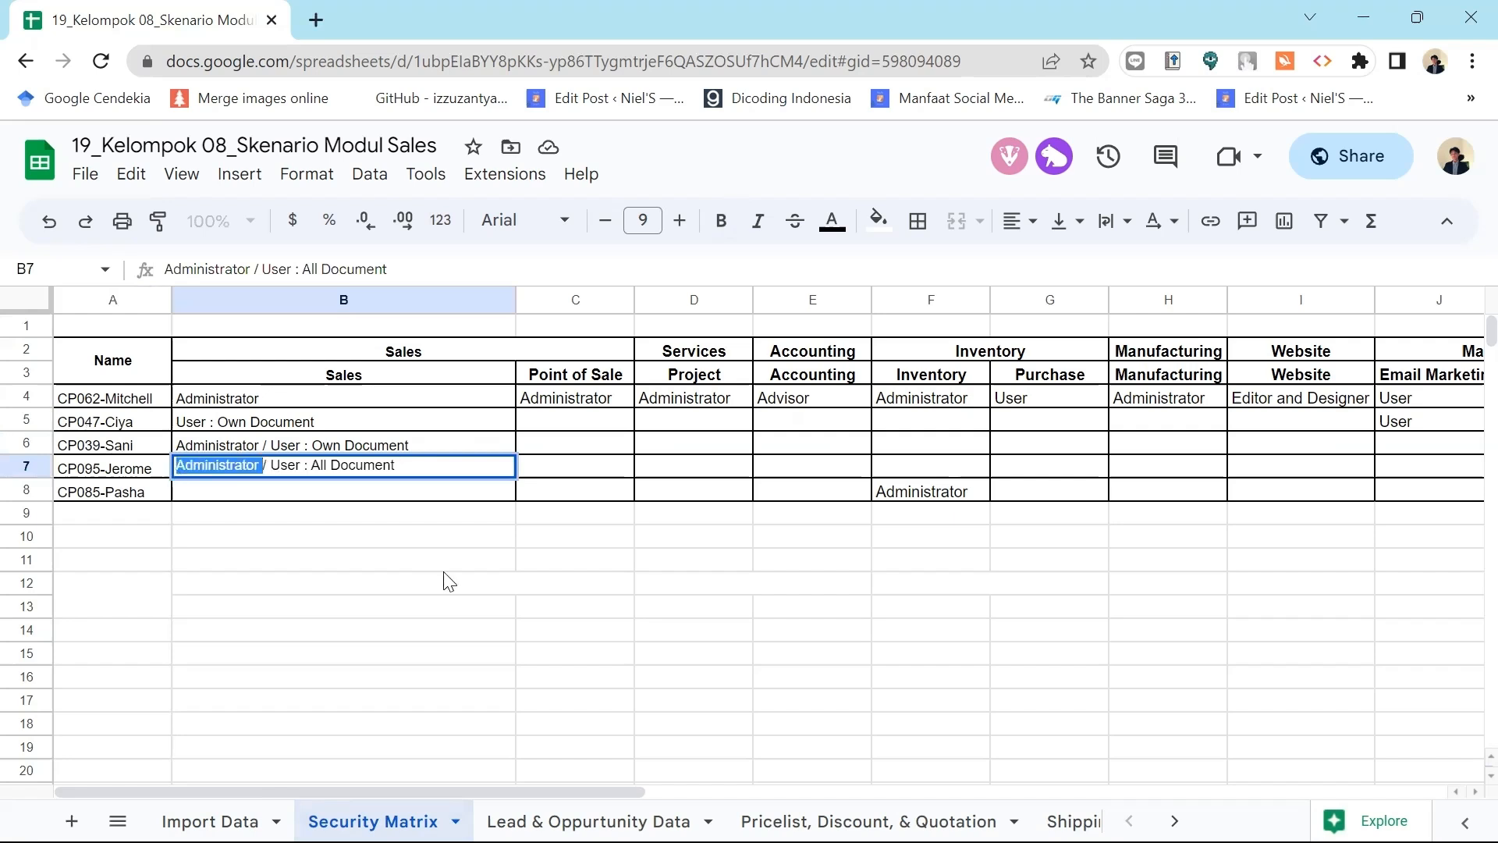
left_click(446, 497)
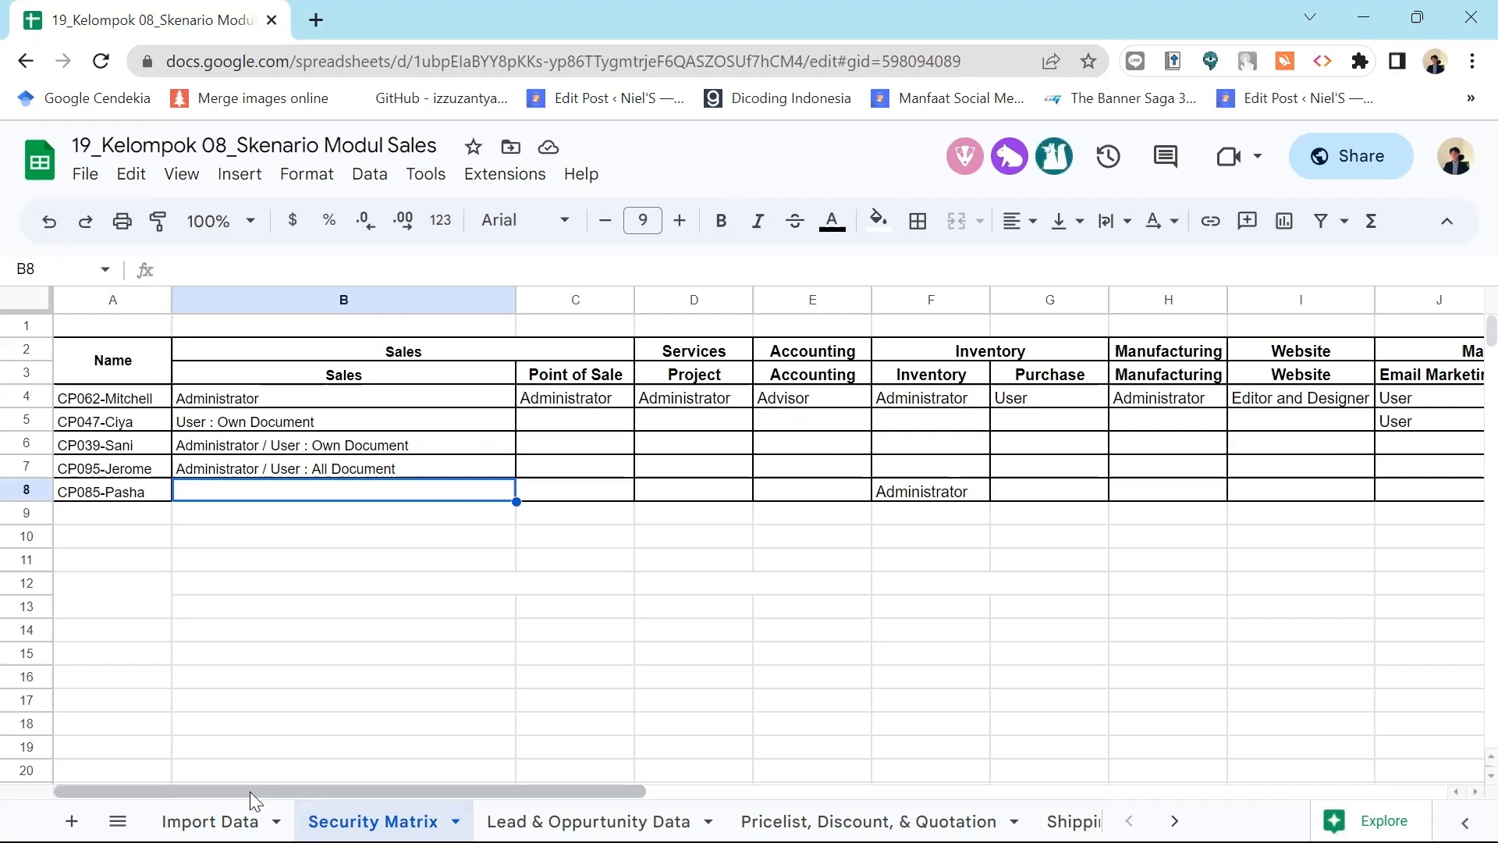
Compare the last user's role on the Import Data sheet with the Inventory access in column F of the Security Matrix sheet
left_click(244, 820)
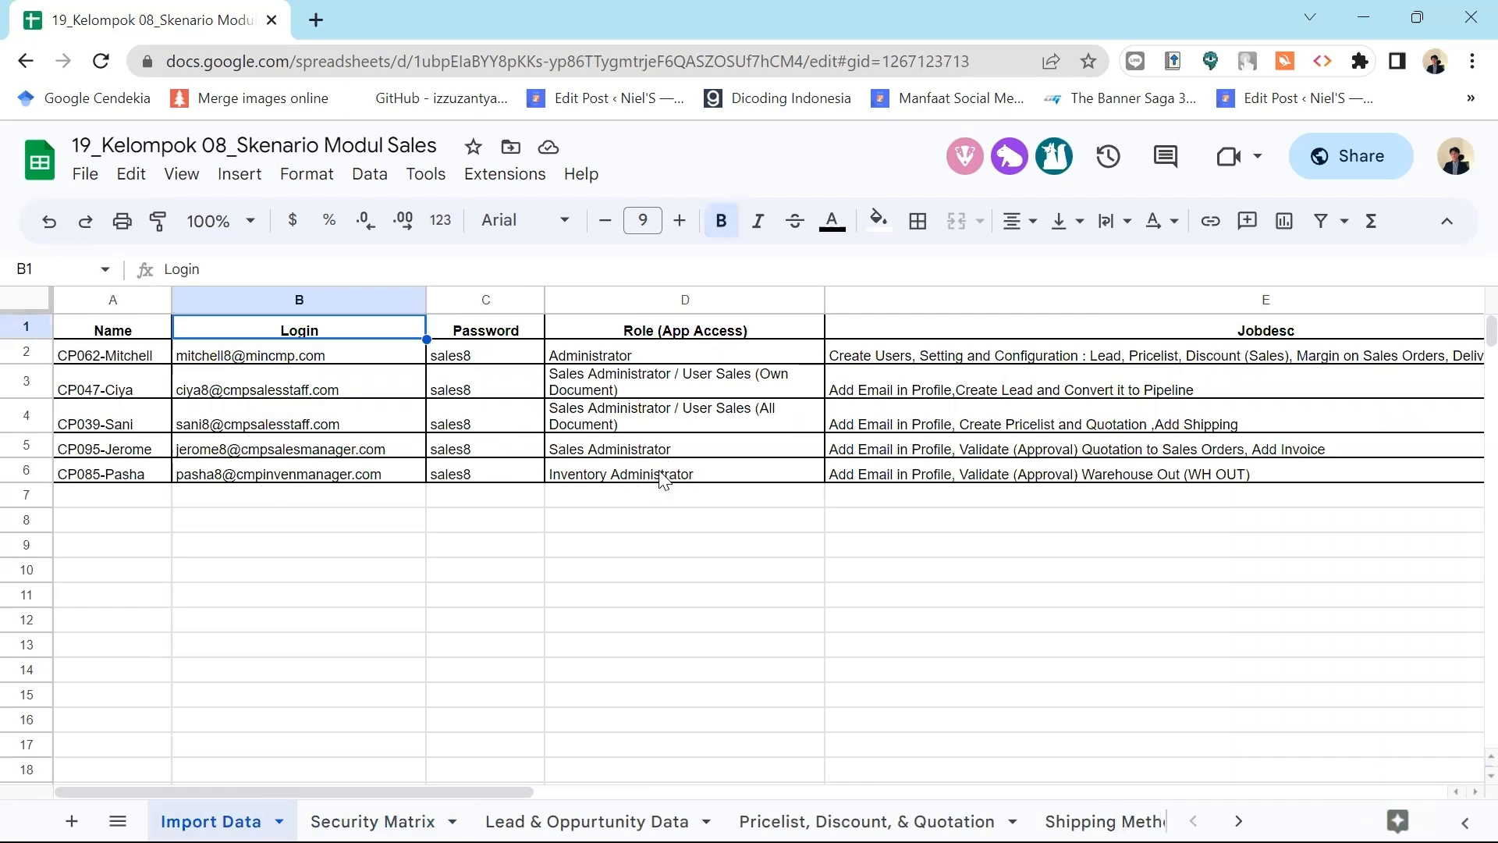
left_click(367, 821)
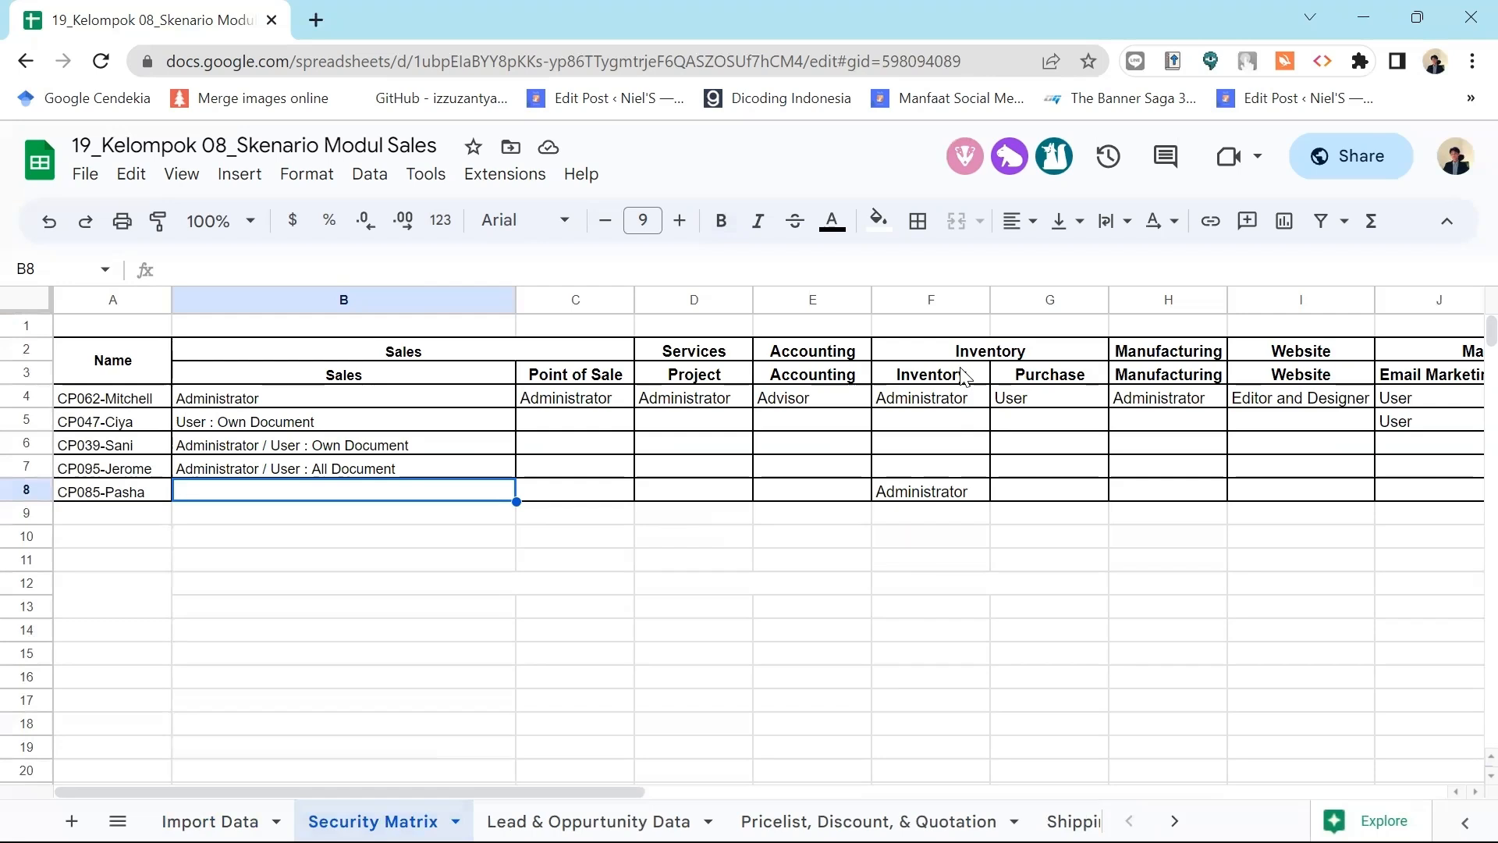
left_click(974, 492)
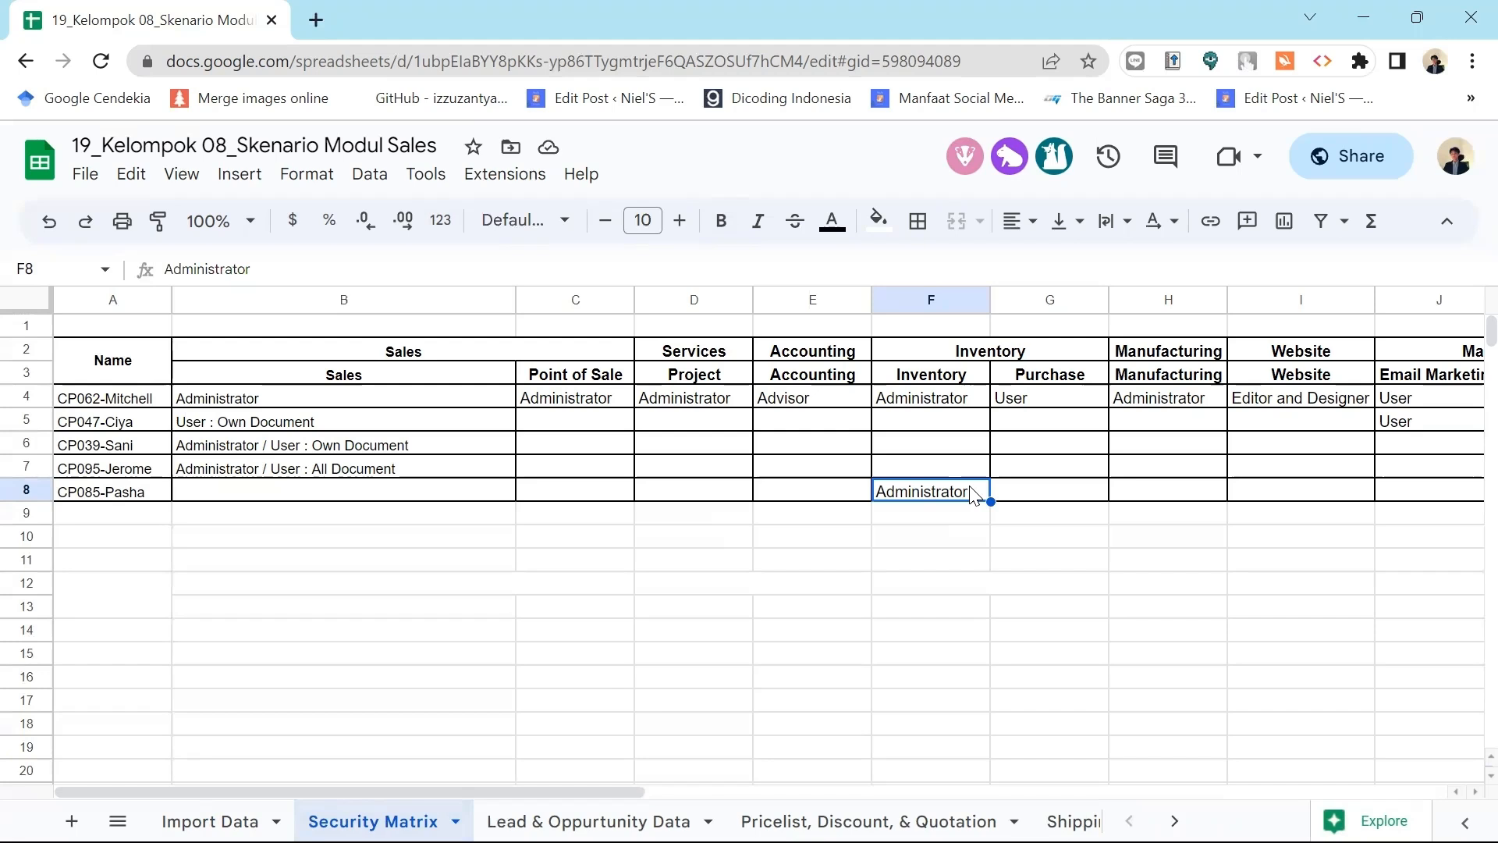
key("Up")
key("Up")
key("Up")
key("Up")
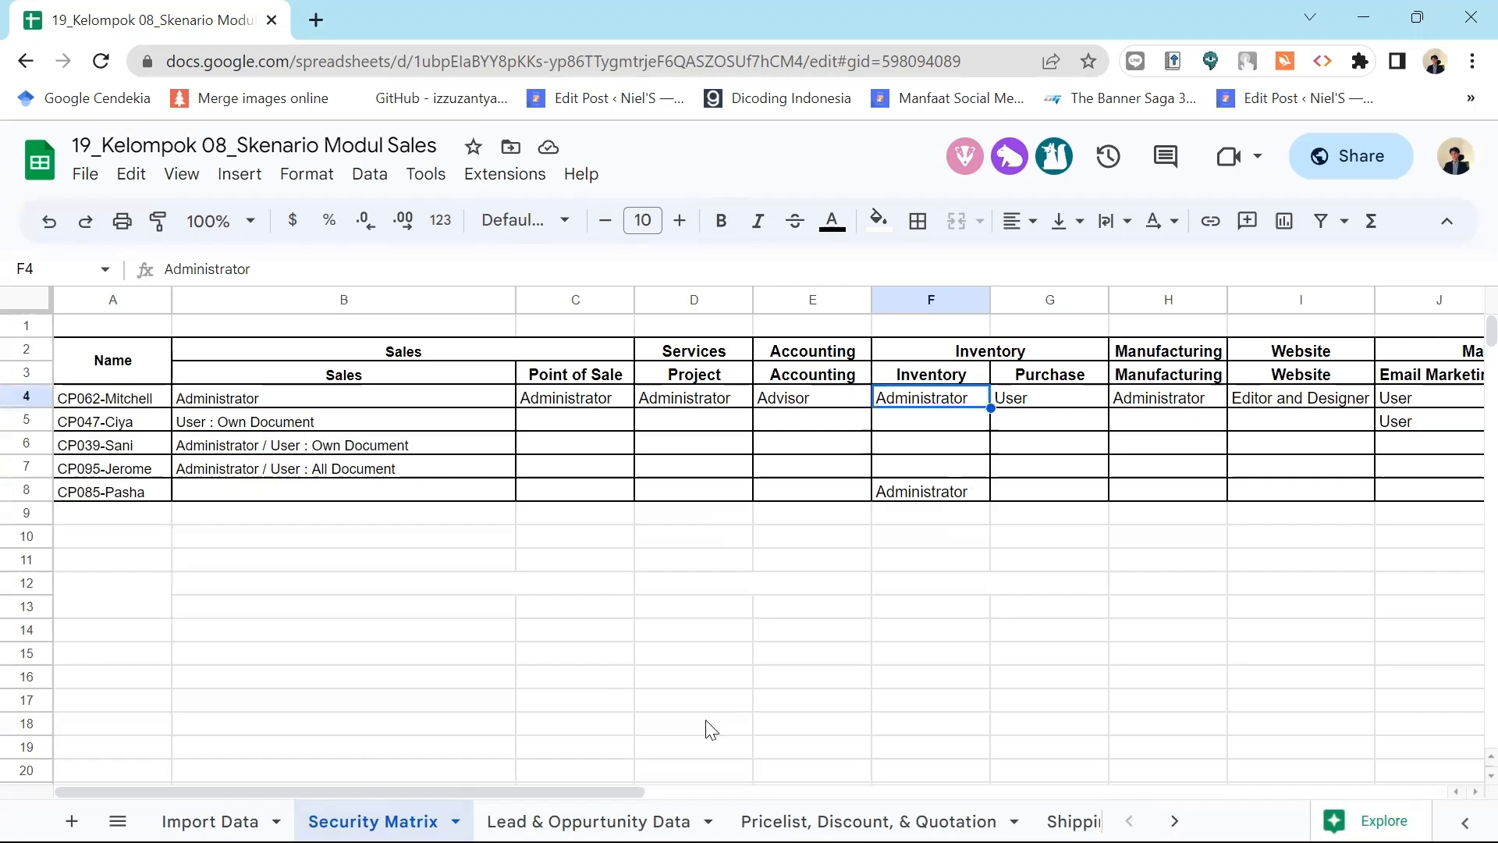
Switch to the browser window with Odoo and open its Settings app
mouse_move(710, 839)
mouse_move(964, 816)
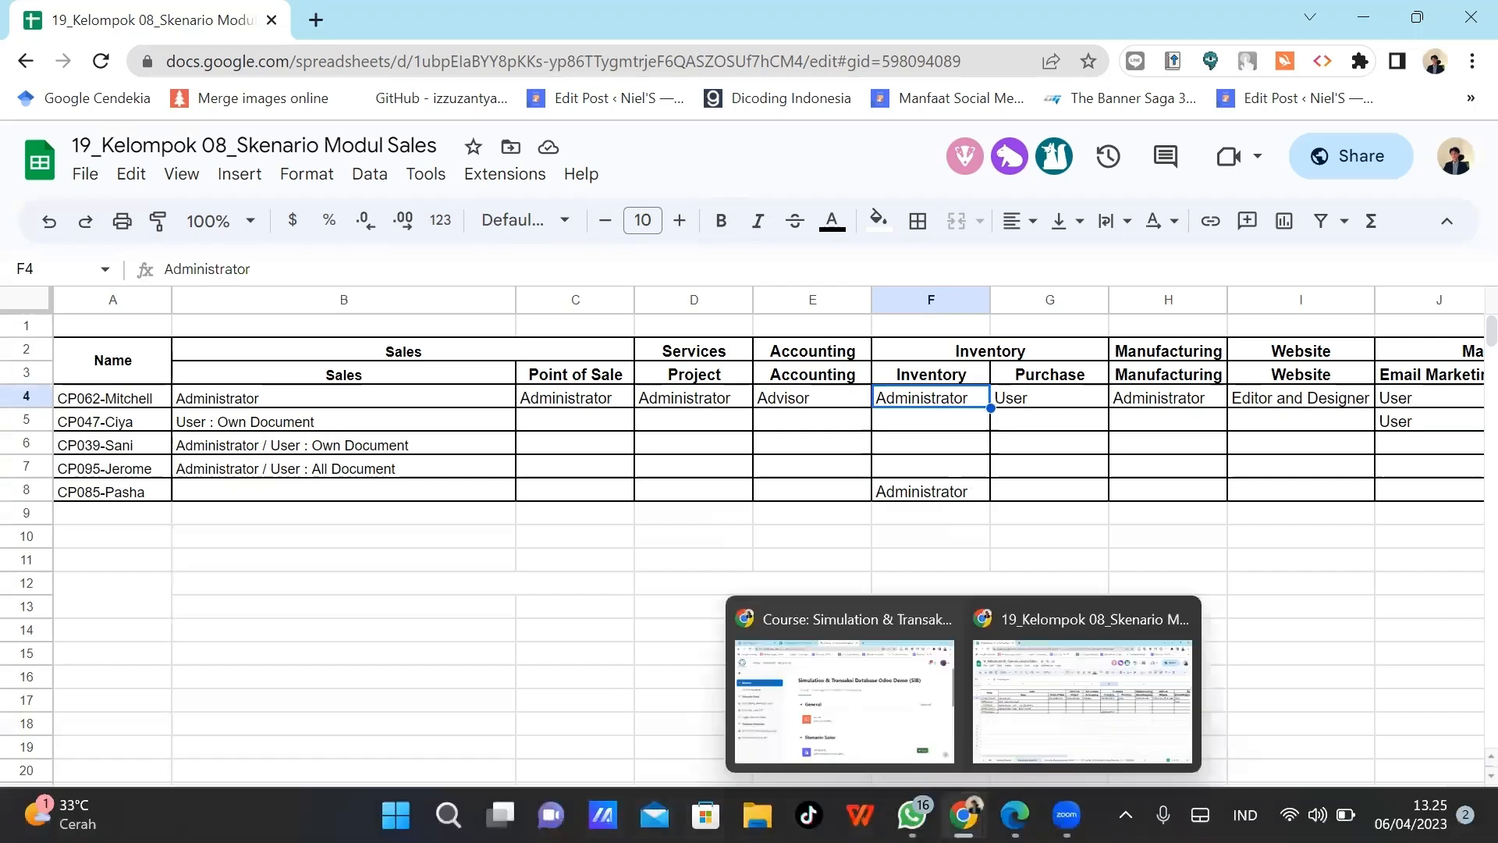
left_click(877, 716)
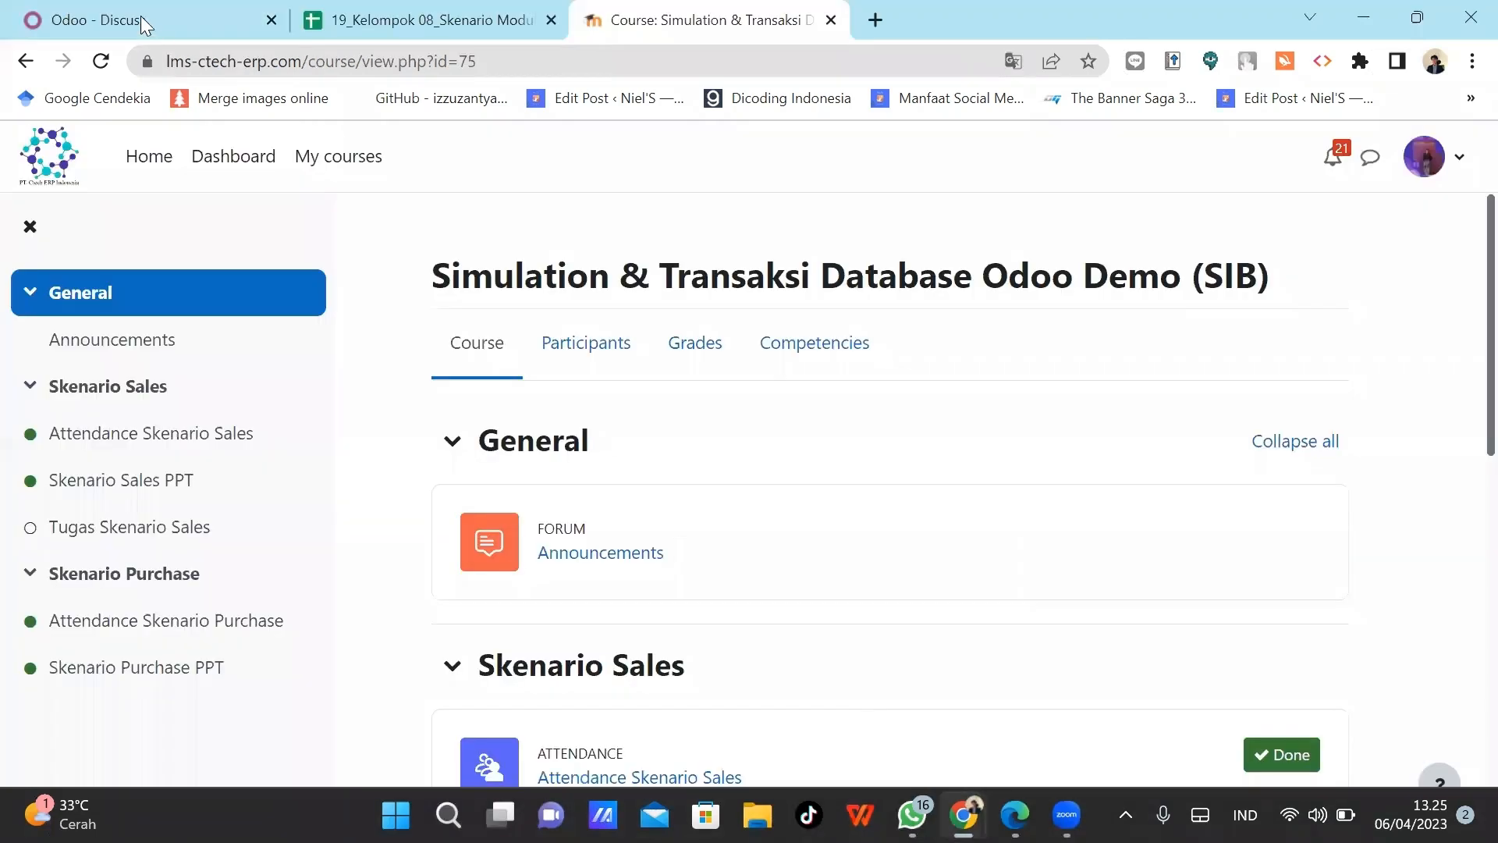
left_click(146, 22)
left_click(27, 148)
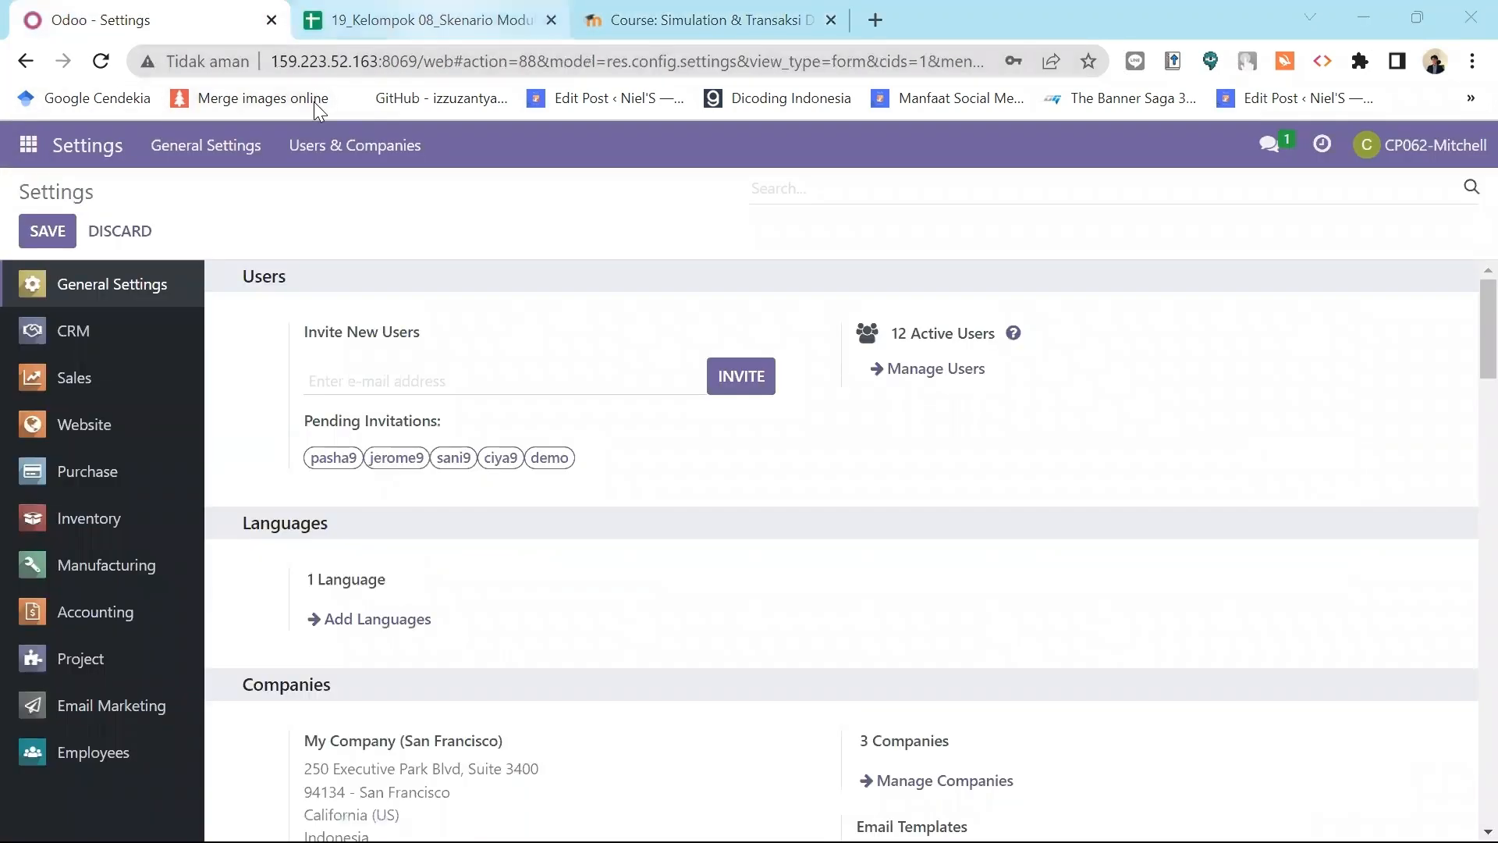
Check the Sales, Email Marketing and Surveys access planned for the row 5 user in the spreadsheet's Security Matrix sheet
left_click(375, 21)
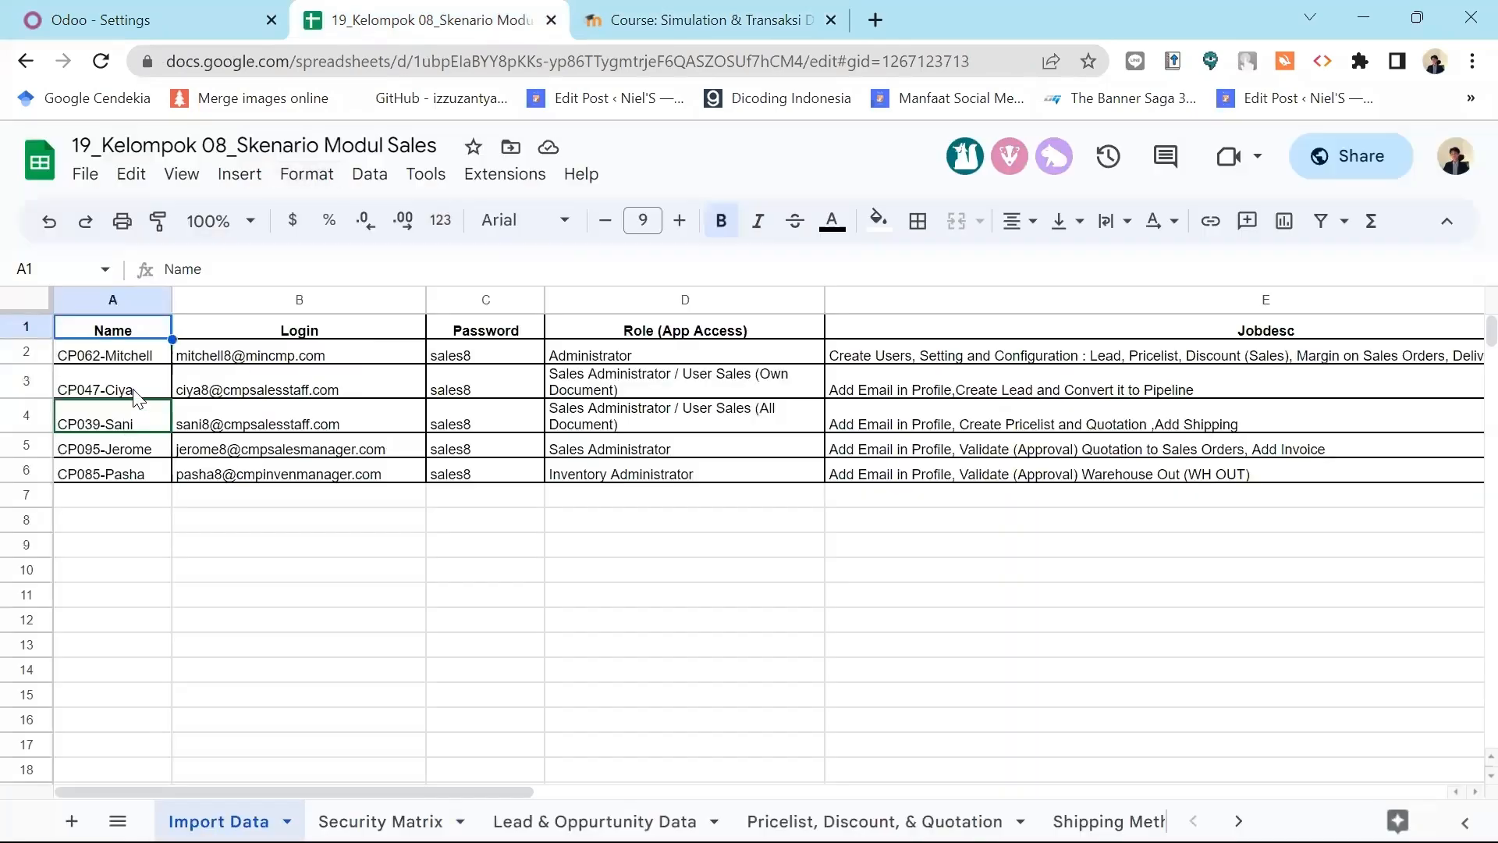
left_click(139, 388)
left_click(383, 821)
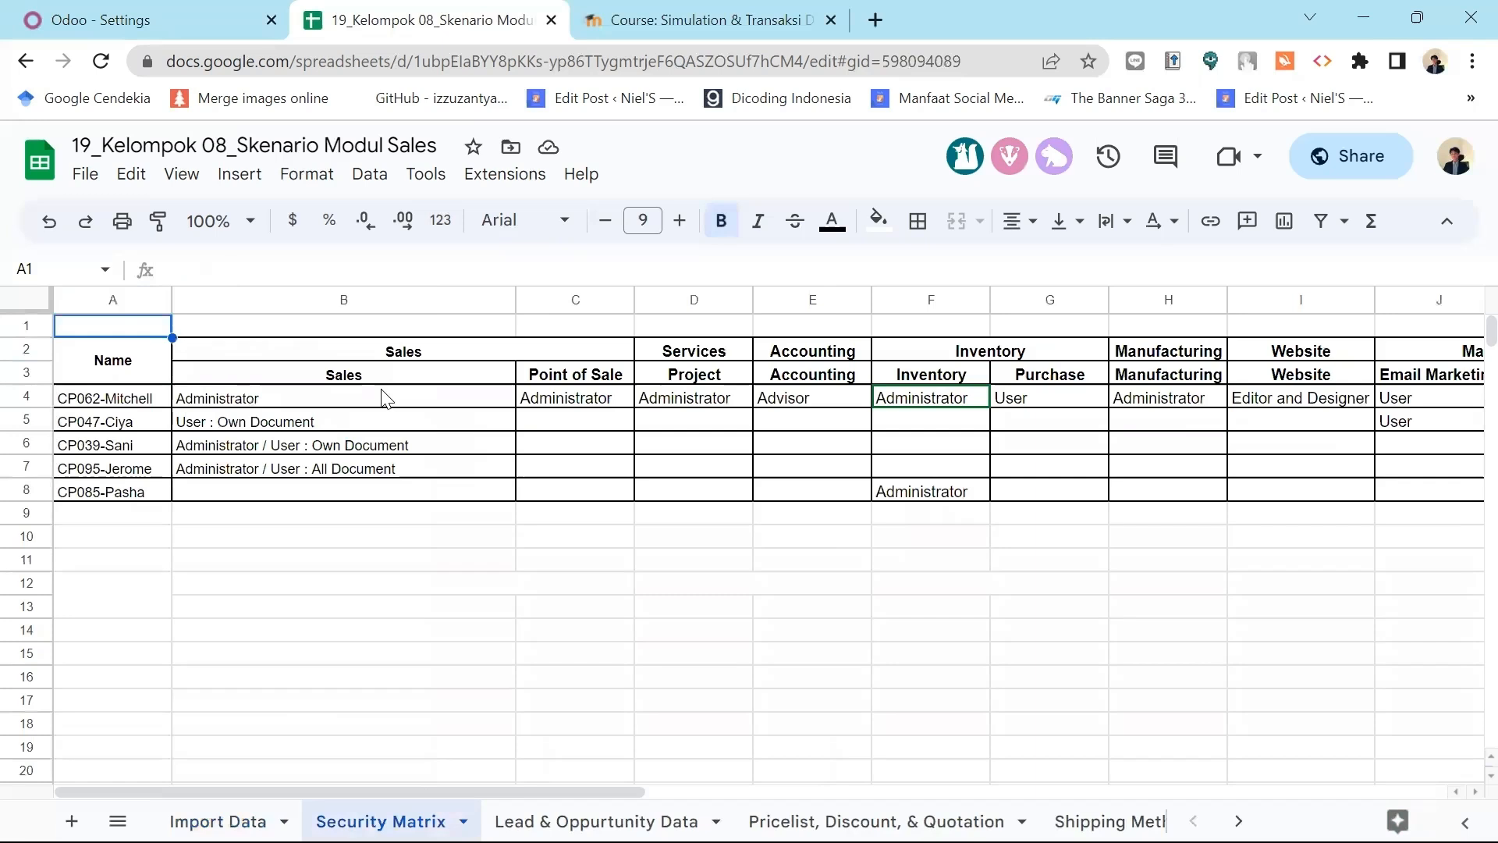
left_click(361, 424)
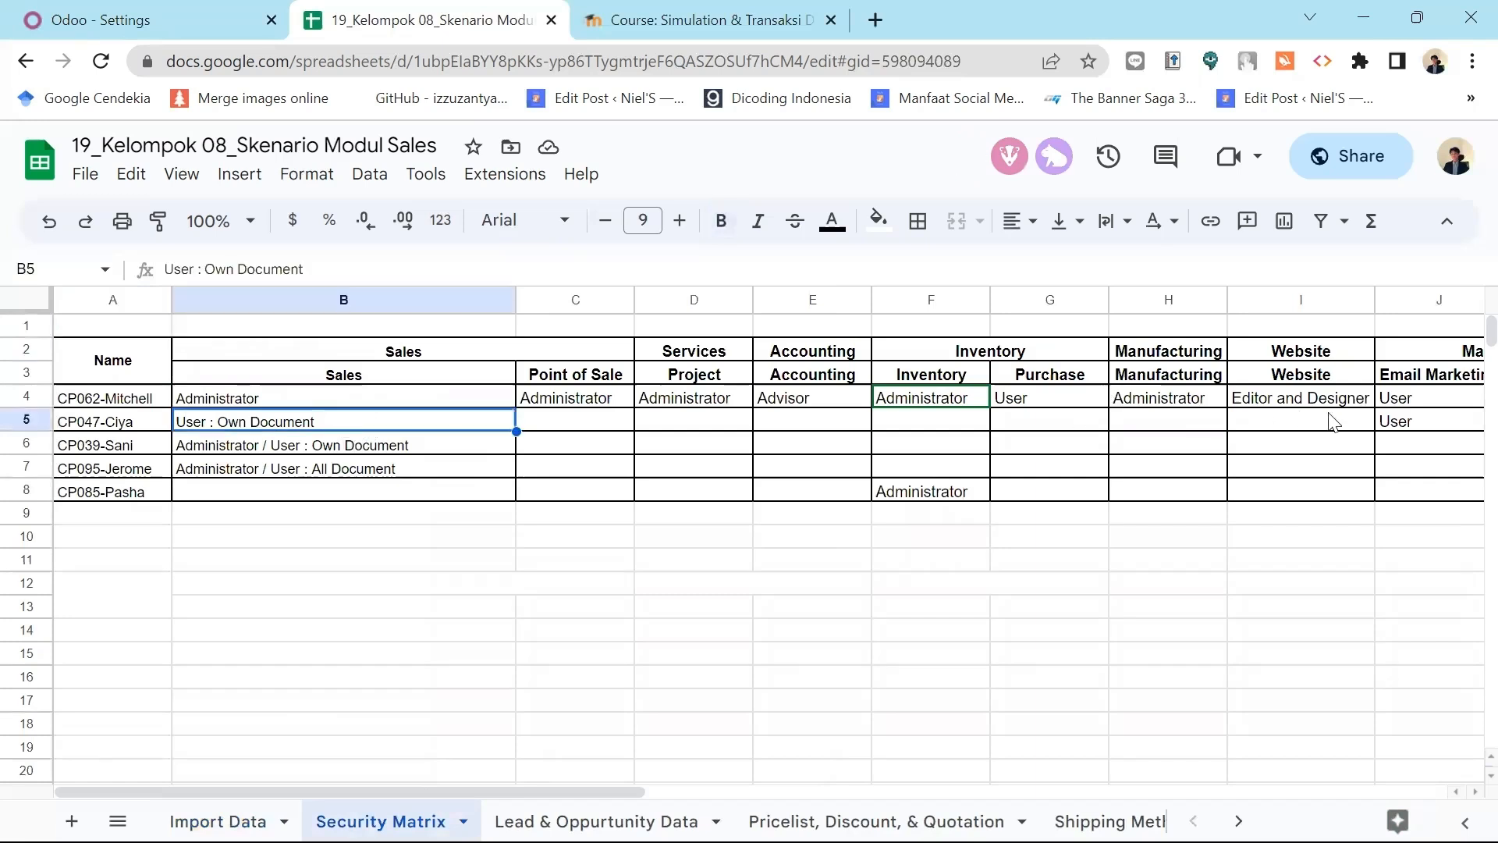
left_click(1397, 426)
key("Right")
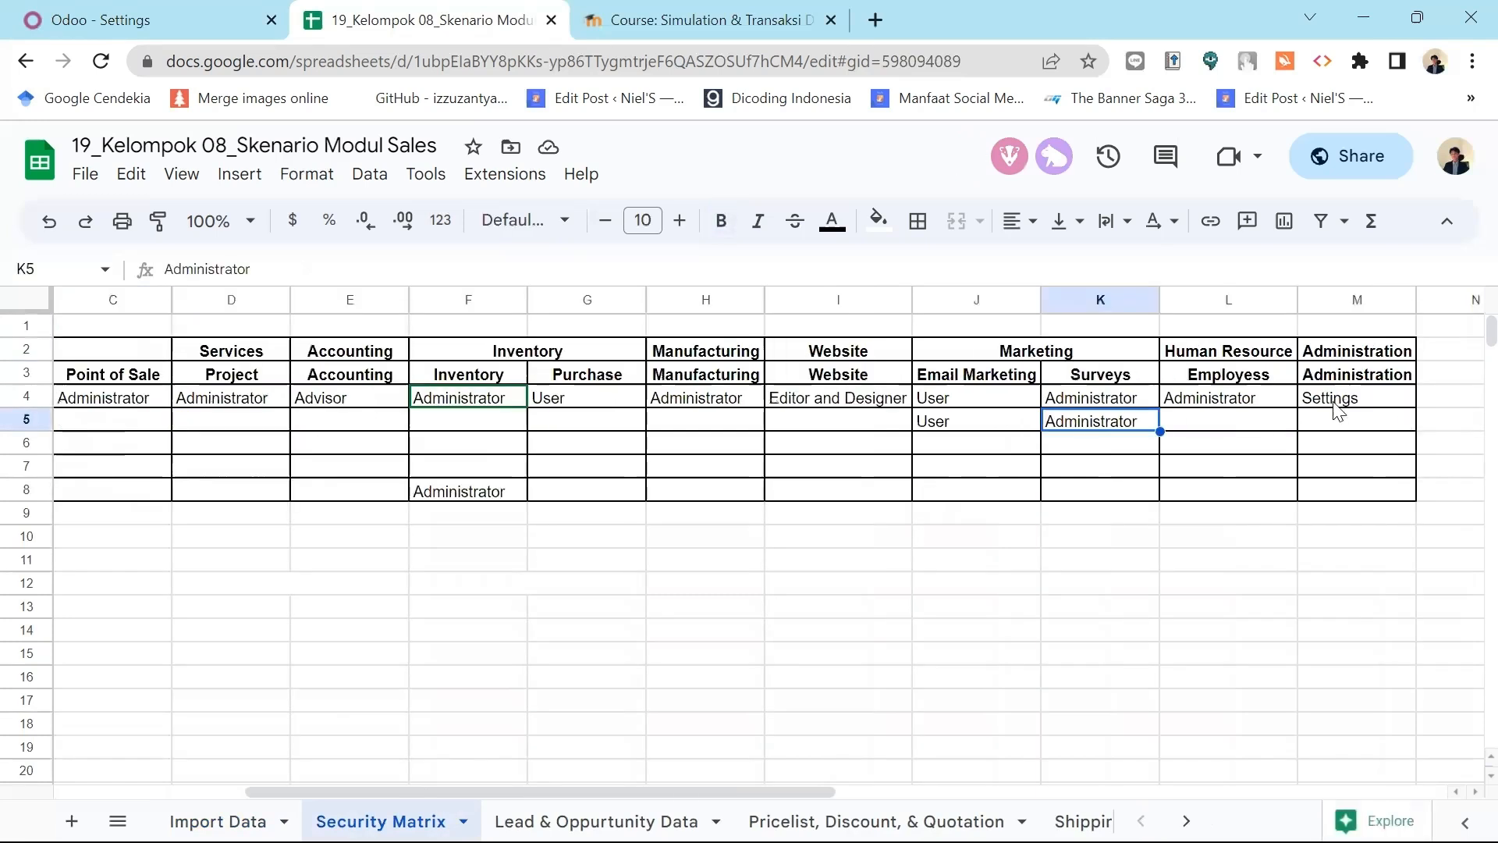
Return to the Odoo settings and open the user management list
left_click(193, 13)
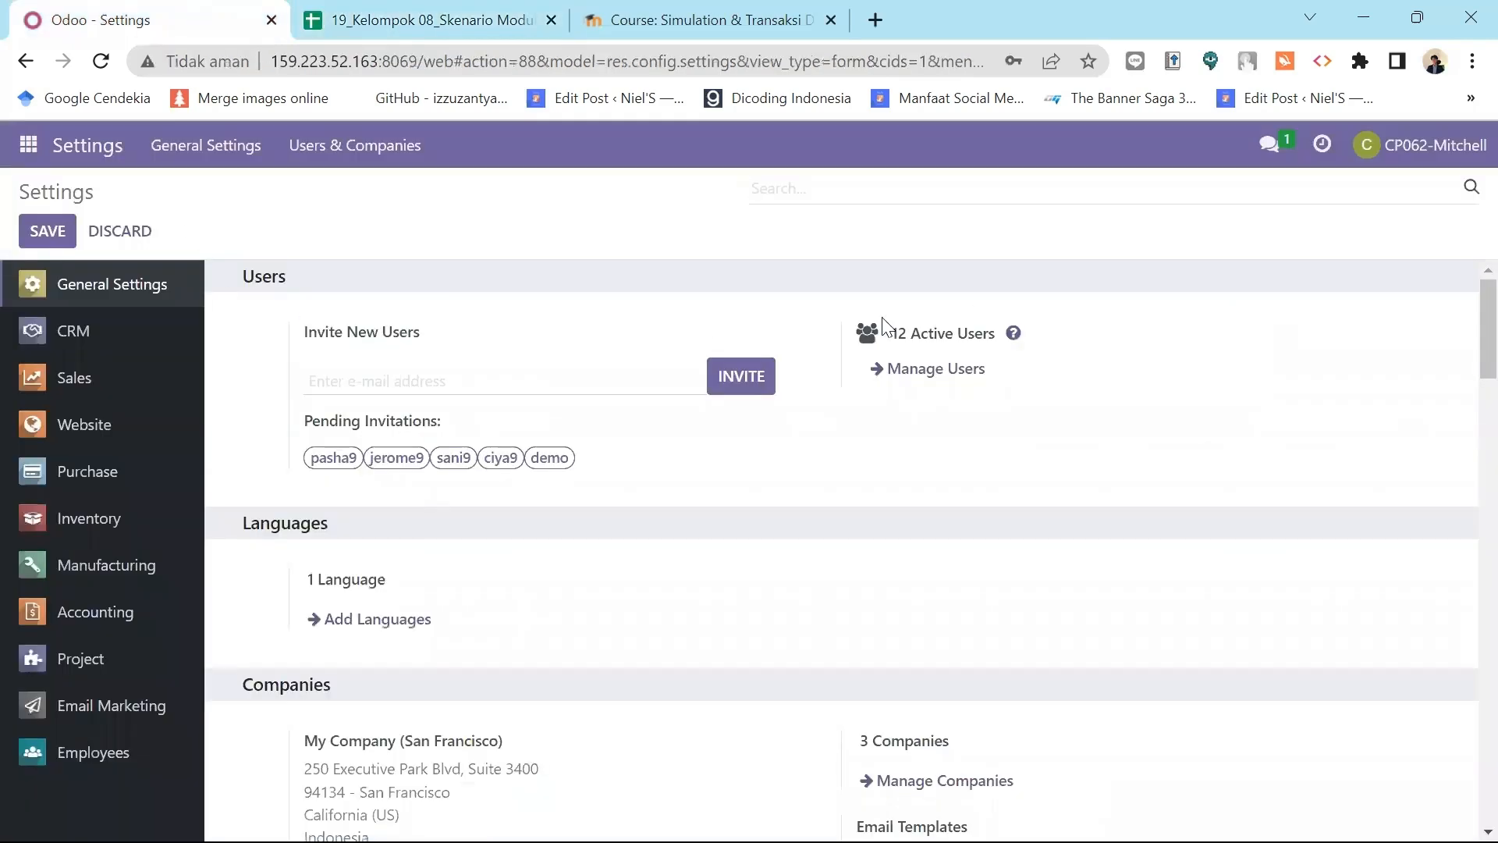
left_click(942, 371)
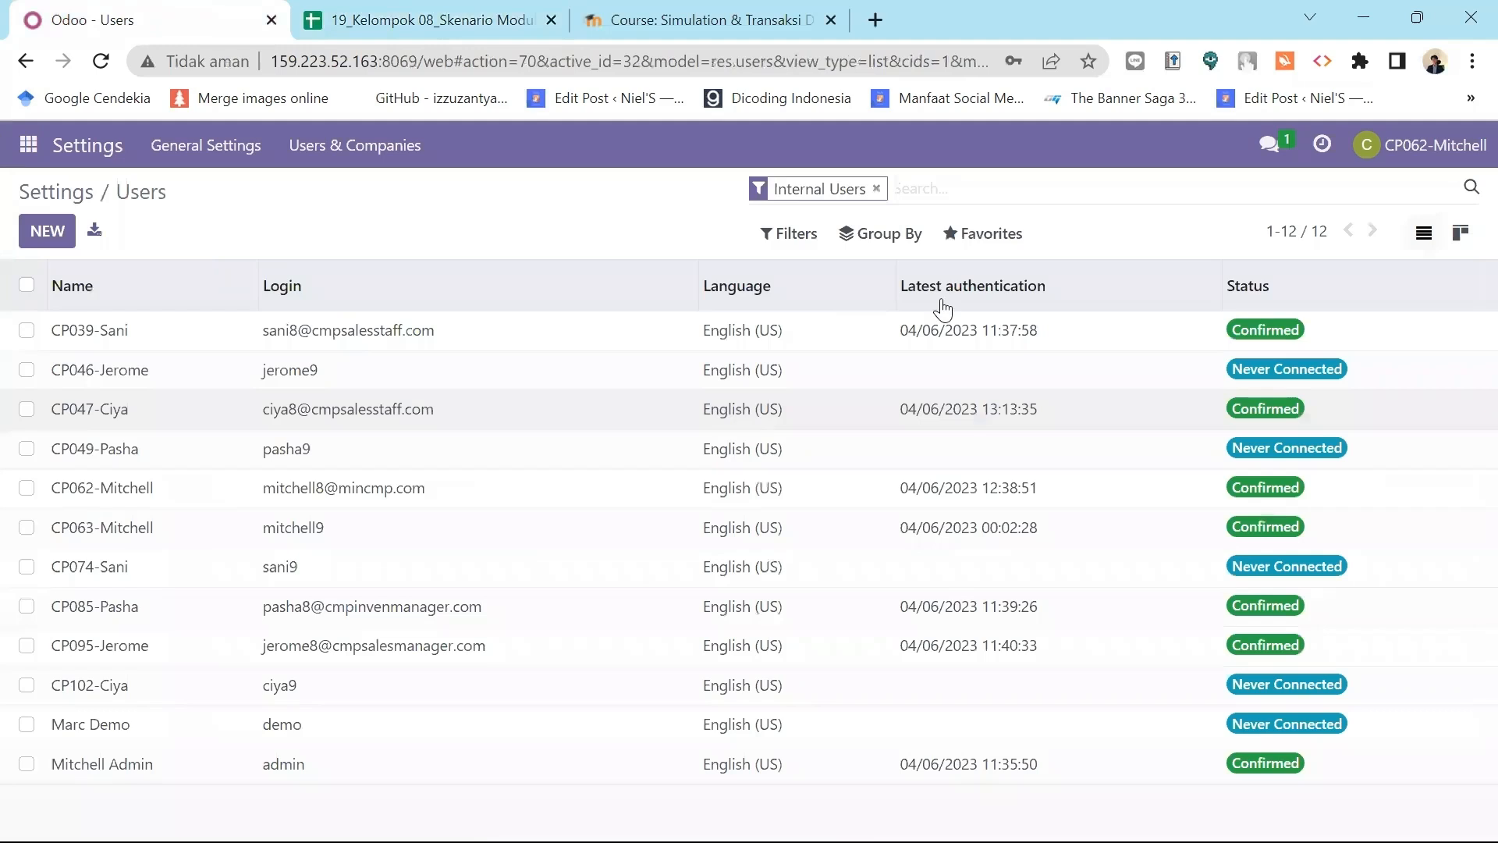
Filter the internal users list by user name containing 8
left_click(1013, 243)
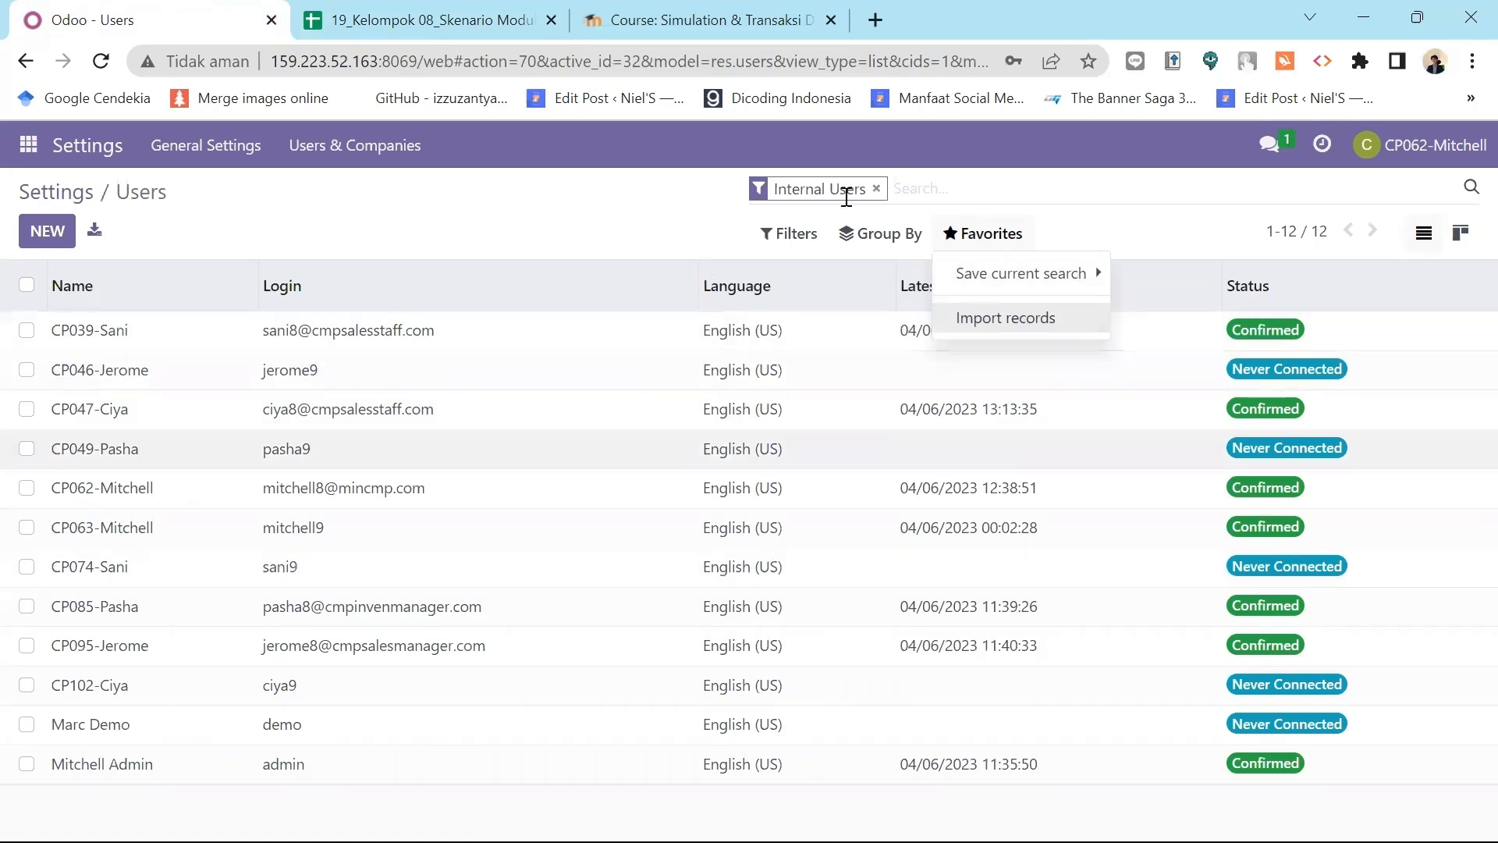
left_click(804, 232)
left_click(913, 192)
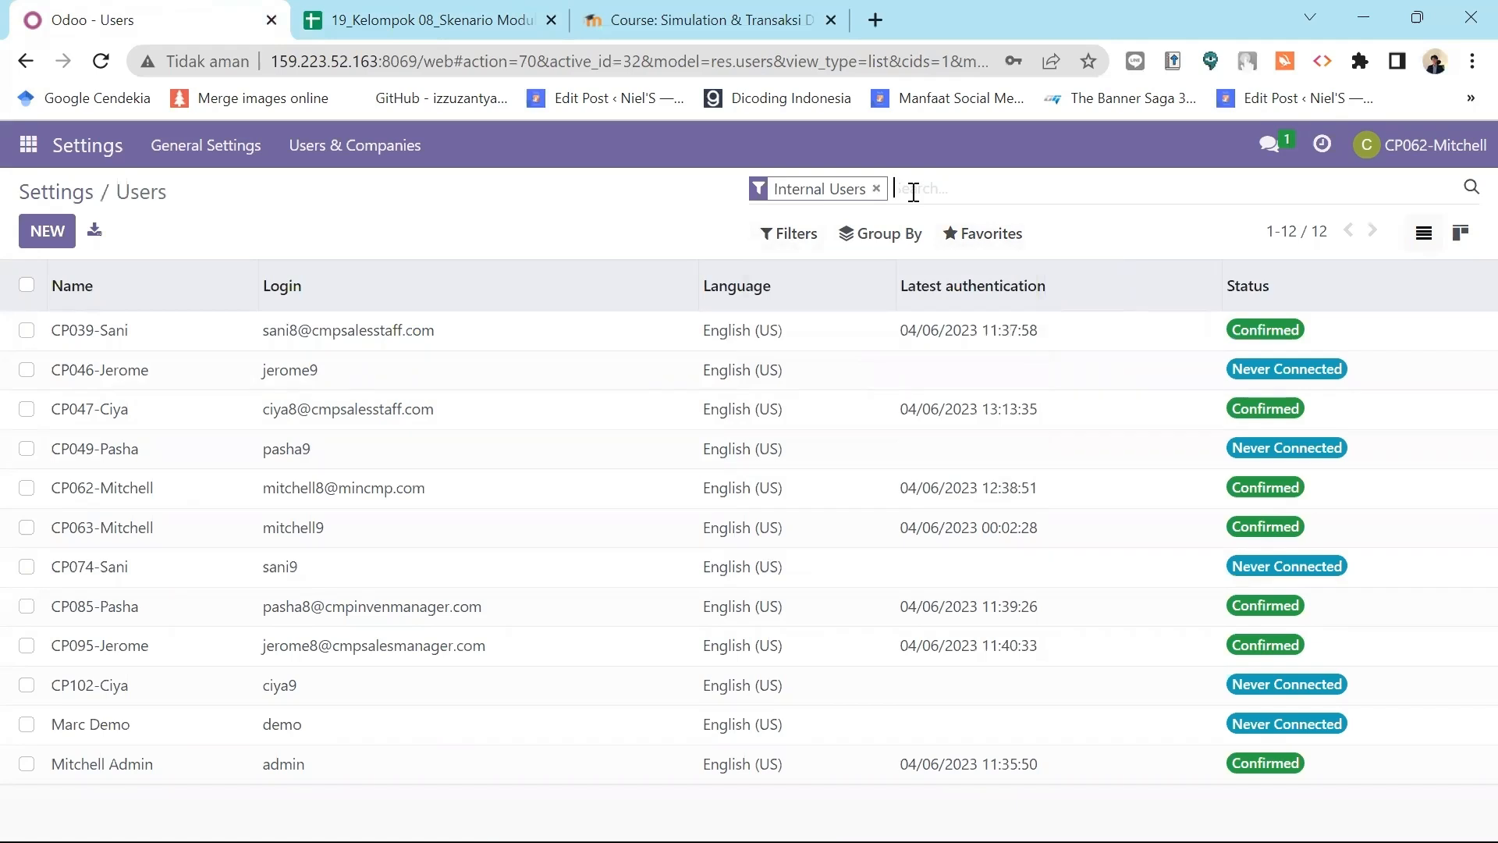
type("8")
key("Return")
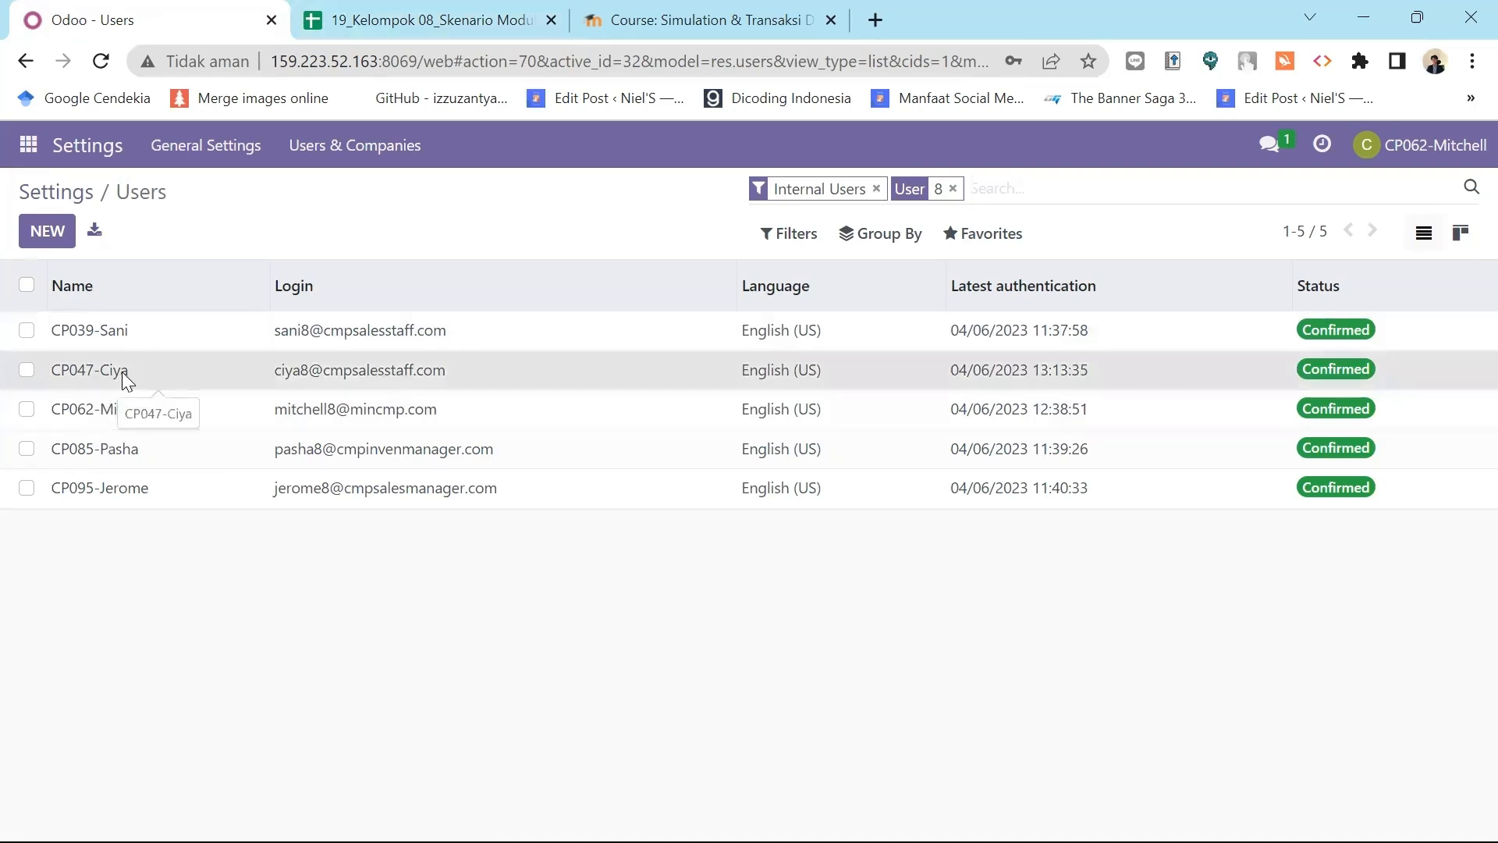
Open the second user in the filtered list and review the Sales, Website, Email Marketing and Surveys access rights
left_click(128, 380)
scroll(1465, 424, "down", 3)
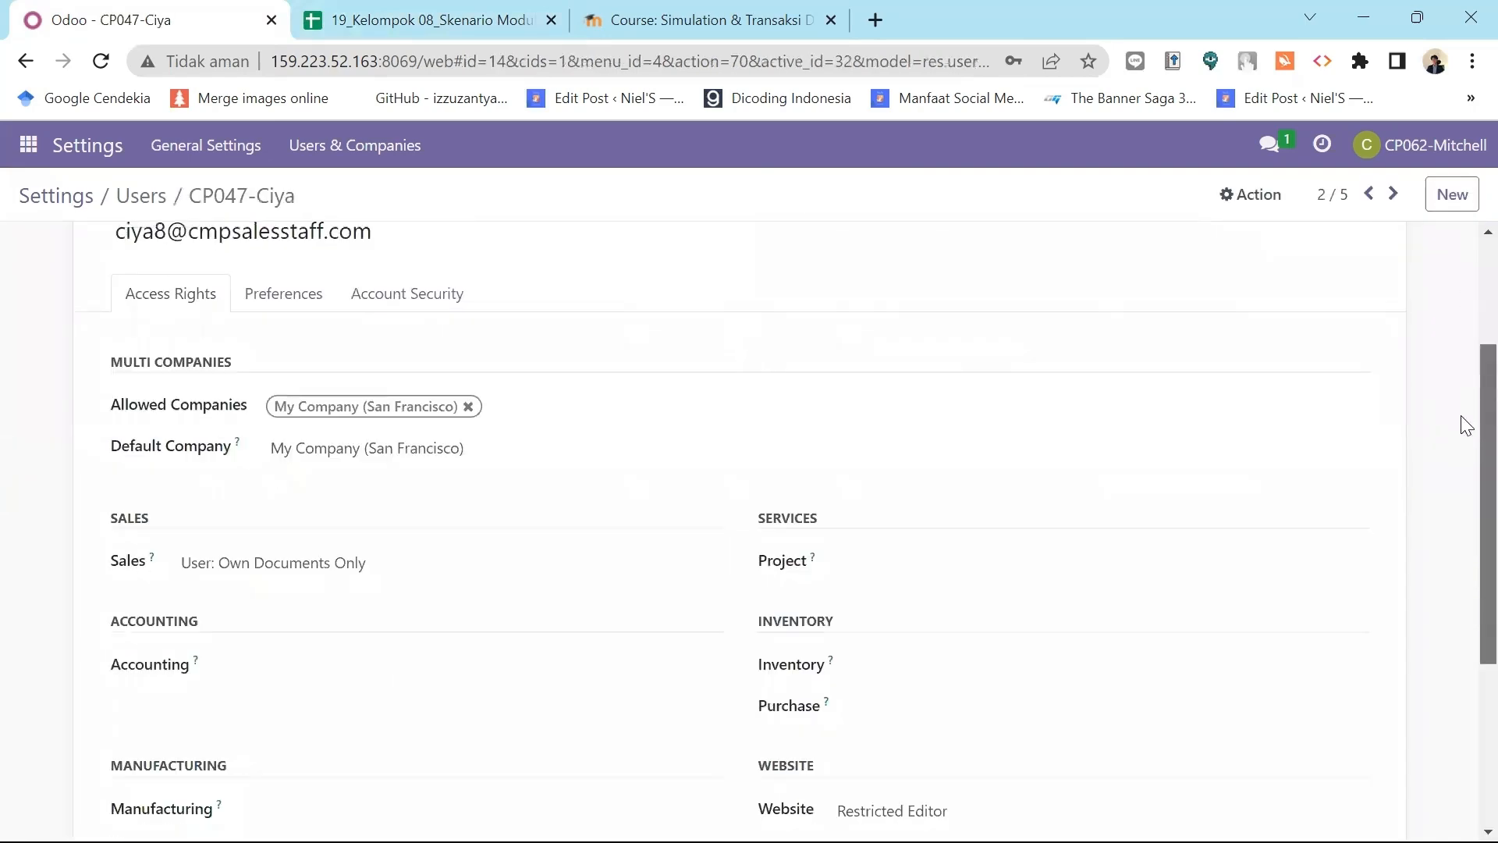
scroll(1465, 423, "down", 2)
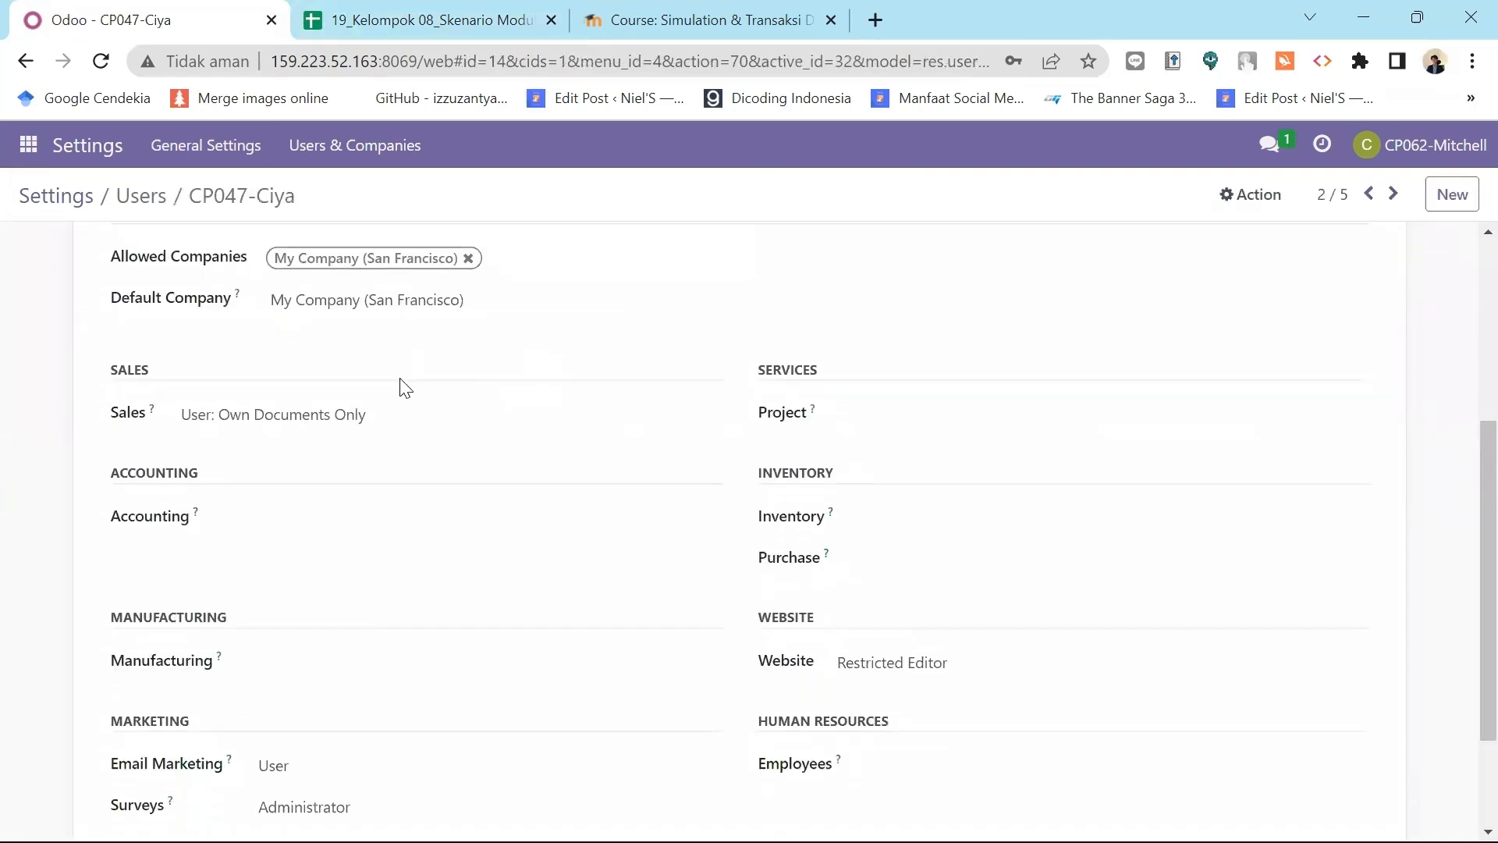
scroll(1462, 448, "down", 1)
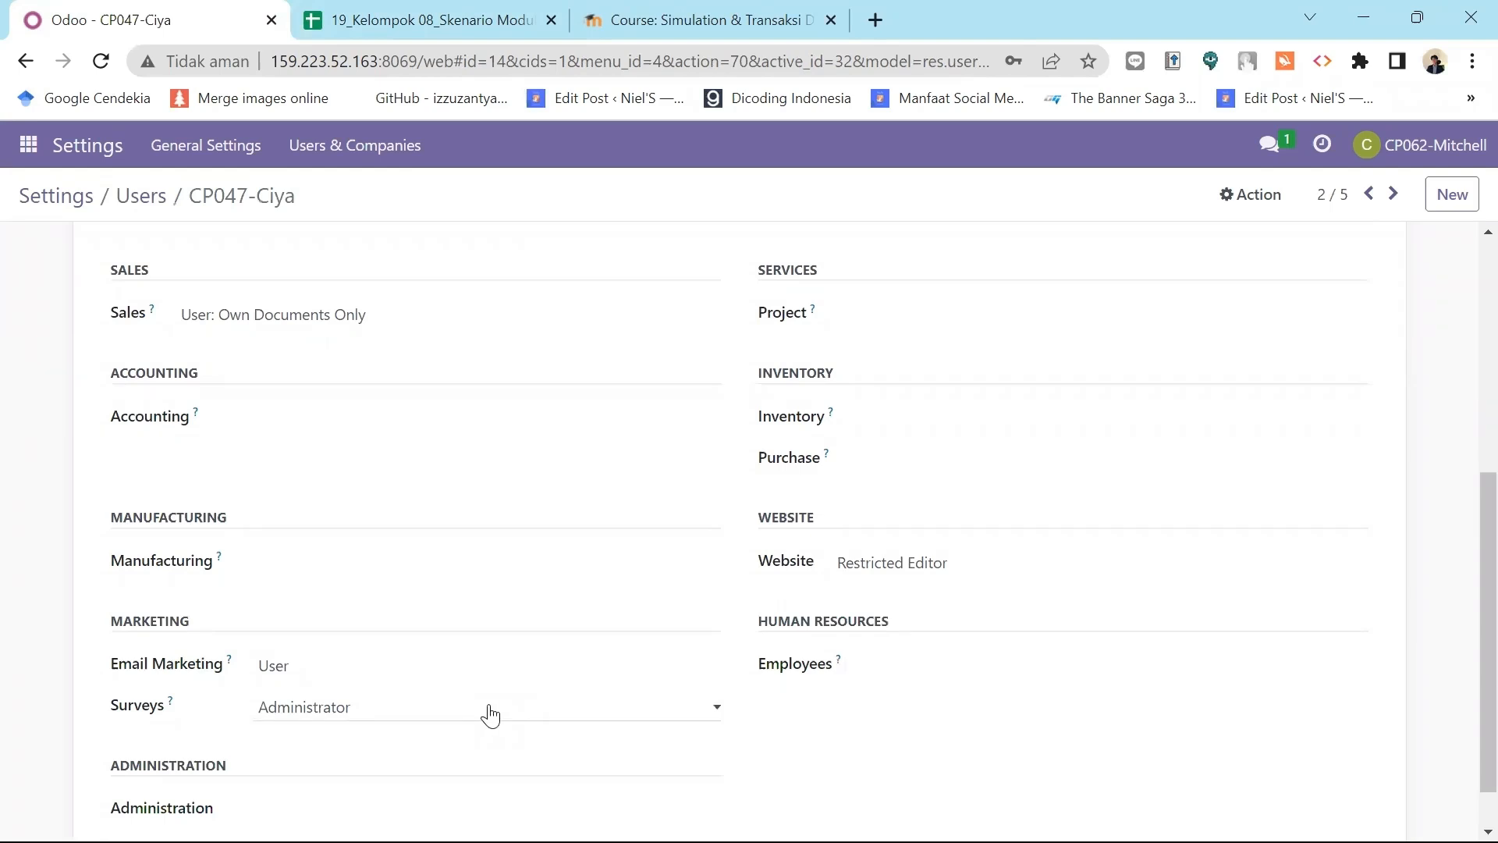
left_click_drag(823, 624, 742, 637)
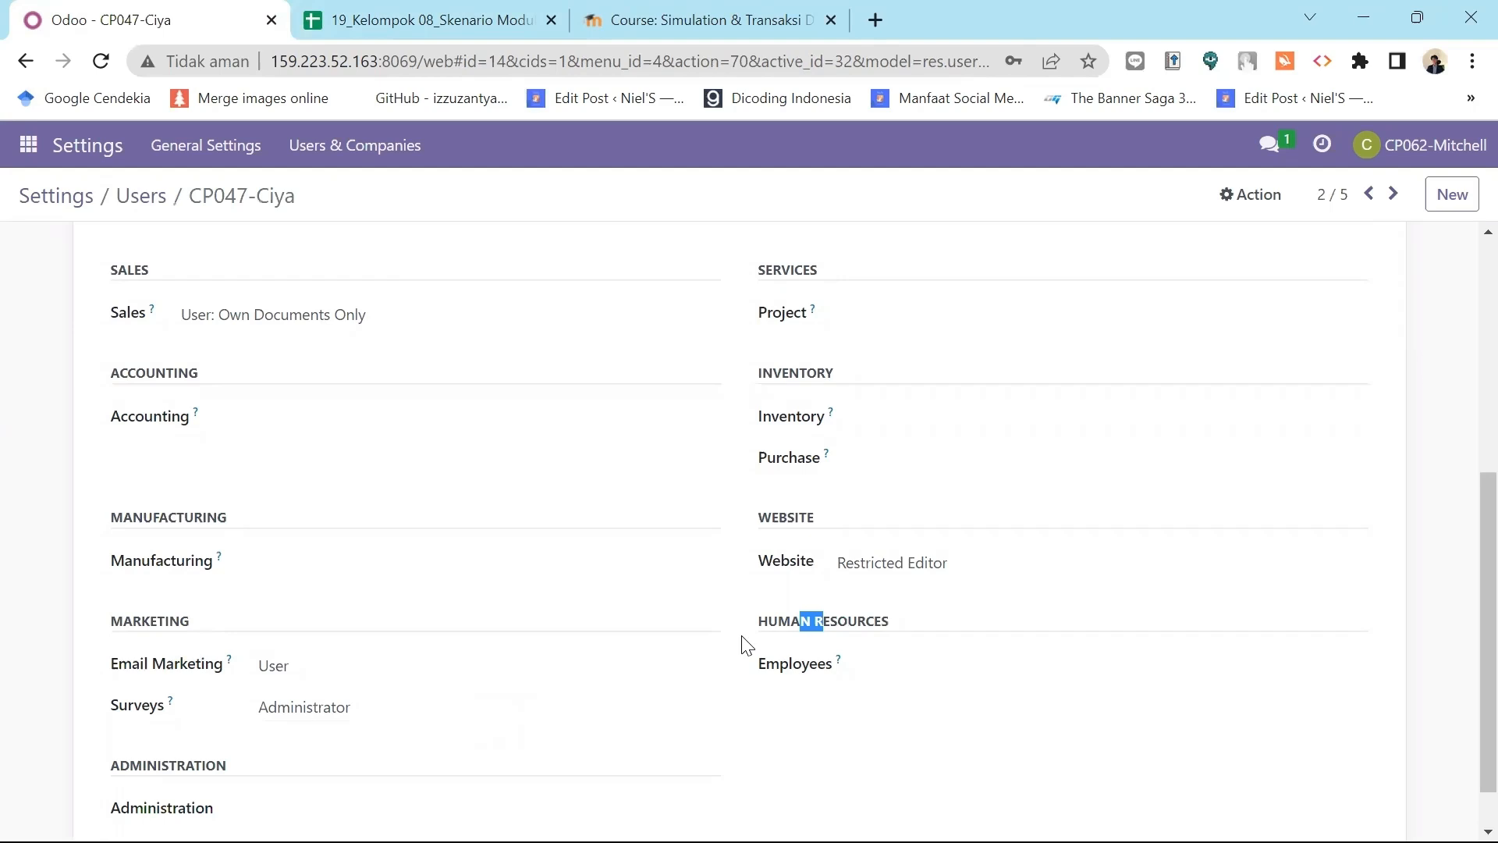
left_click(769, 572)
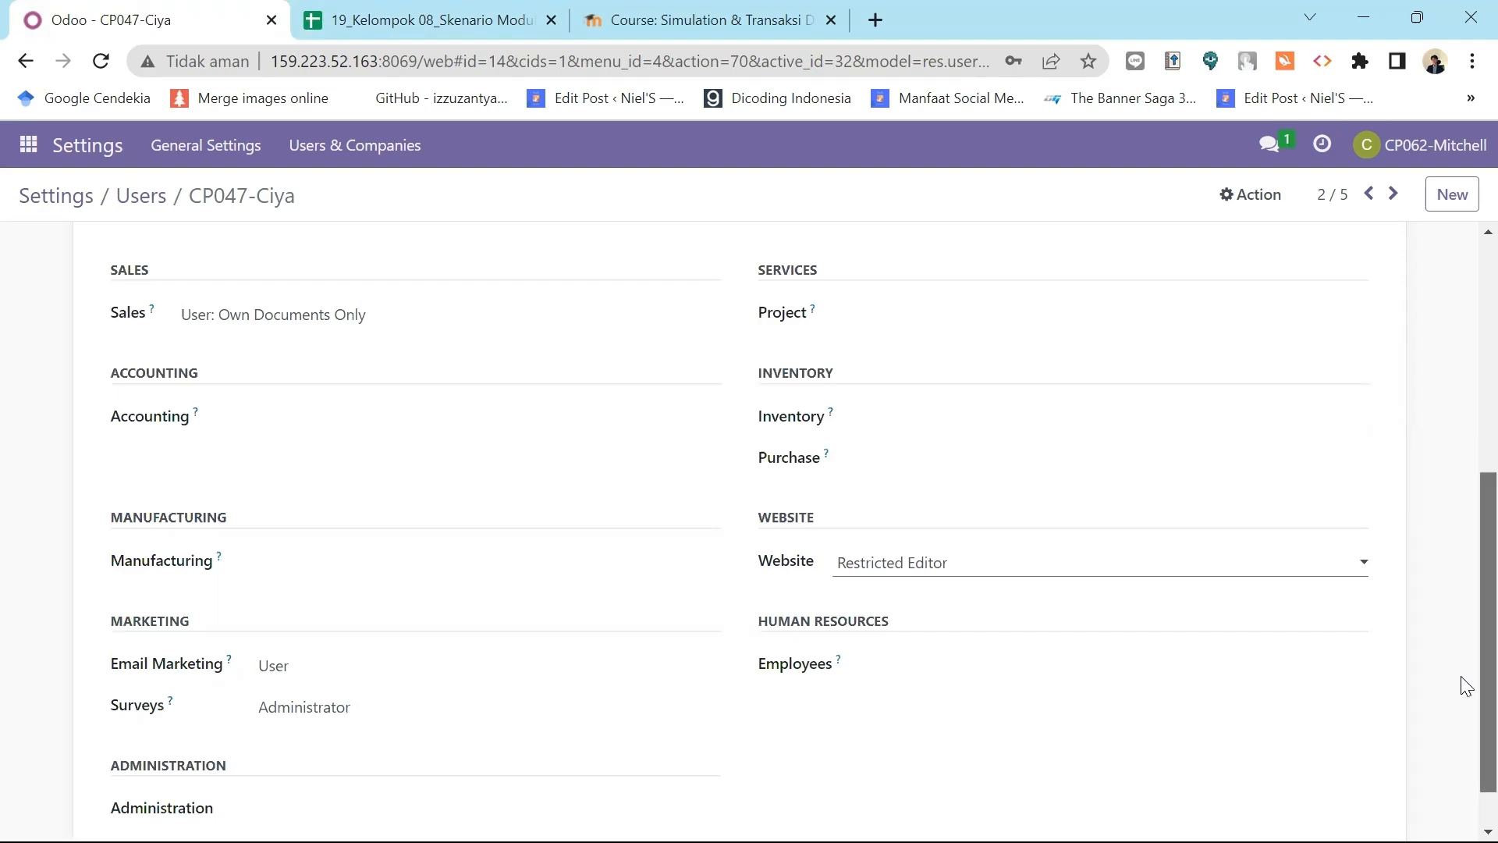
Compare the third user's access rights in Odoo with row 4 of the spreadsheet's Security Matrix sheet
left_click(1393, 193)
scroll(1462, 434, "down", 5)
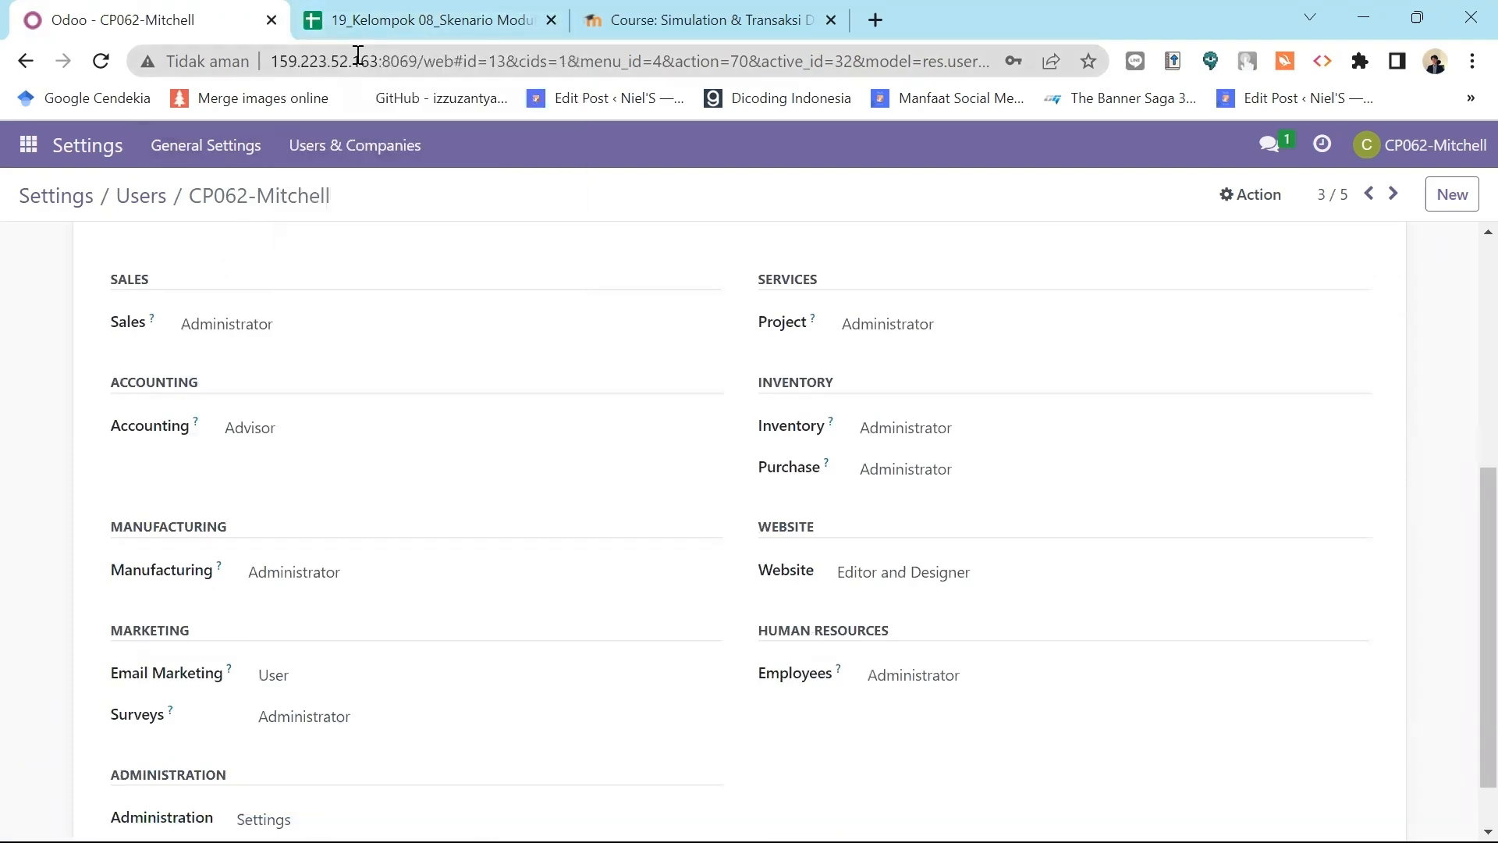
left_click(358, 20)
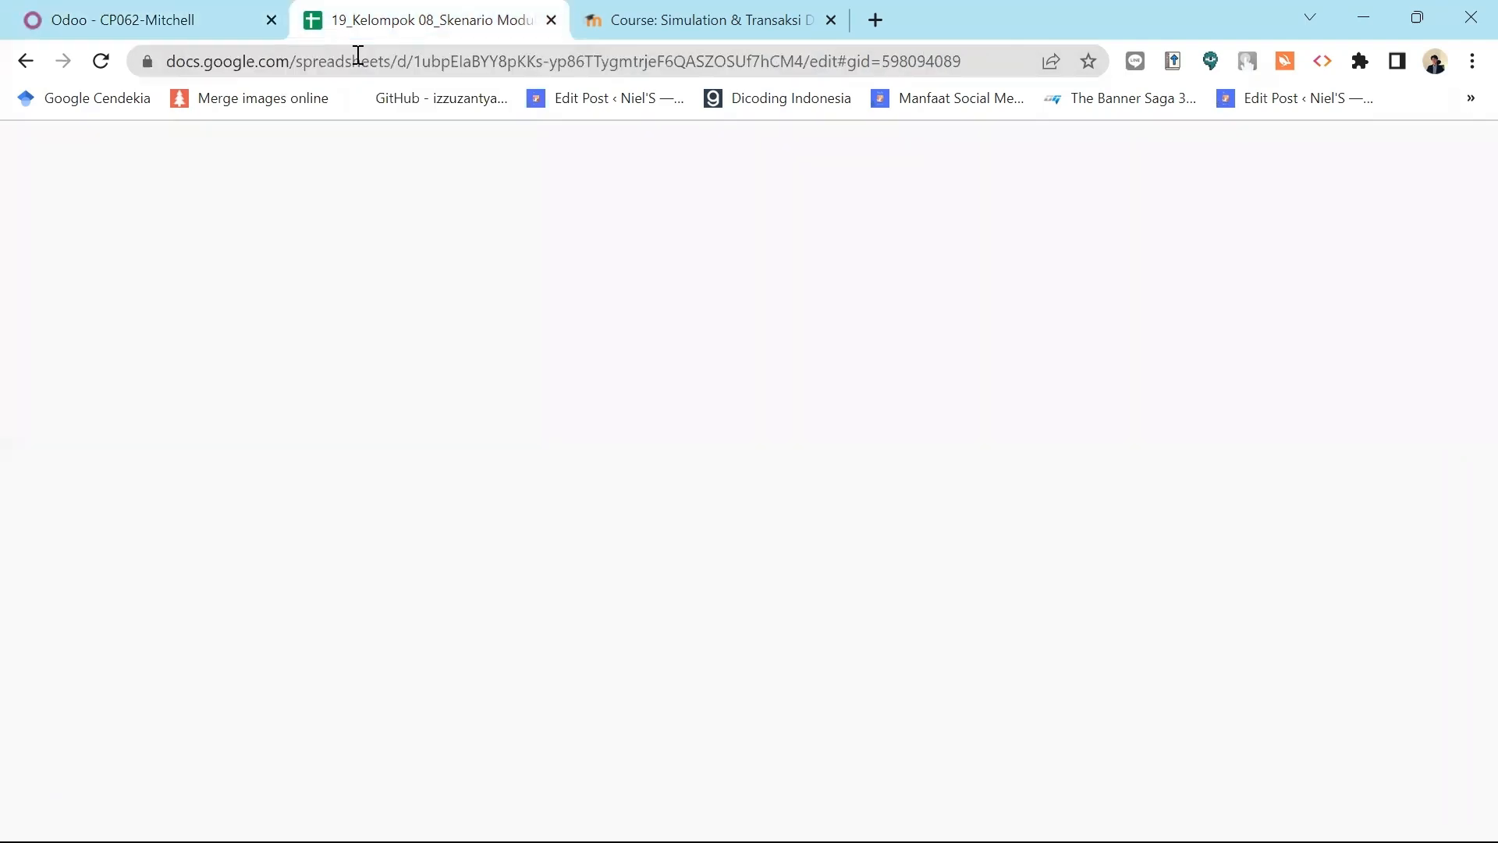
left_click(146, 390)
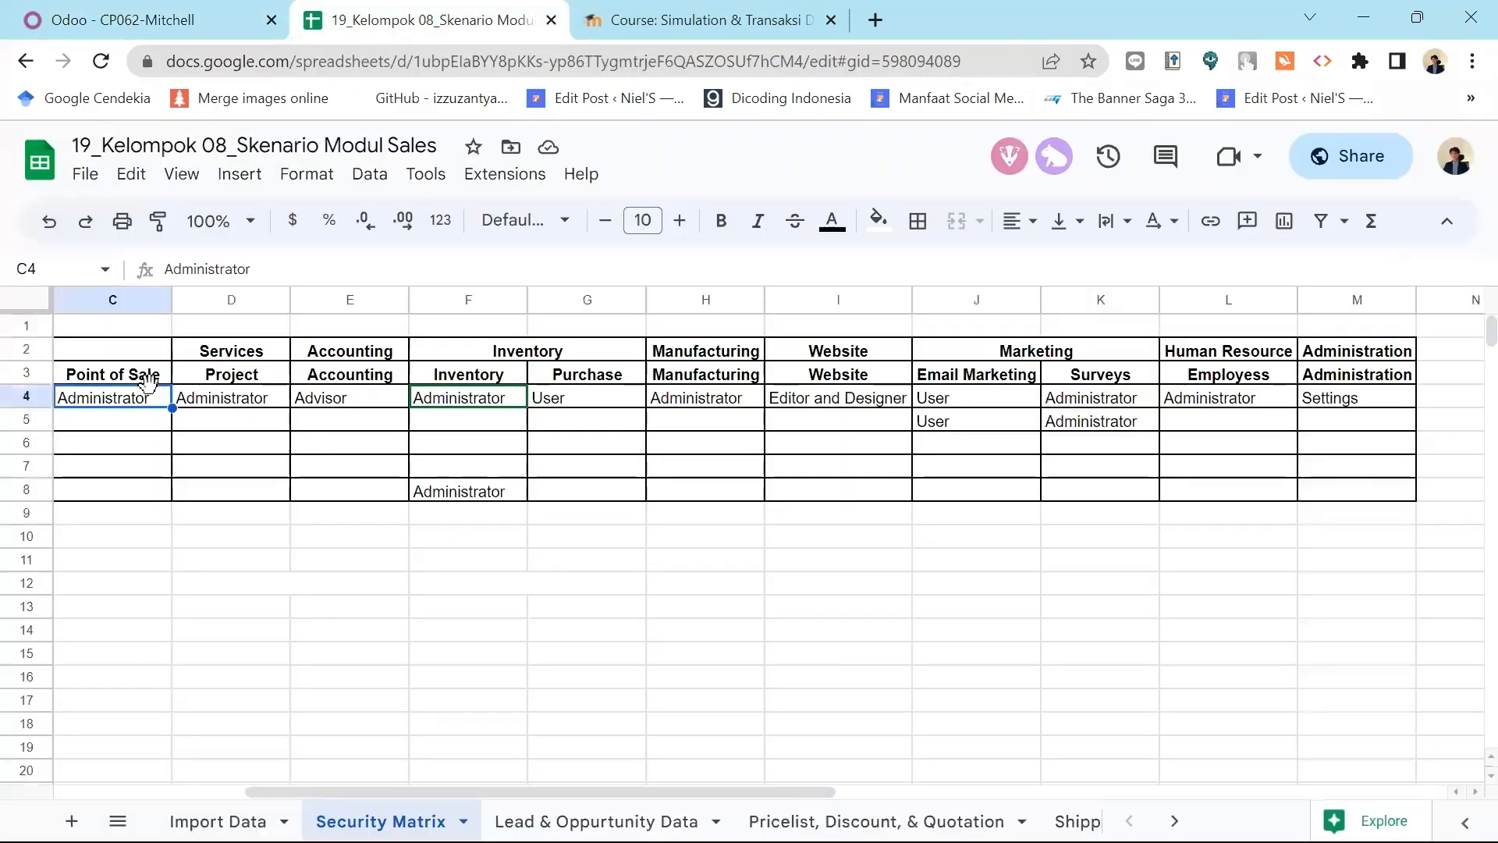
key("Left")
key("Right")
key("Right")
key("Right")
left_click(148, 20)
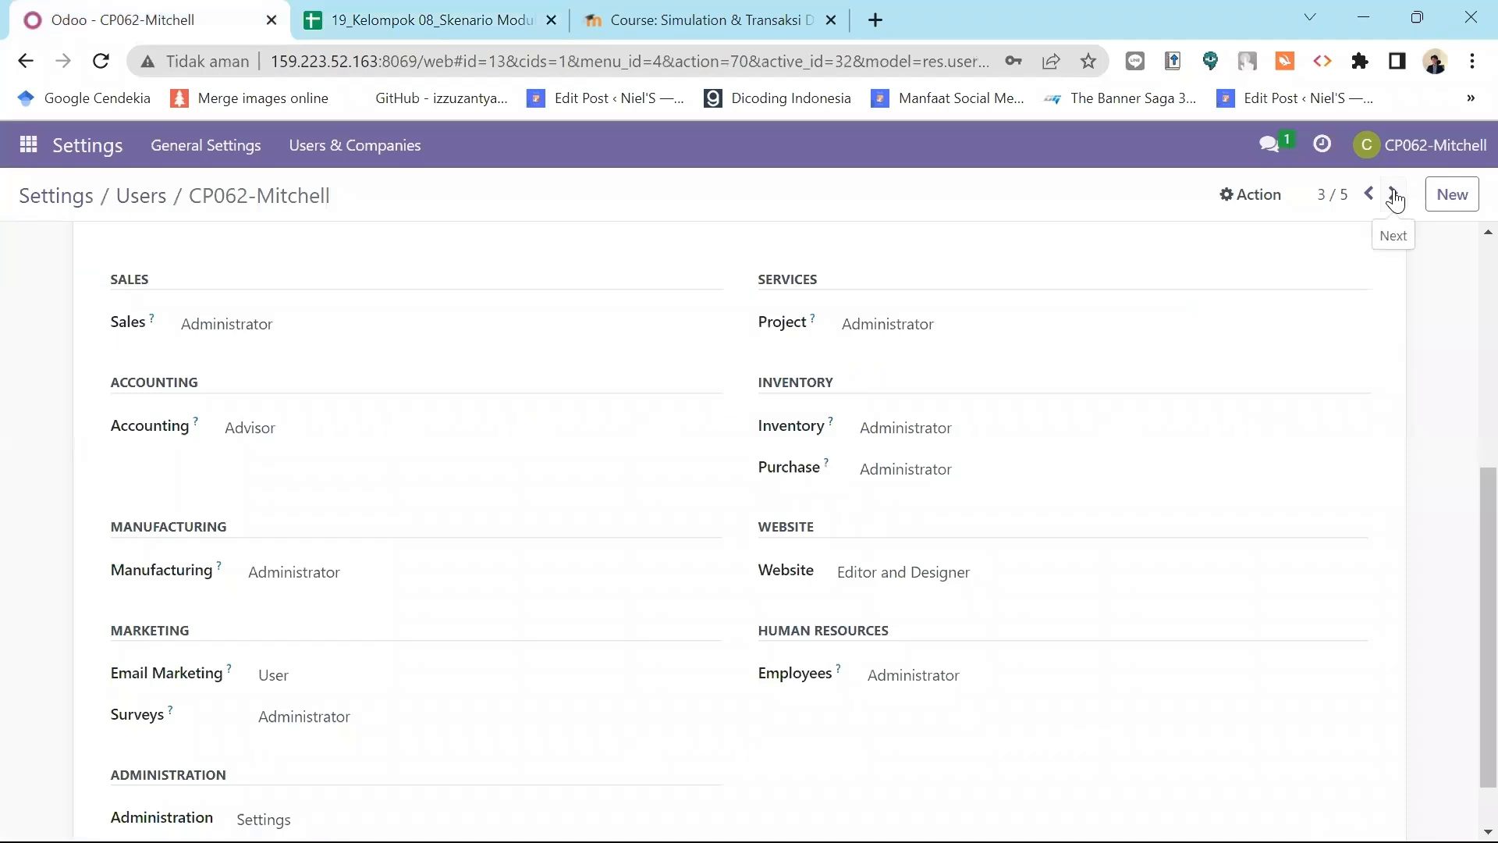
Review the fourth and fifth users' access rights, then check the row 6 user in the Security Matrix sheet and return to Odoo
left_click(1394, 195)
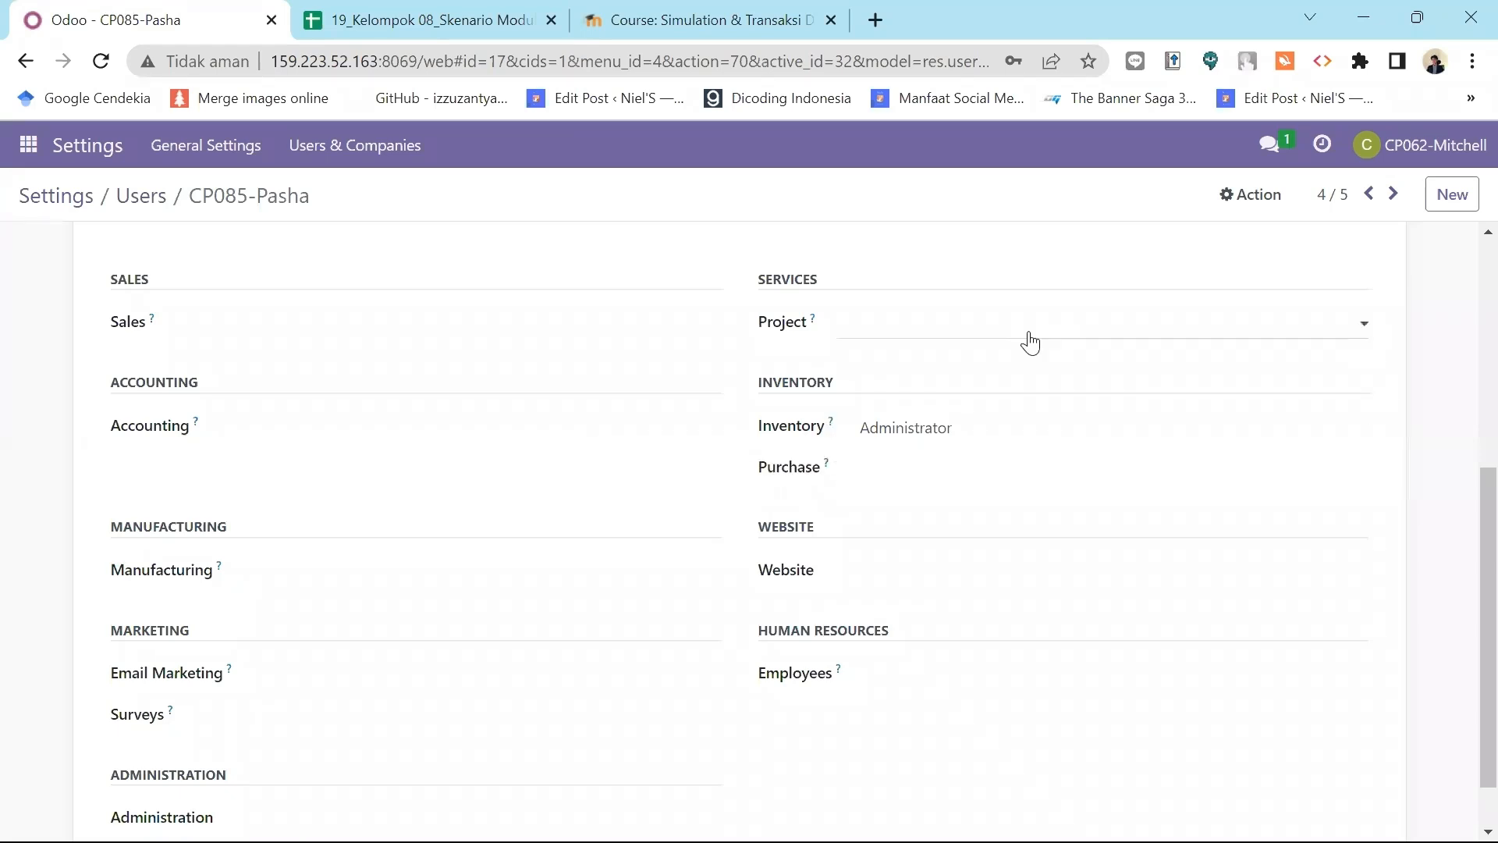
left_click(1394, 195)
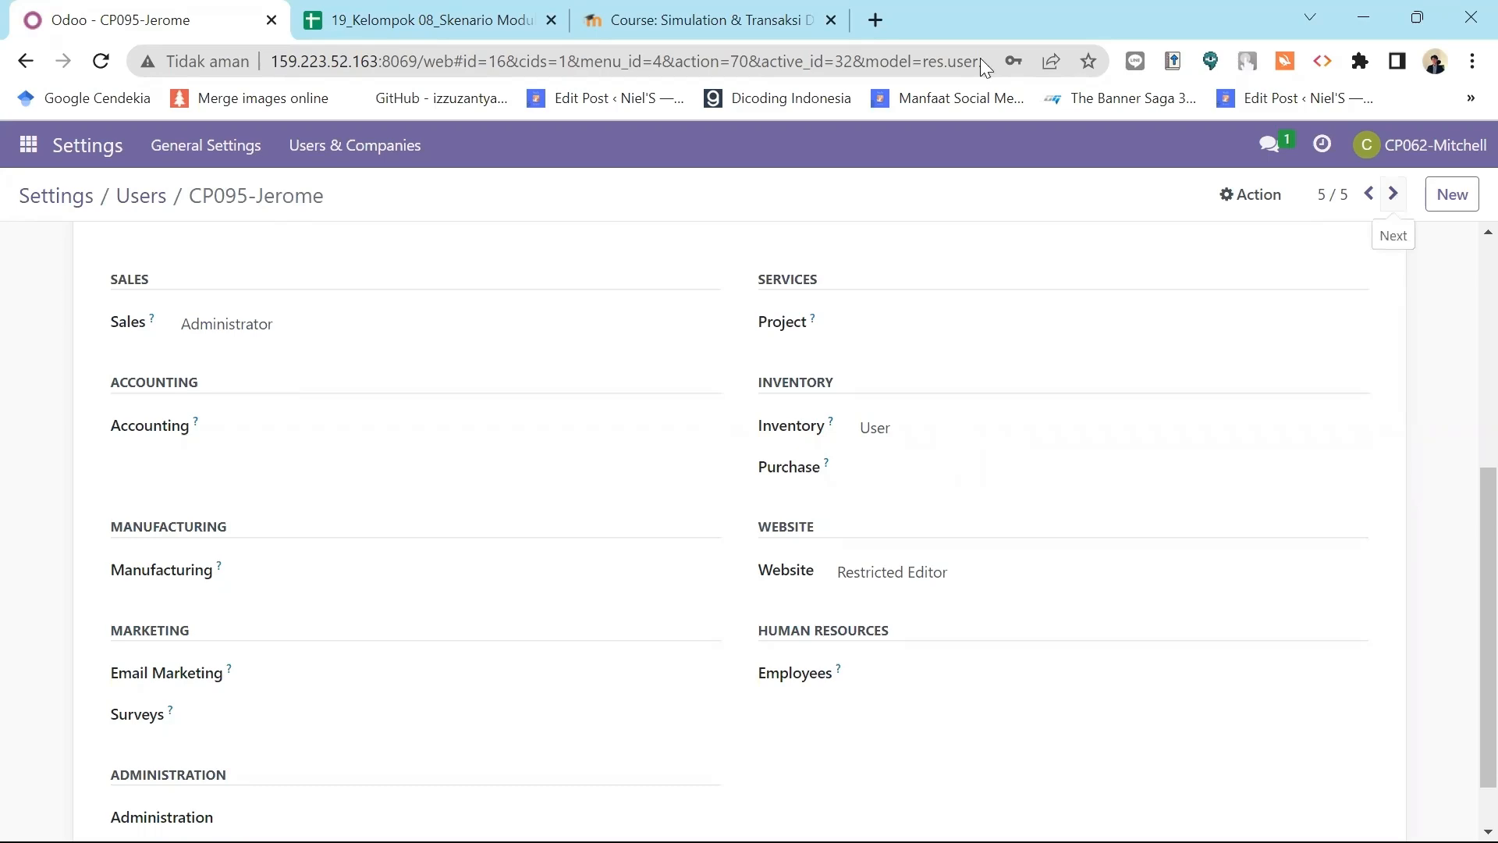
left_click(422, 19)
left_click(118, 447)
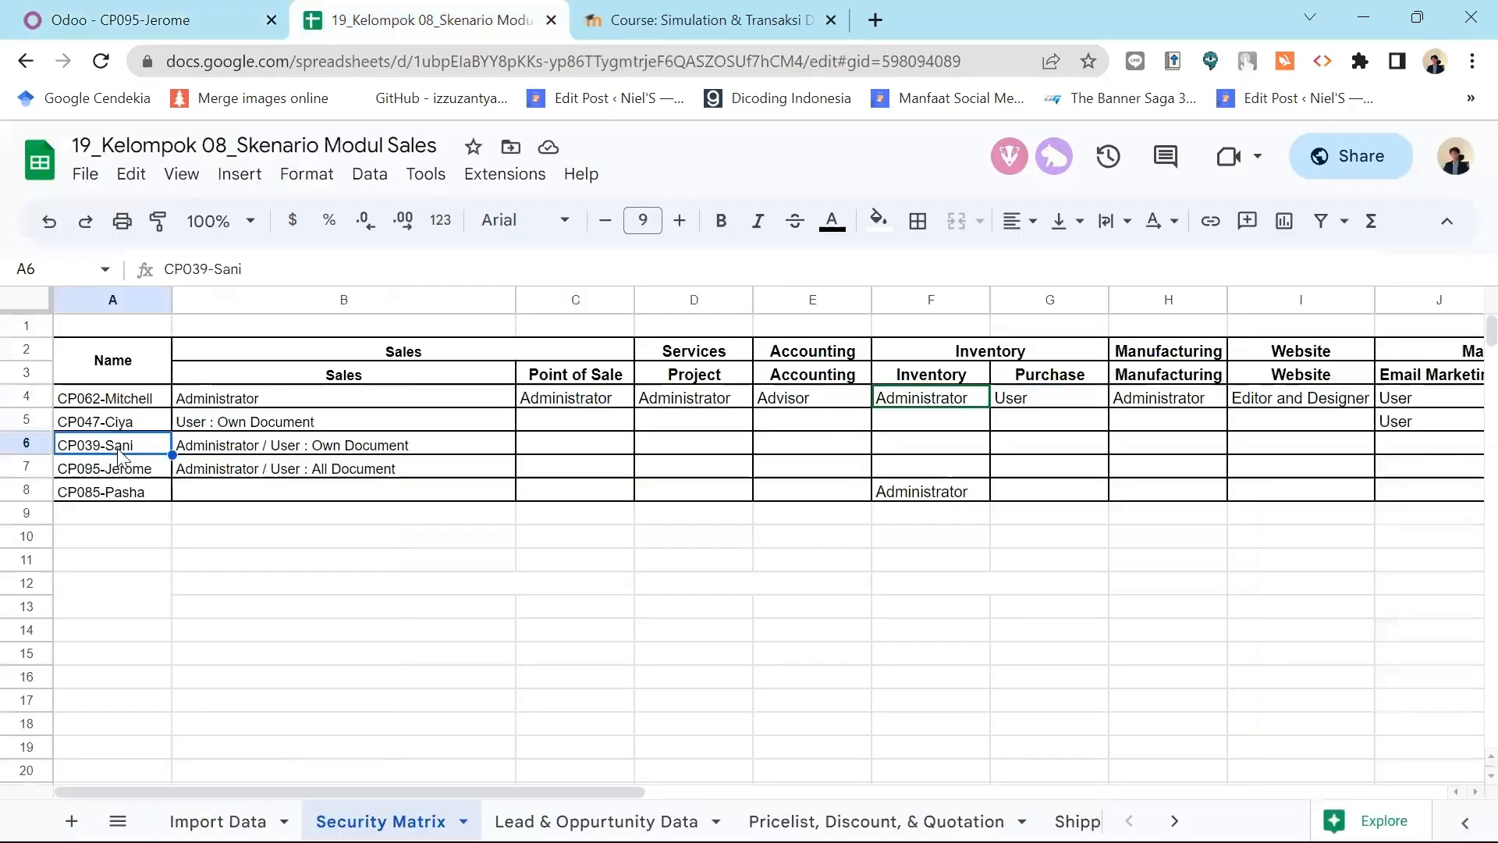
left_click(613, 14)
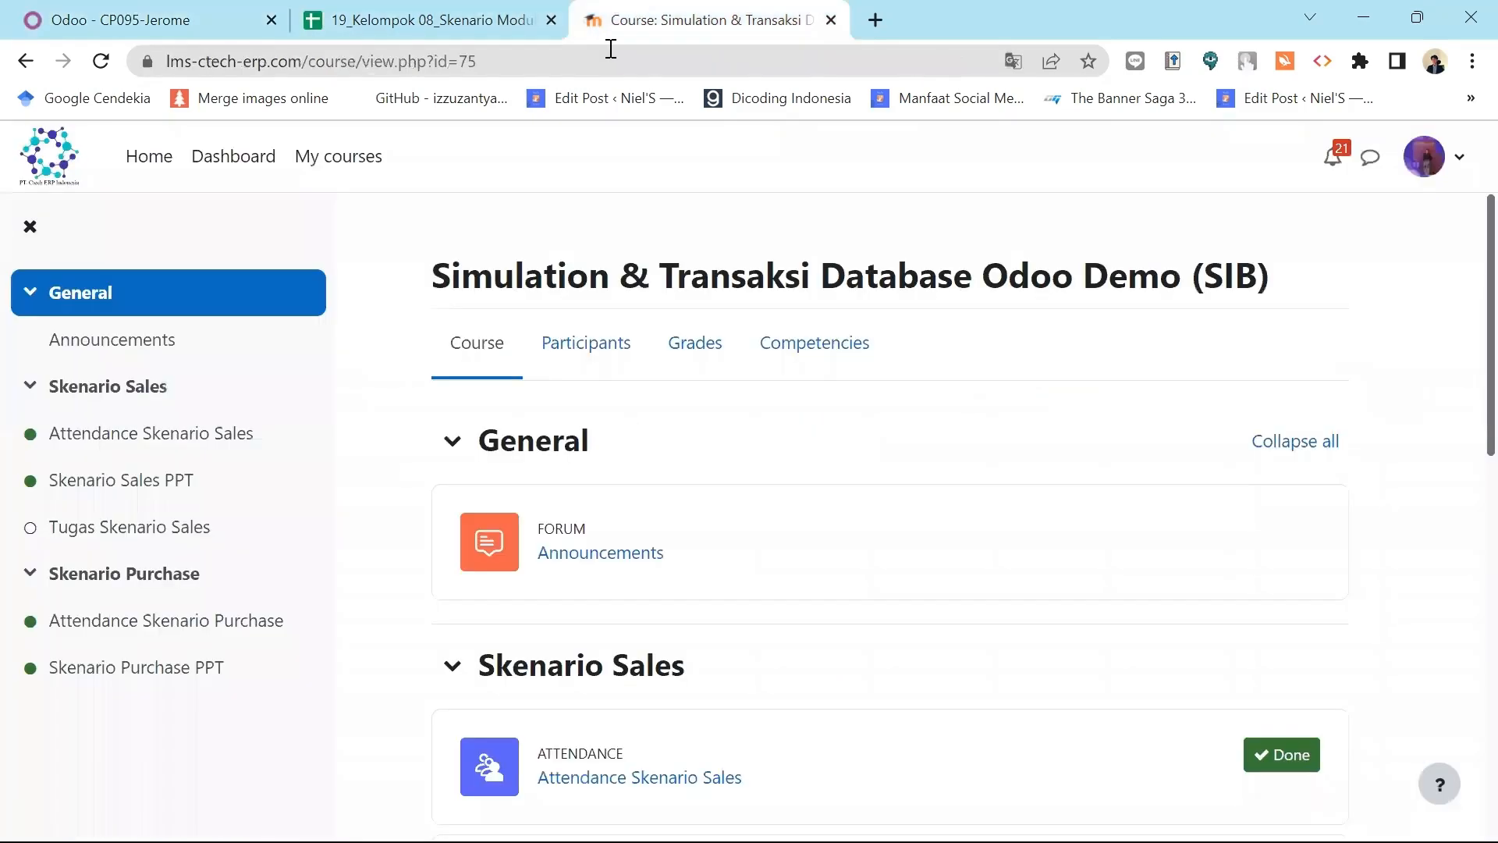
left_click(382, 7)
left_click(148, 11)
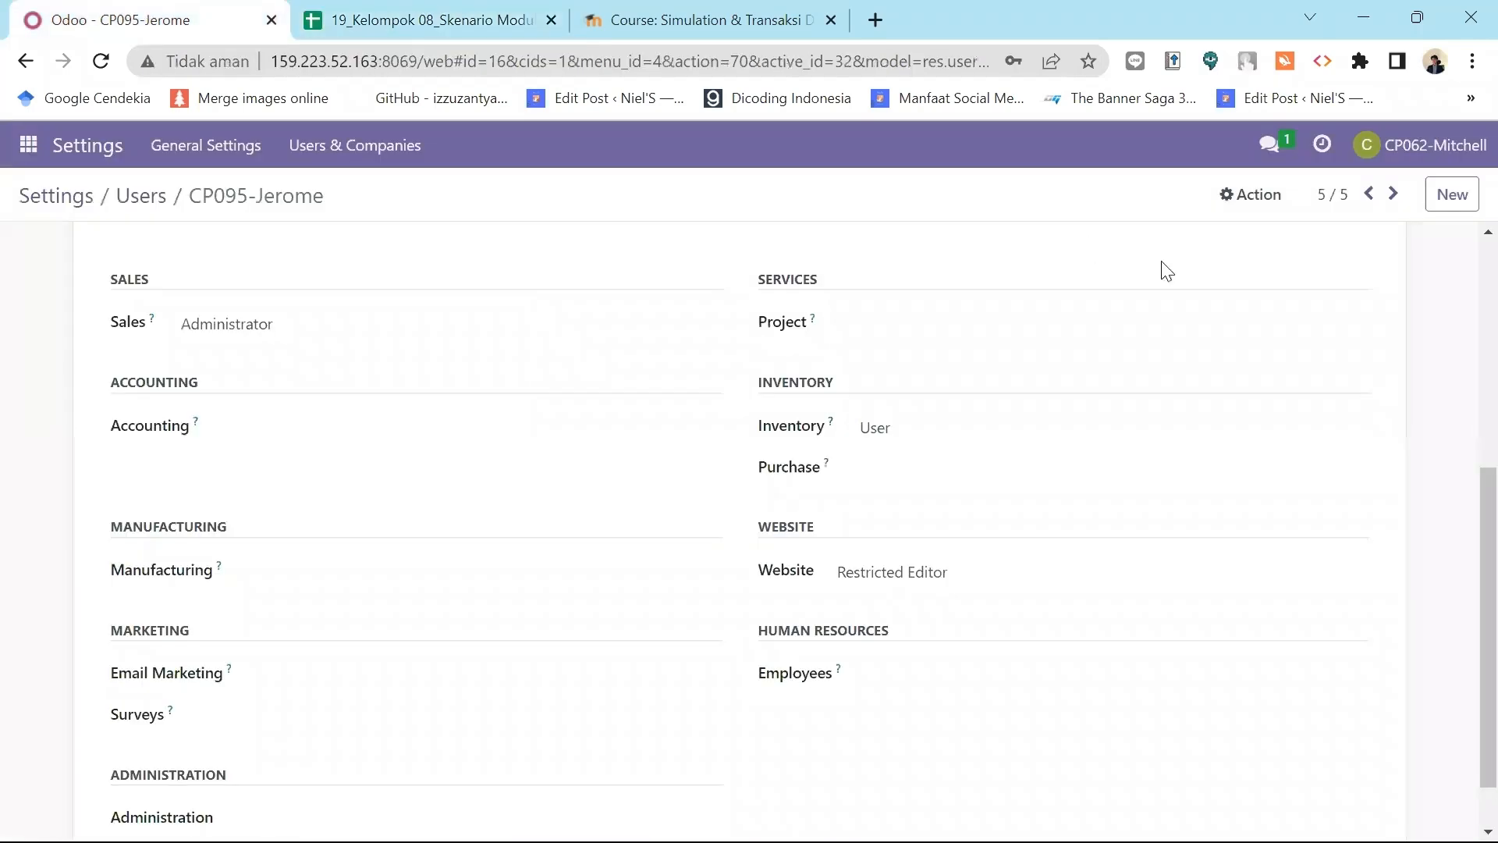
Return to the filtered users list and open the first user's access rights
left_click(131, 200)
left_click(132, 347)
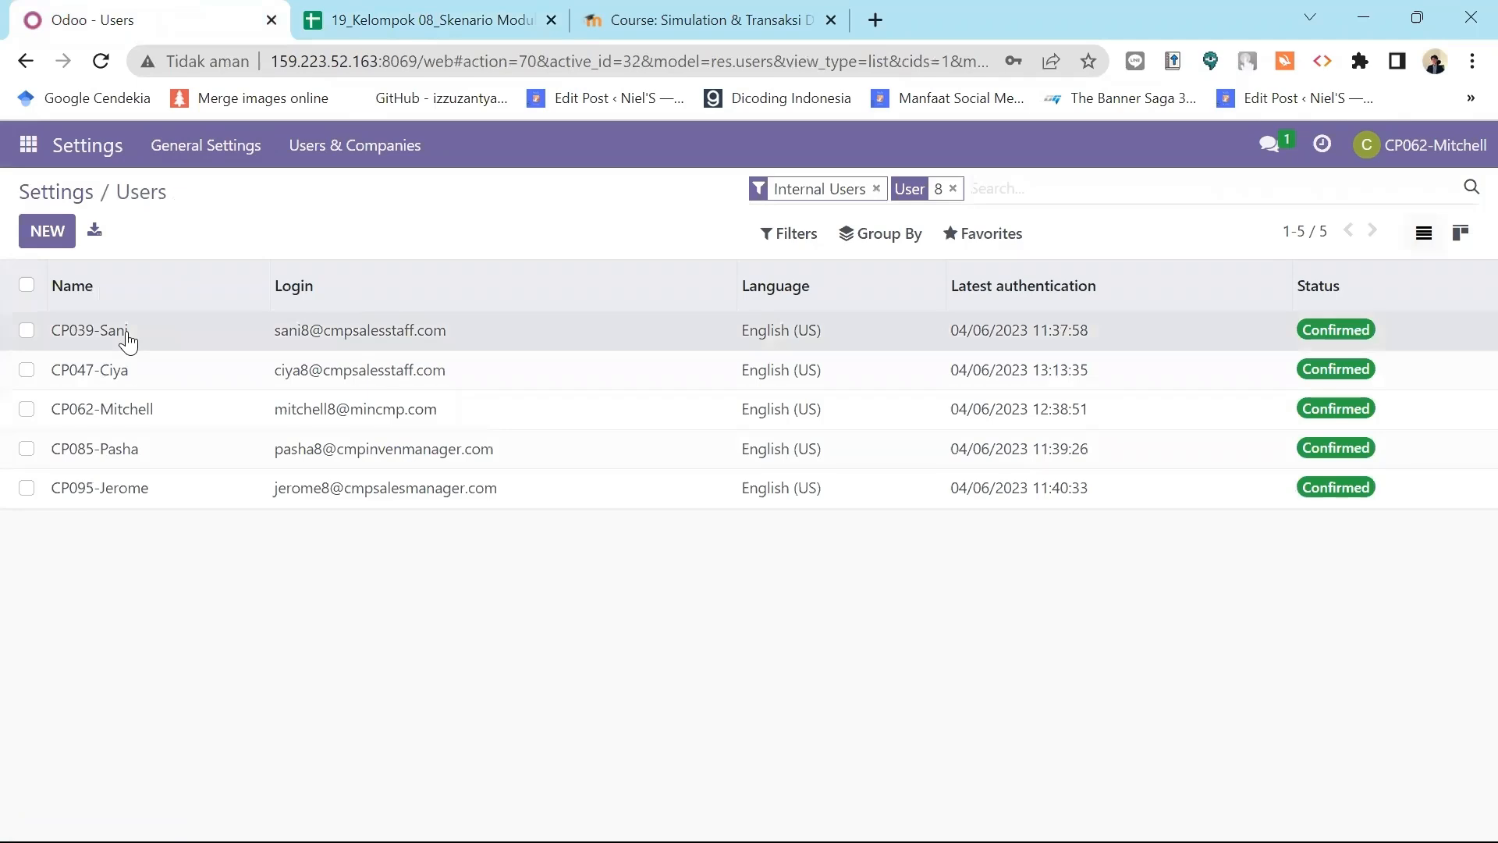
scroll(1461, 503, "down", 1)
scroll(1461, 622, "up", 3)
scroll(1464, 462, "down", 1)
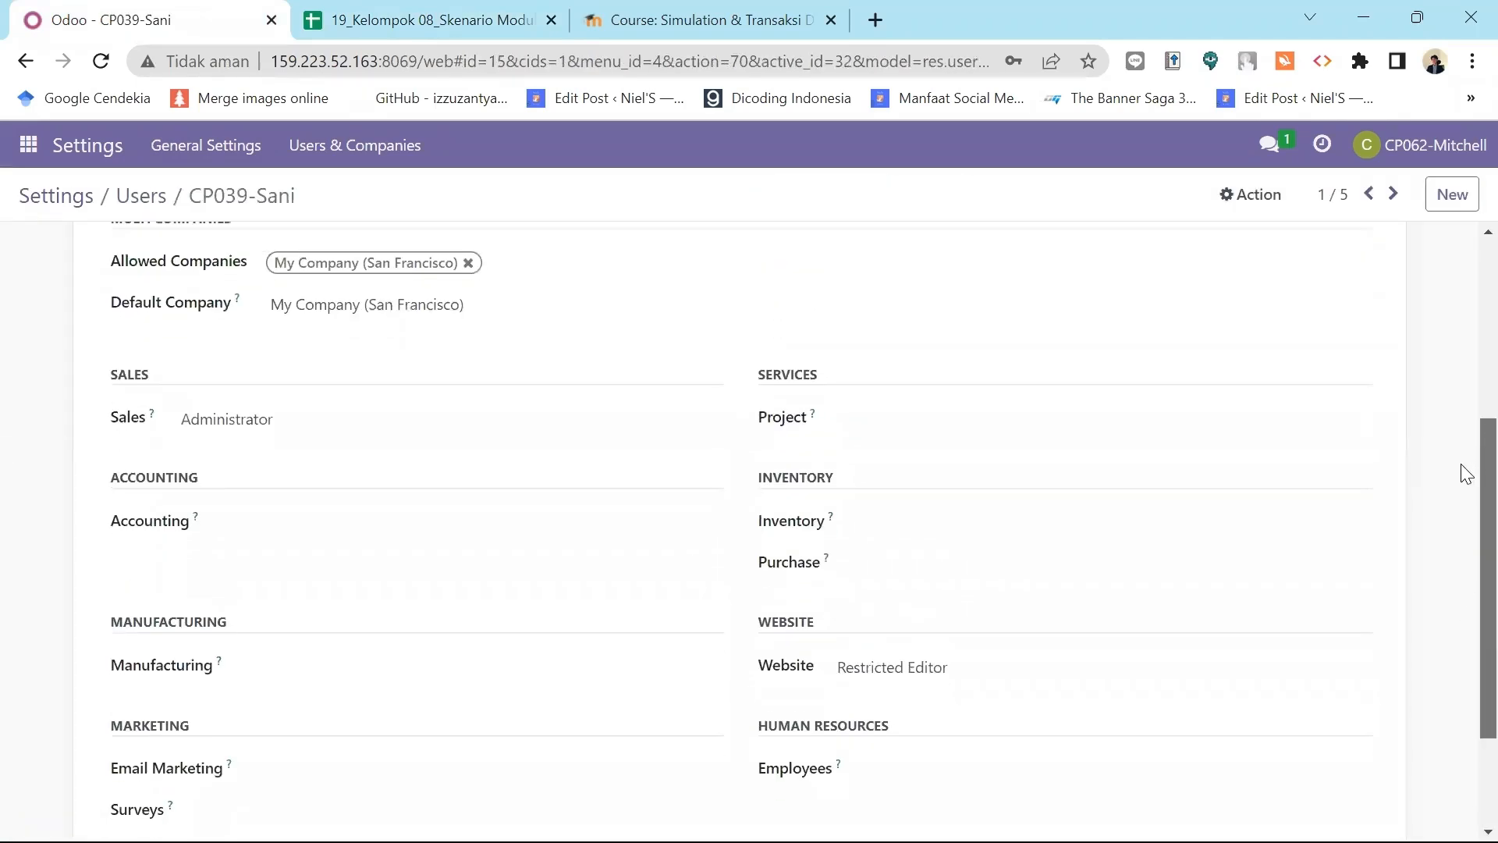
Set the first user's Inventory access to User and save the record
left_click(869, 517)
key("Down")
key("Return")
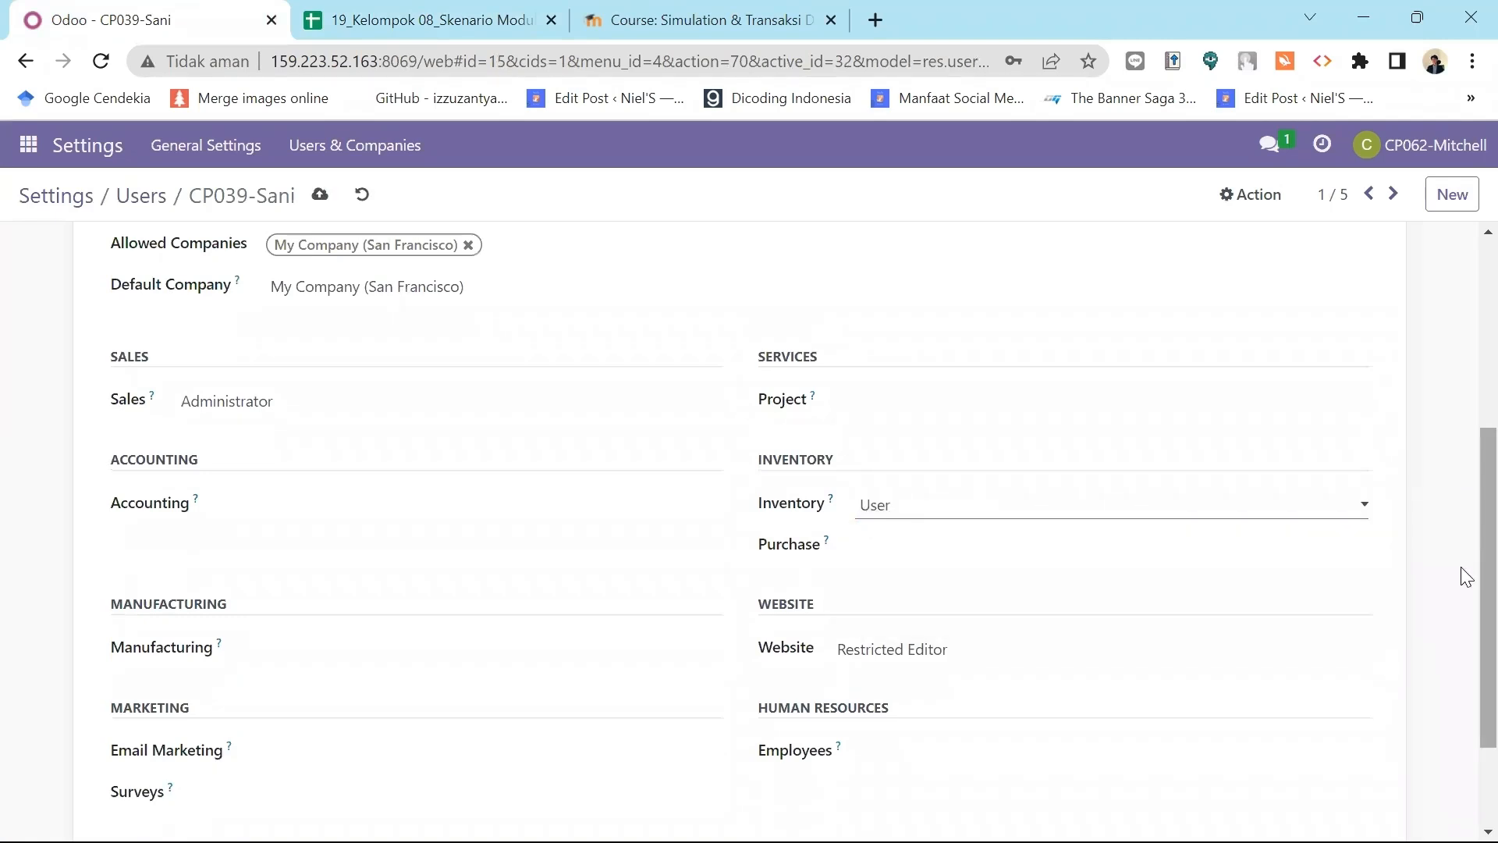
scroll(1462, 468, "up", 4)
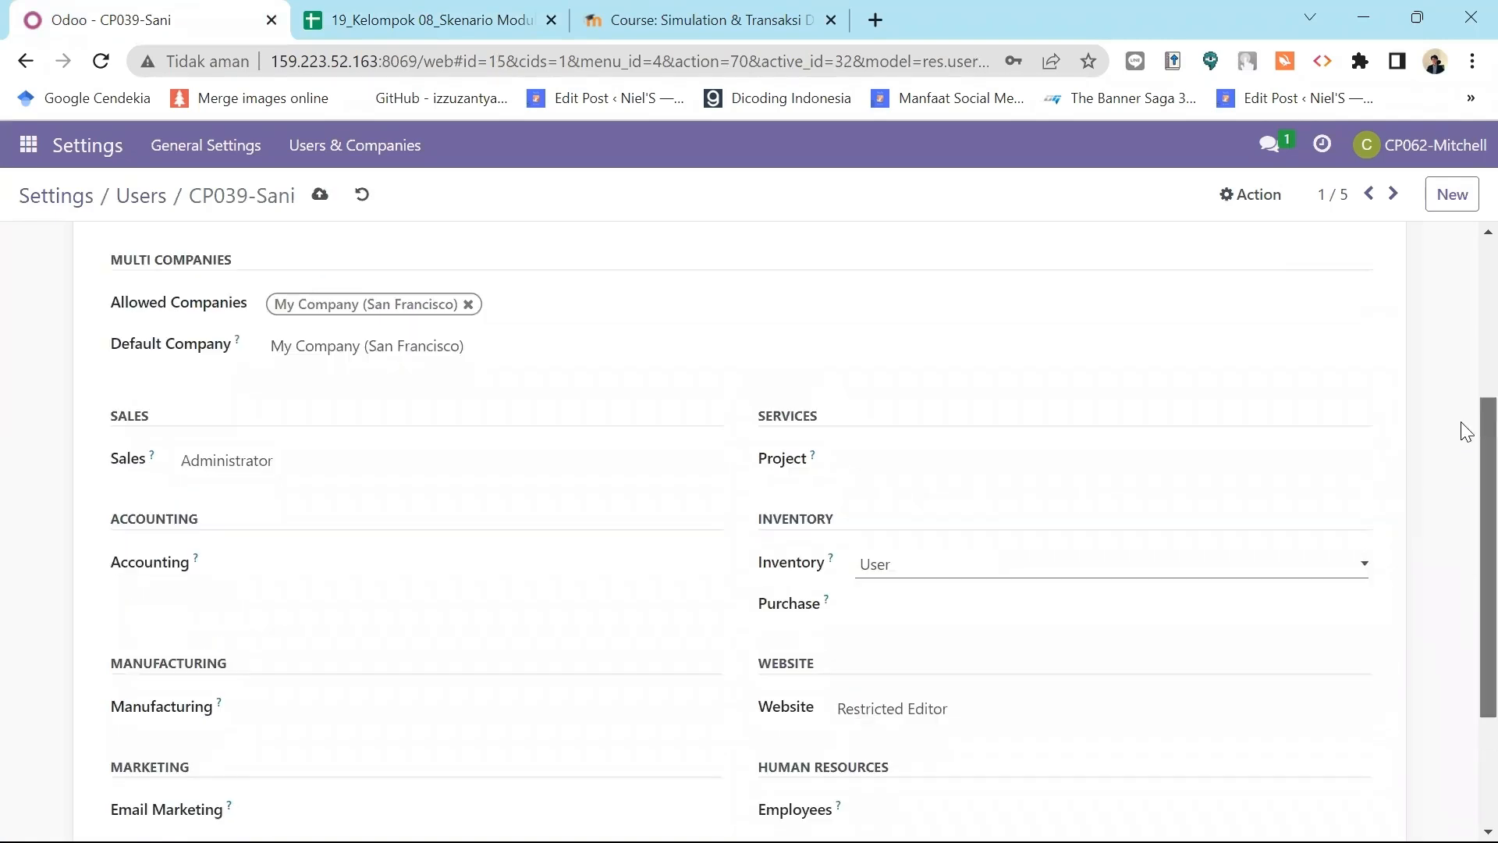
left_click(320, 195)
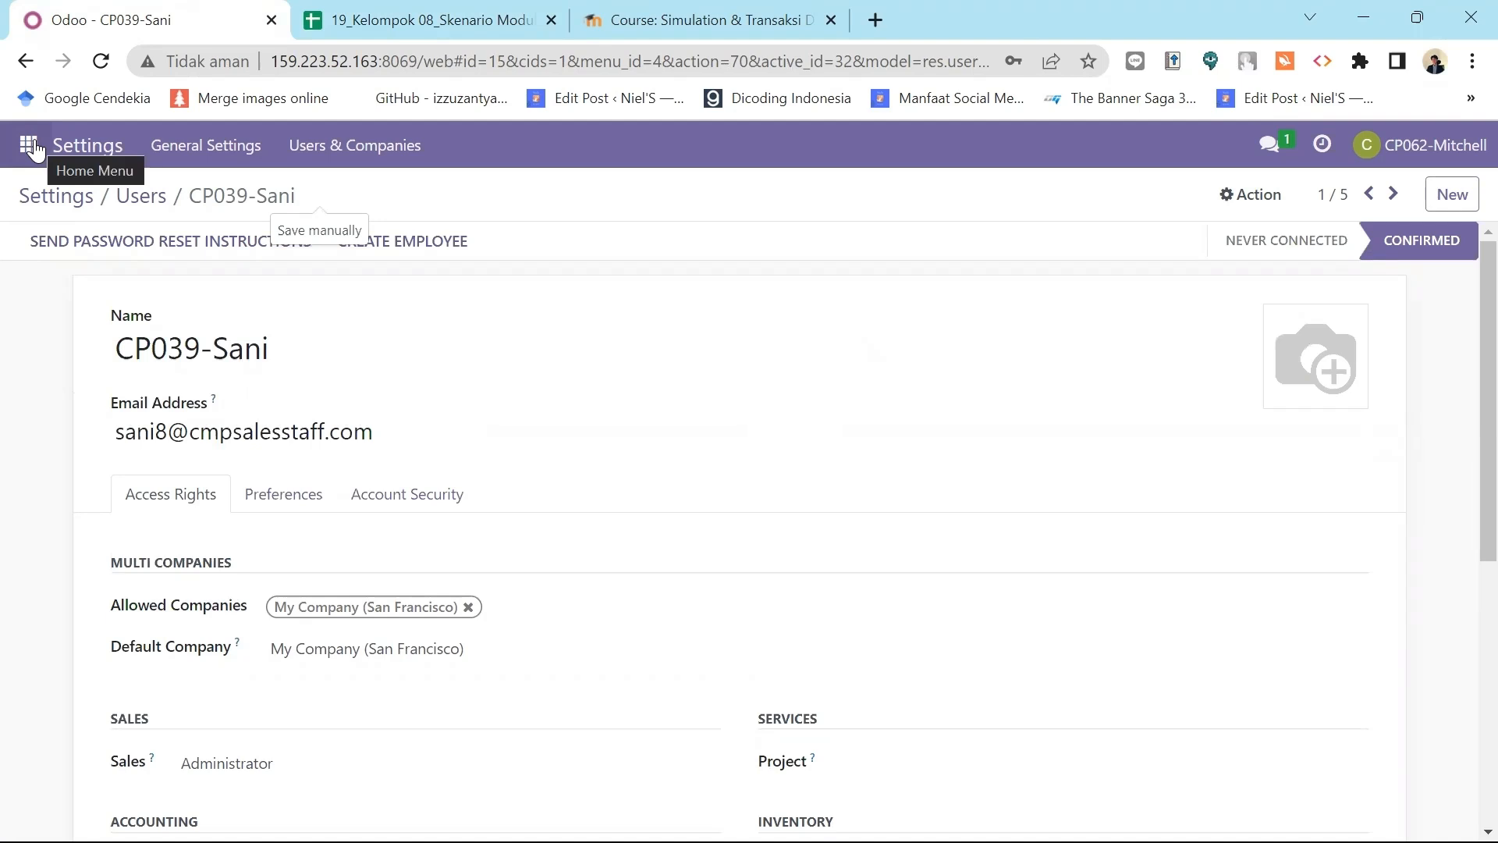
Open the general settings page and search it for Pricelist
left_click(78, 156)
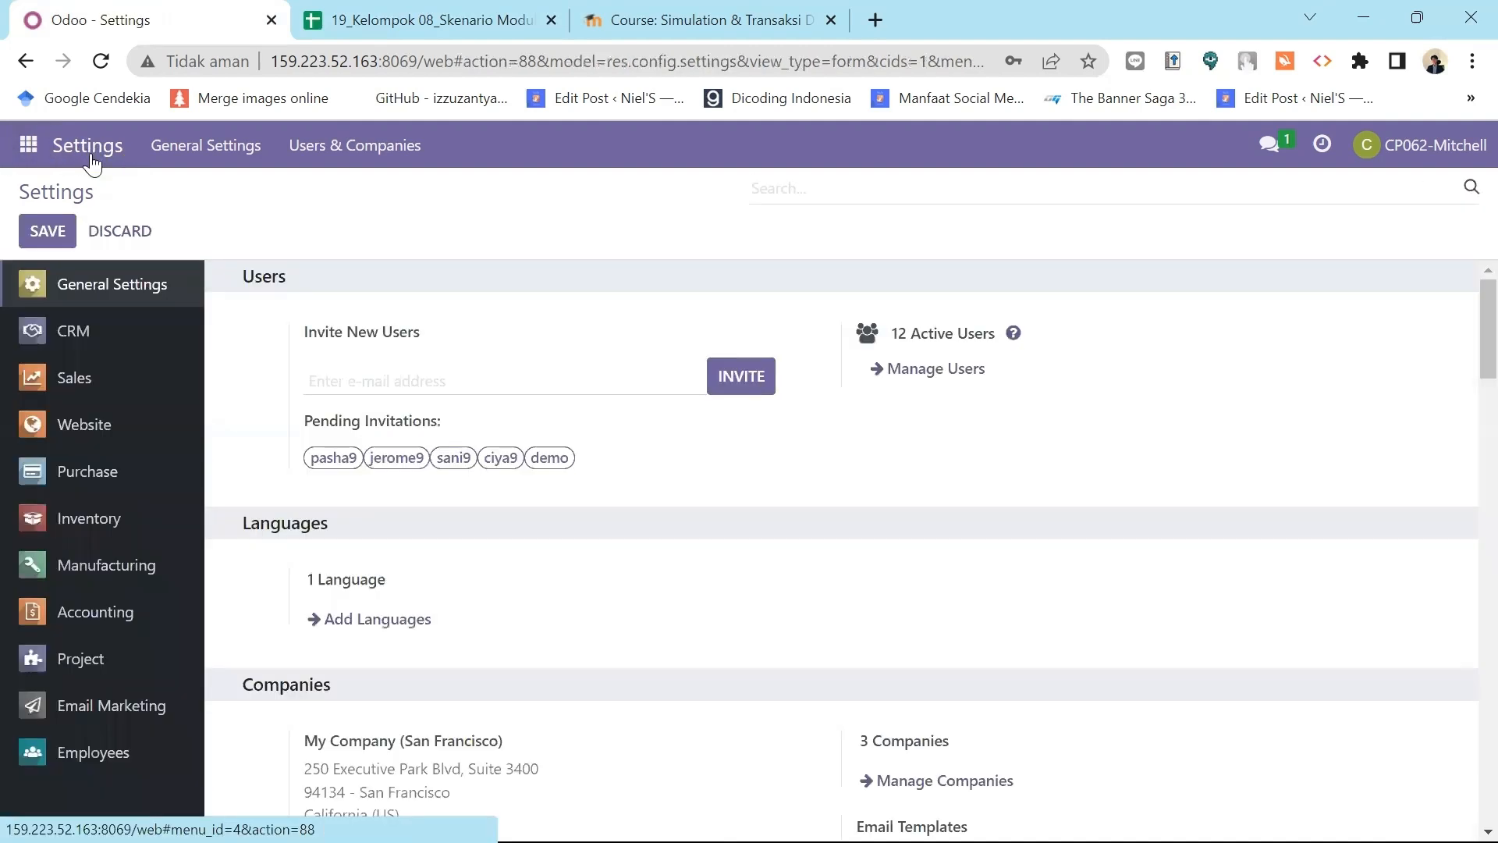
left_click(771, 195)
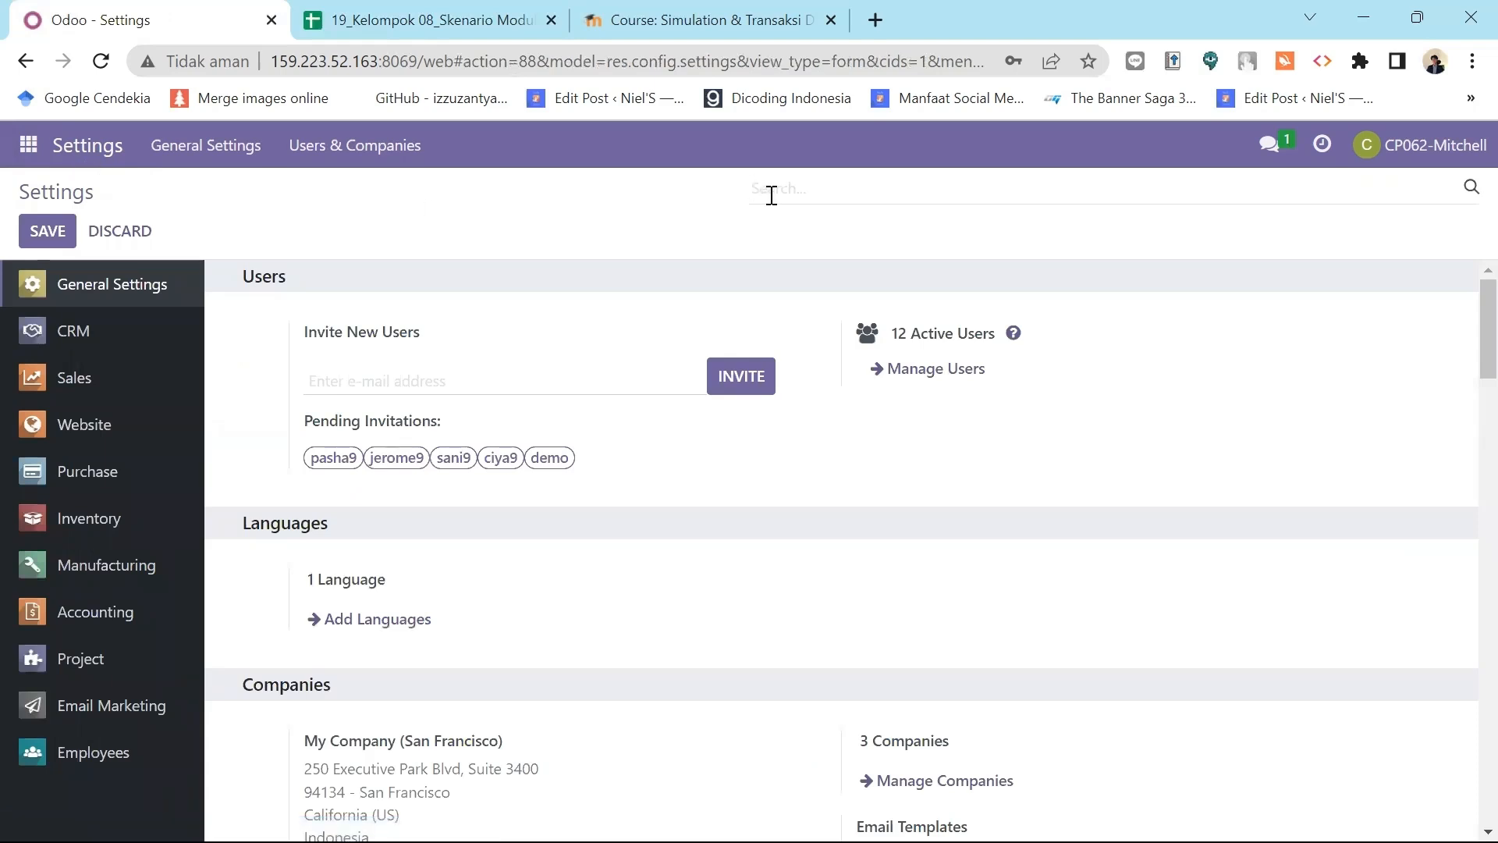
type("Pricelist")
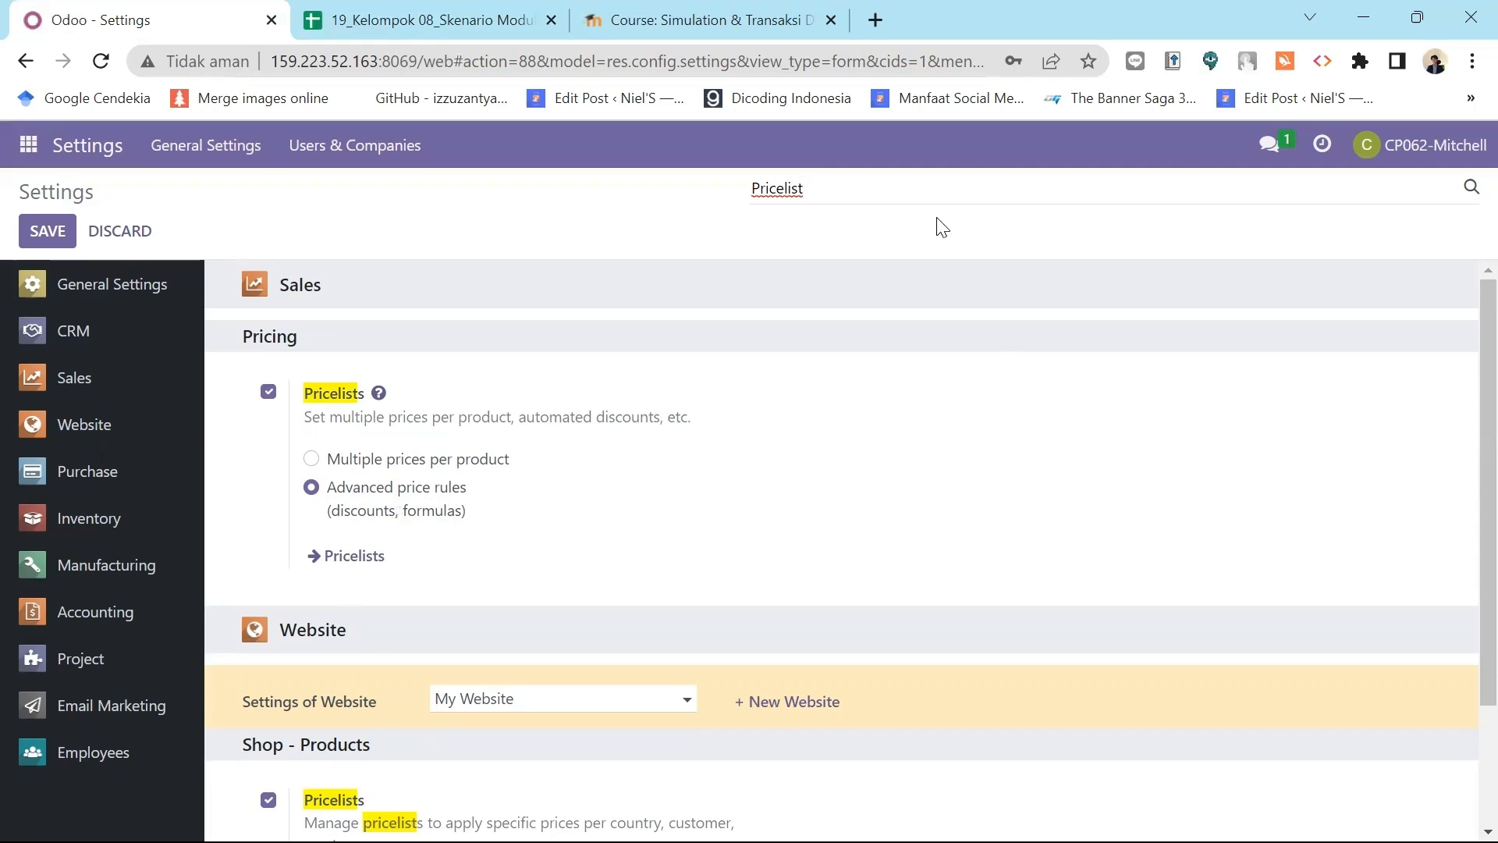
Search the settings for Margin instead of Pricelist, and clear the search
key("BackSpace")
key("BackSpace")
key("BackSpace")
key("BackSpace")
key("BackSpace")
key("BackSpace")
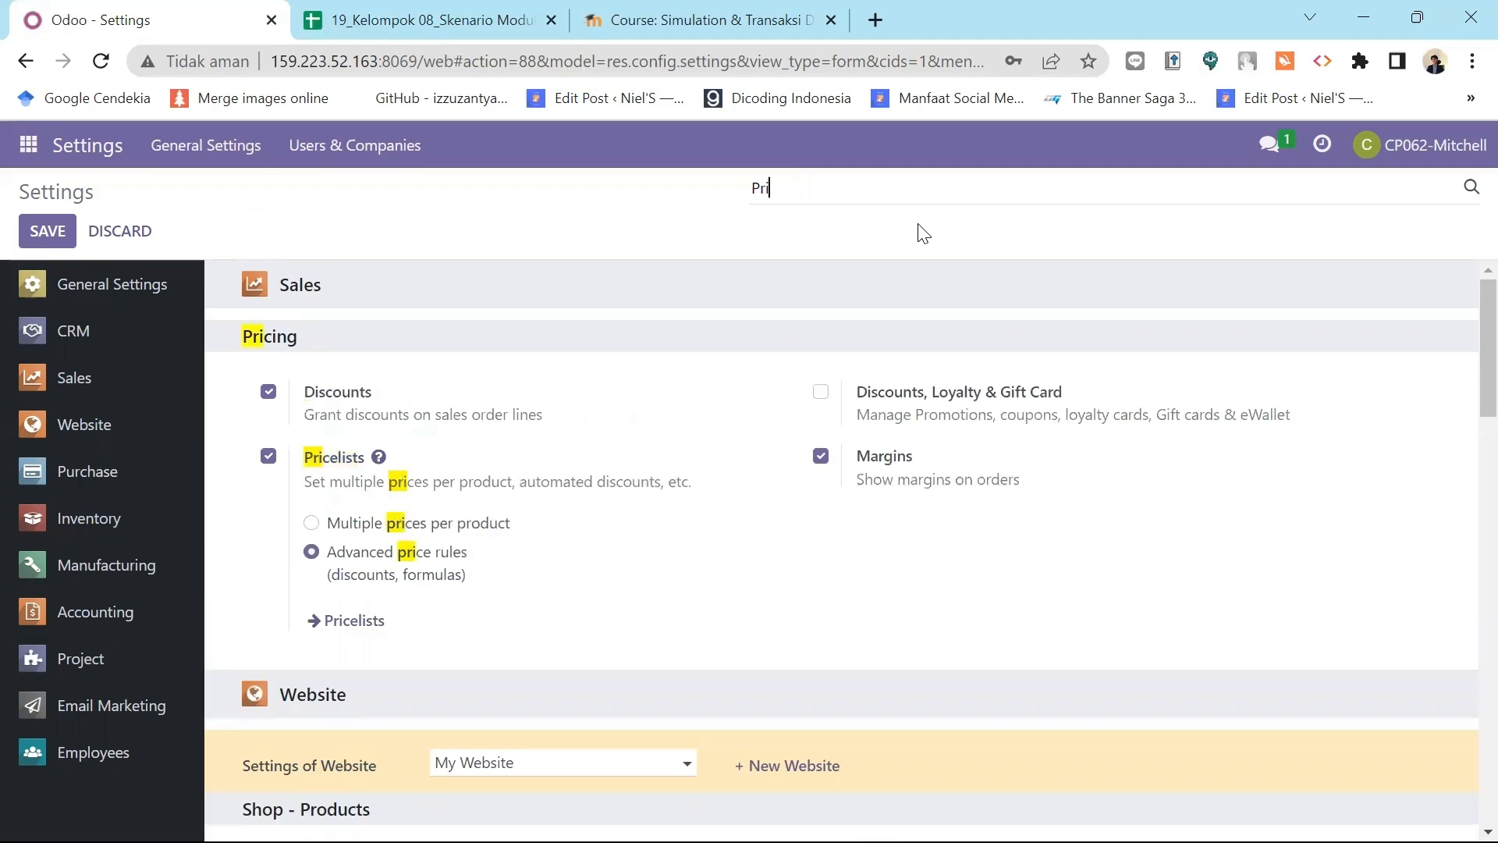
key("BackSpace")
key("BackSpace")
key("BackSpace")
type("Margin")
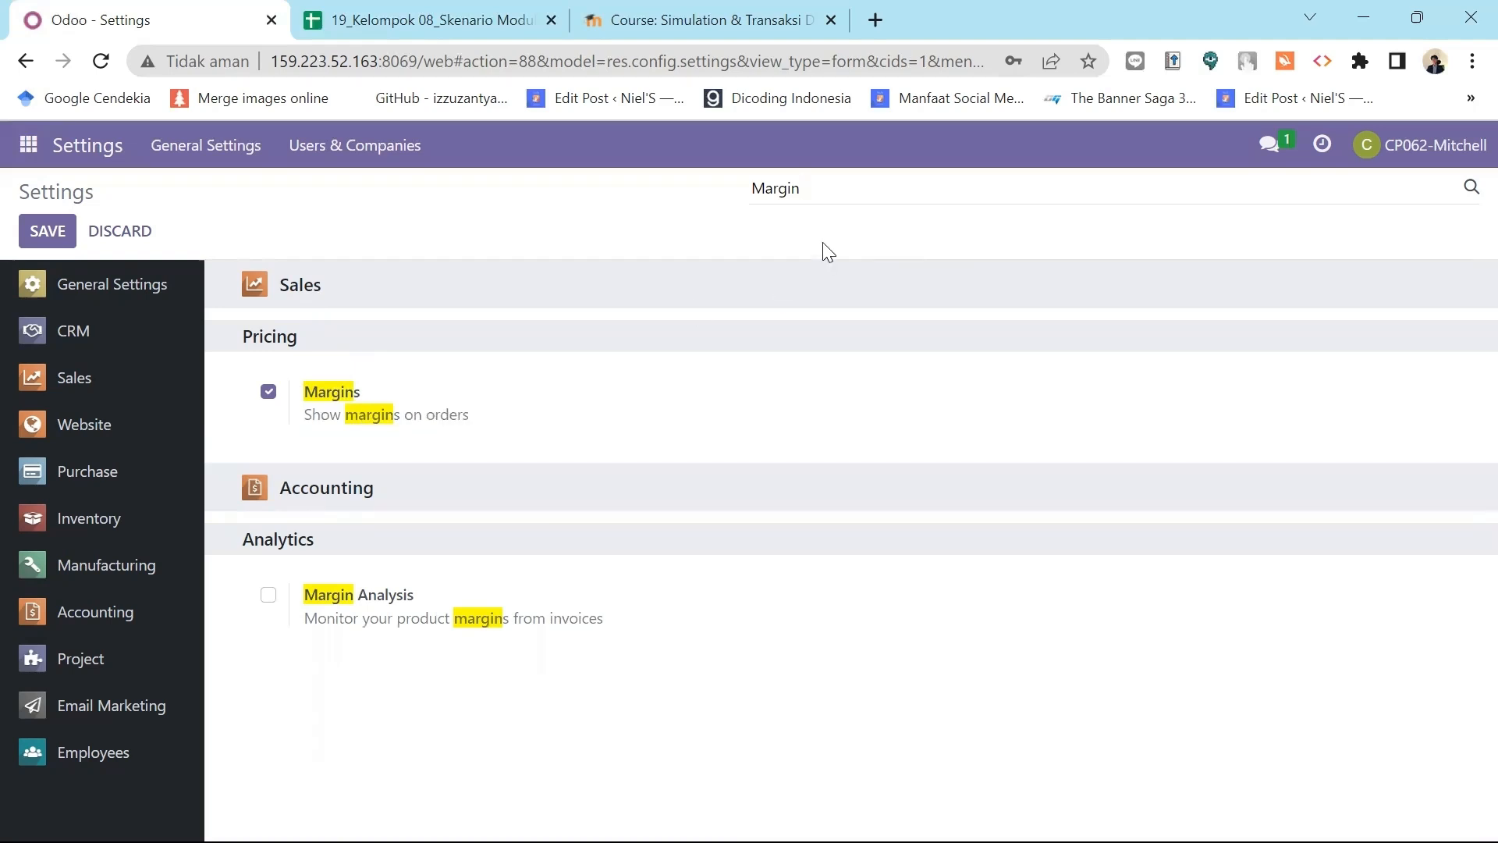
key("BackSpace")
key("BackSpace")
key("BackSpace")
key("BackSpace")
key("BackSpace")
key("BackSpace")
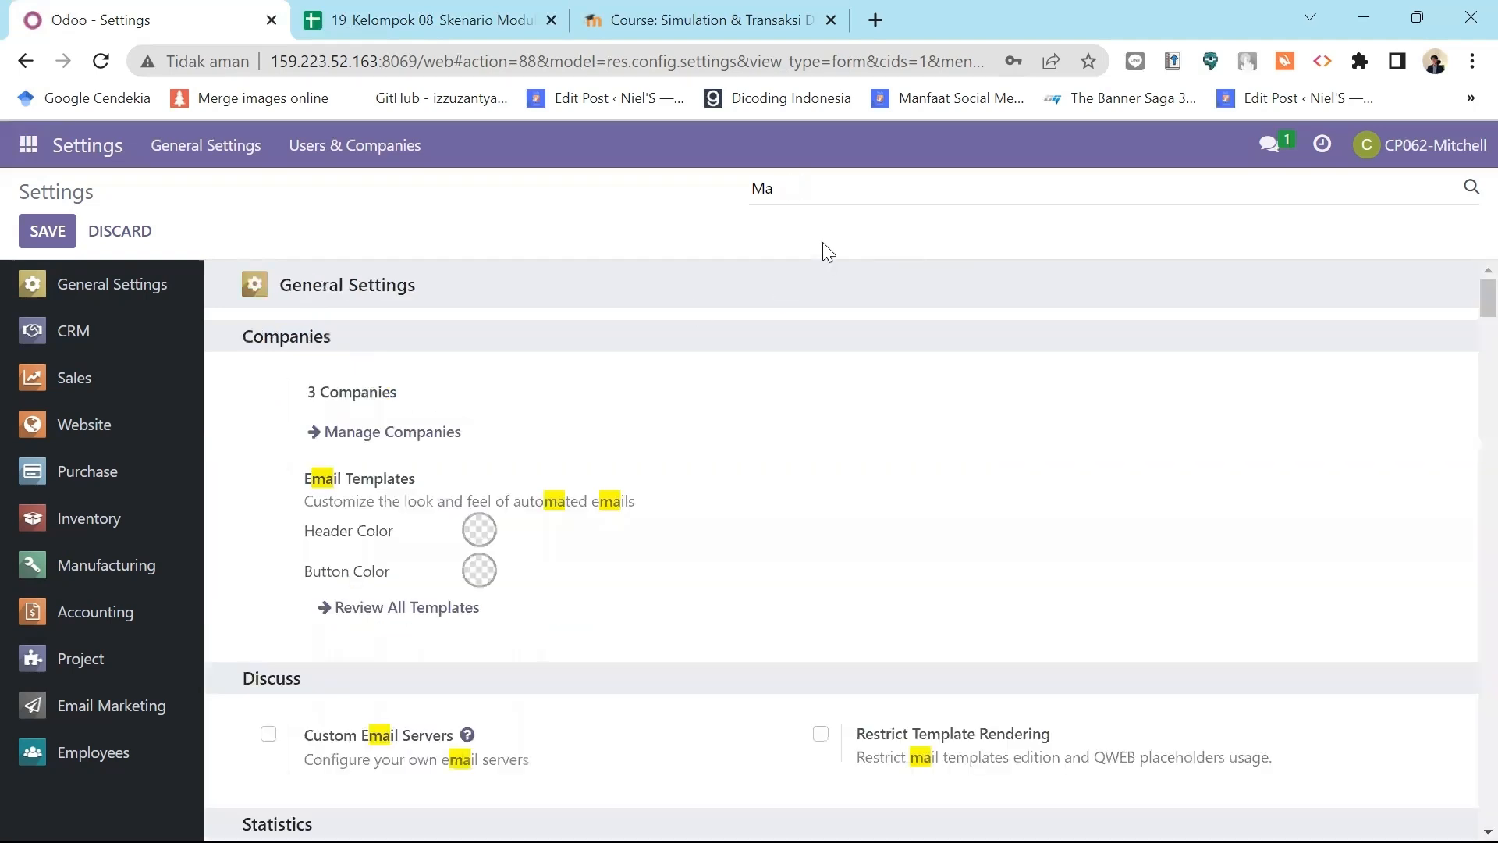
Open the Discuss app and create a channel named Hak Ases User Sales
left_click(28, 145)
left_click(58, 199)
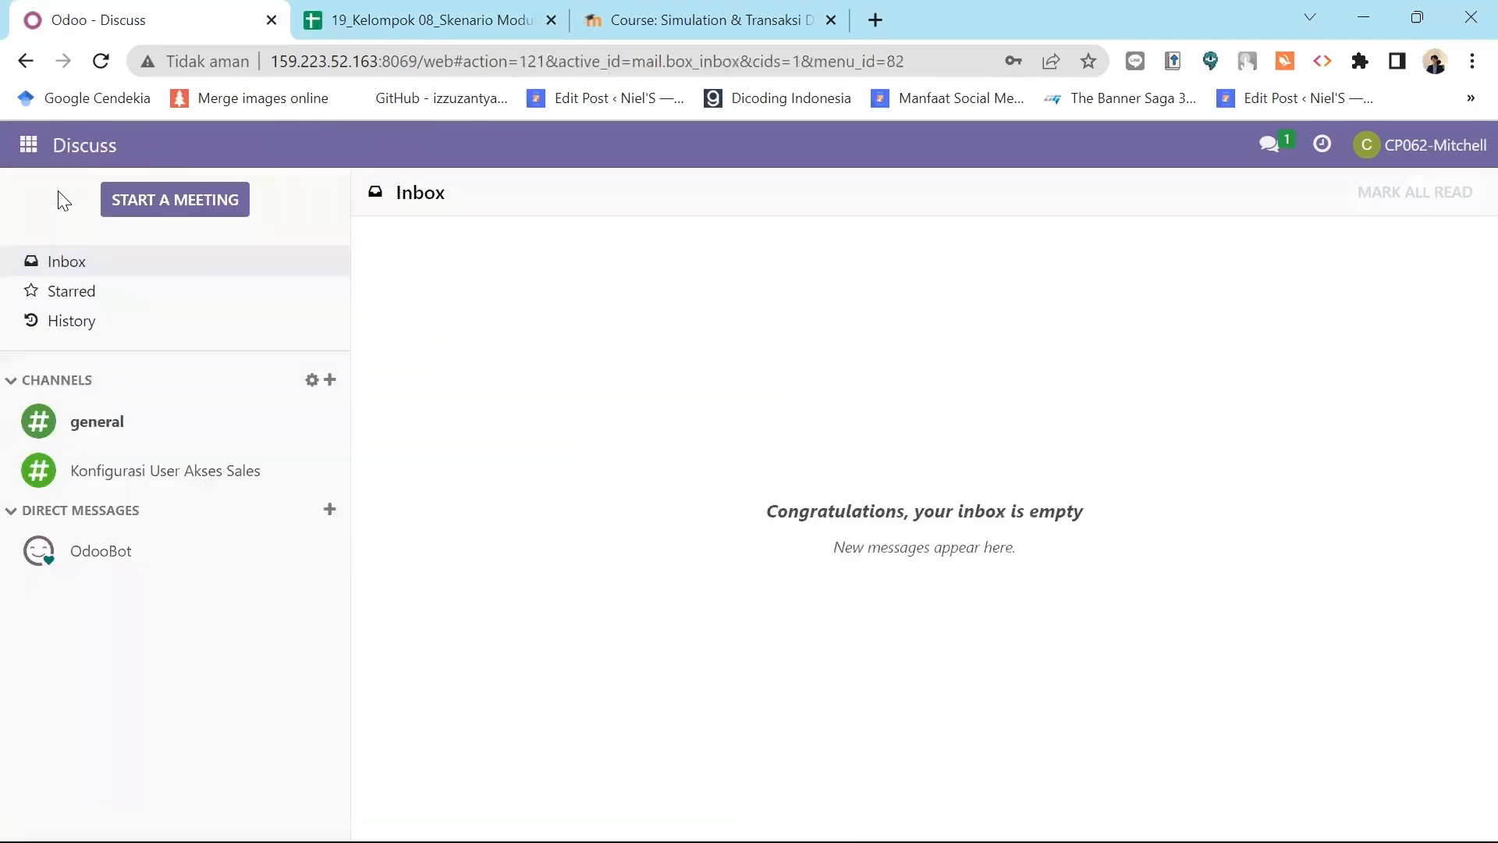
left_click(330, 383)
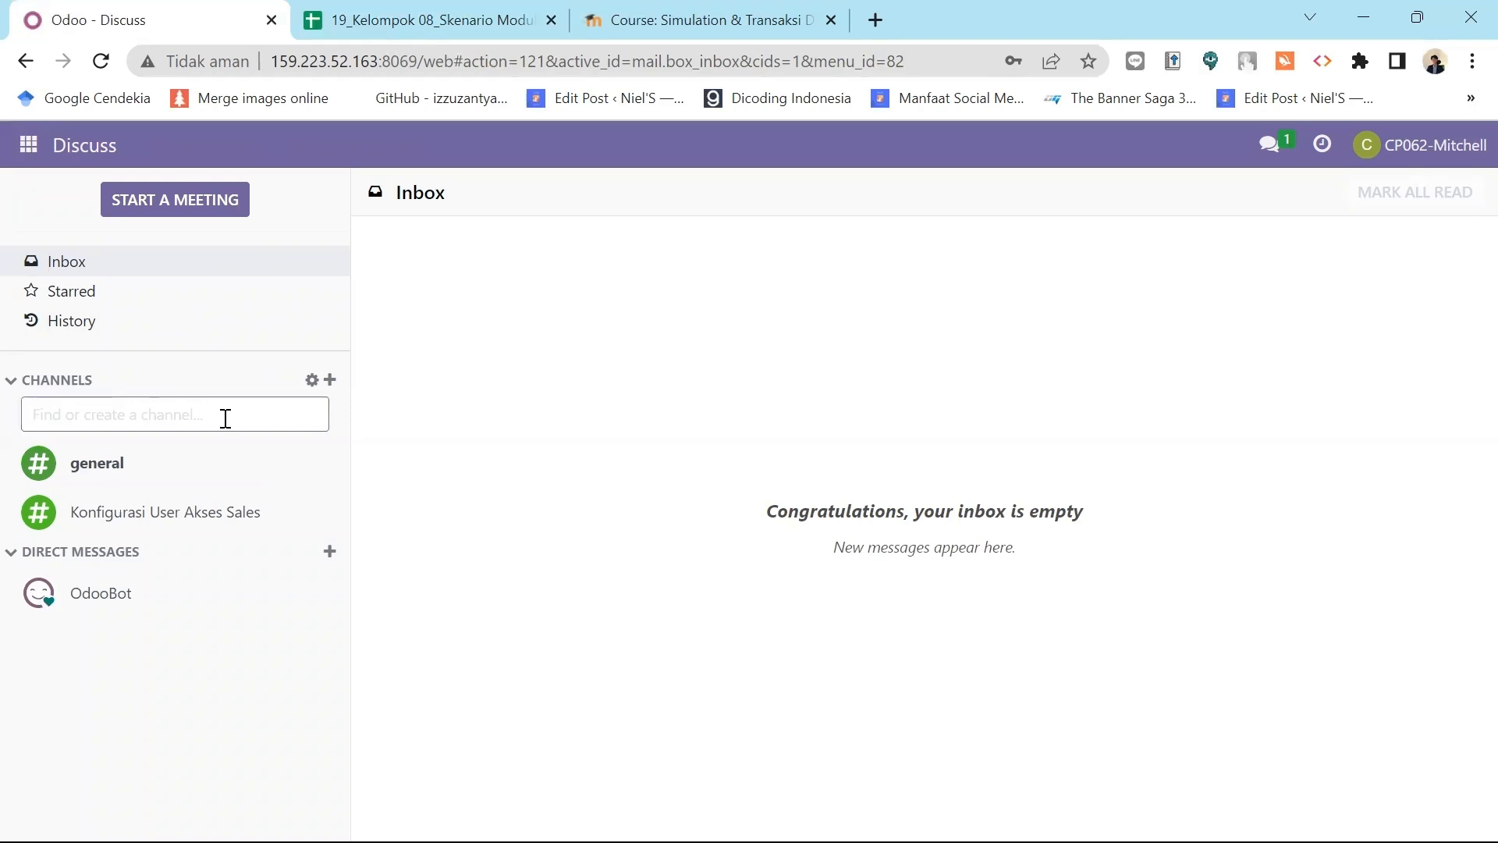
type("Hak Ases User")
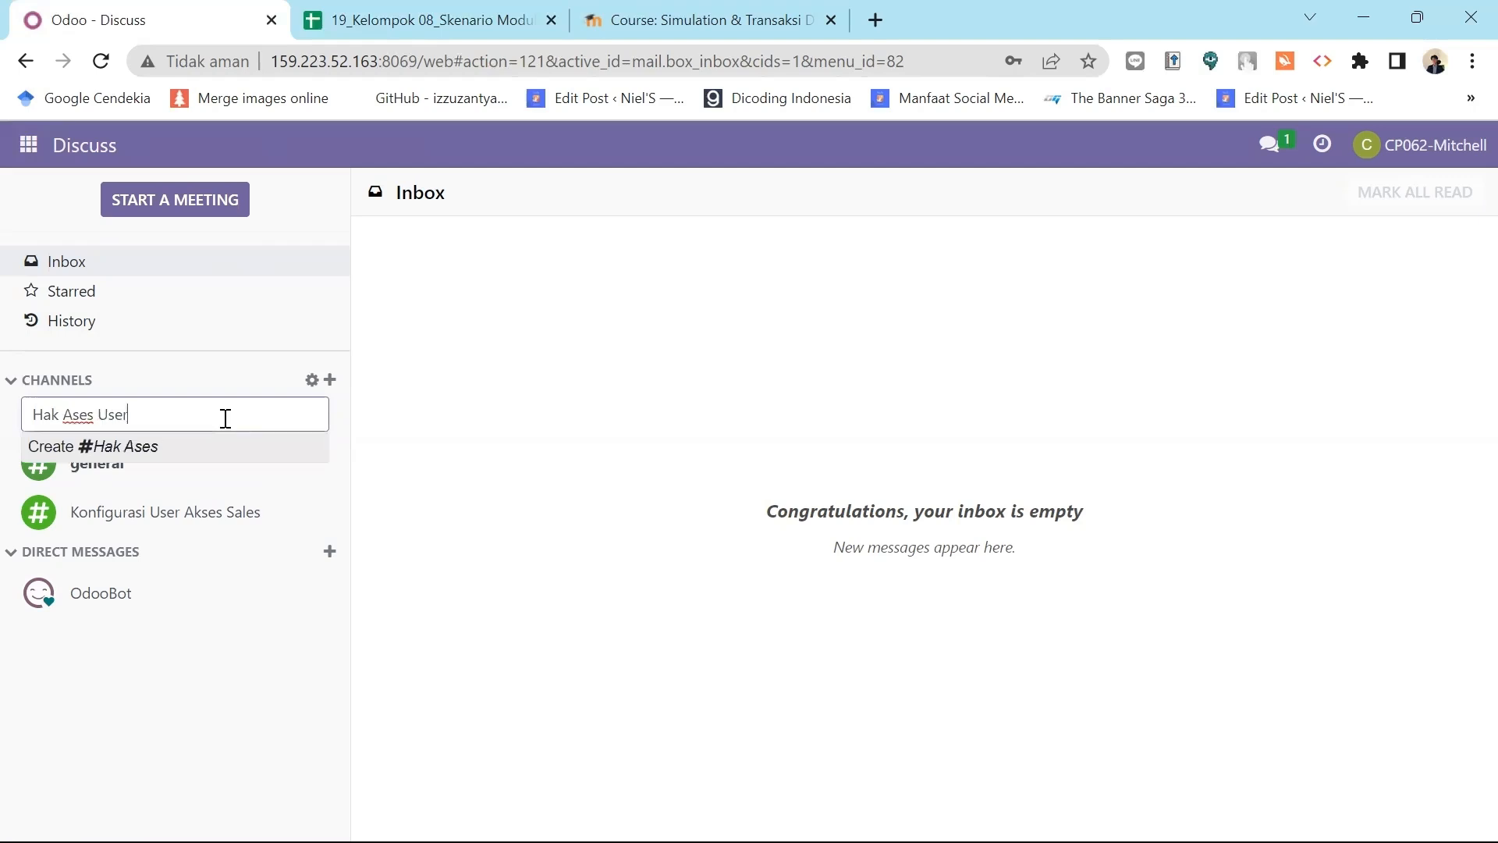
type(" Sales")
key("Return")
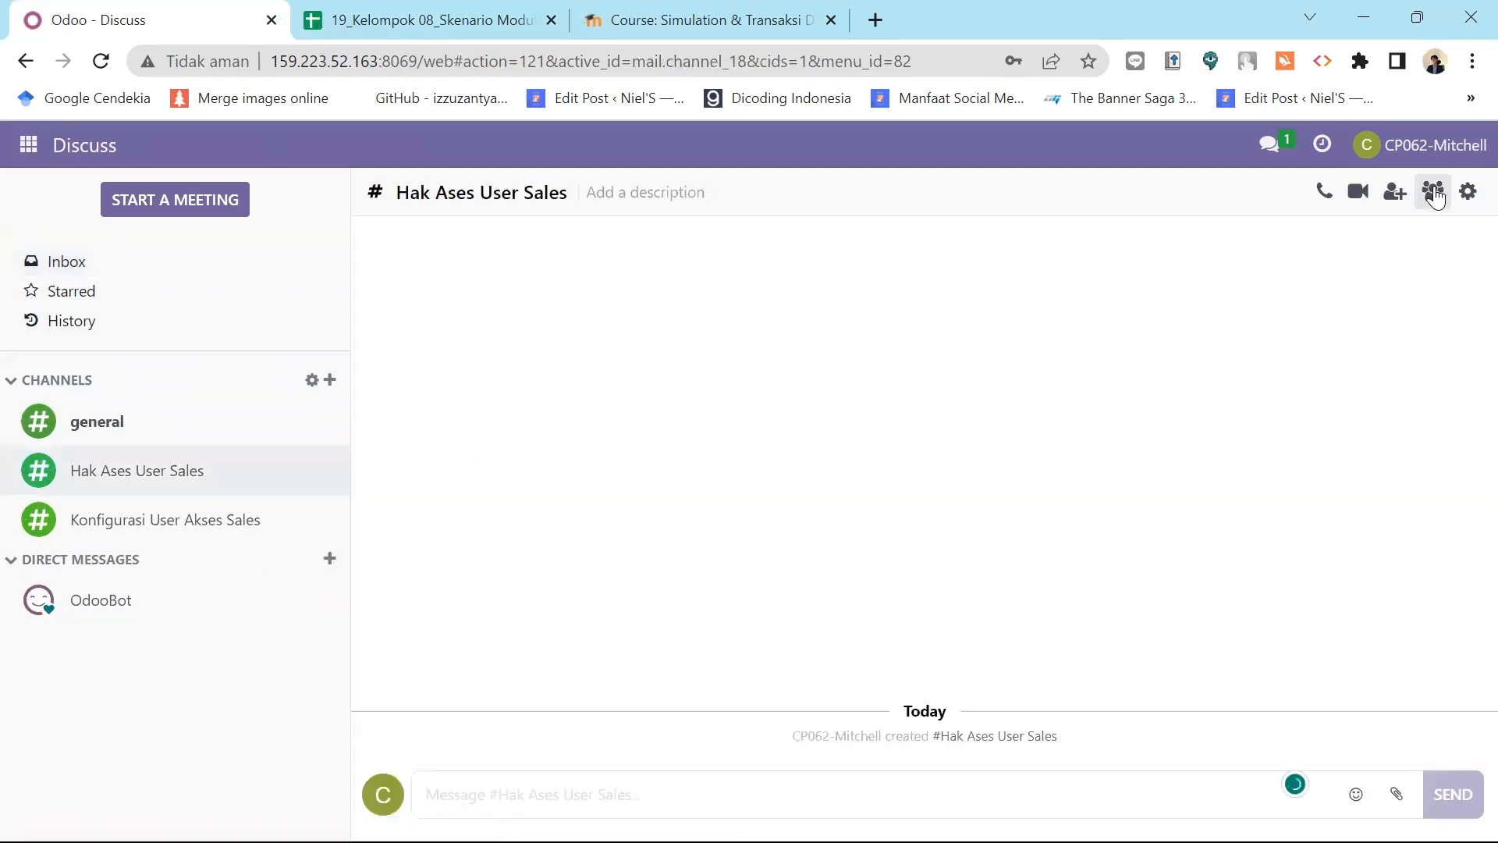
Invite the users coded CP039, CP047 and CP095 to the Hak Ases User Sales channel
left_click(1394, 208)
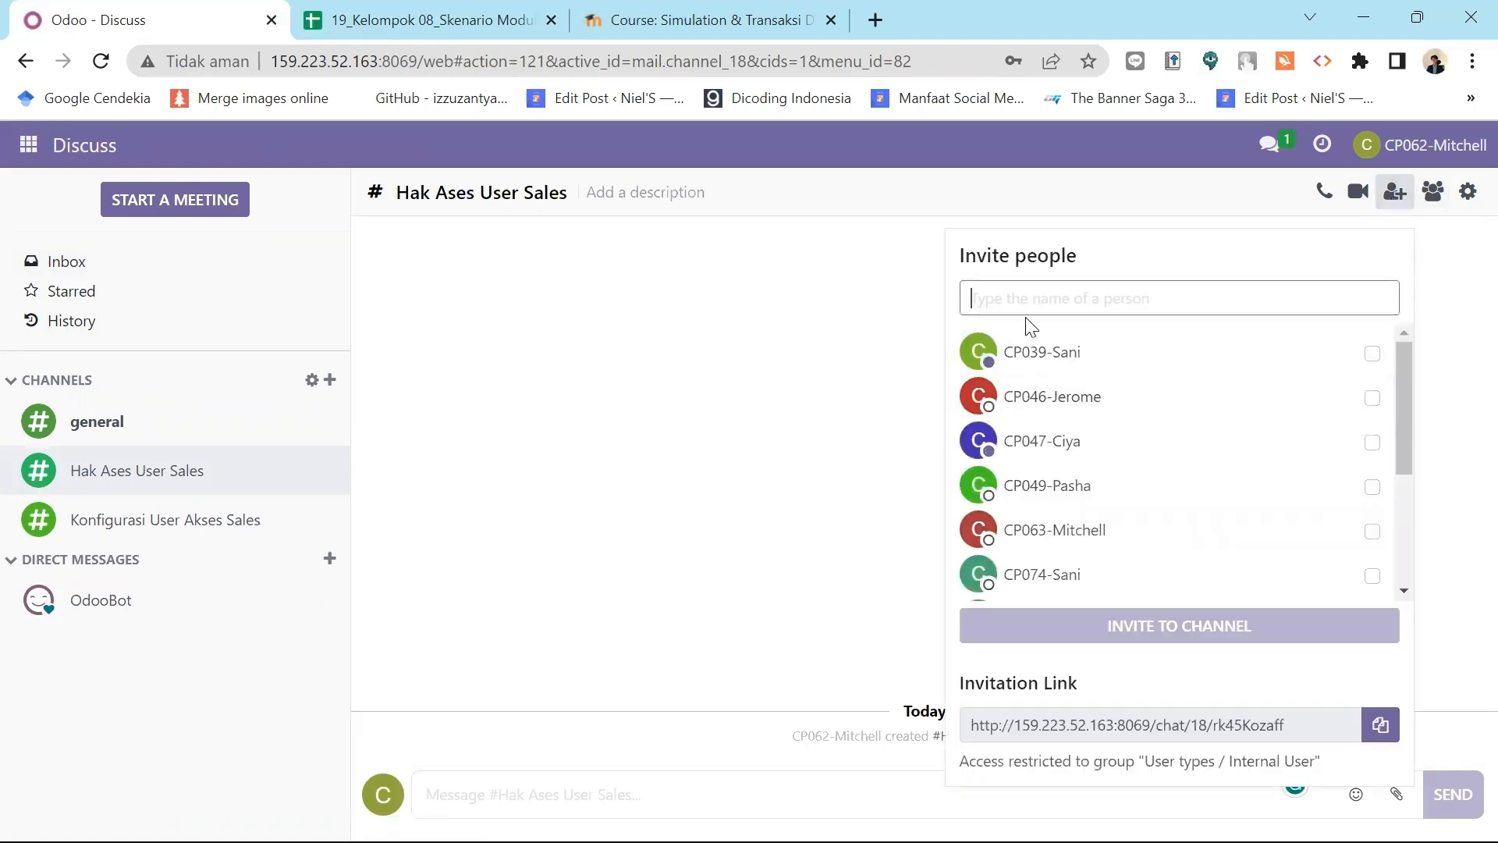
left_click(1372, 356)
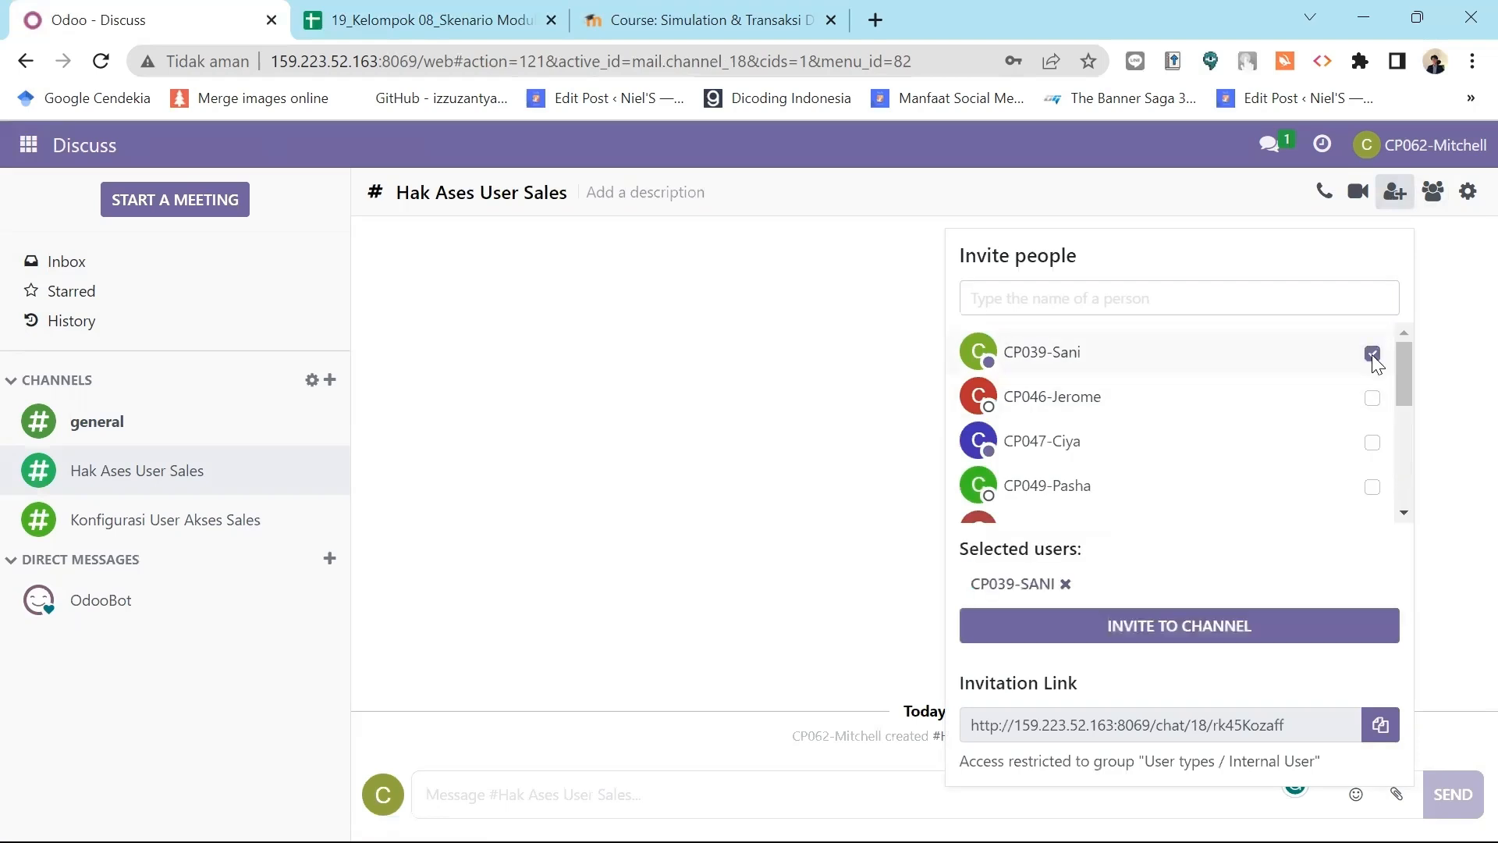
left_click(1372, 398)
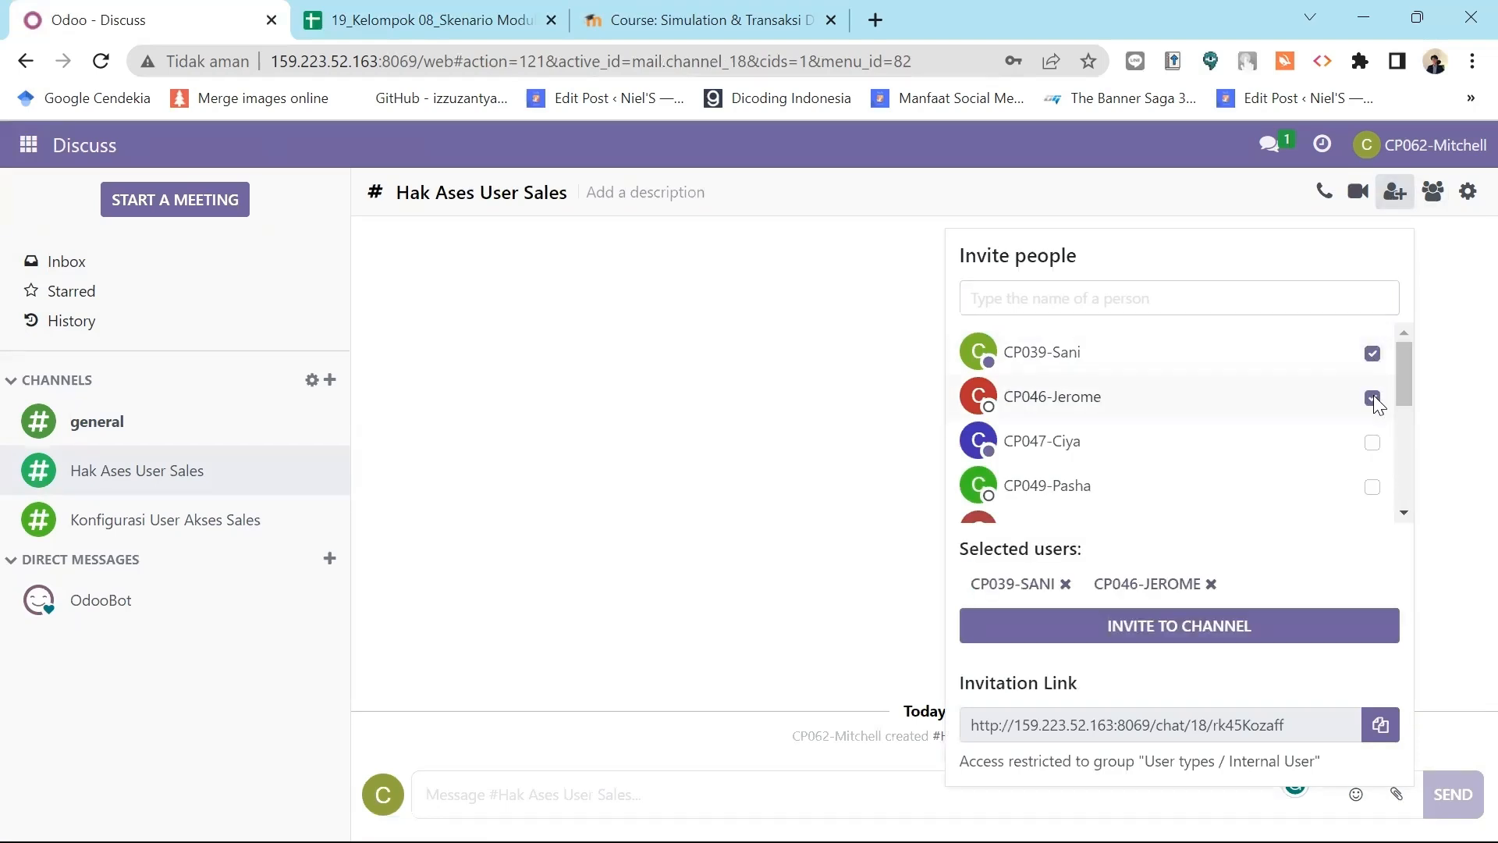
left_click(1372, 398)
left_click(1372, 442)
scroll(1405, 406, "down", 1)
scroll(1404, 468, "down", 4)
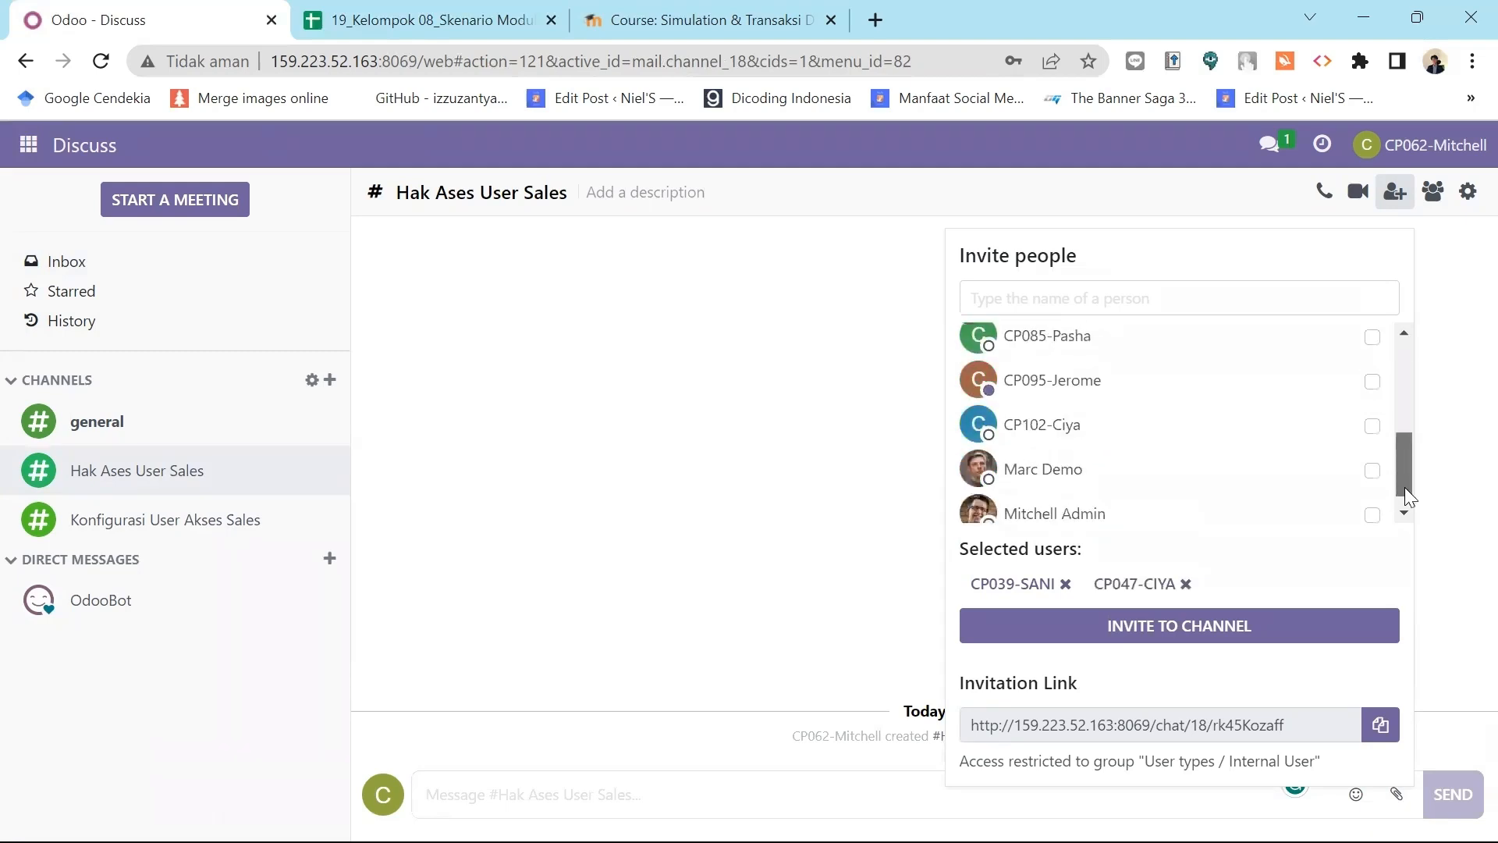
left_click(1373, 375)
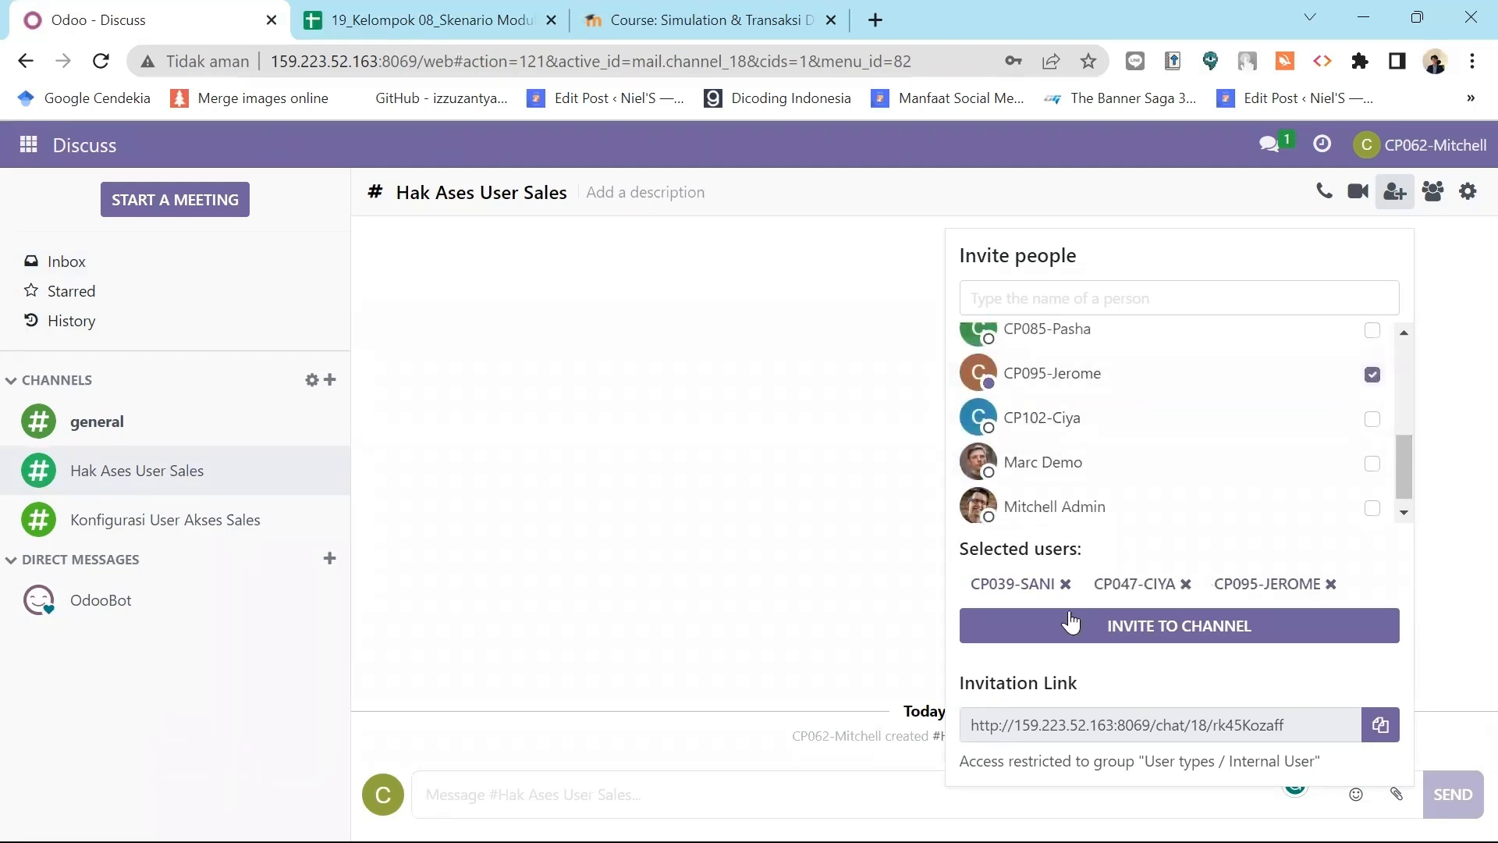
left_click(1162, 630)
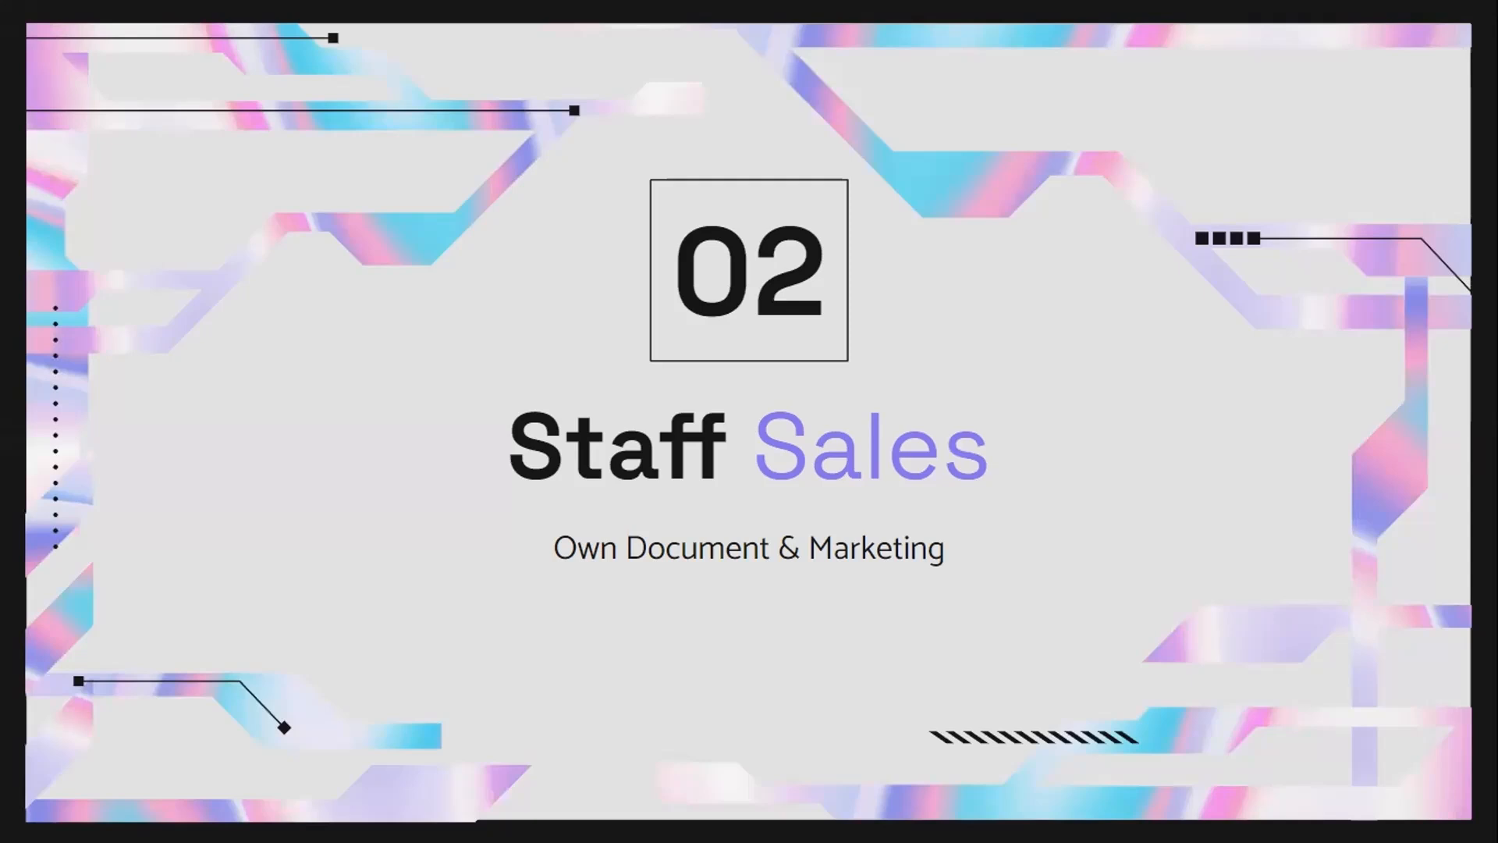
left_click(562, 443)
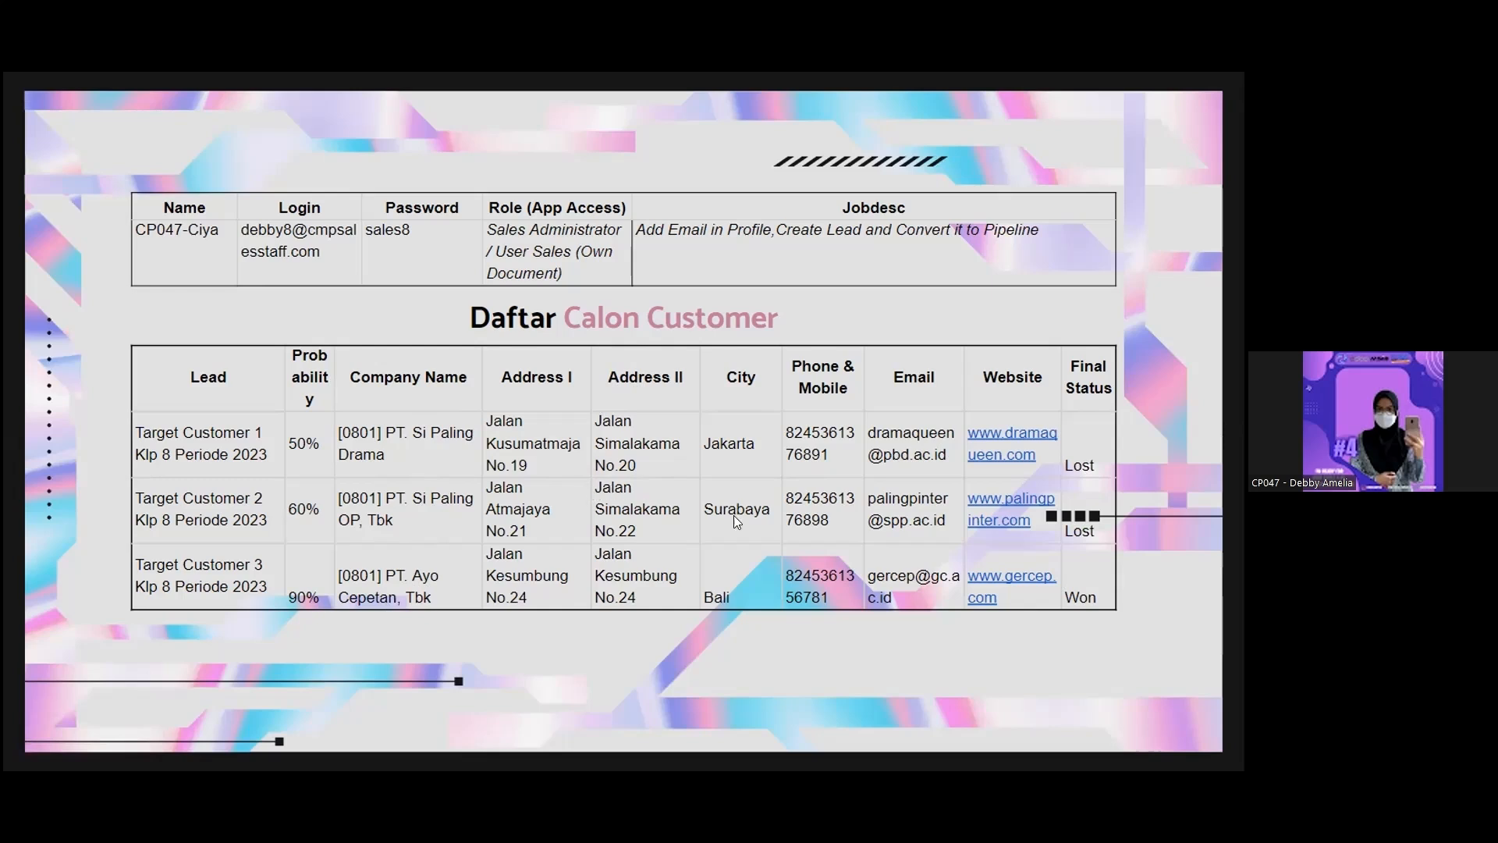
key("alt+Tab")
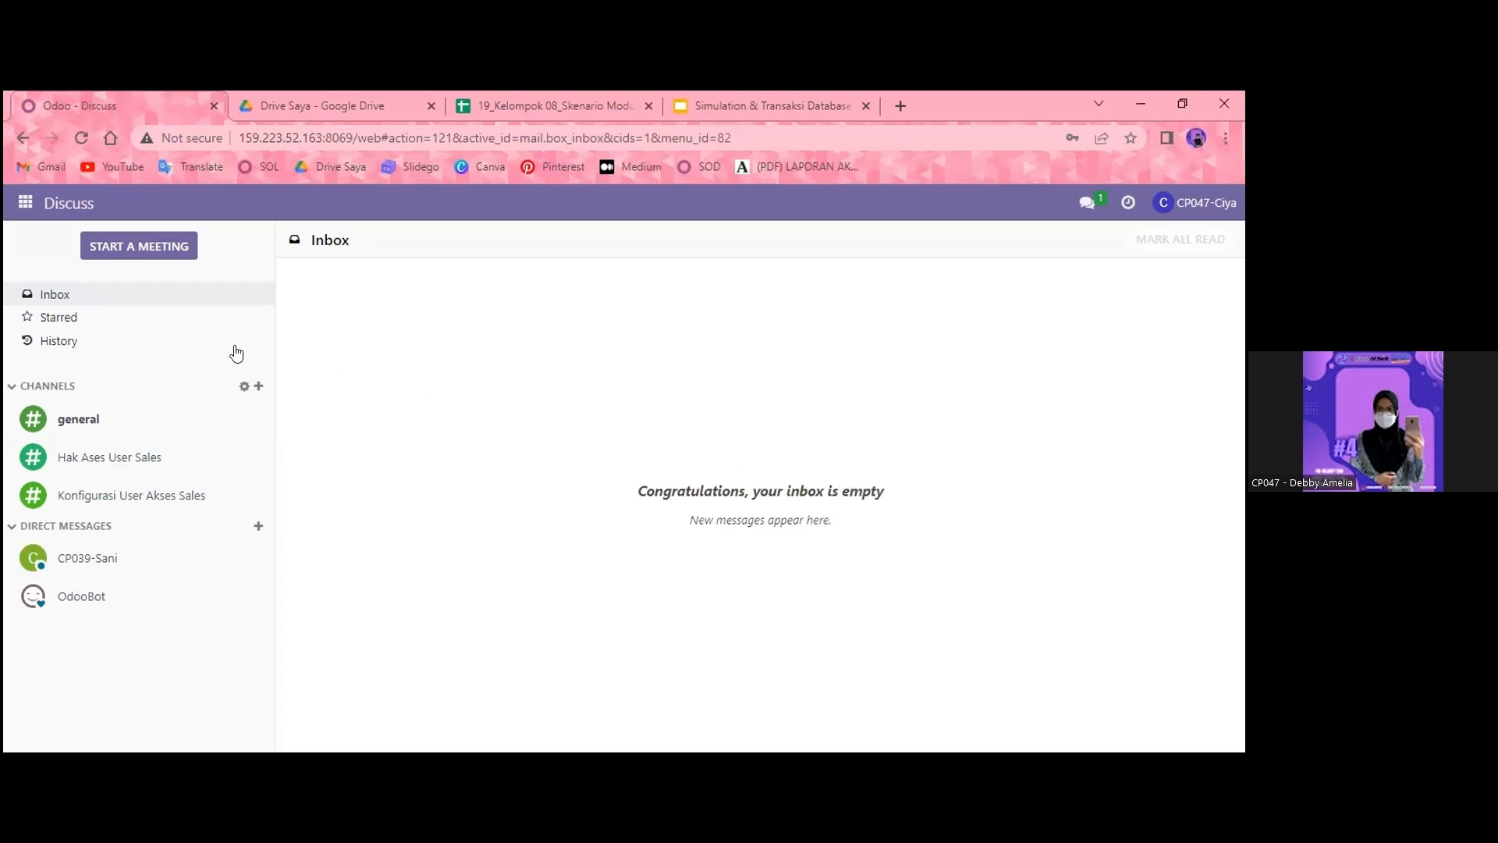
Open the CRM app and display the list of leads
left_click(26, 202)
left_click(51, 305)
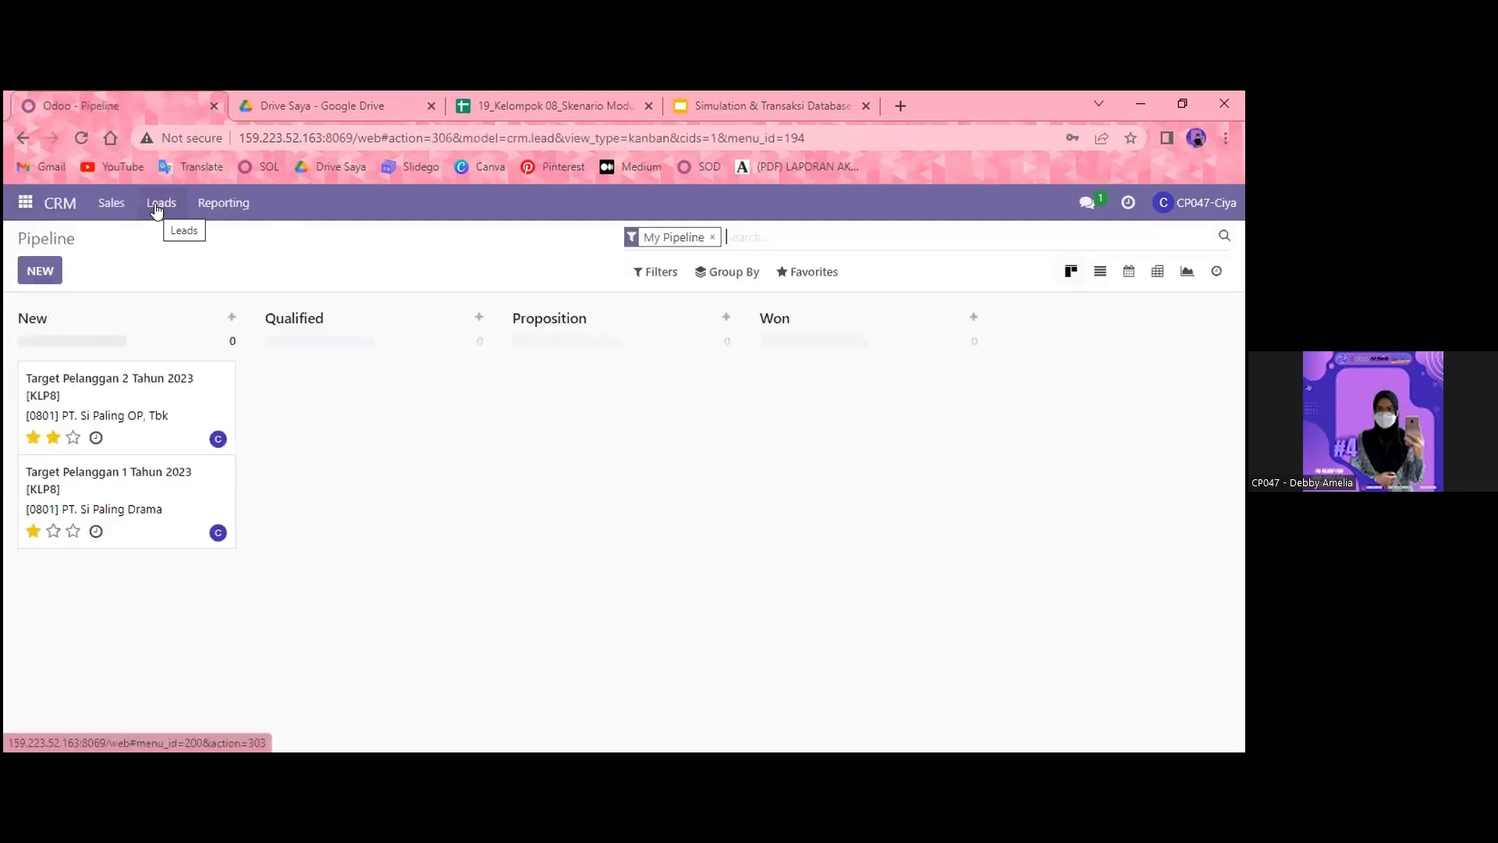
left_click(158, 205)
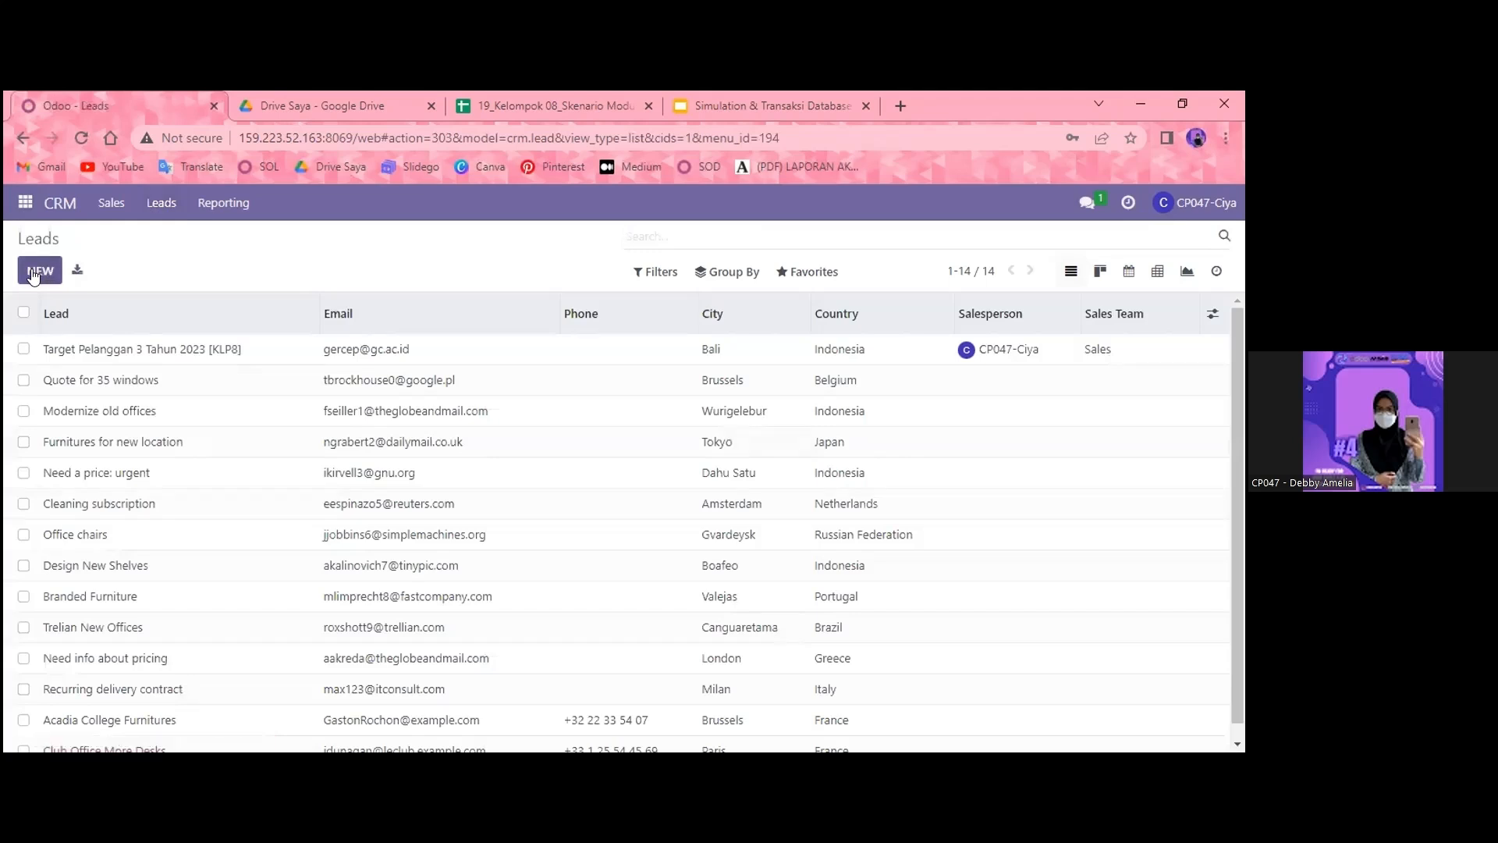
Open a blank lead form, look over its fields, and return to the leads list without entering anything
left_click(33, 275)
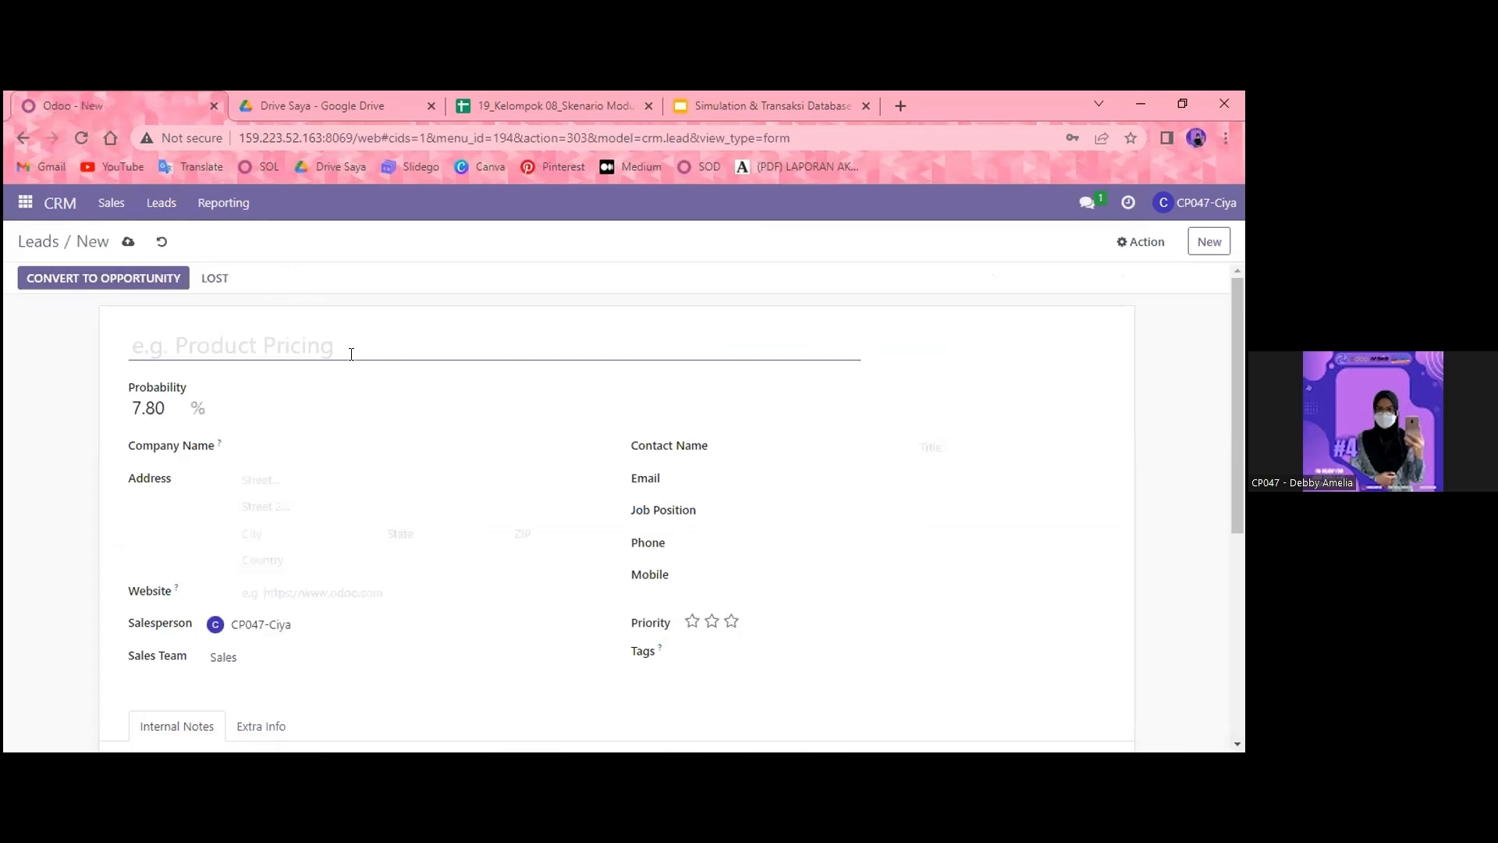
scroll(351, 353, "down", 3)
scroll(351, 353, "up", 3)
left_click(40, 244)
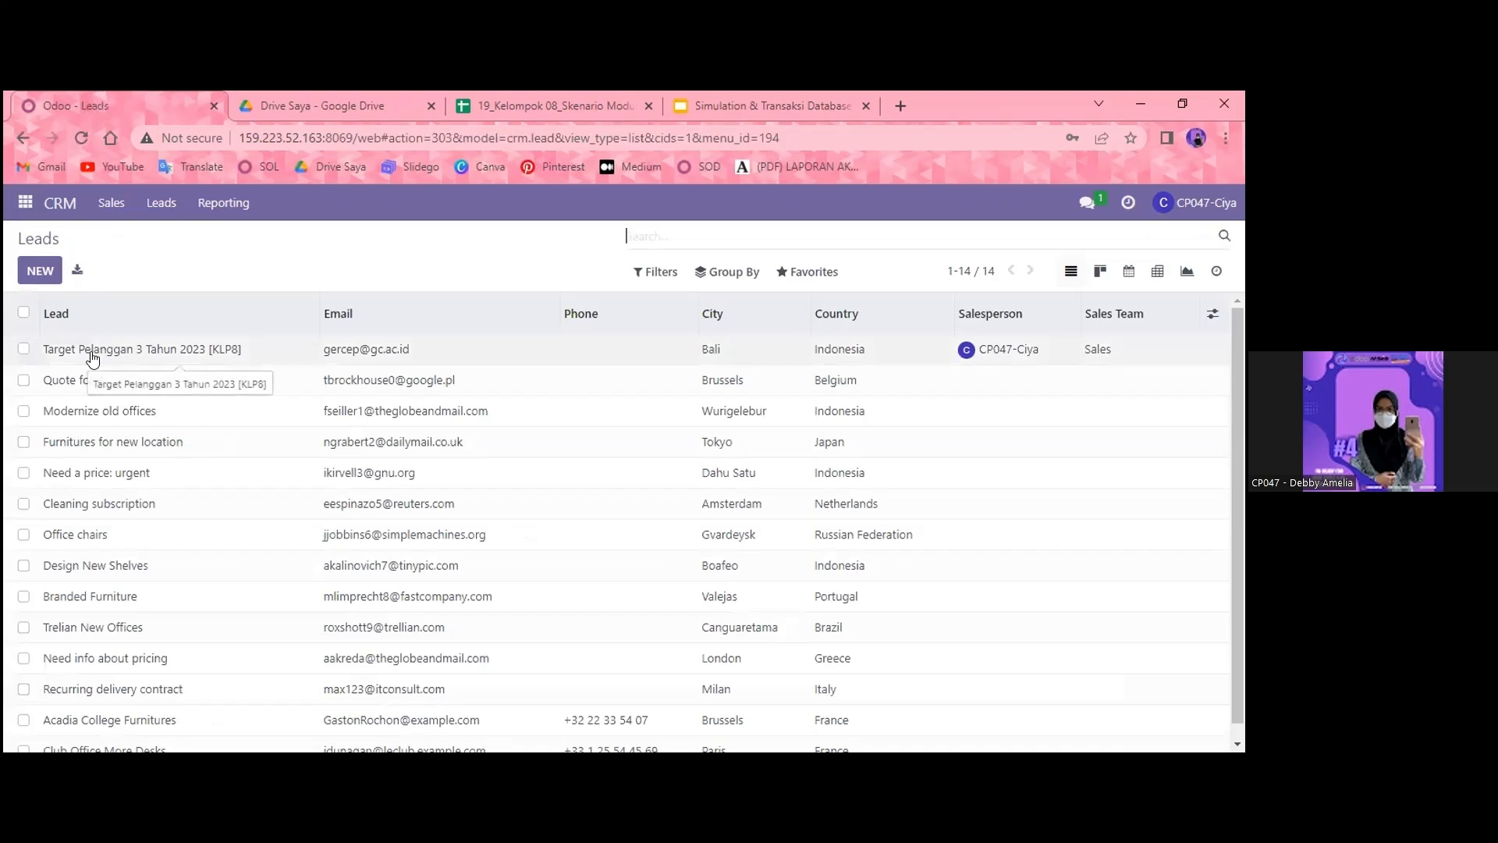
left_click(120, 356)
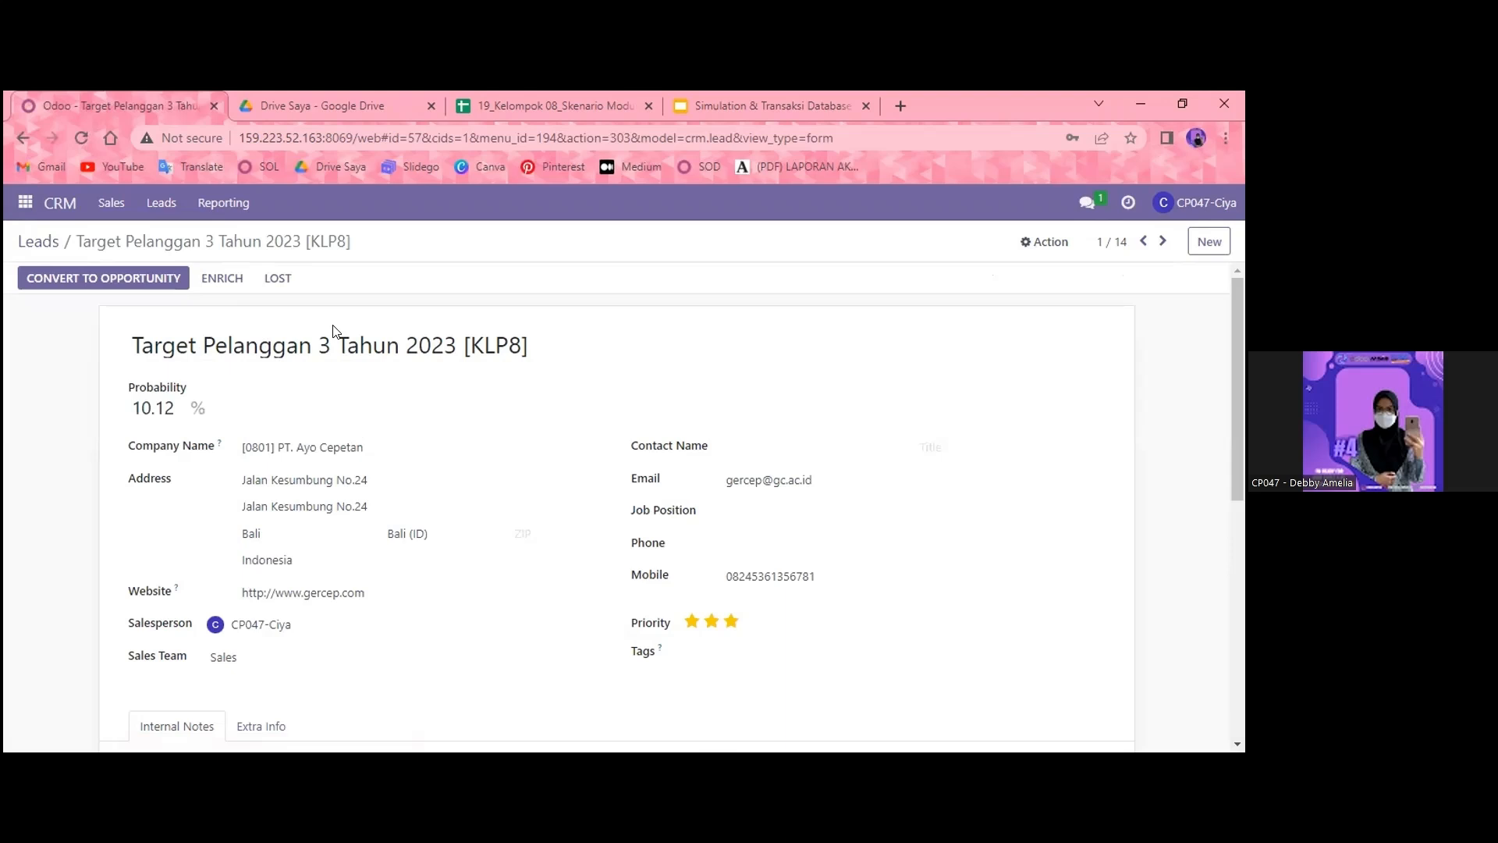
left_click(152, 282)
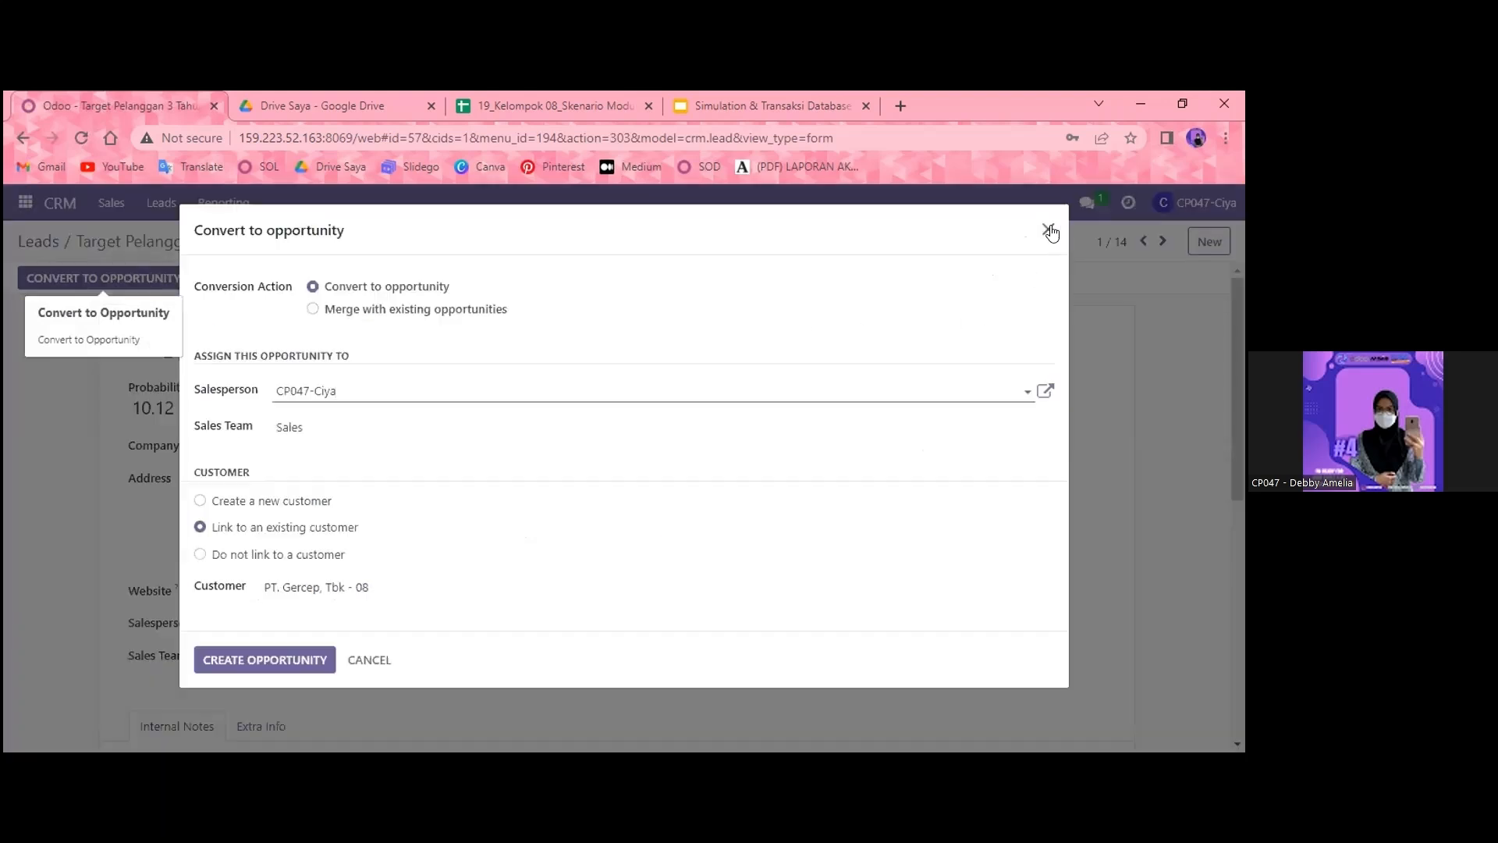
left_click(1051, 230)
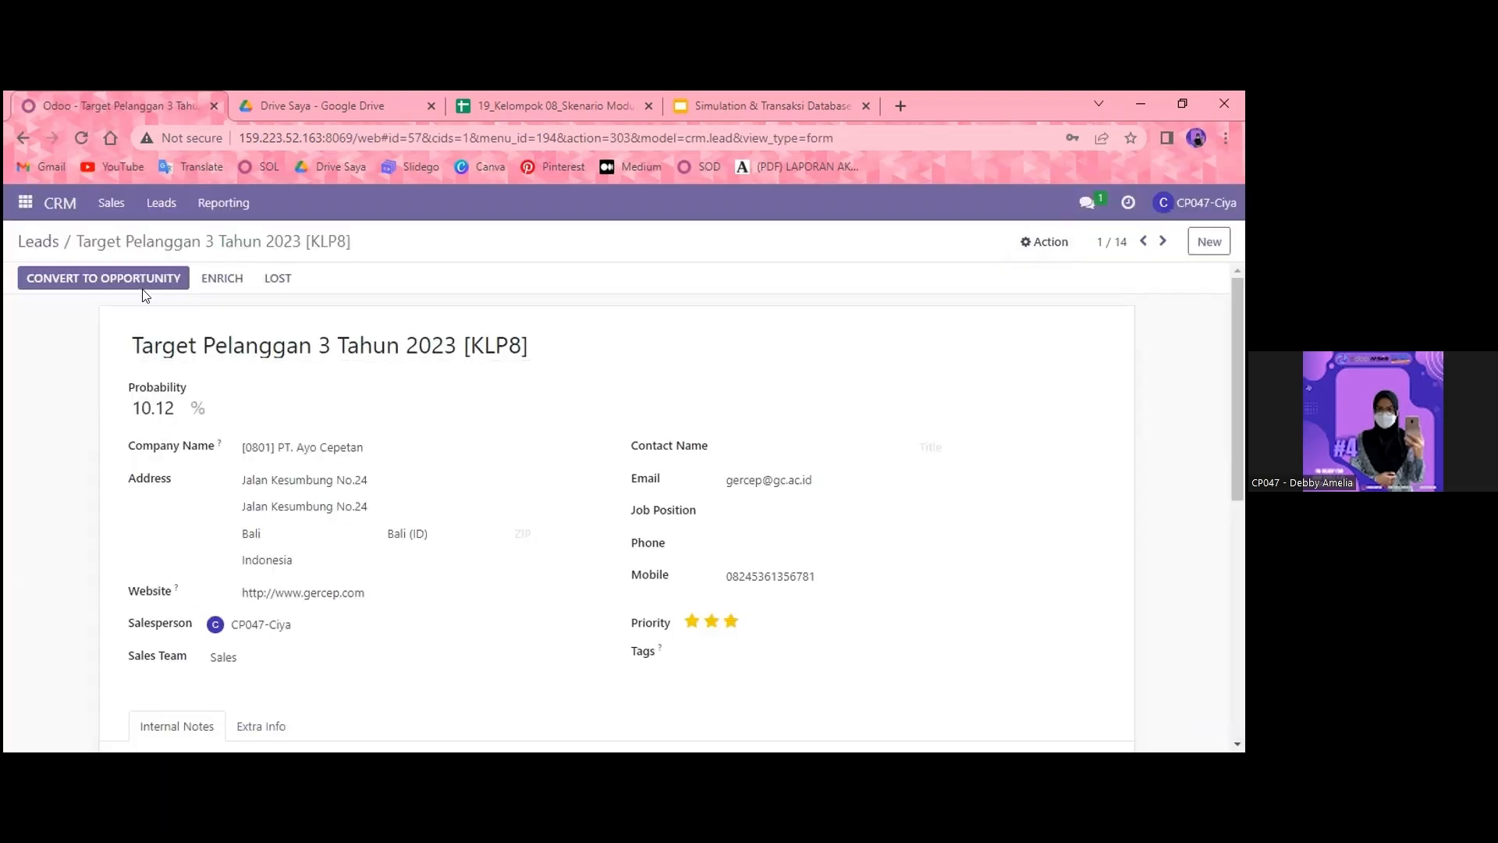
left_click(43, 248)
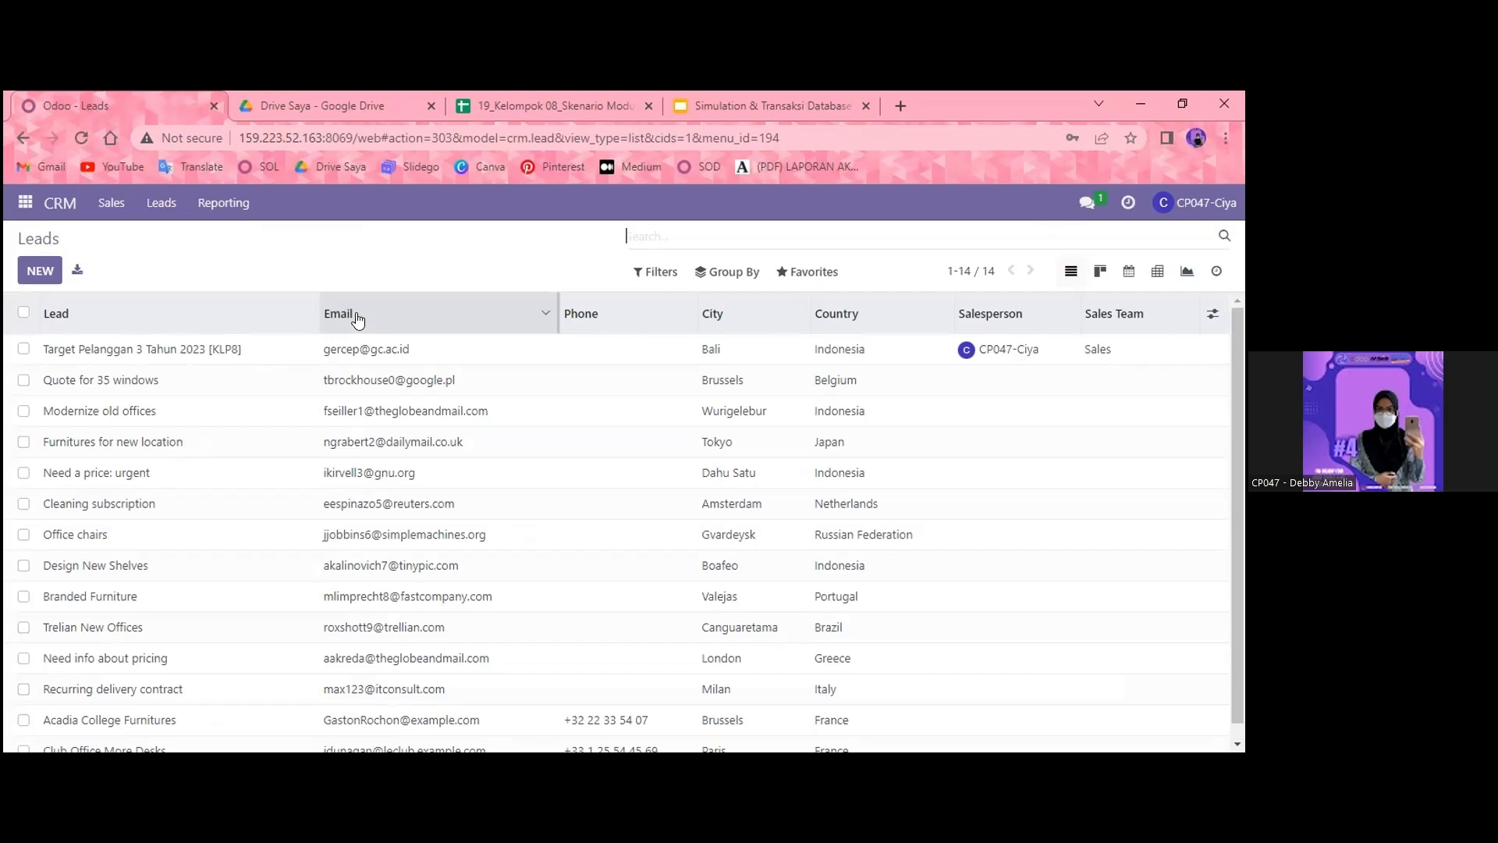
Convert the lead Target Pelanggan 3 Tahun 2023 [KLP8] to an opportunity, creating a new customer
left_click(221, 349)
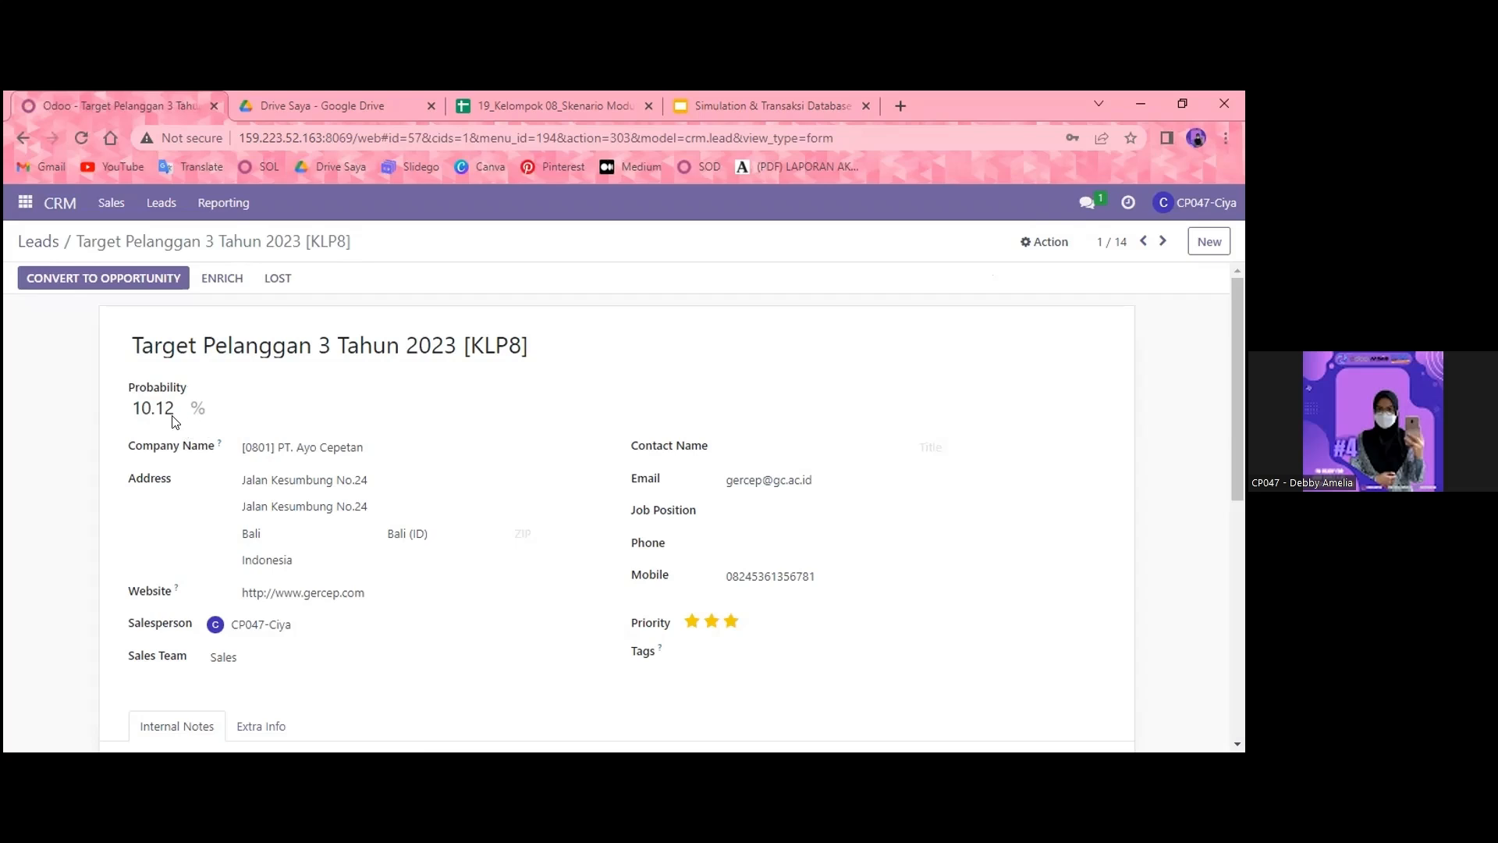
left_click(120, 273)
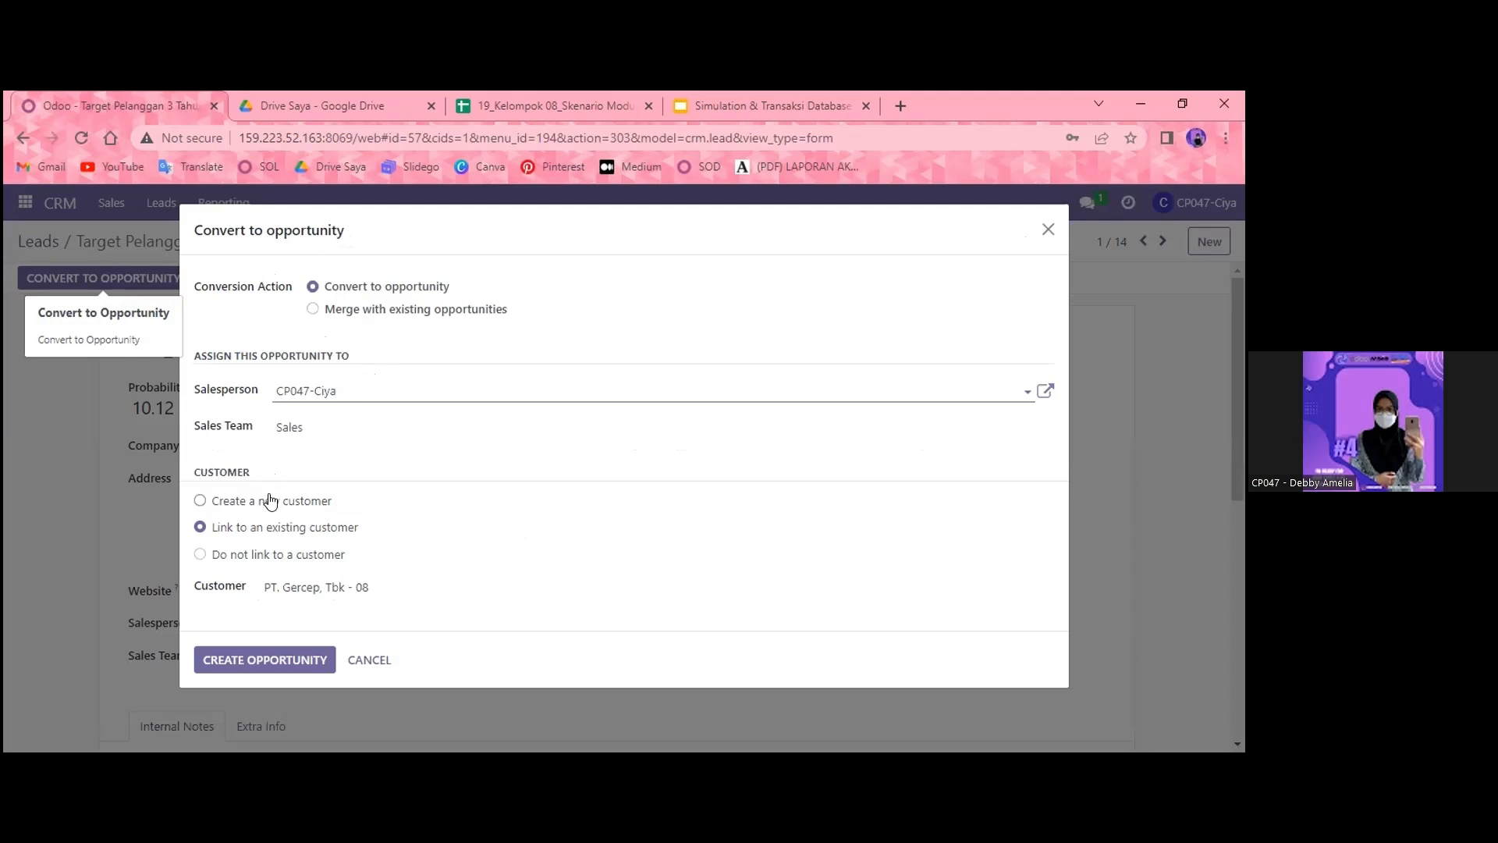
left_click(200, 501)
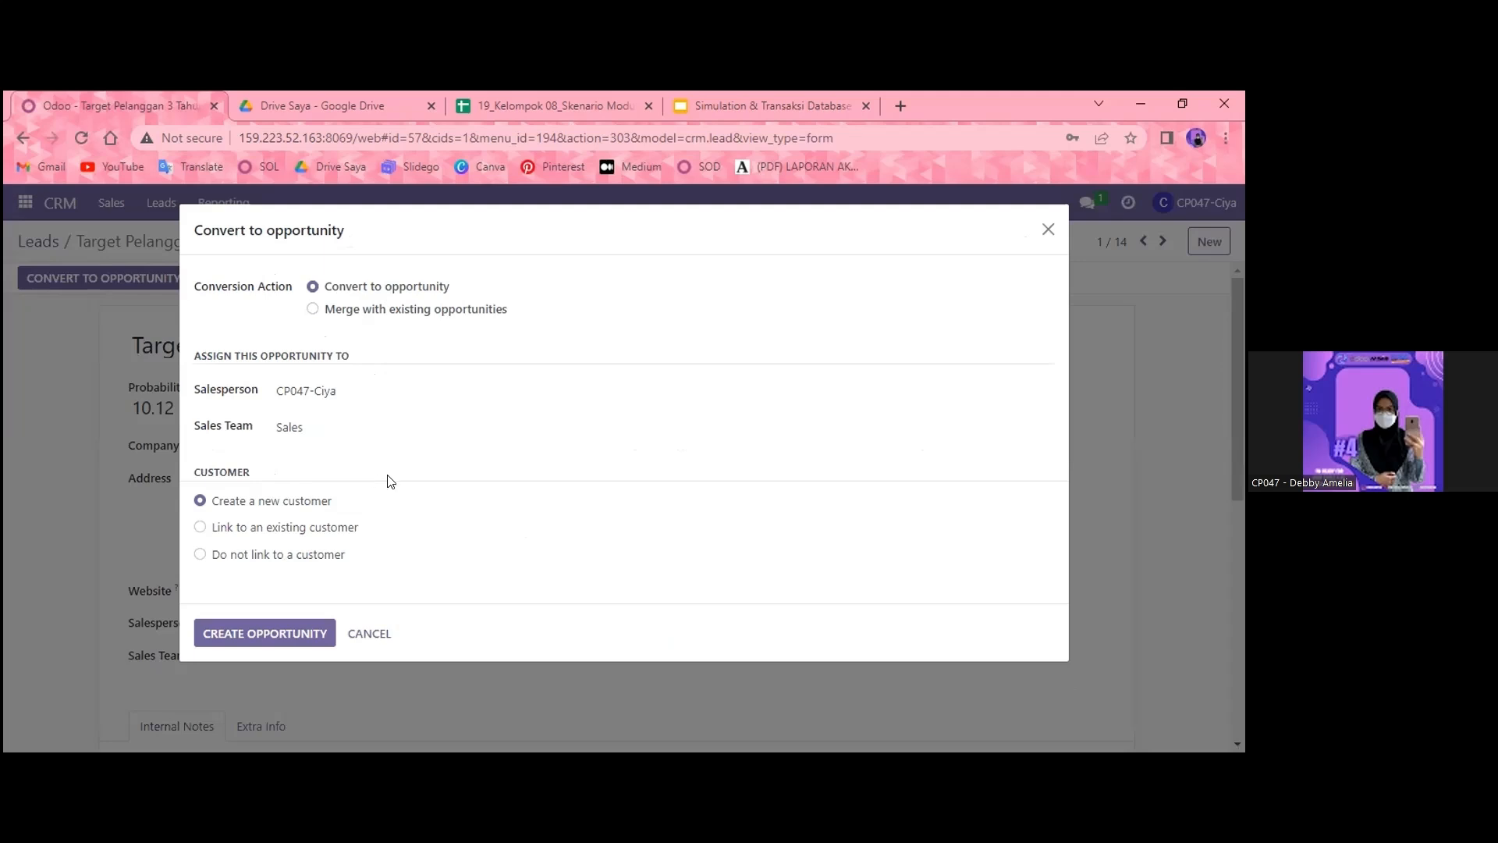
left_click(303, 634)
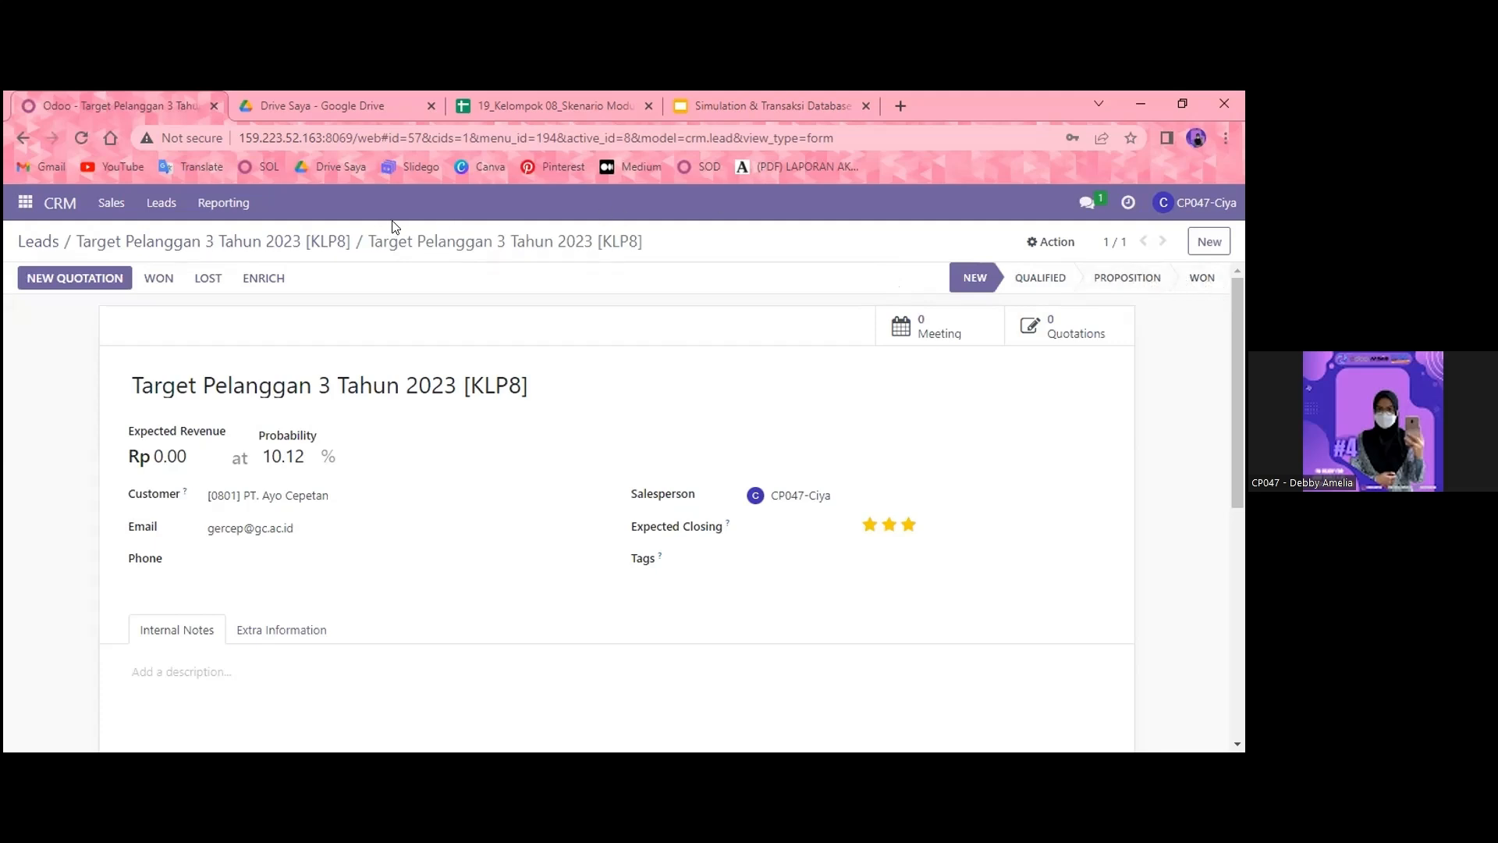
Open My Pipeline and move the three Target Pelanggan opportunities from New to the Qualified stage
left_click(111, 202)
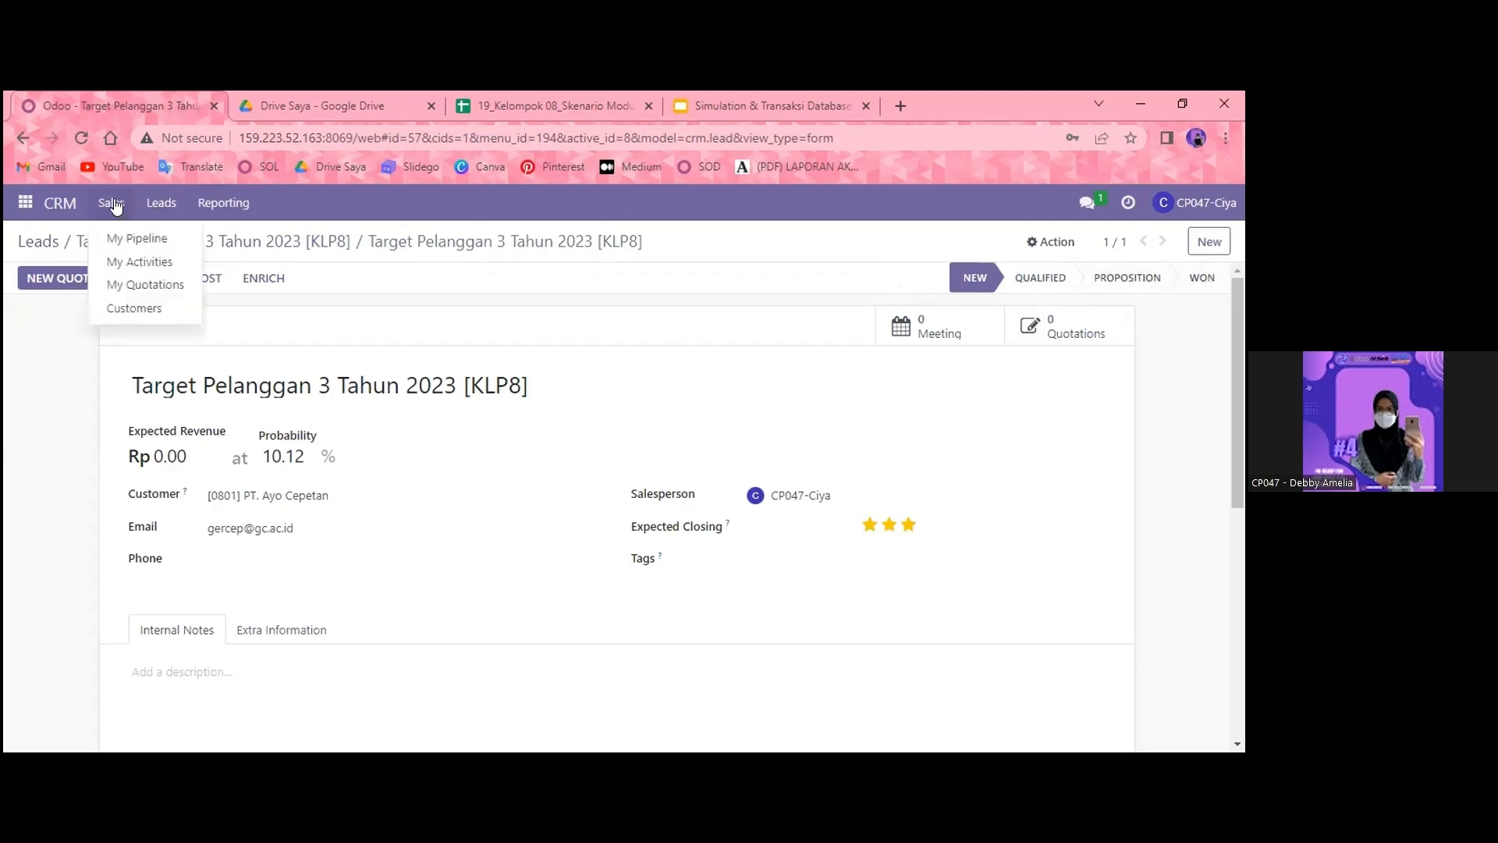
left_click(156, 242)
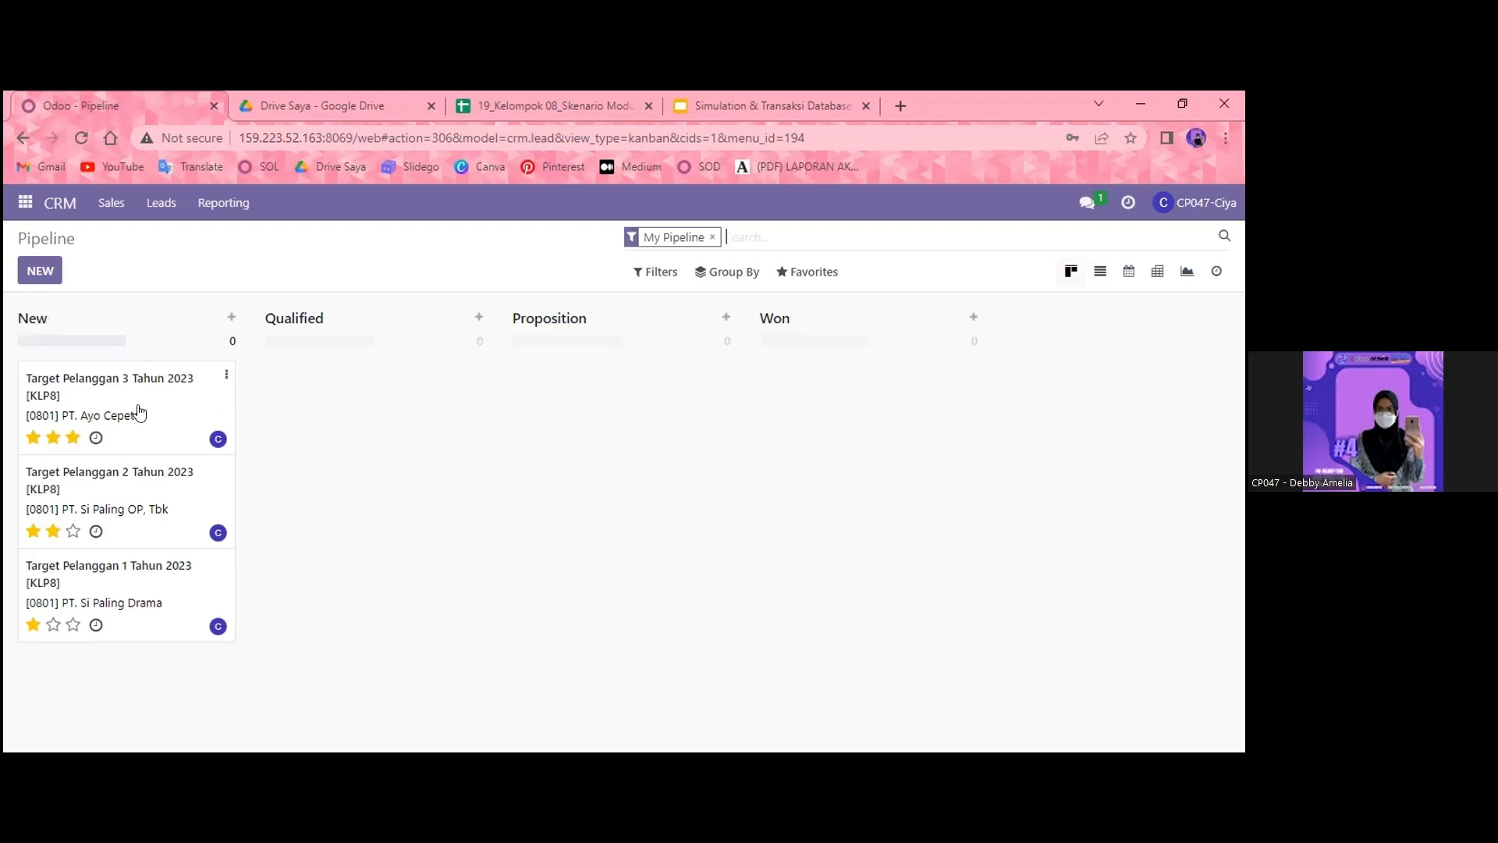
left_click_drag(157, 411, 338, 602)
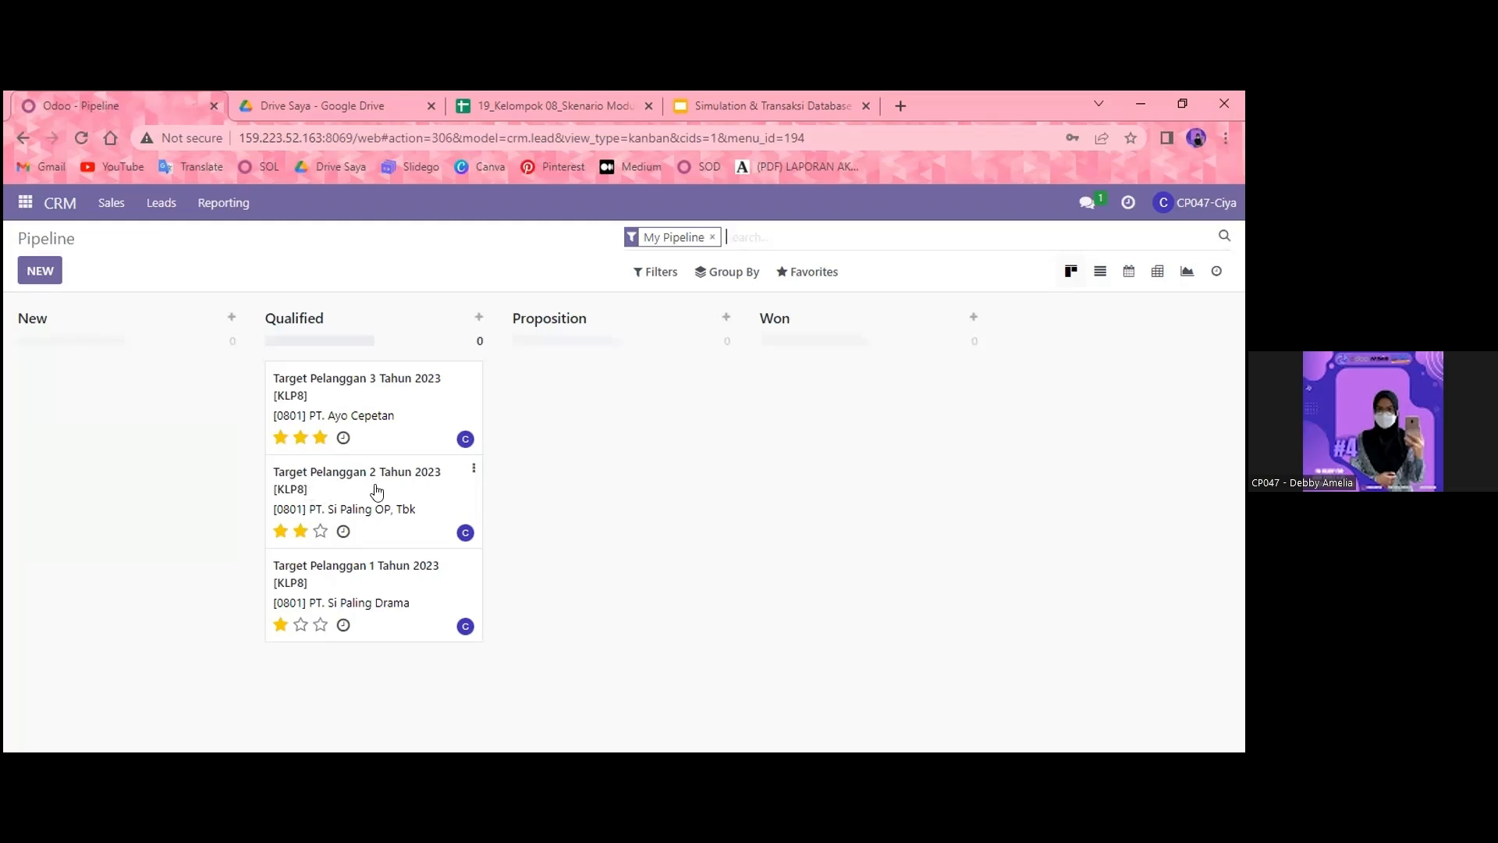
Mark the opportunity Target Pelanggan 1 Tahun 2023 [KLP8] as lost with the reason Not enough stock
left_click(409, 587)
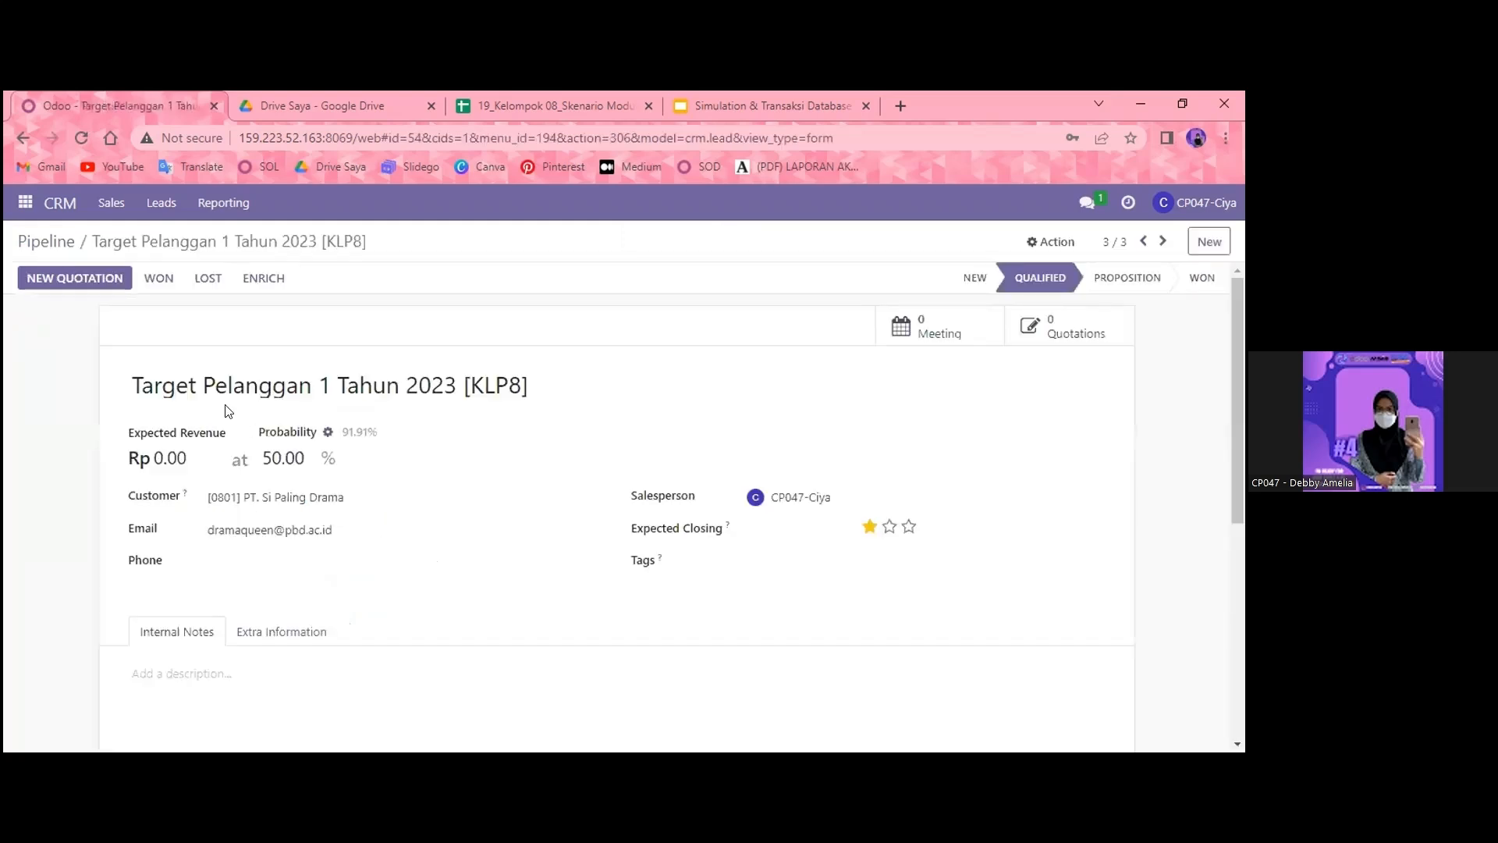
left_click(207, 279)
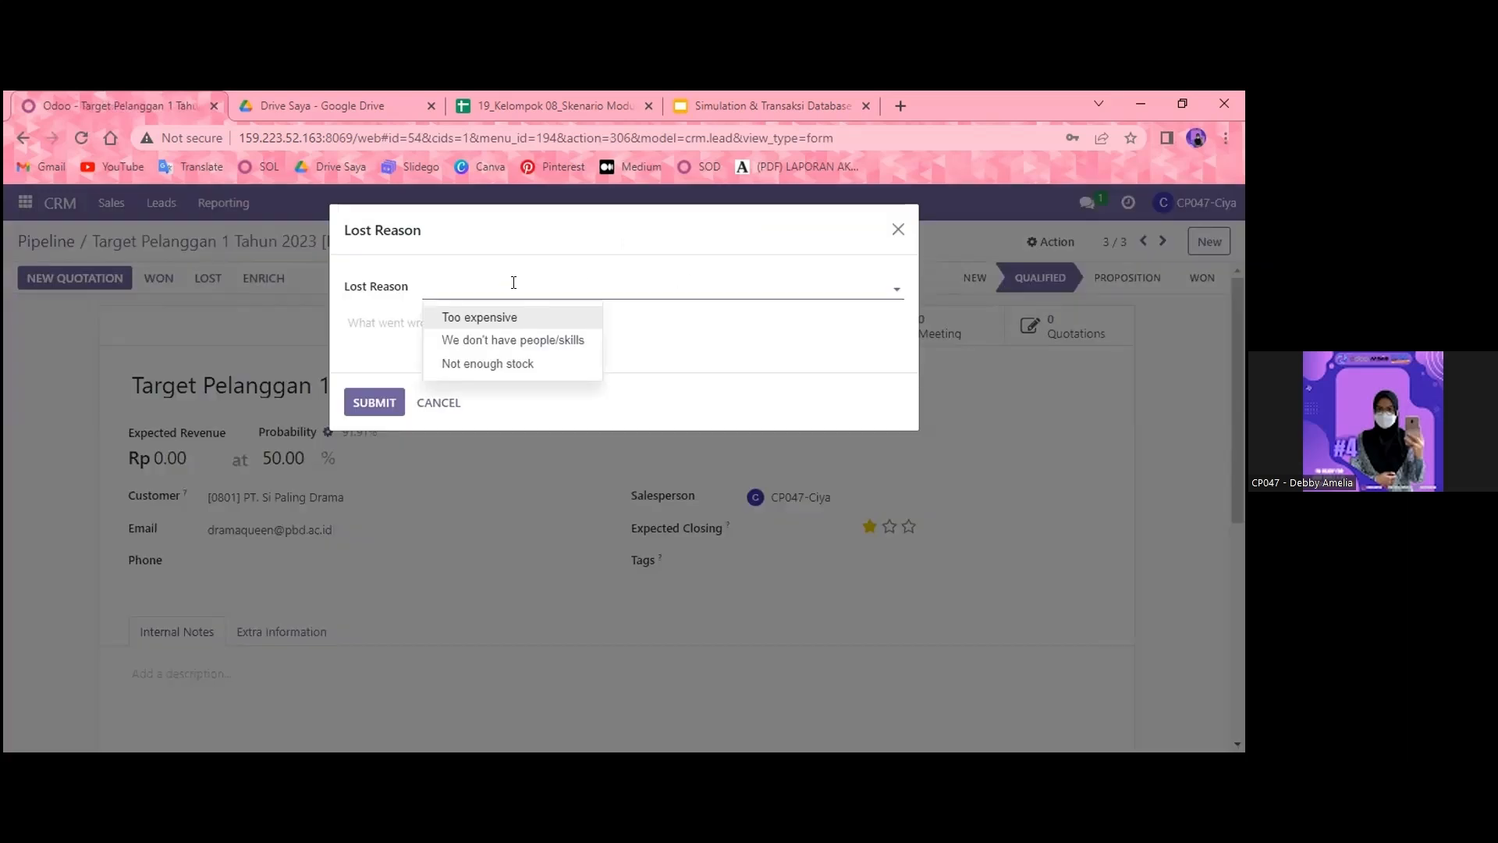
left_click(514, 364)
left_click(374, 403)
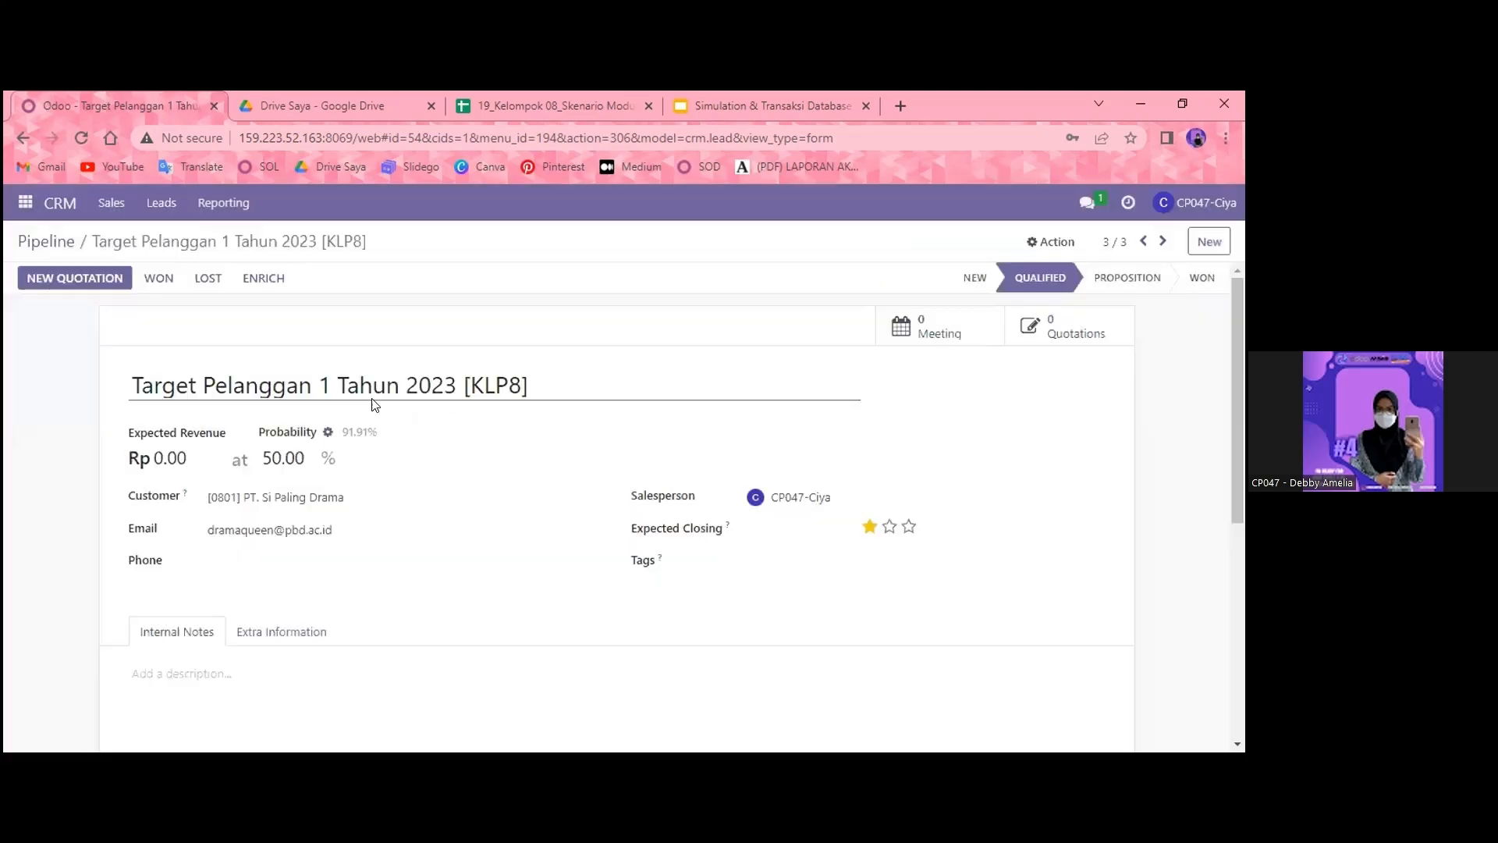
Return to the pipeline and move the Target Pelanggan 3 and Target Pelanggan 2 opportunities to the Proposition stage
left_click(43, 241)
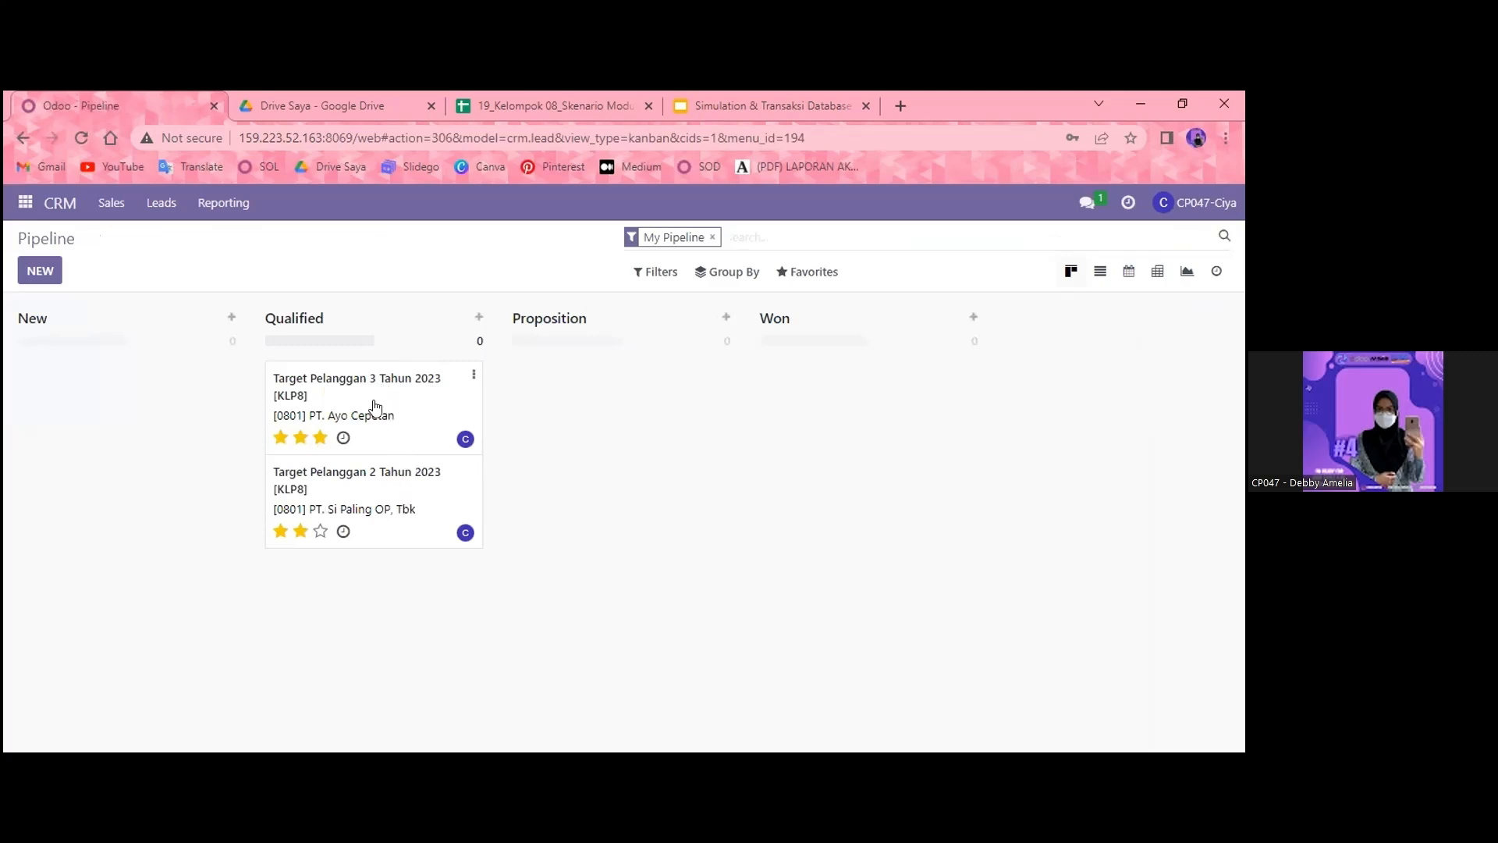
left_click_drag(388, 405, 643, 395)
left_click_drag(357, 413, 625, 518)
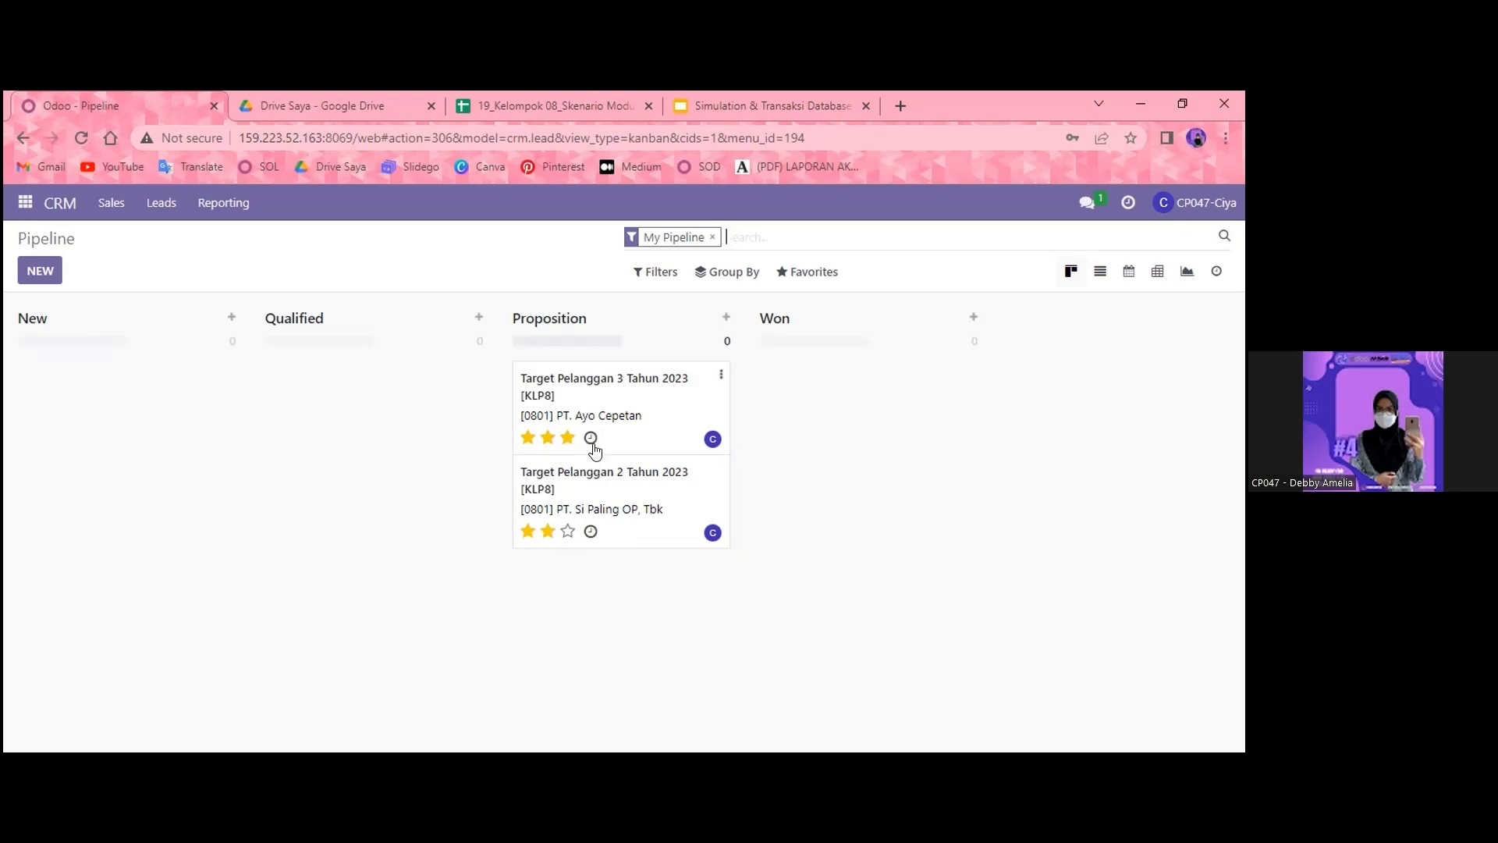
Mark the opportunity Target Pelanggan 2 Tahun 2023 [KLP8] as lost with the reason Too expensive
left_click(652, 504)
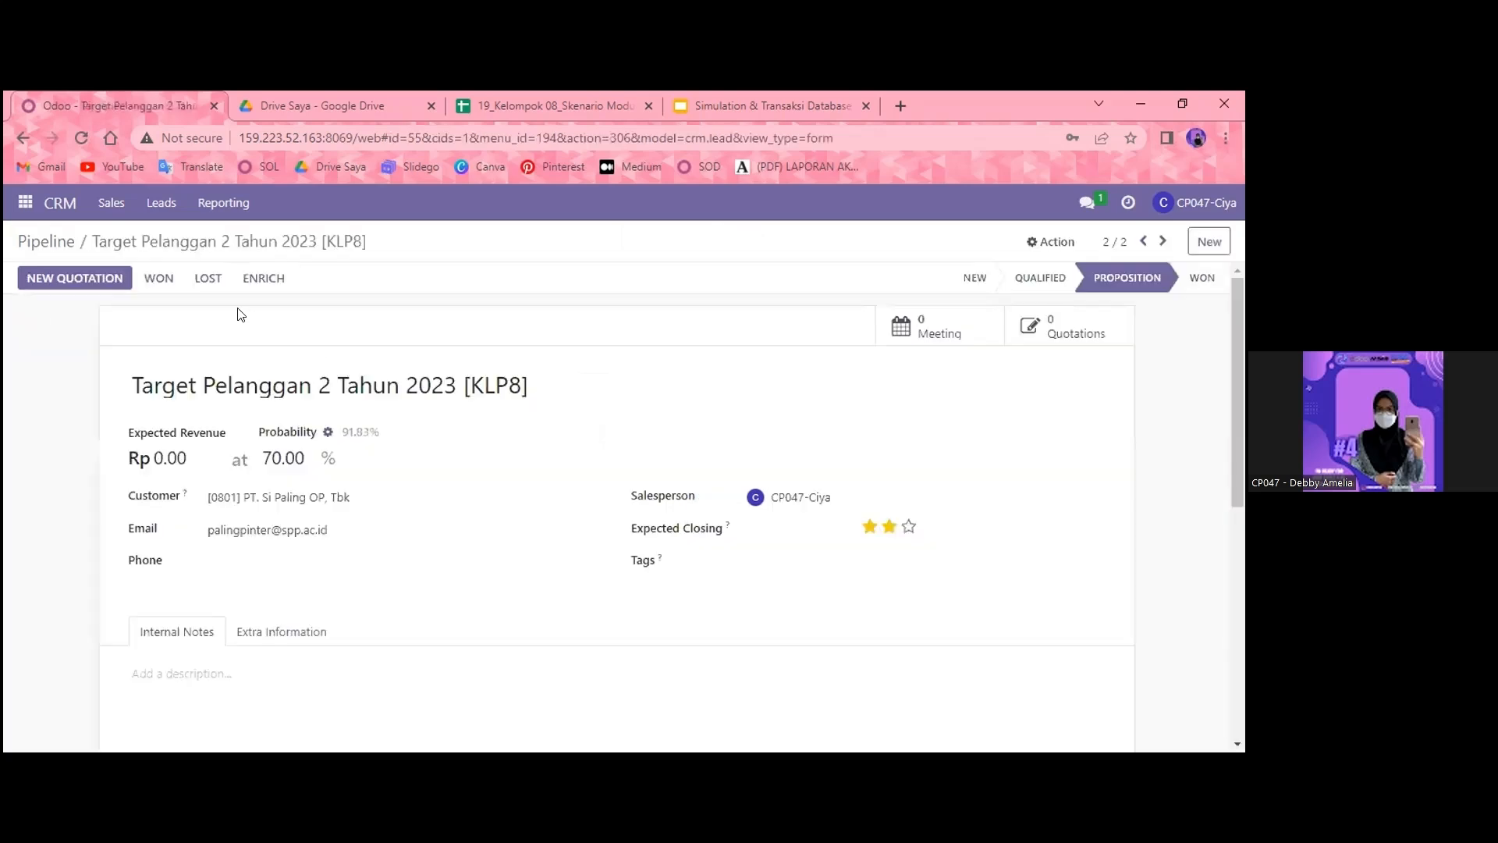
left_click(209, 279)
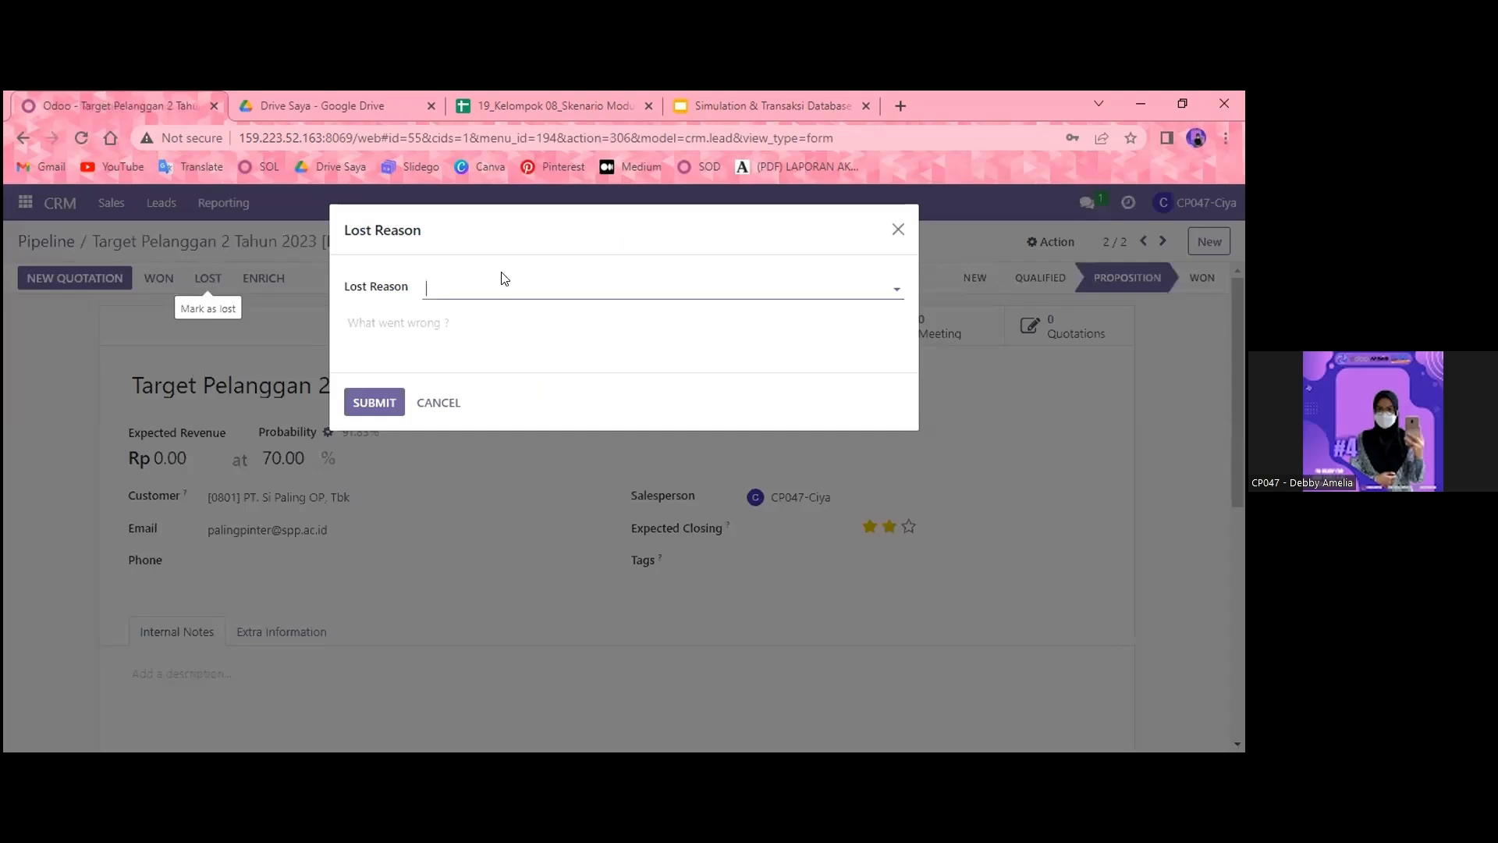
left_click(513, 291)
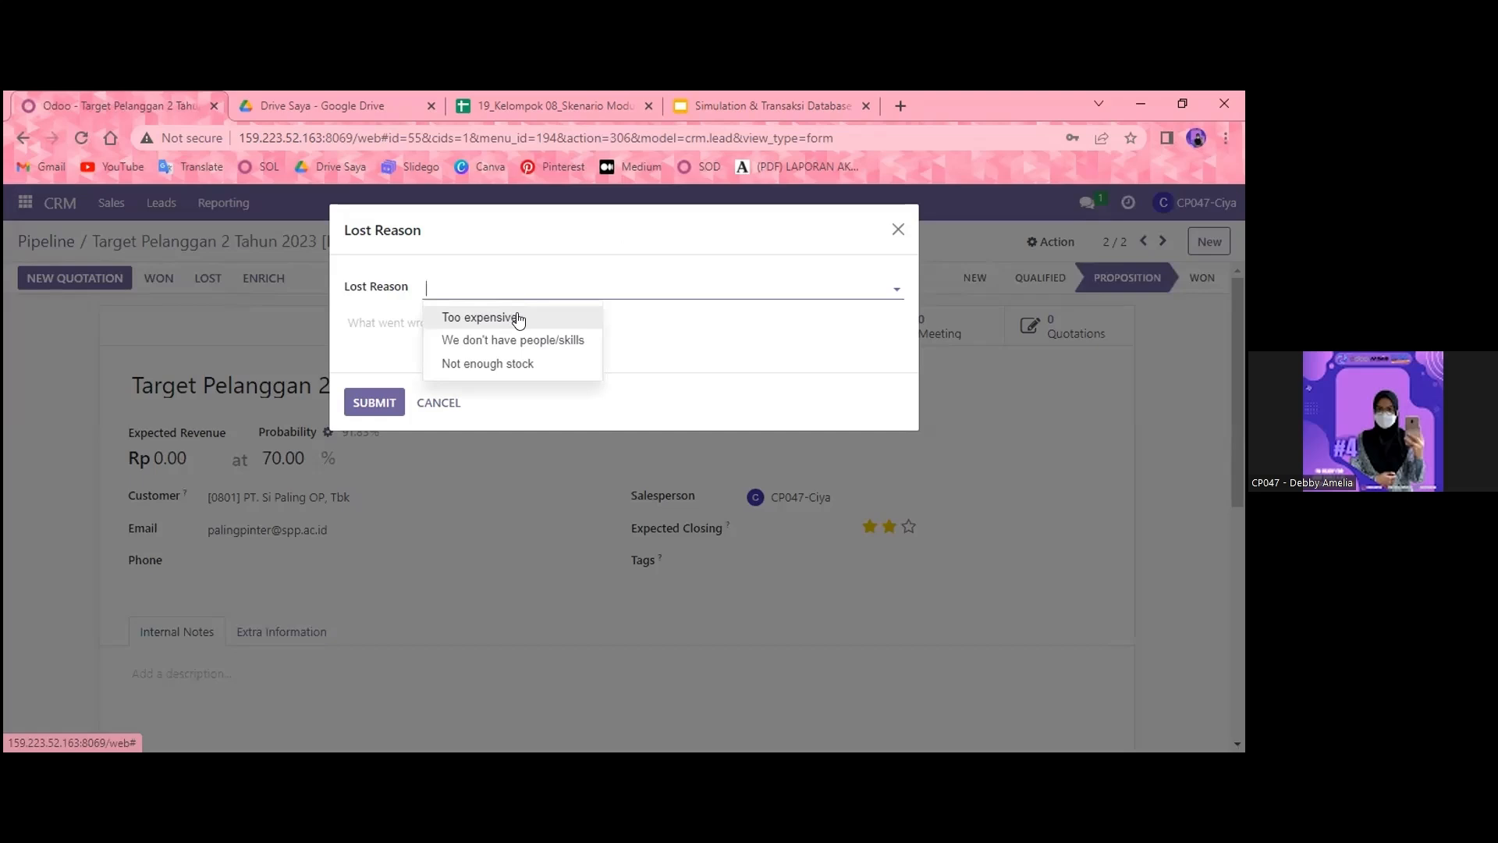
left_click(518, 320)
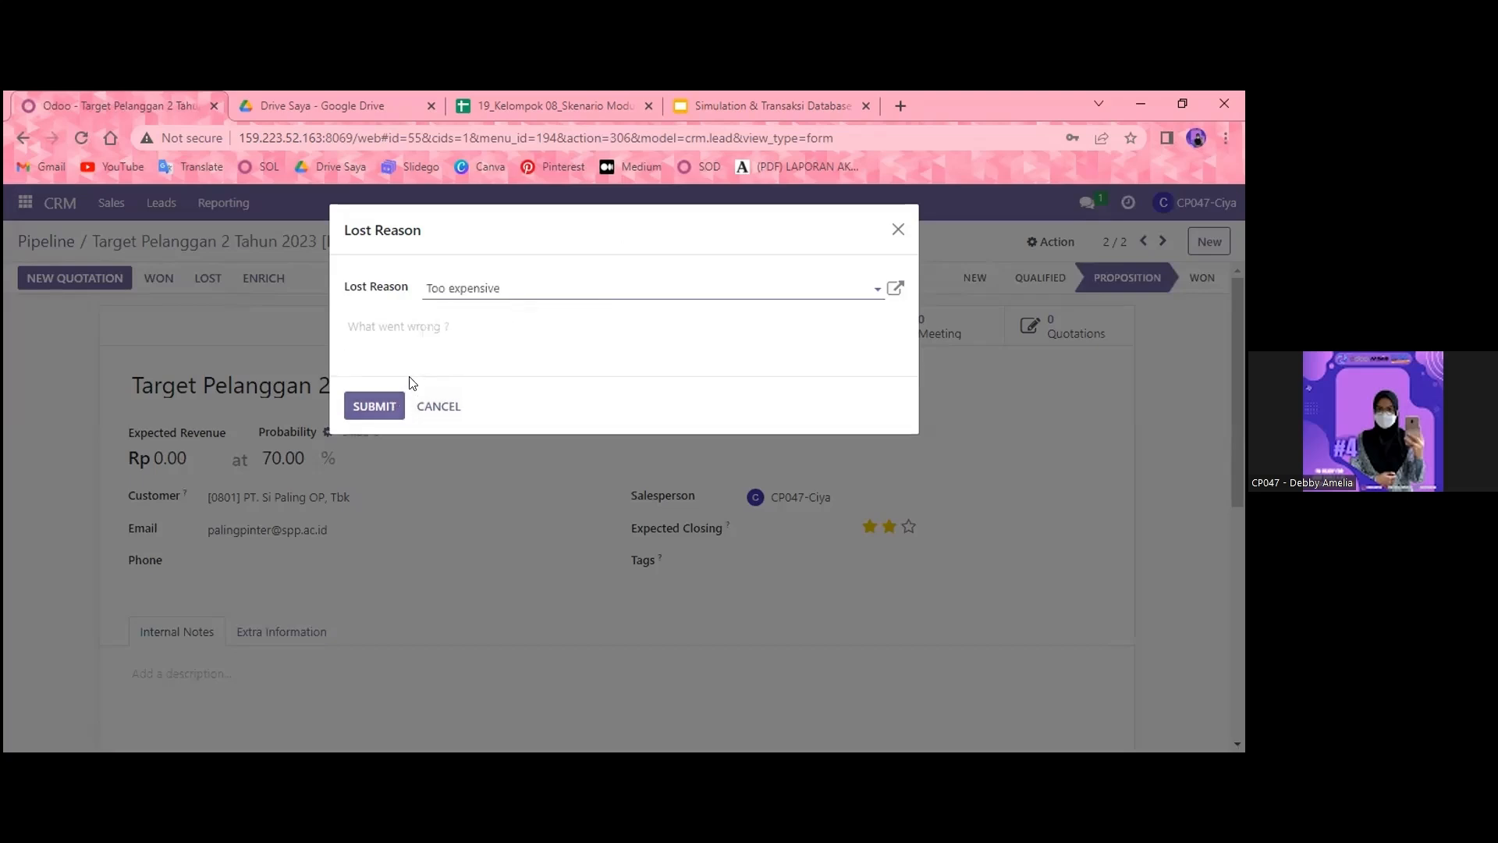
left_click(380, 403)
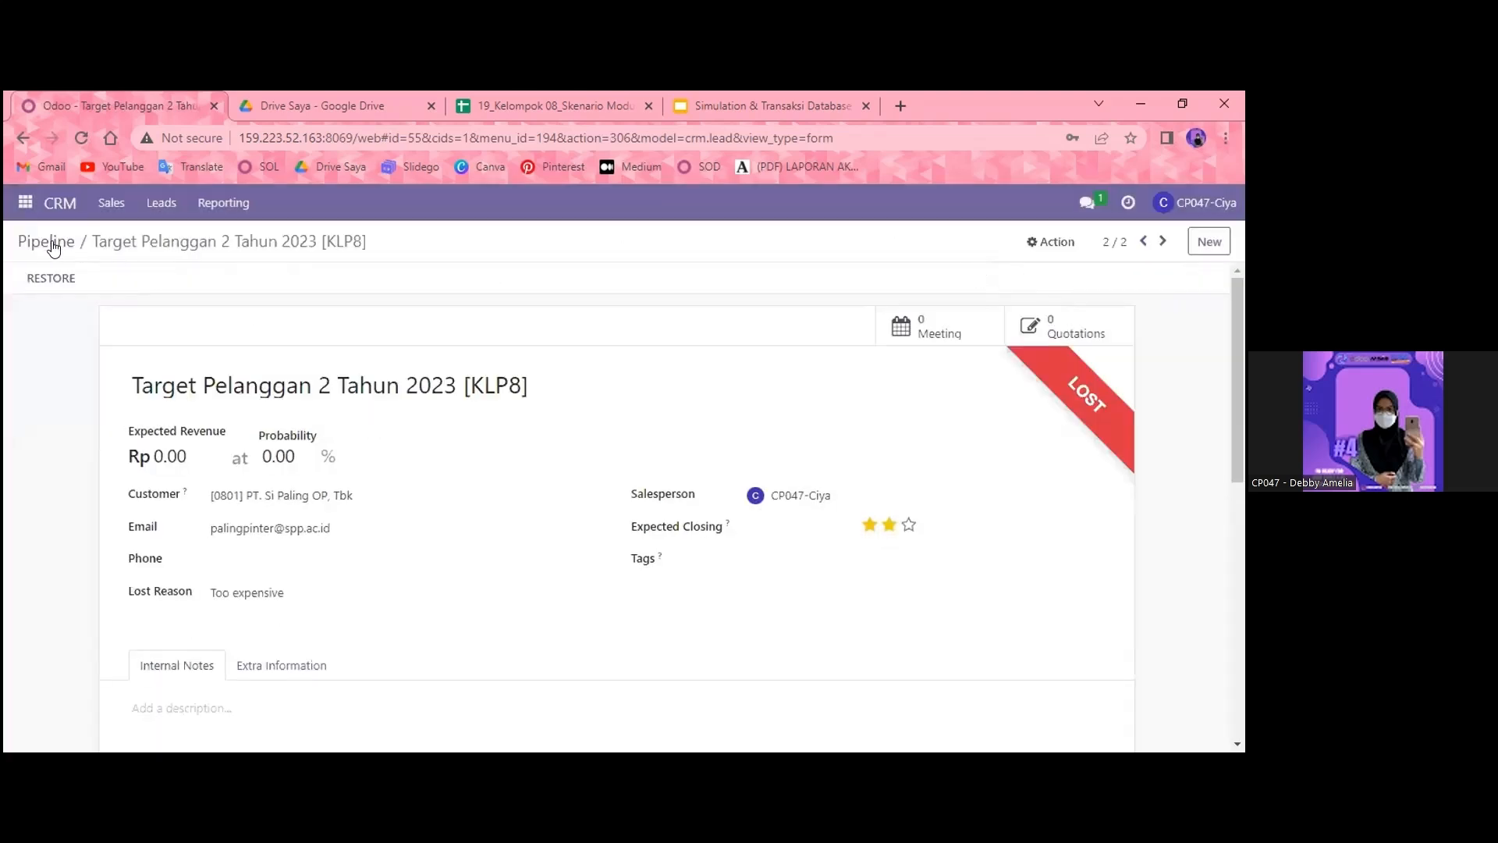
Return to the pipeline and move the Target Pelanggan 3 Tahun 2023 [KLP8] opportunity from Proposition to Won
left_click(53, 248)
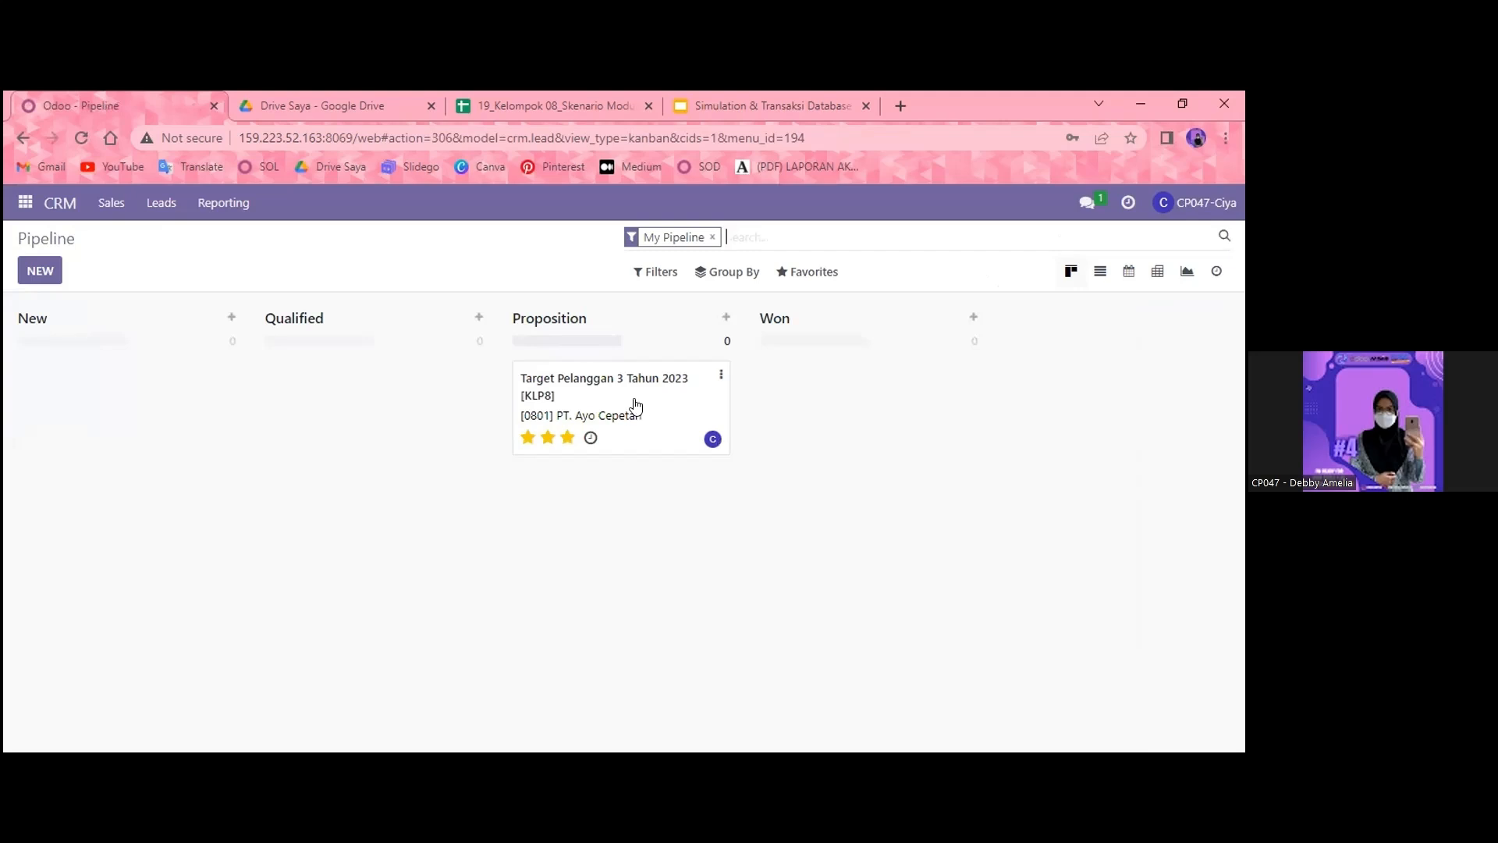
left_click_drag(624, 397, 856, 381)
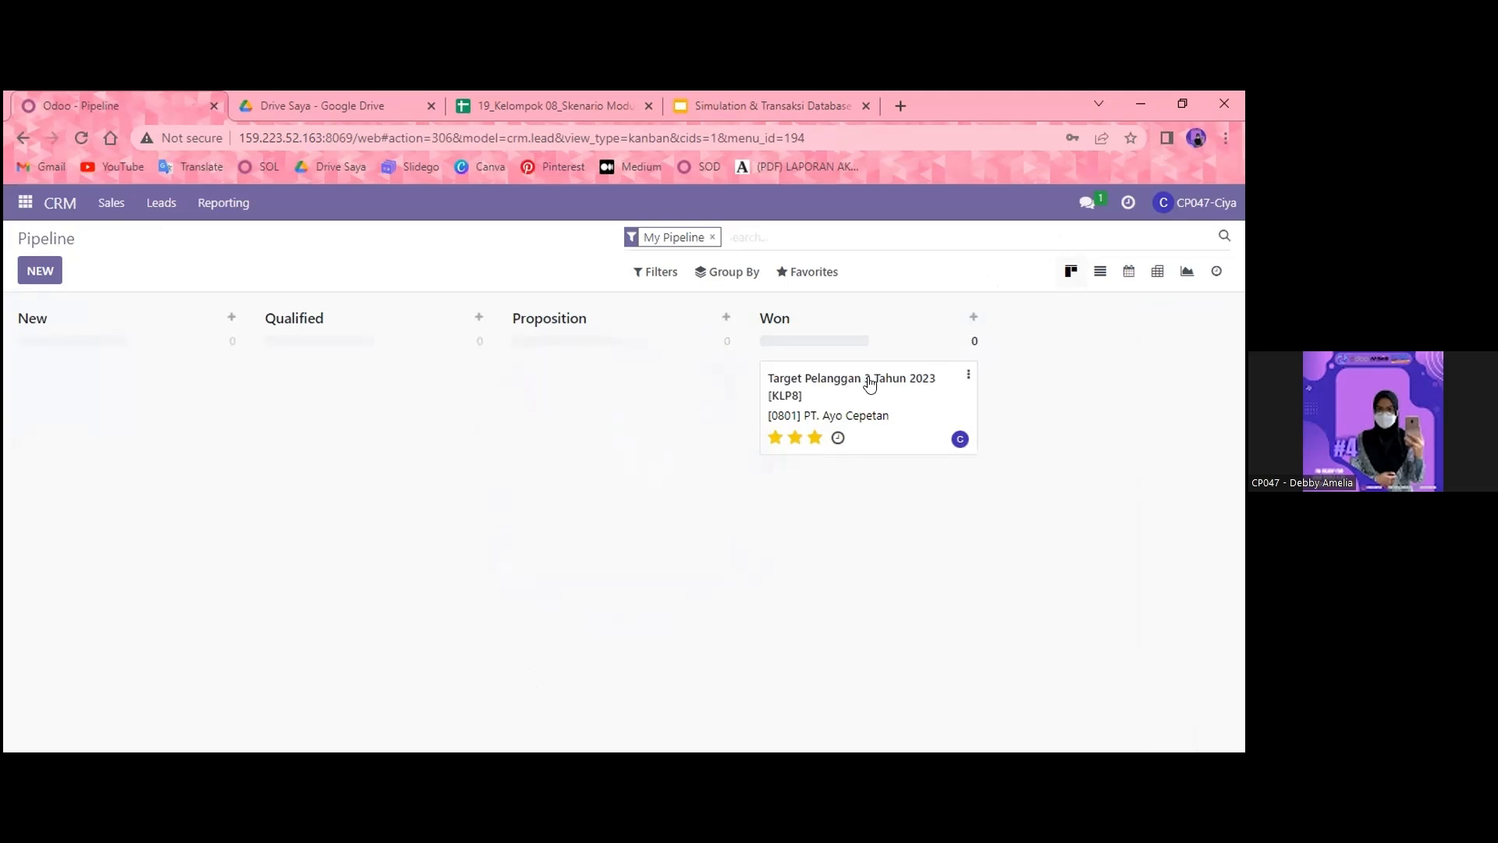
Send the CP039 sales staff user a direct message in Discuss reading "Tolong buatkan Quotation baru untuk PT Ayo Cepetan"
left_click(27, 204)
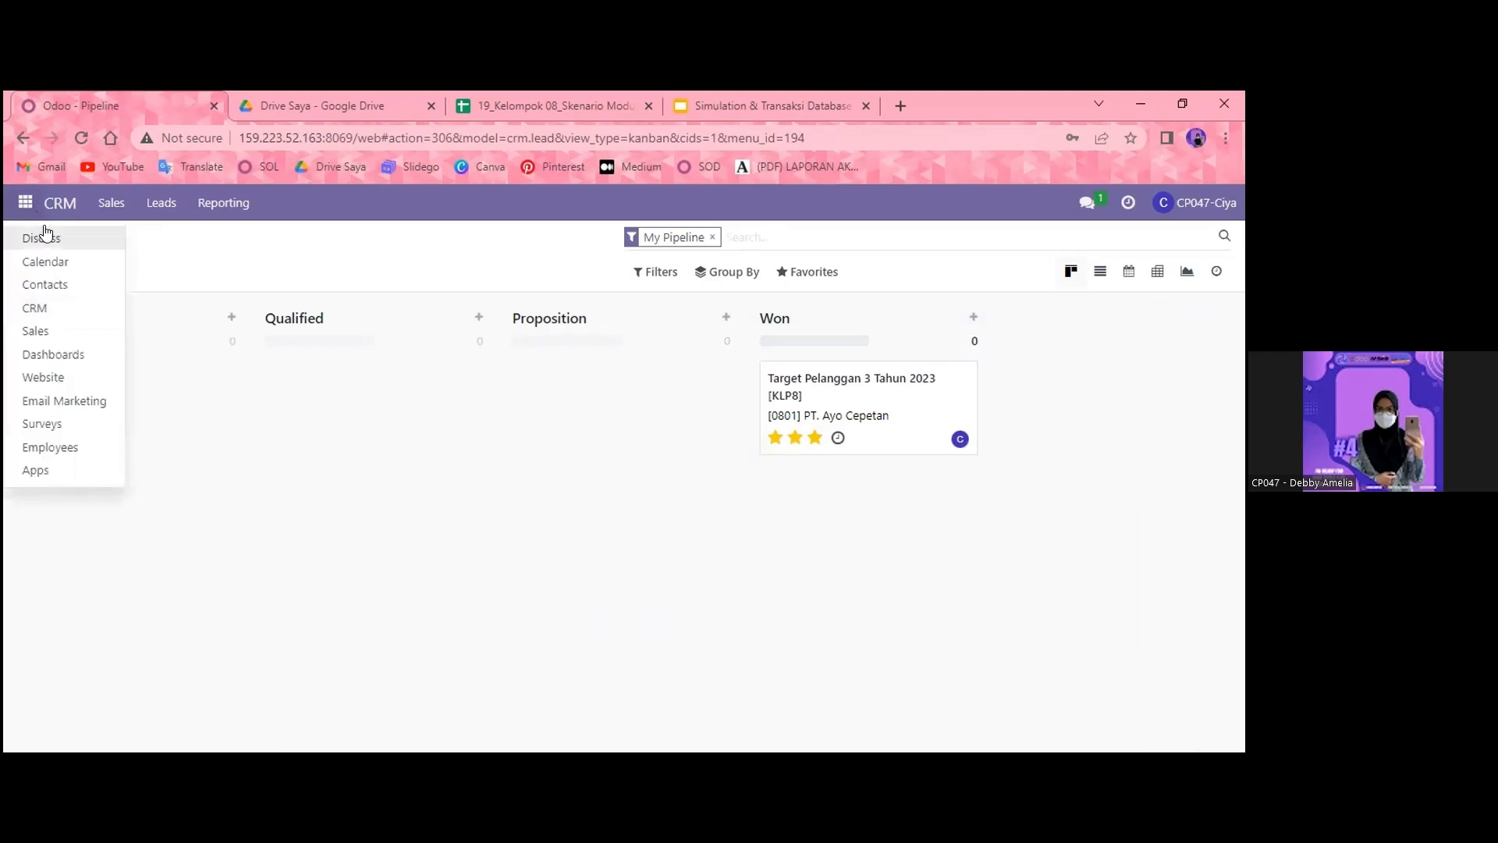
left_click(51, 243)
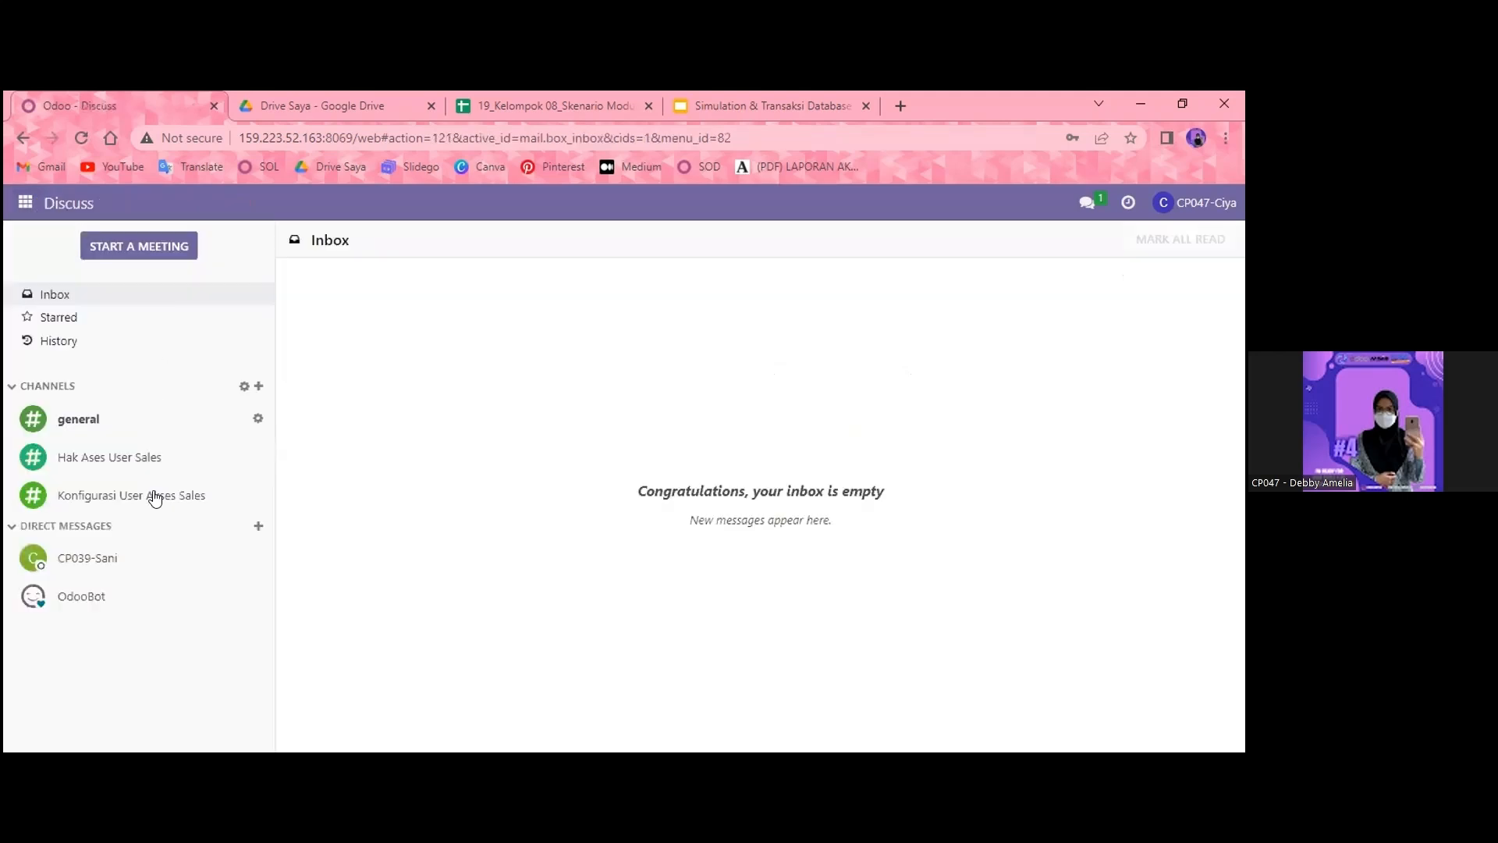
left_click(120, 562)
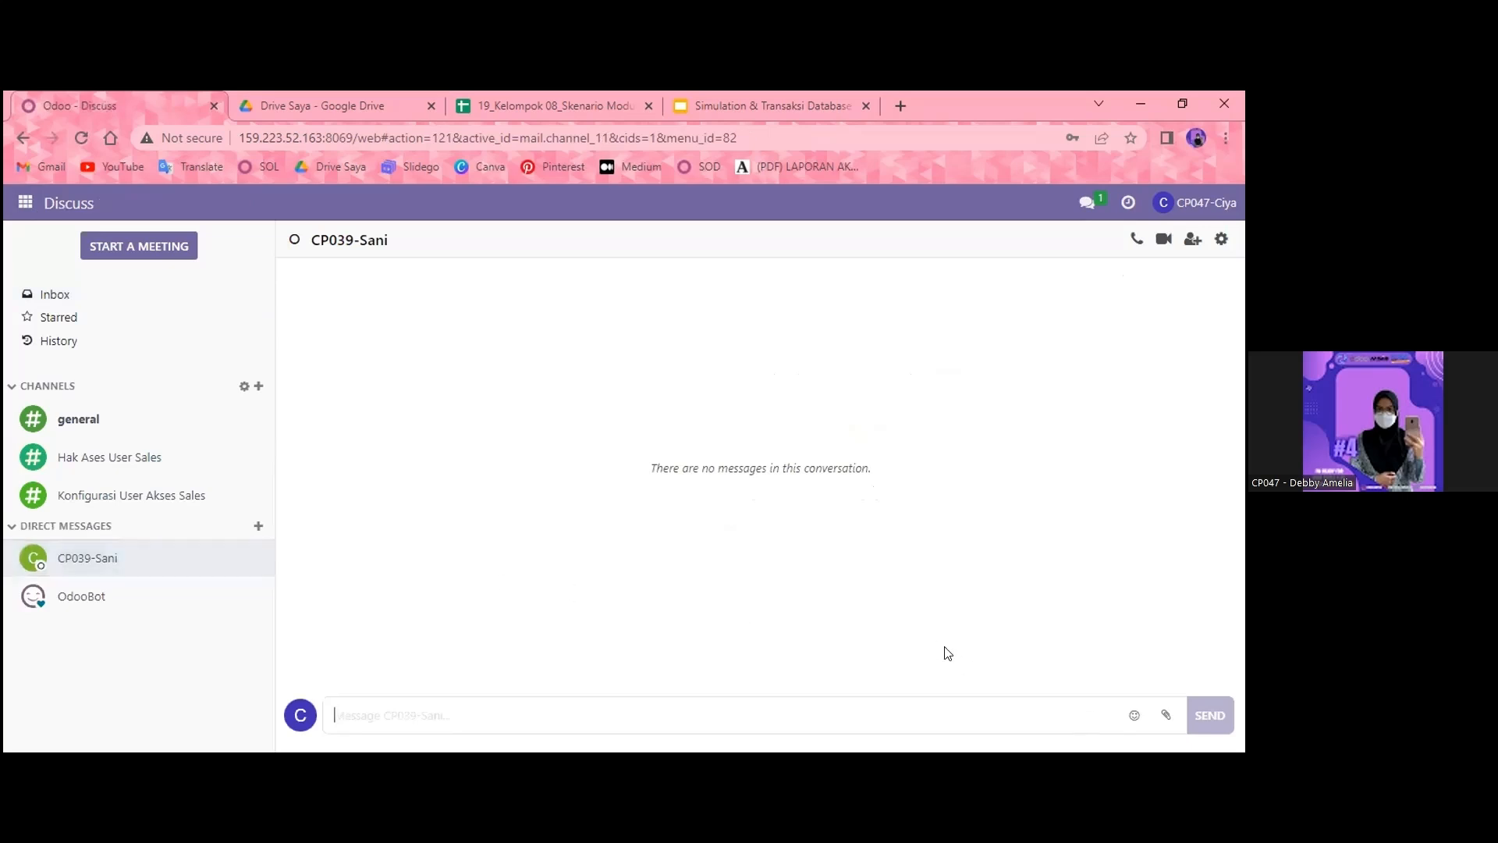
type("T")
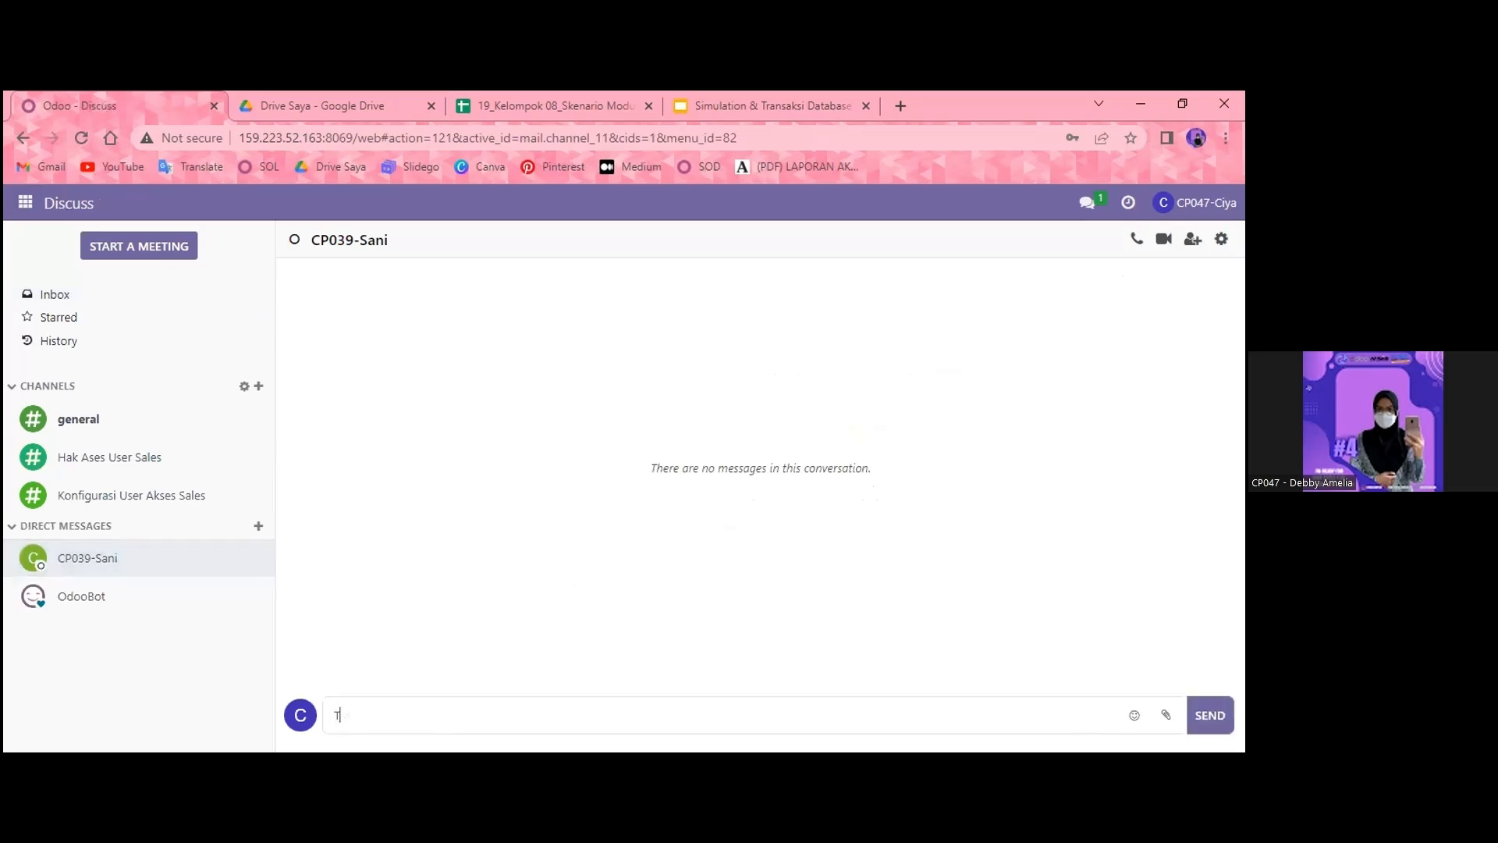
type("olong buatkan Quotation baru un")
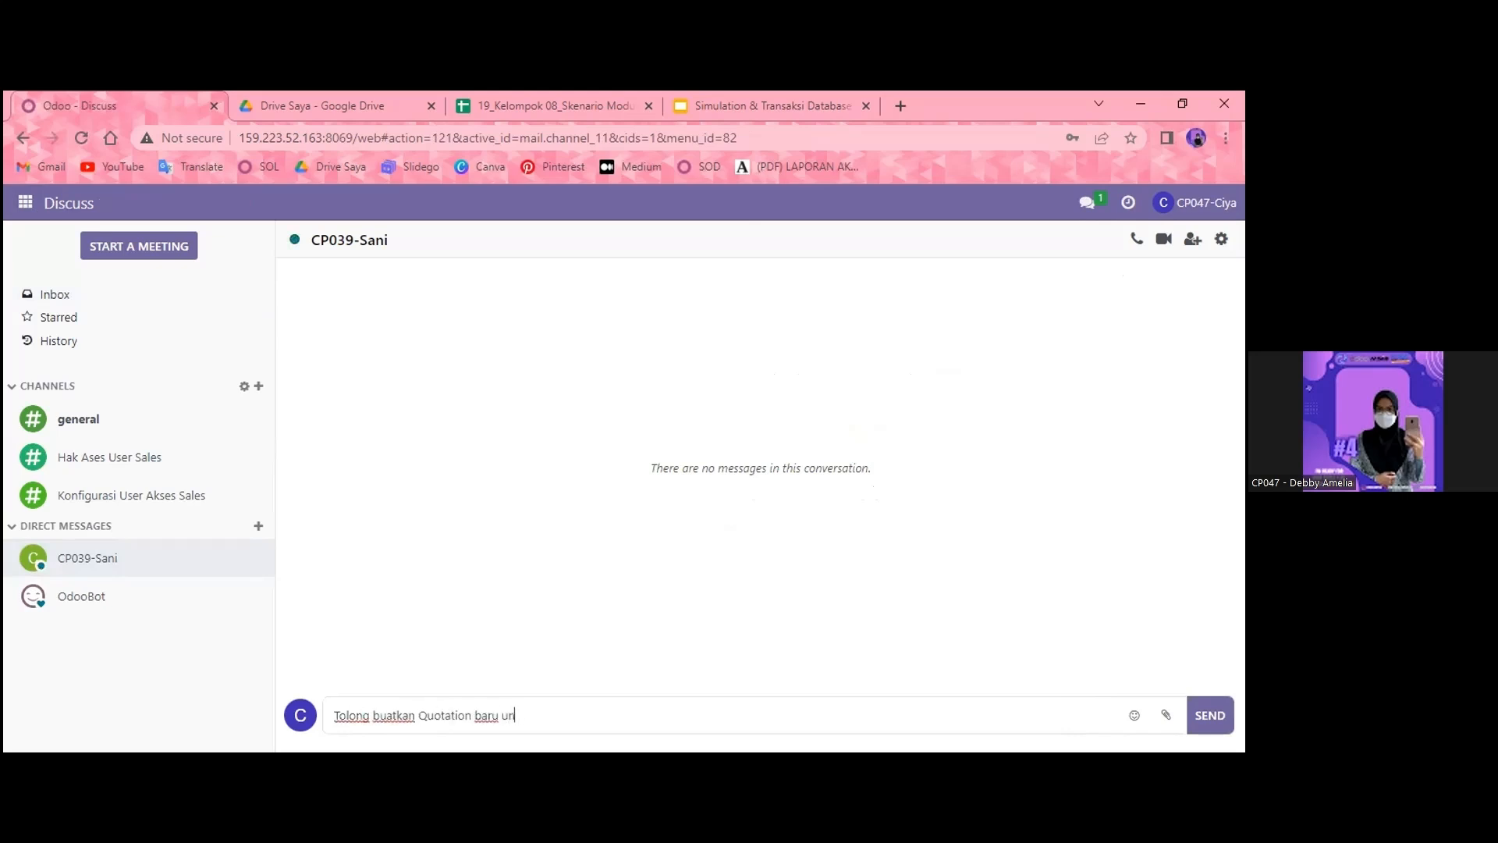
type("tuk PT Ayo Cepetan")
left_click(1209, 720)
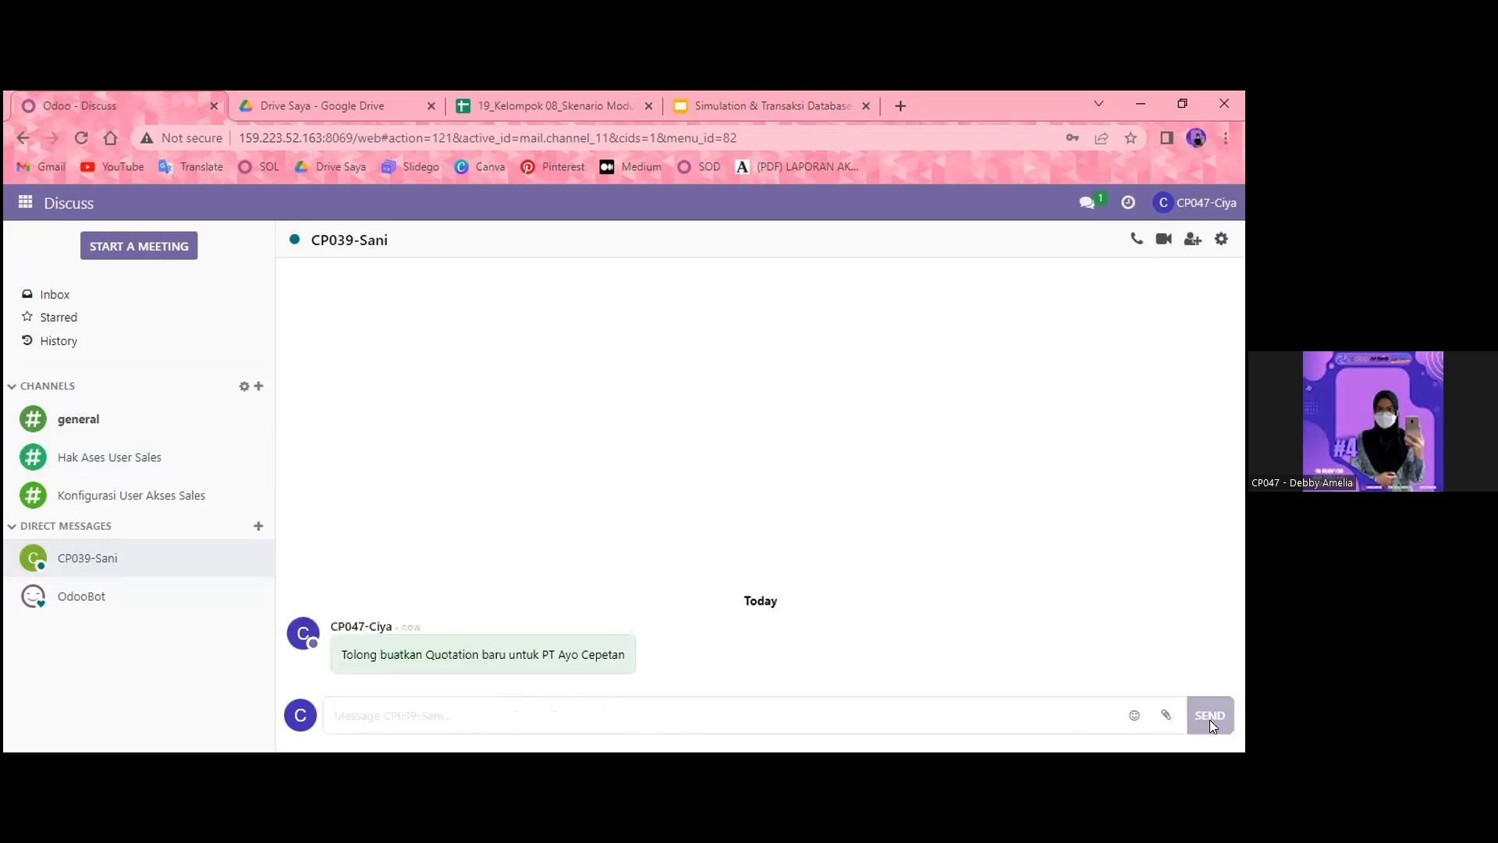
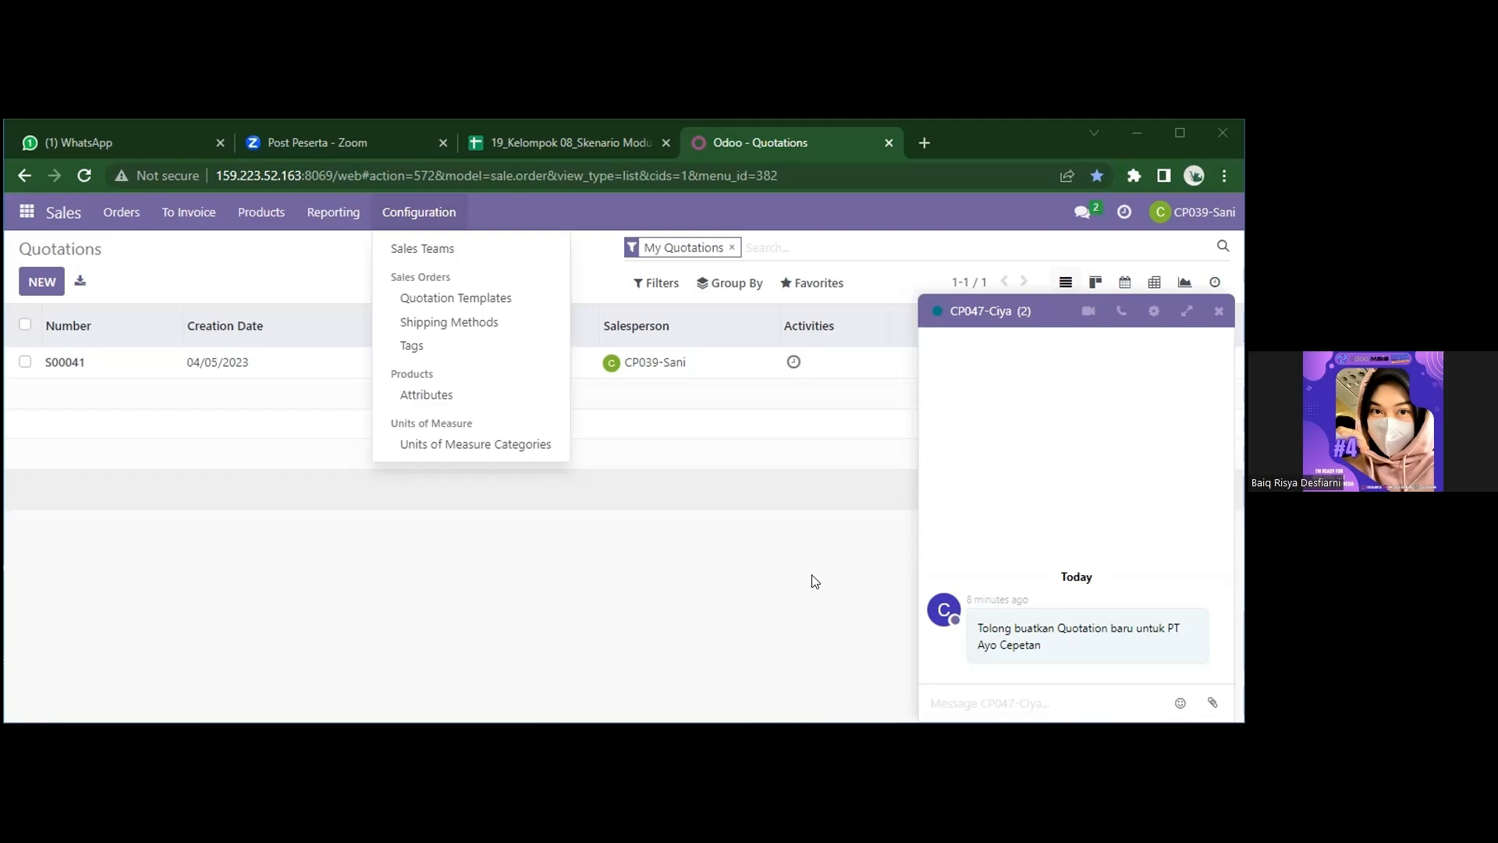
Close the chat window over the quotations list and check the account e-mail in the signed-in user's profile preferences
left_click(505, 489)
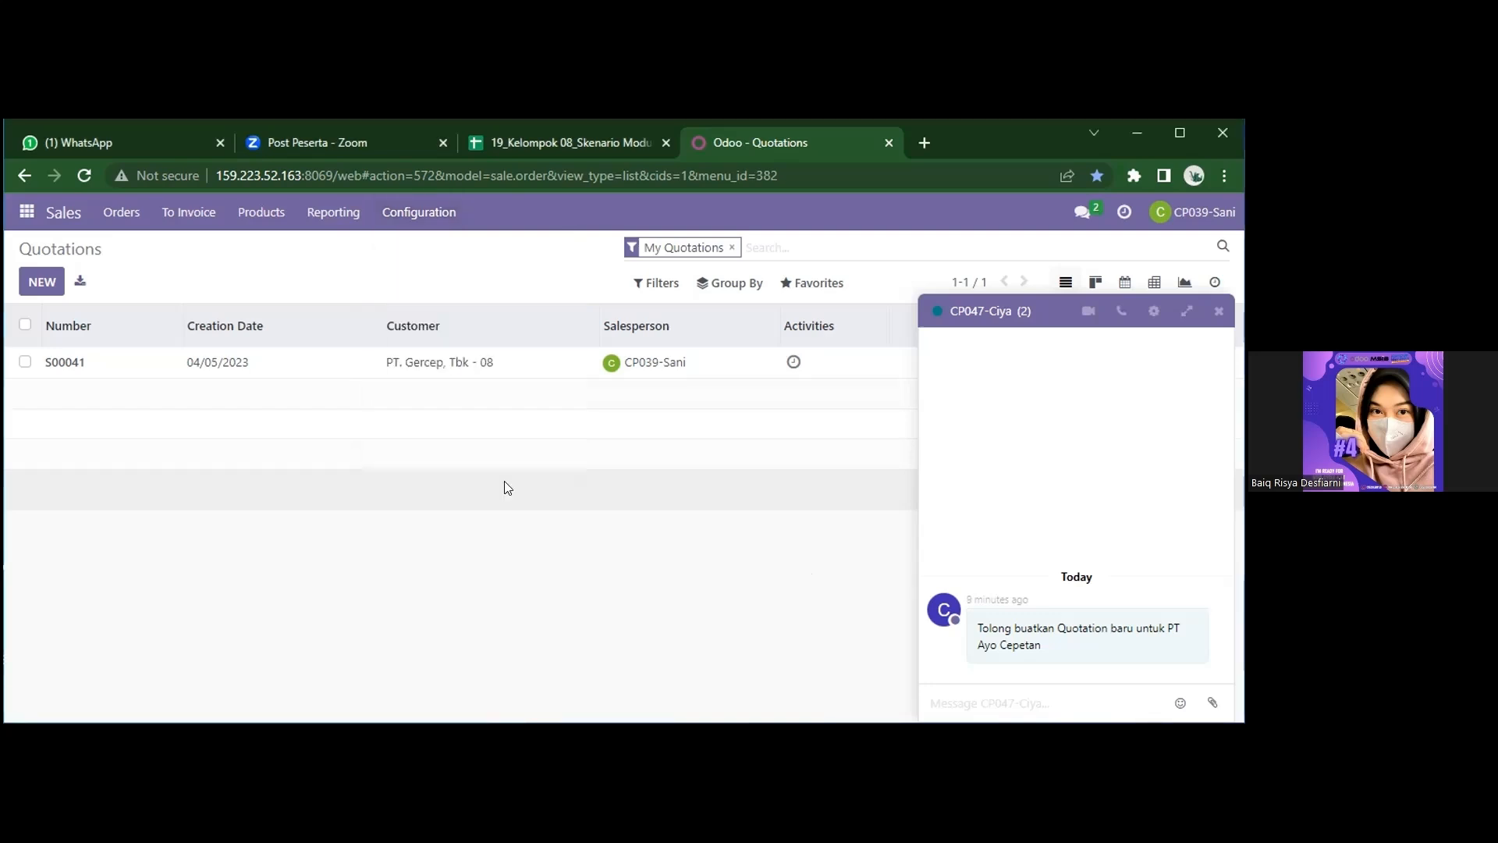
left_click(1219, 313)
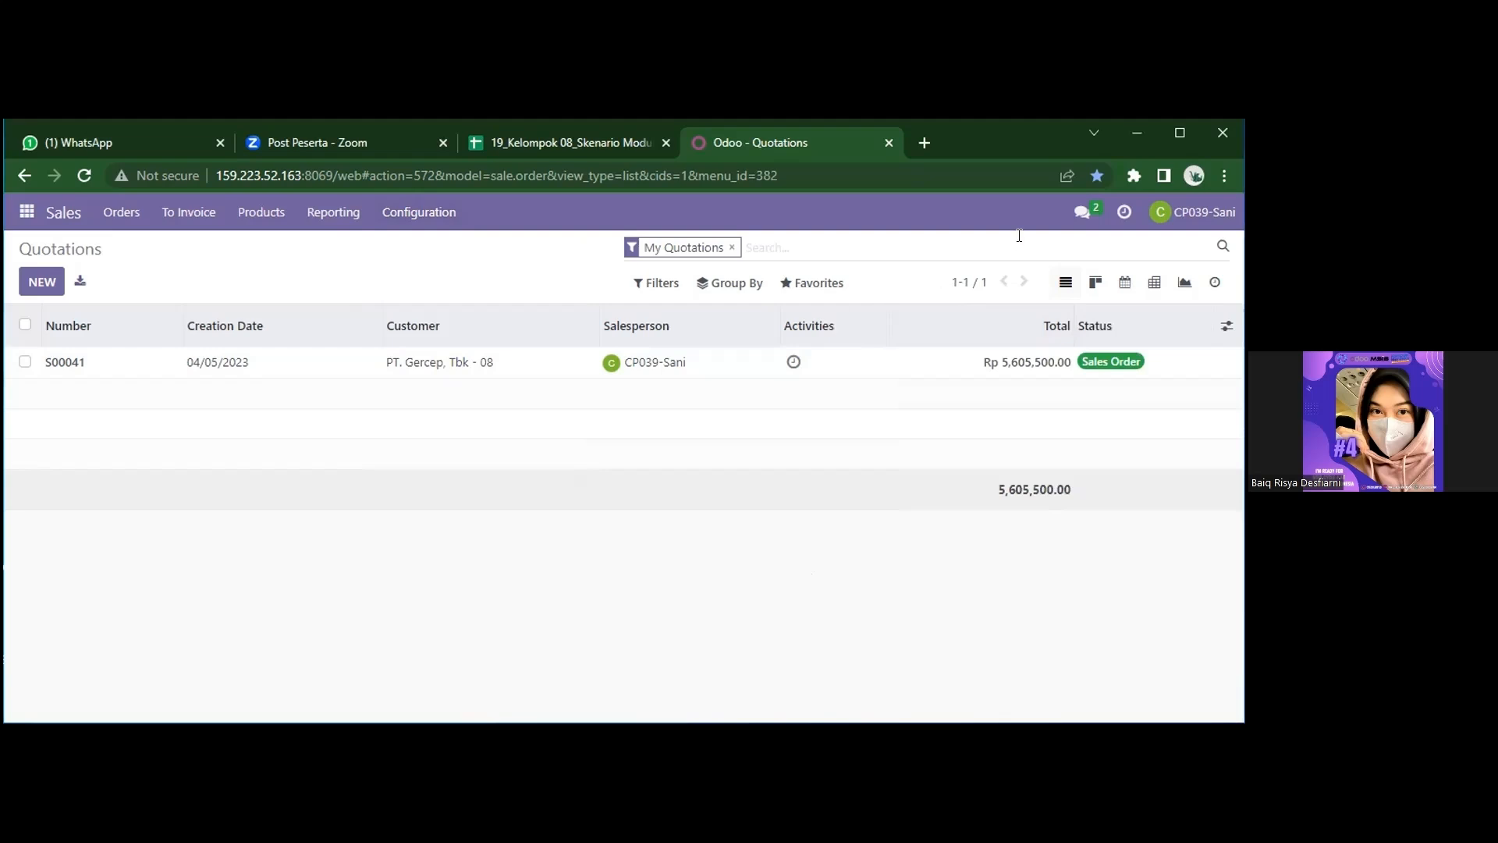
left_click(1187, 211)
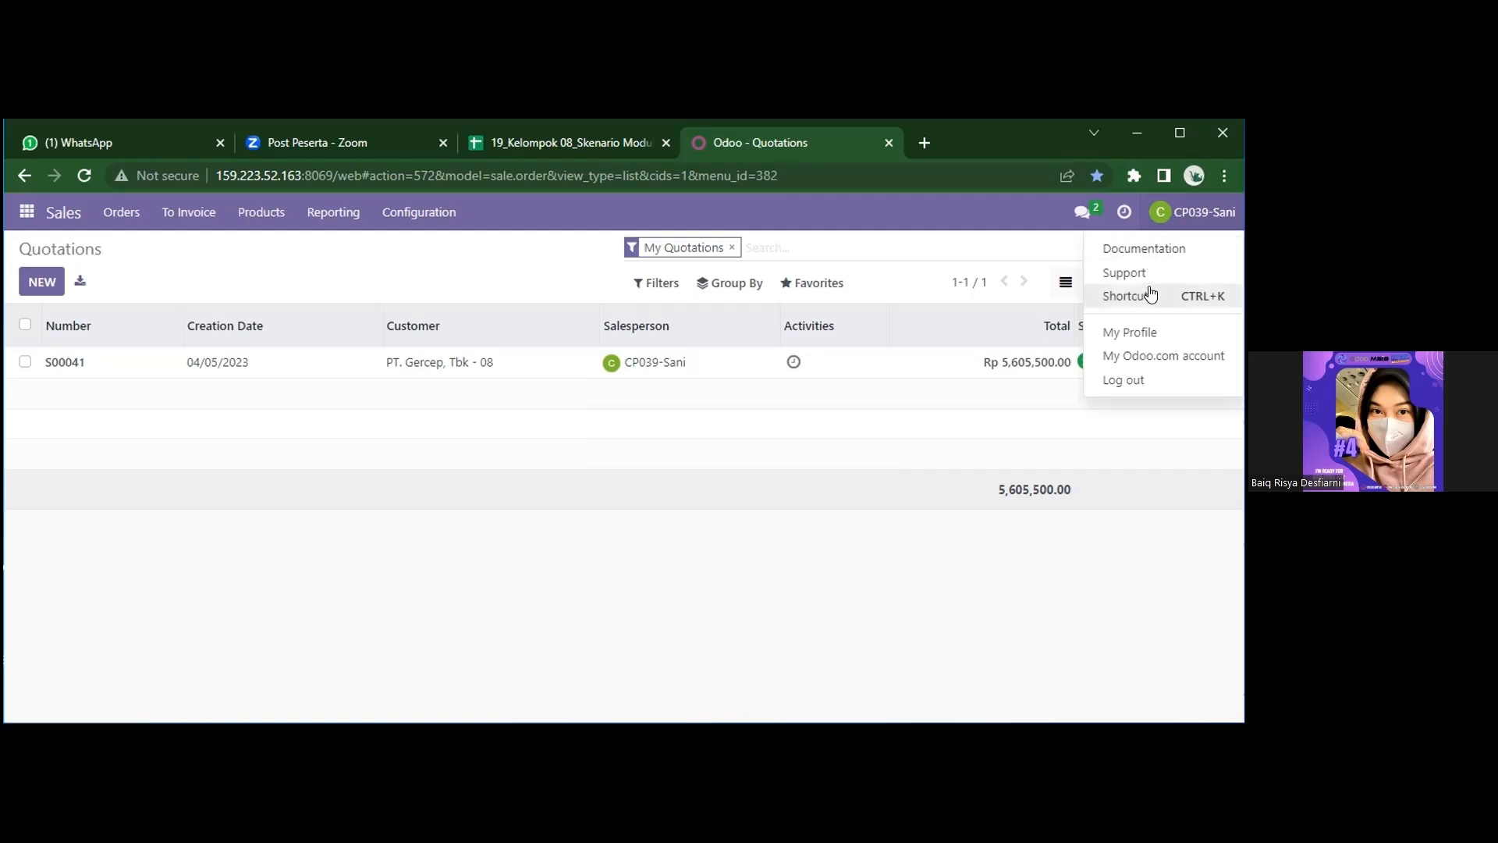
left_click(1157, 336)
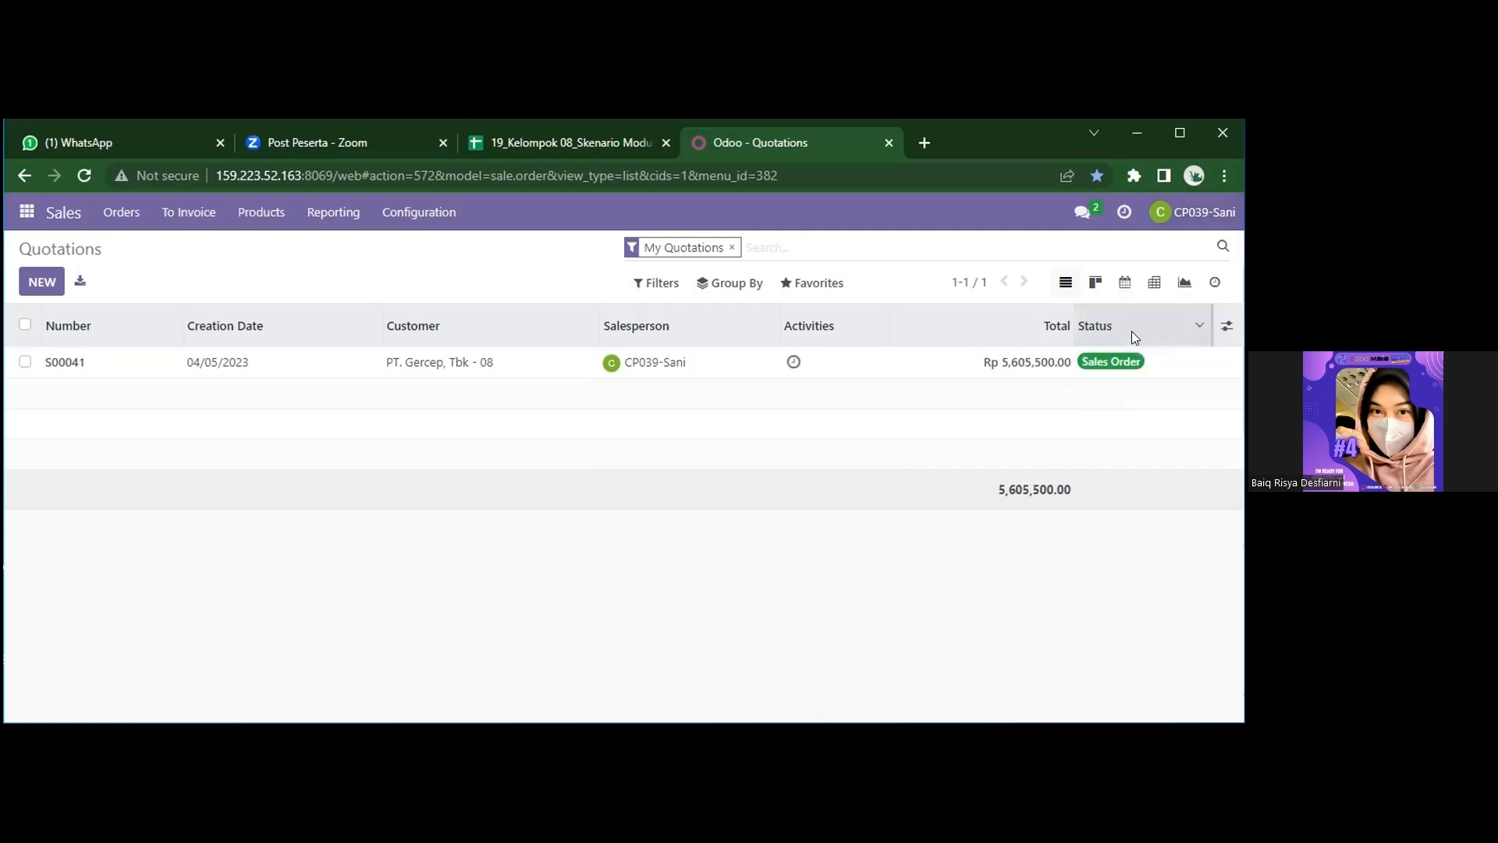
left_click_drag(276, 555, 416, 556)
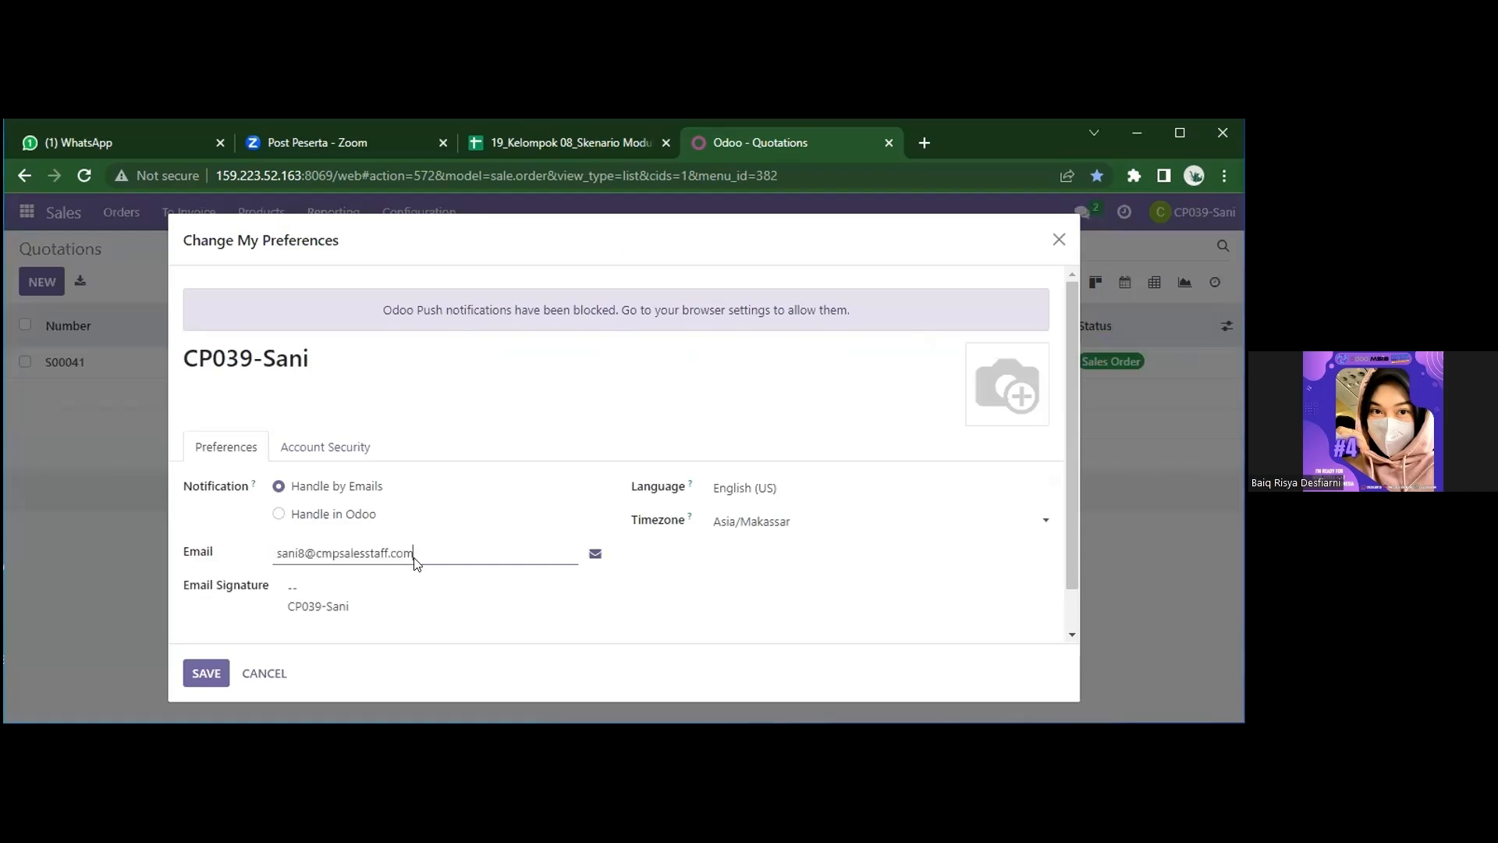
left_click(200, 674)
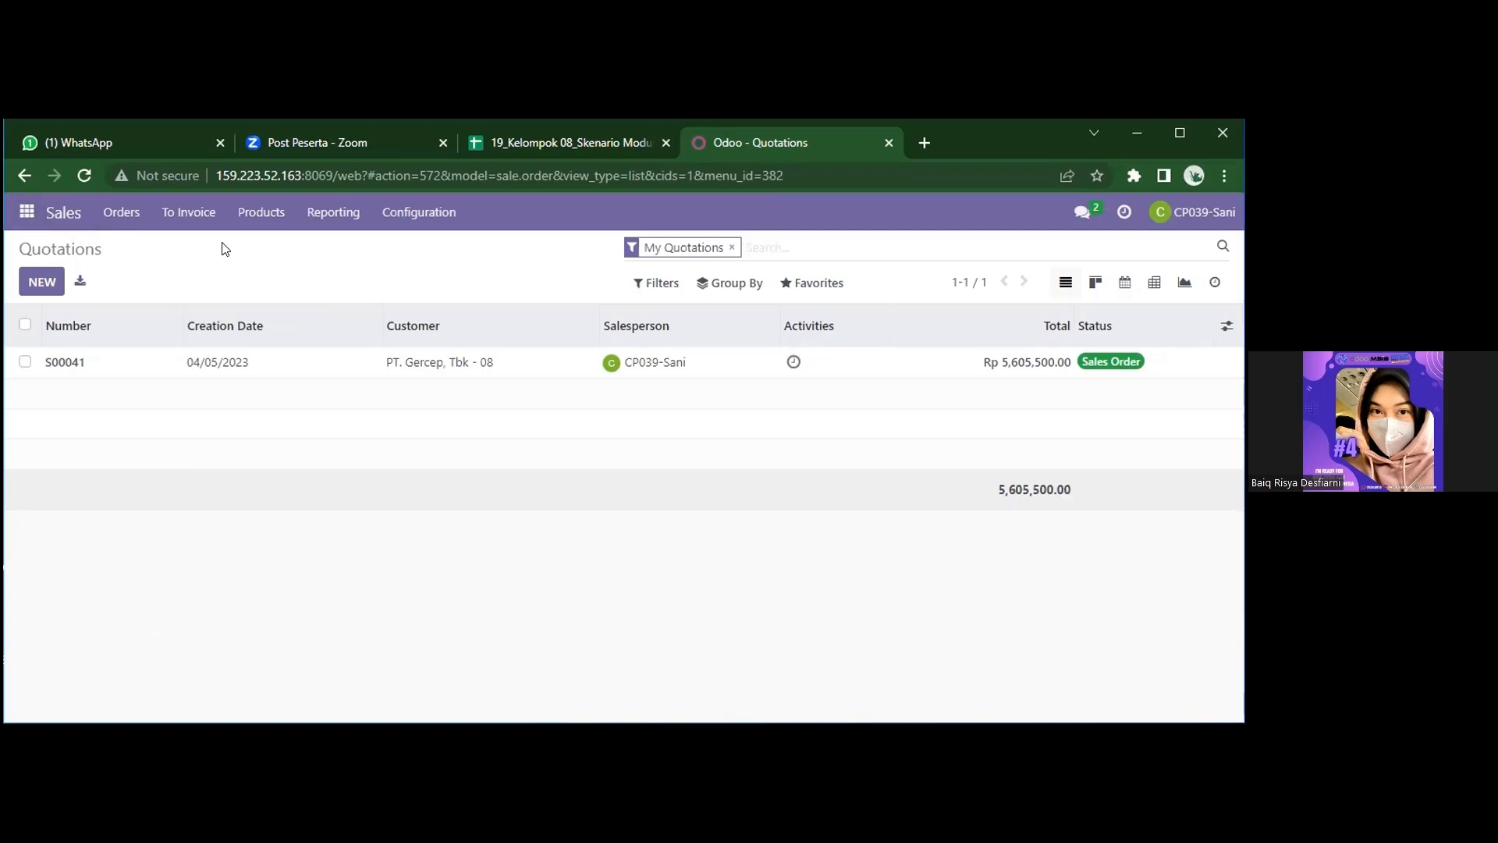
Start a new pricelist from the Sales pricelists
left_click(259, 218)
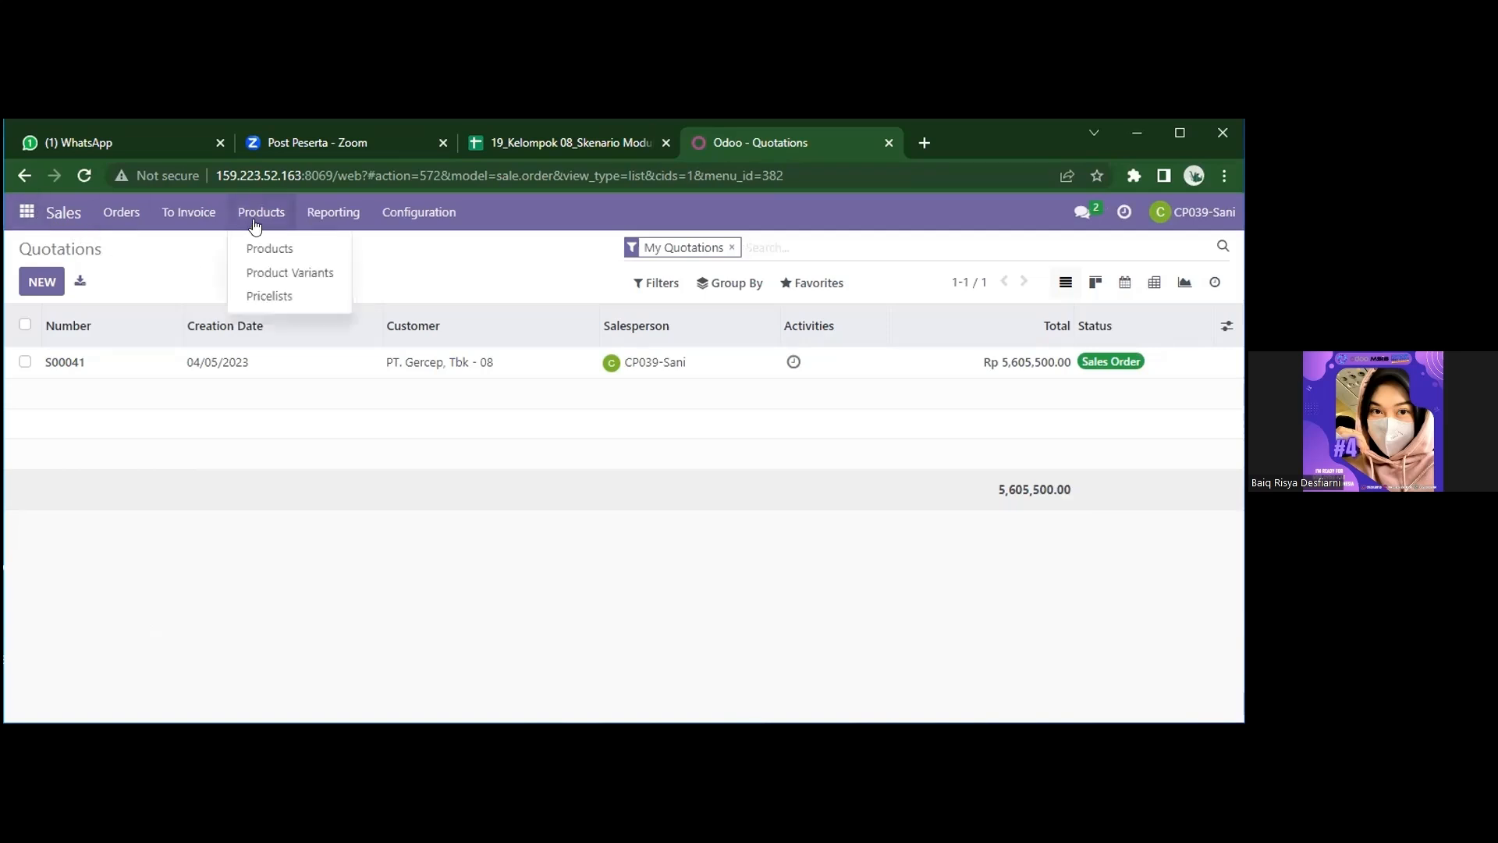
left_click(315, 297)
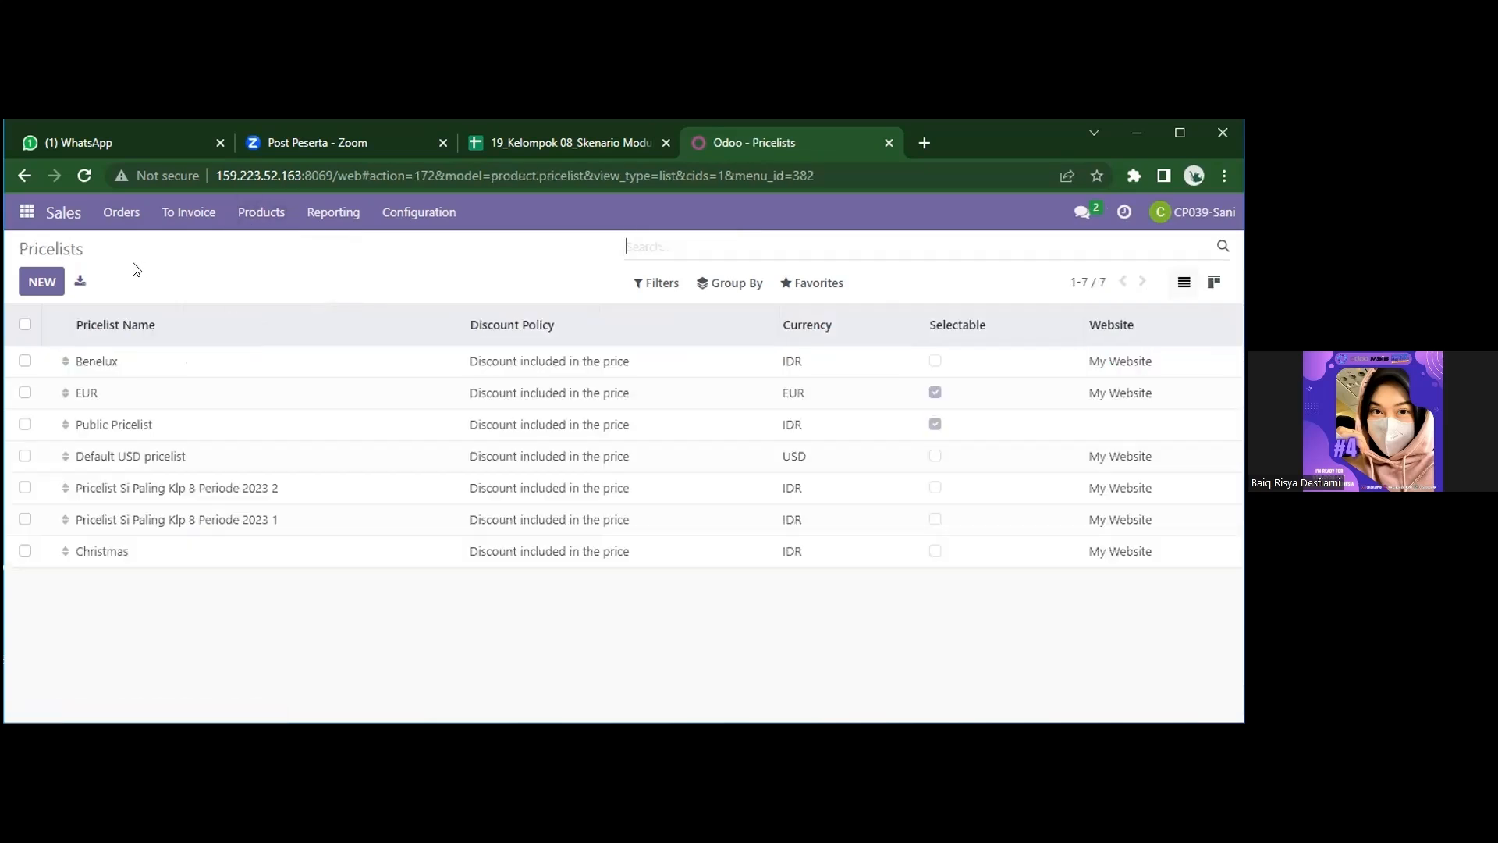
left_click(42, 283)
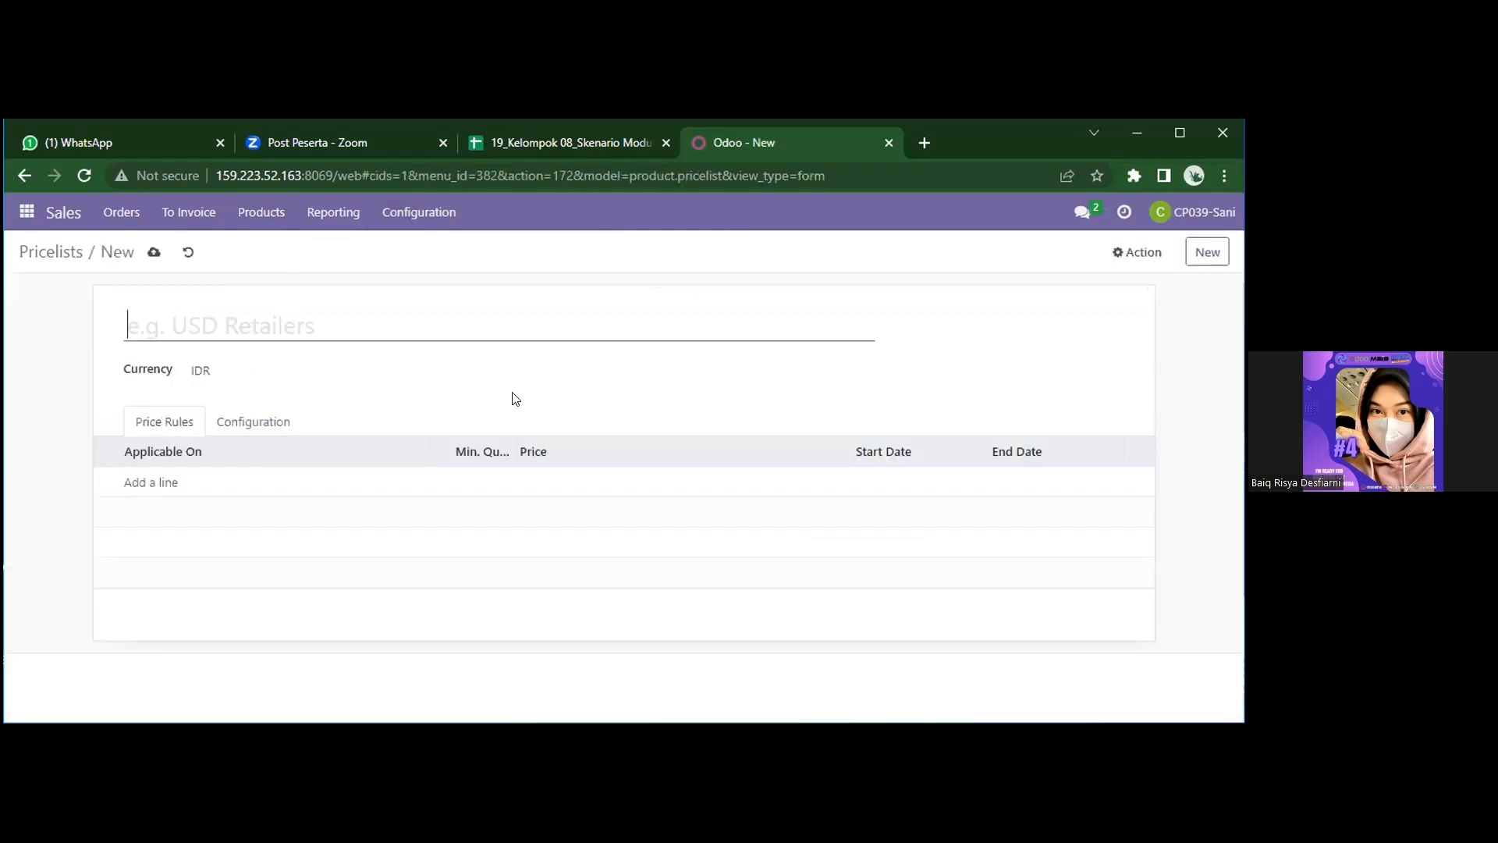
Consult the scenario spreadsheet's pricelist and discount data, and name the new Odoo pricelist "Pricelist Si Paling Tahun 2023 [KLP8]"
left_click(556, 142)
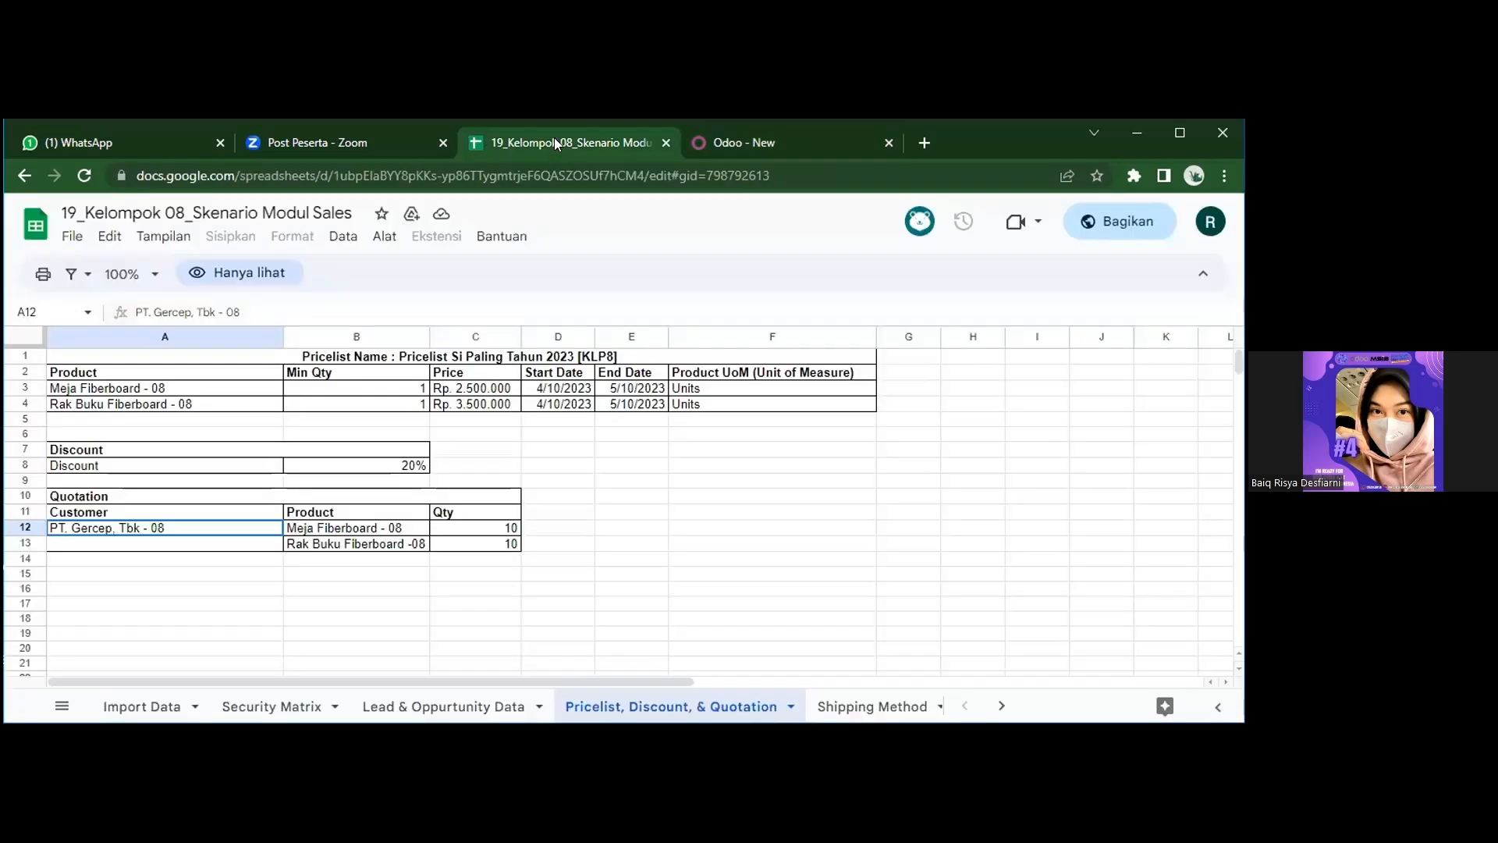
left_click(519, 455)
left_click(273, 437)
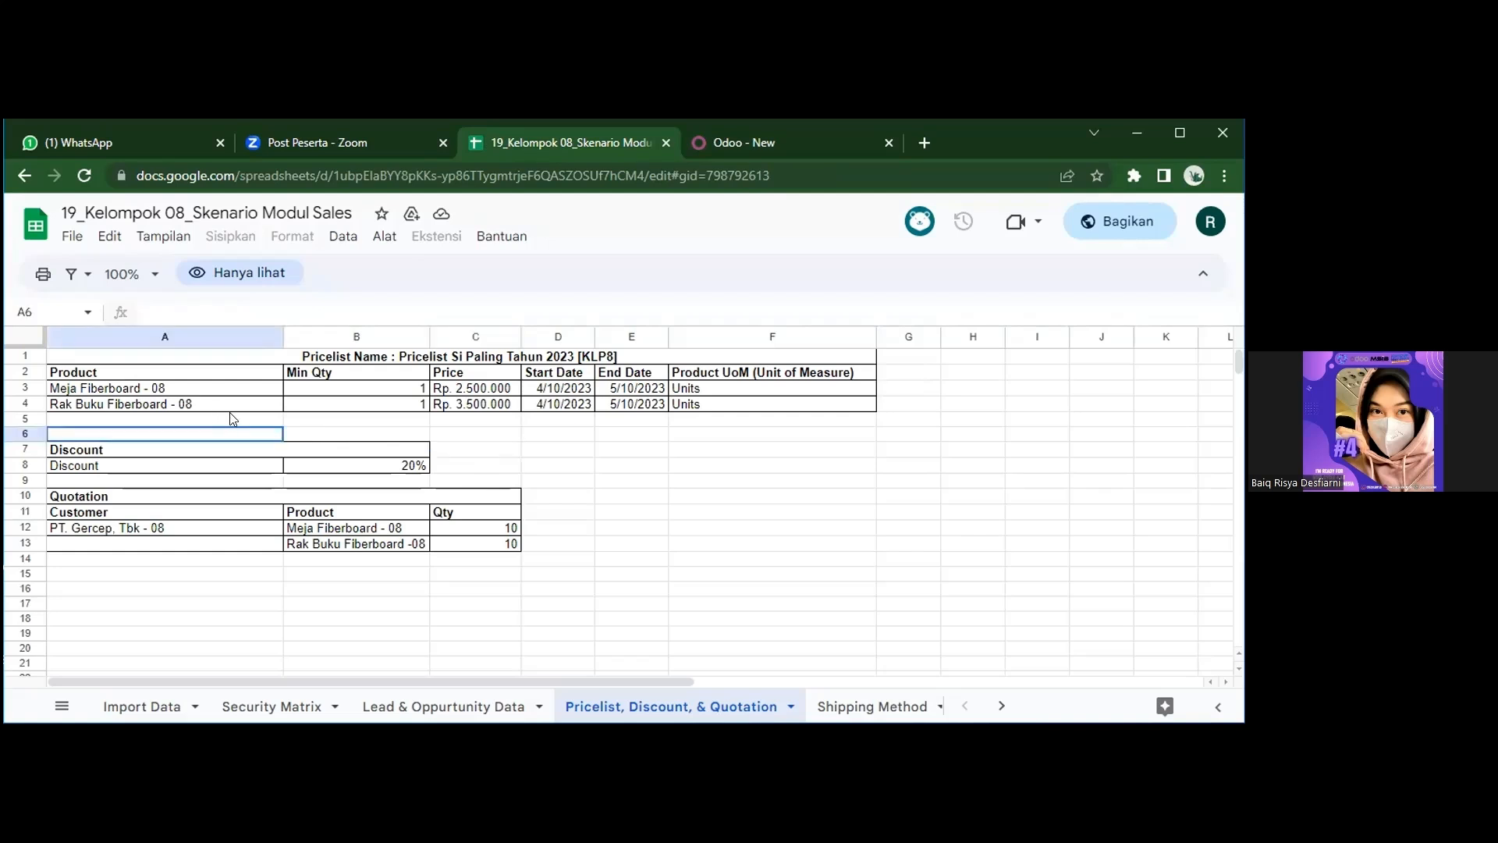
left_click_drag(187, 372, 632, 397)
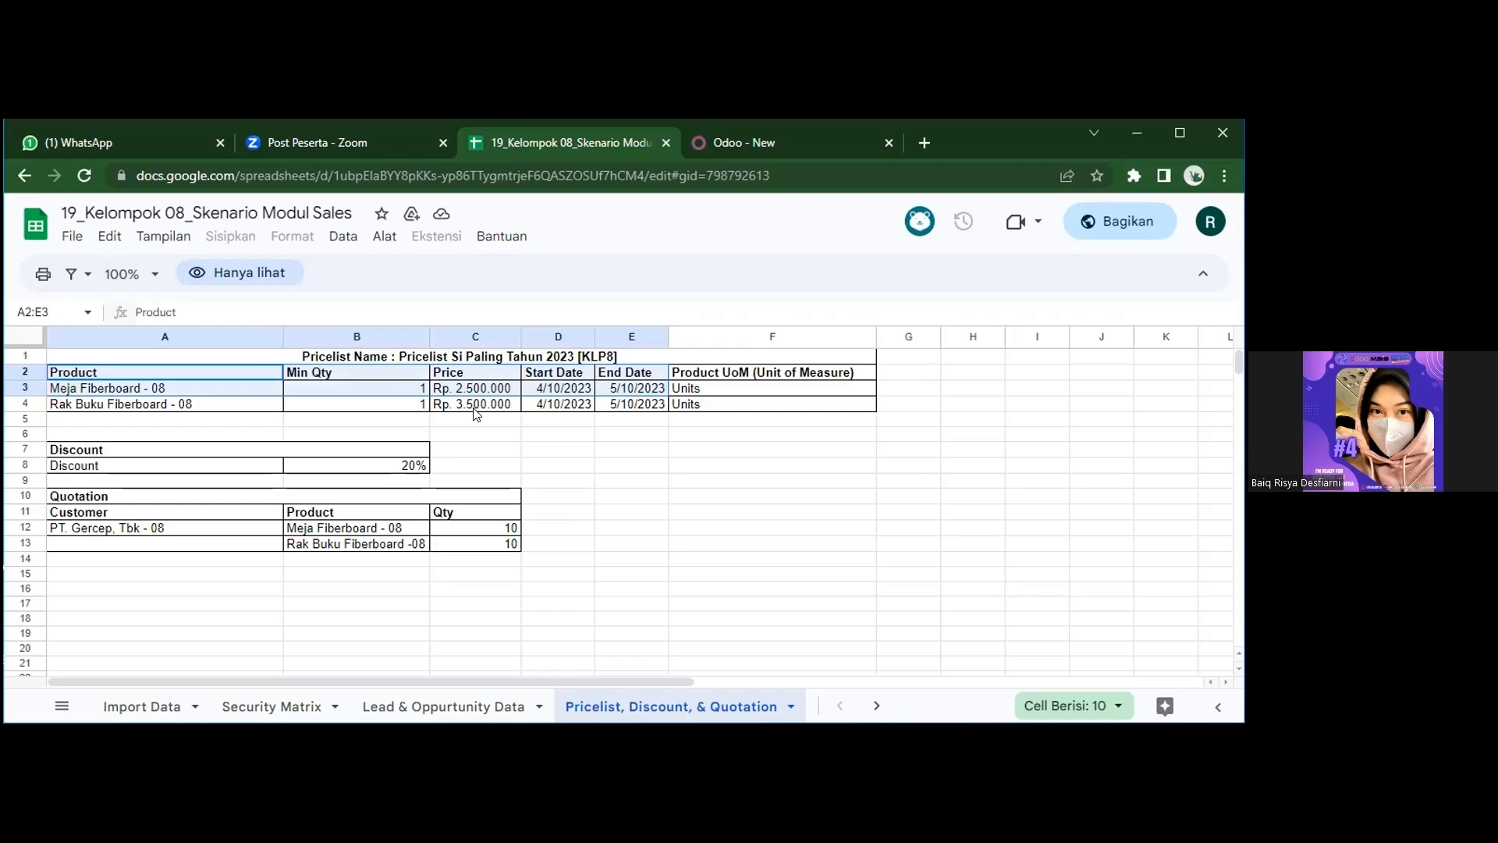
left_click(411, 457)
left_click(411, 464)
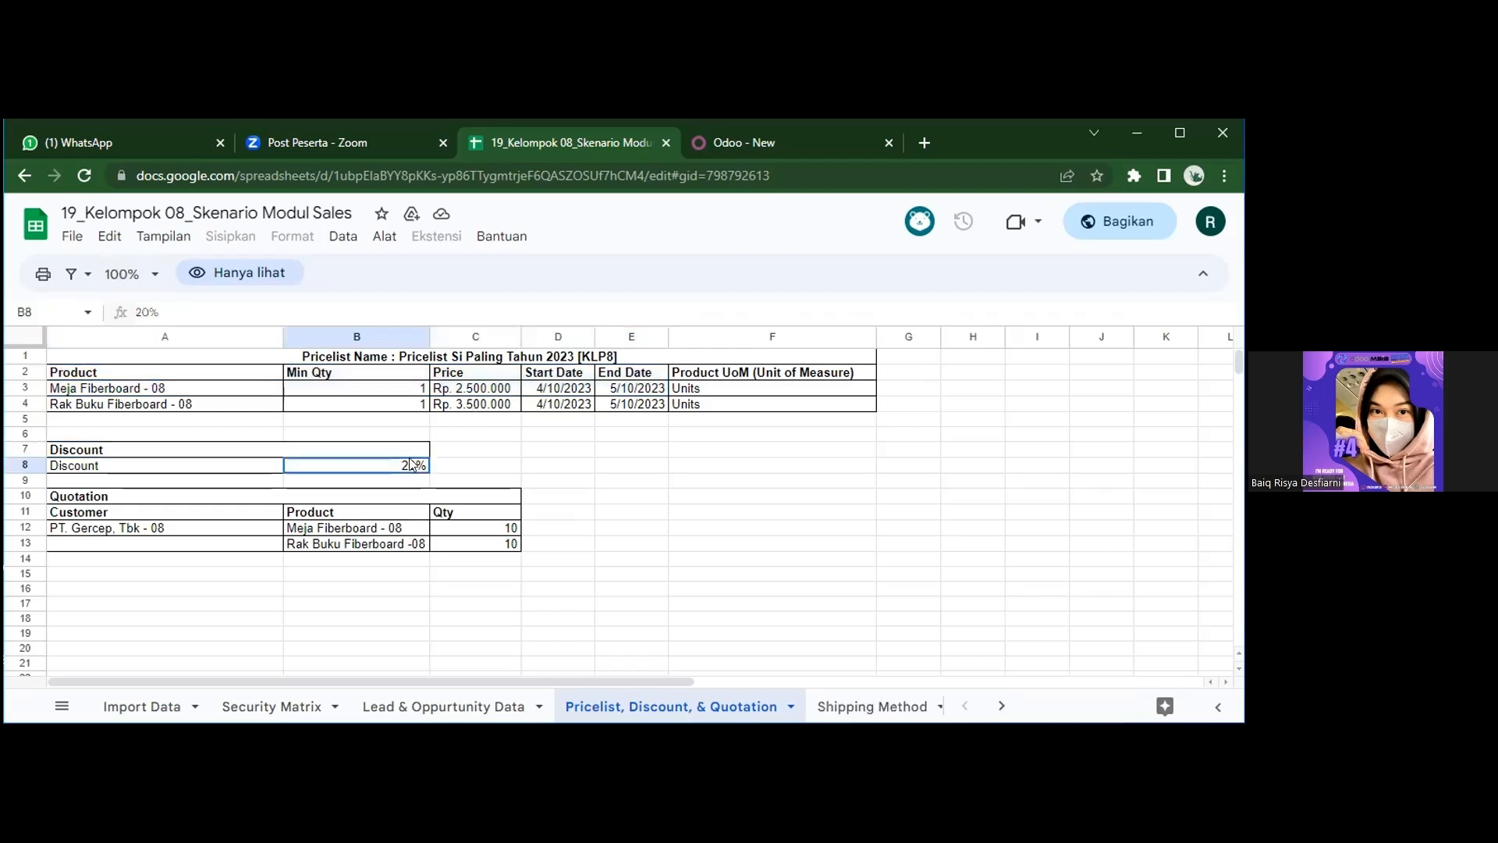
left_click(402, 355)
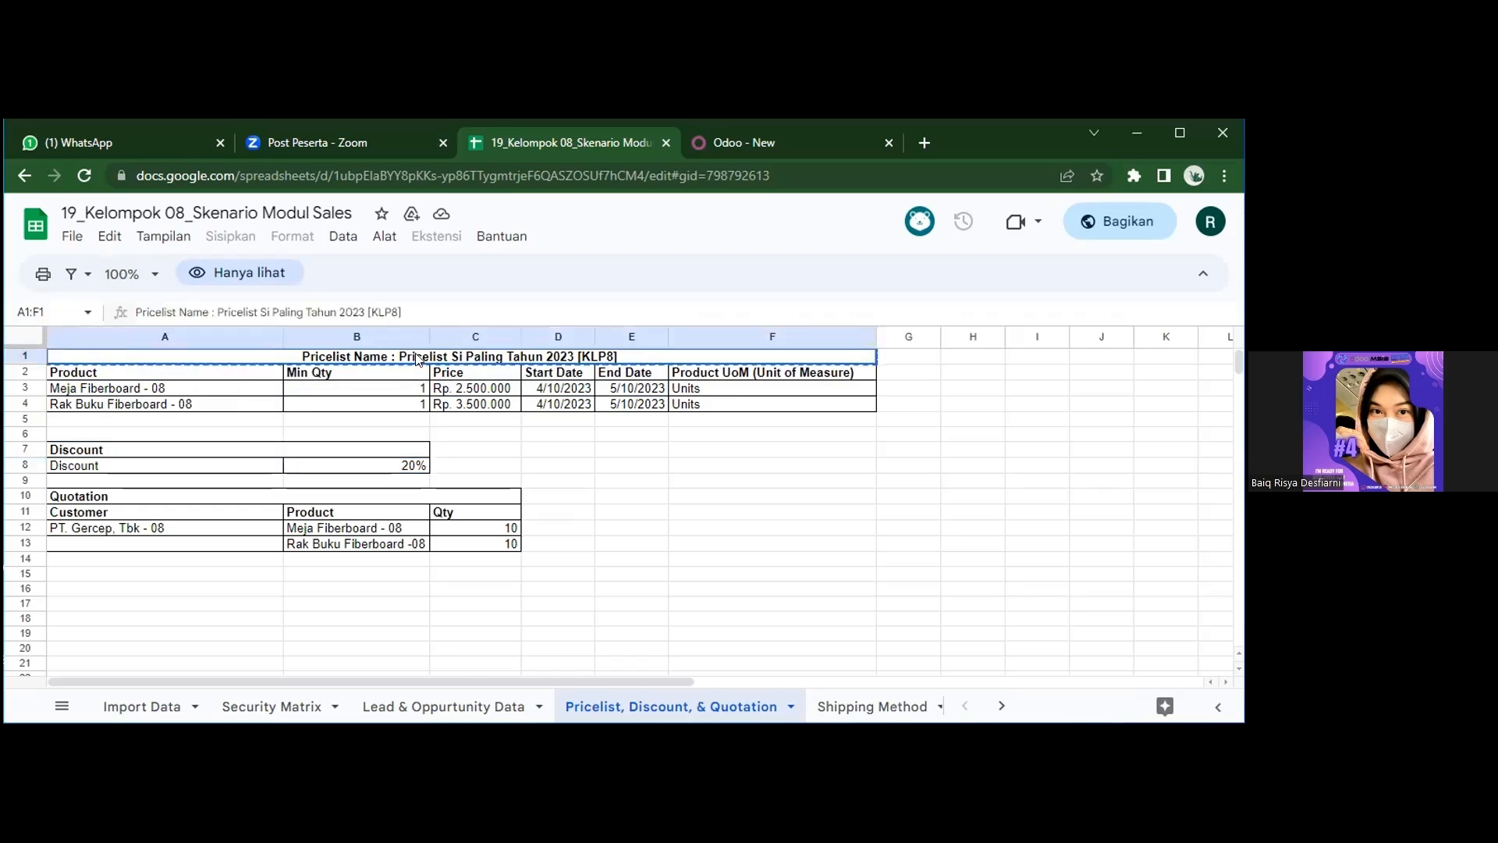
left_click(765, 141)
type("Pricelist Name : Pricelist Si Paling Tahun 2023 [KLP8]")
left_click(226, 325)
key("shift+Home")
key("BackSpace")
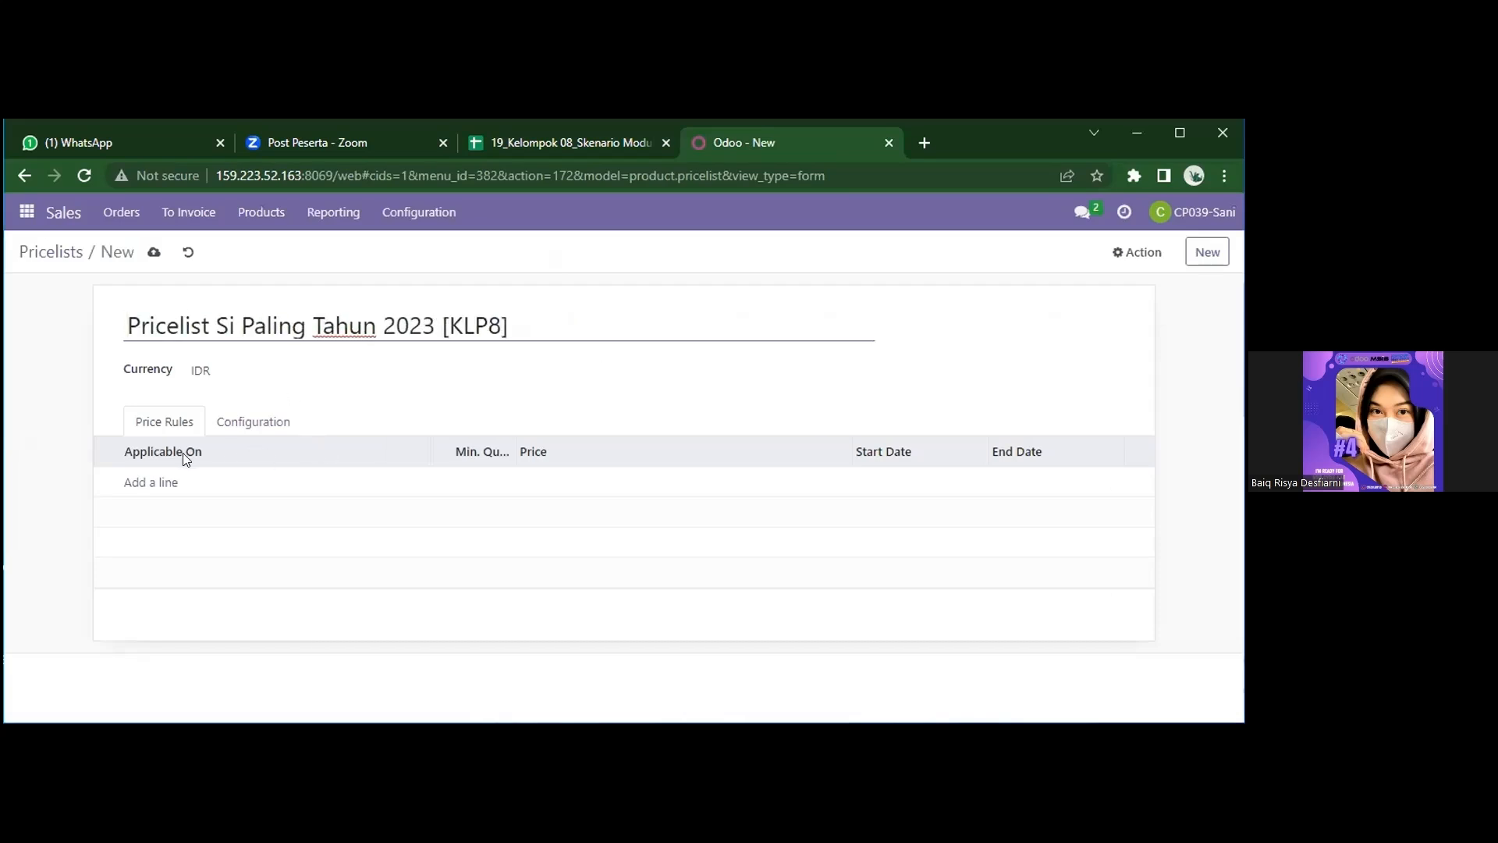
Add a price rule computed as a Discount of 20%, taking the percentage from the scenario spreadsheet
left_click(159, 486)
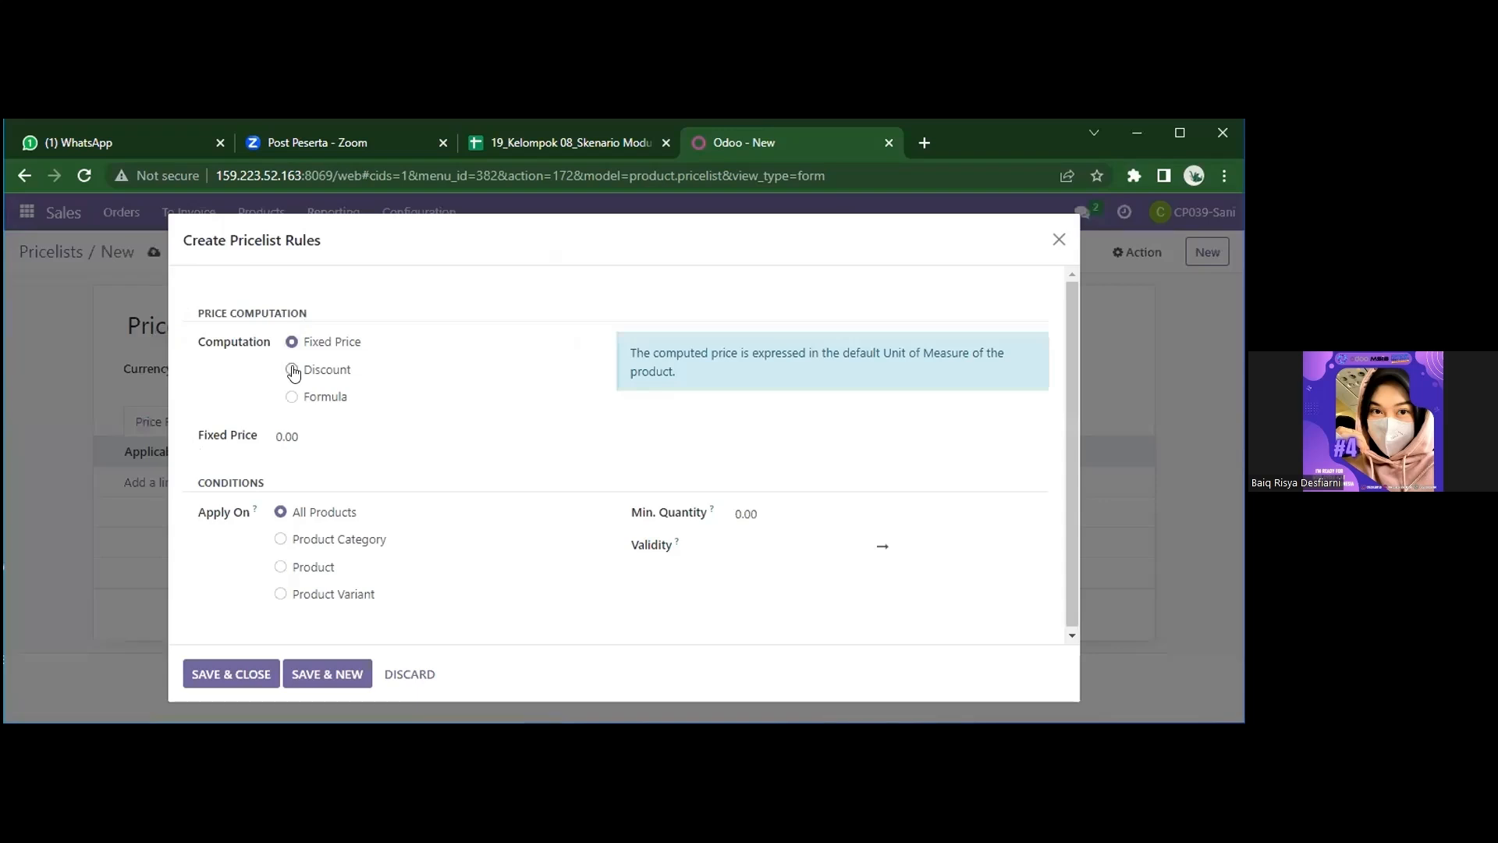
left_click(542, 142)
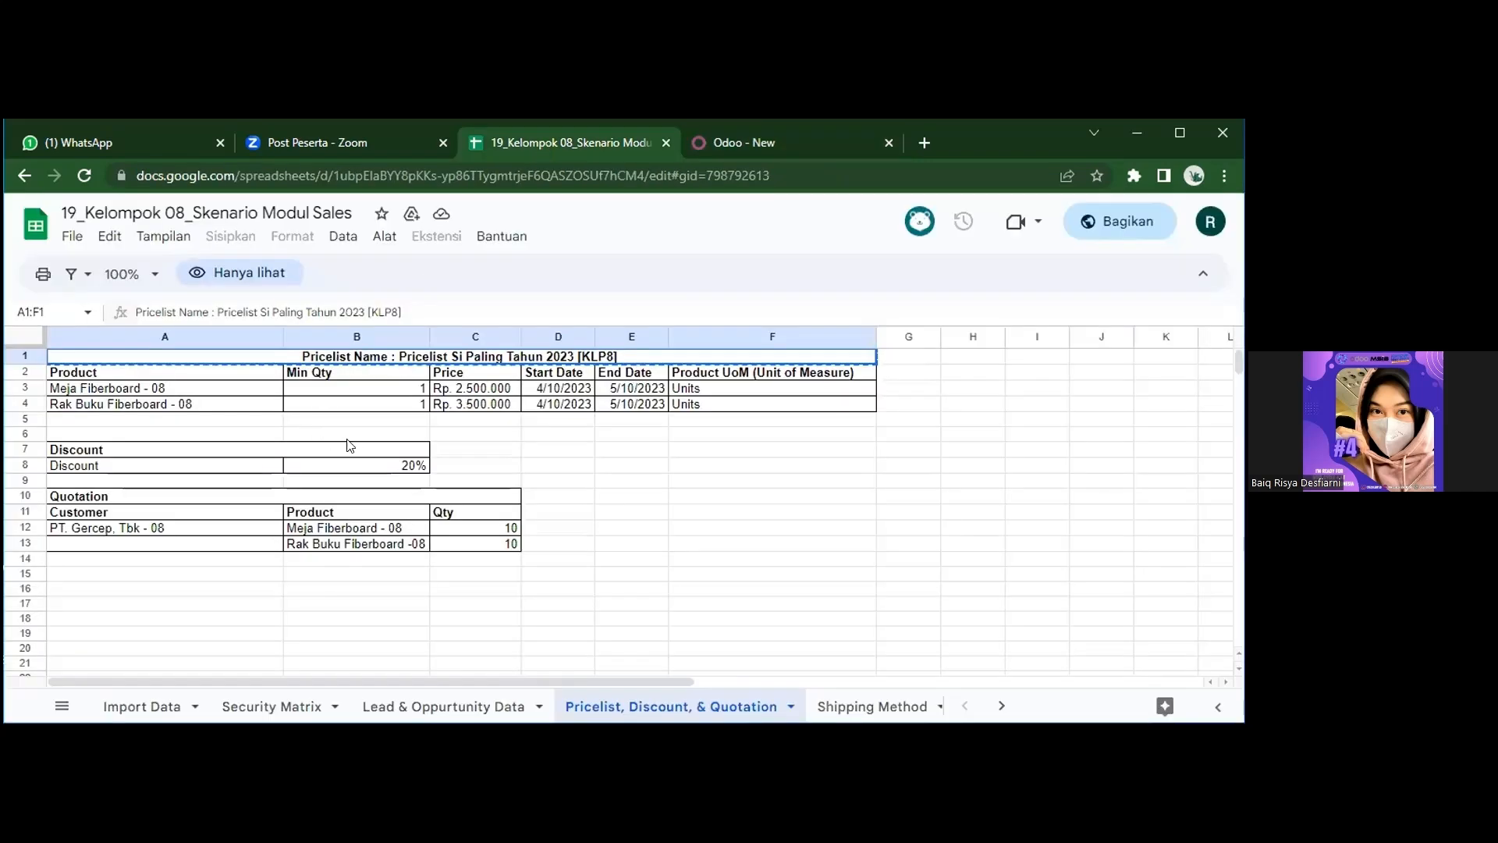
left_click(383, 462)
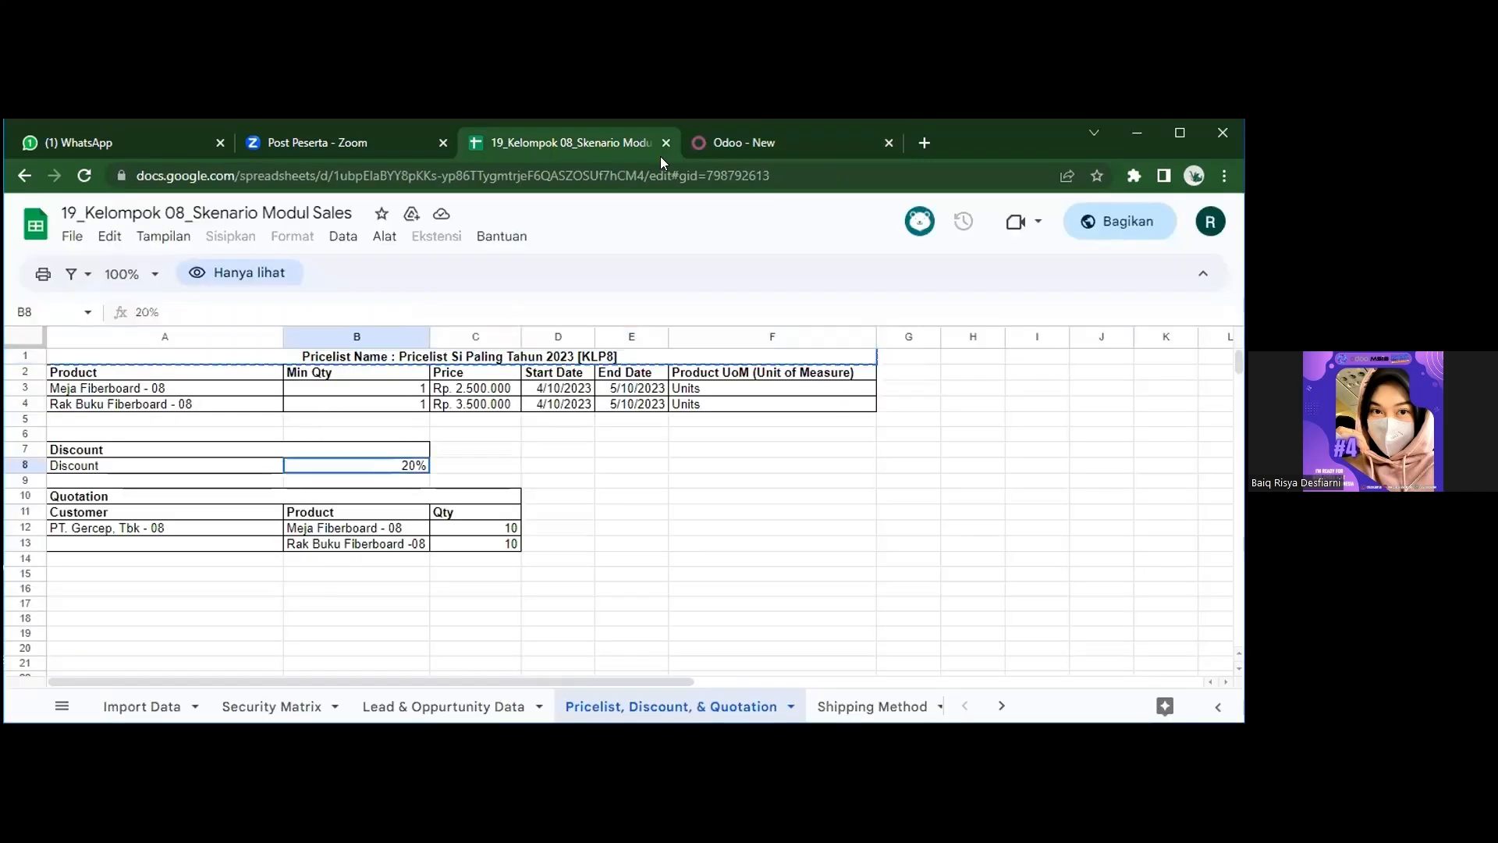
left_click(736, 142)
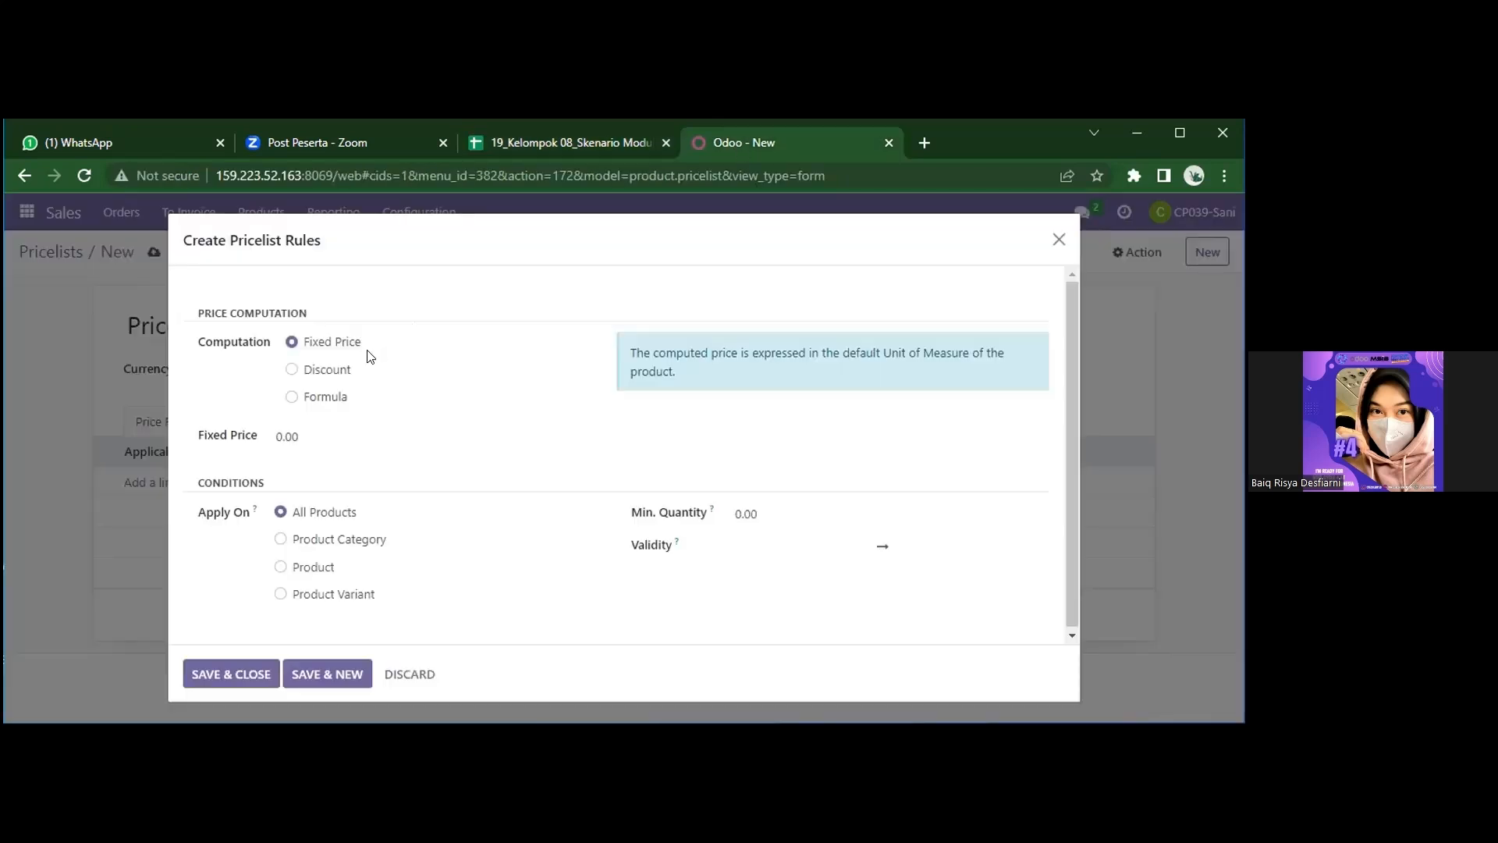
left_click(290, 370)
left_click(302, 434)
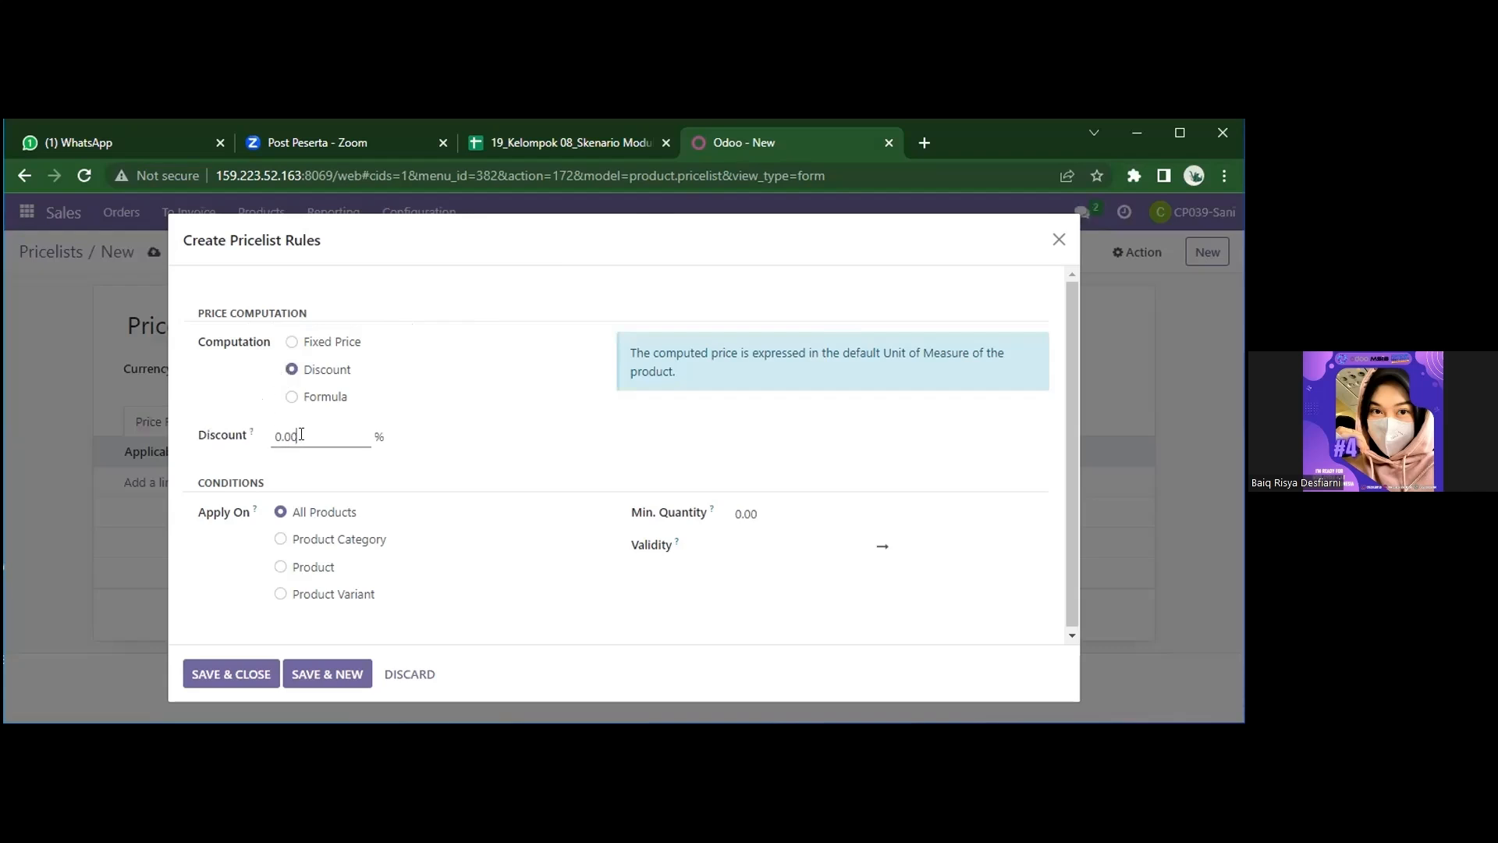
key("BackSpace")
key("BackSpace")
key("BackSpace")
type("20")
Apply the price rule to a Product and set its minimum quantity to 1, as given in the spreadsheet
left_click(279, 567)
left_click(545, 133)
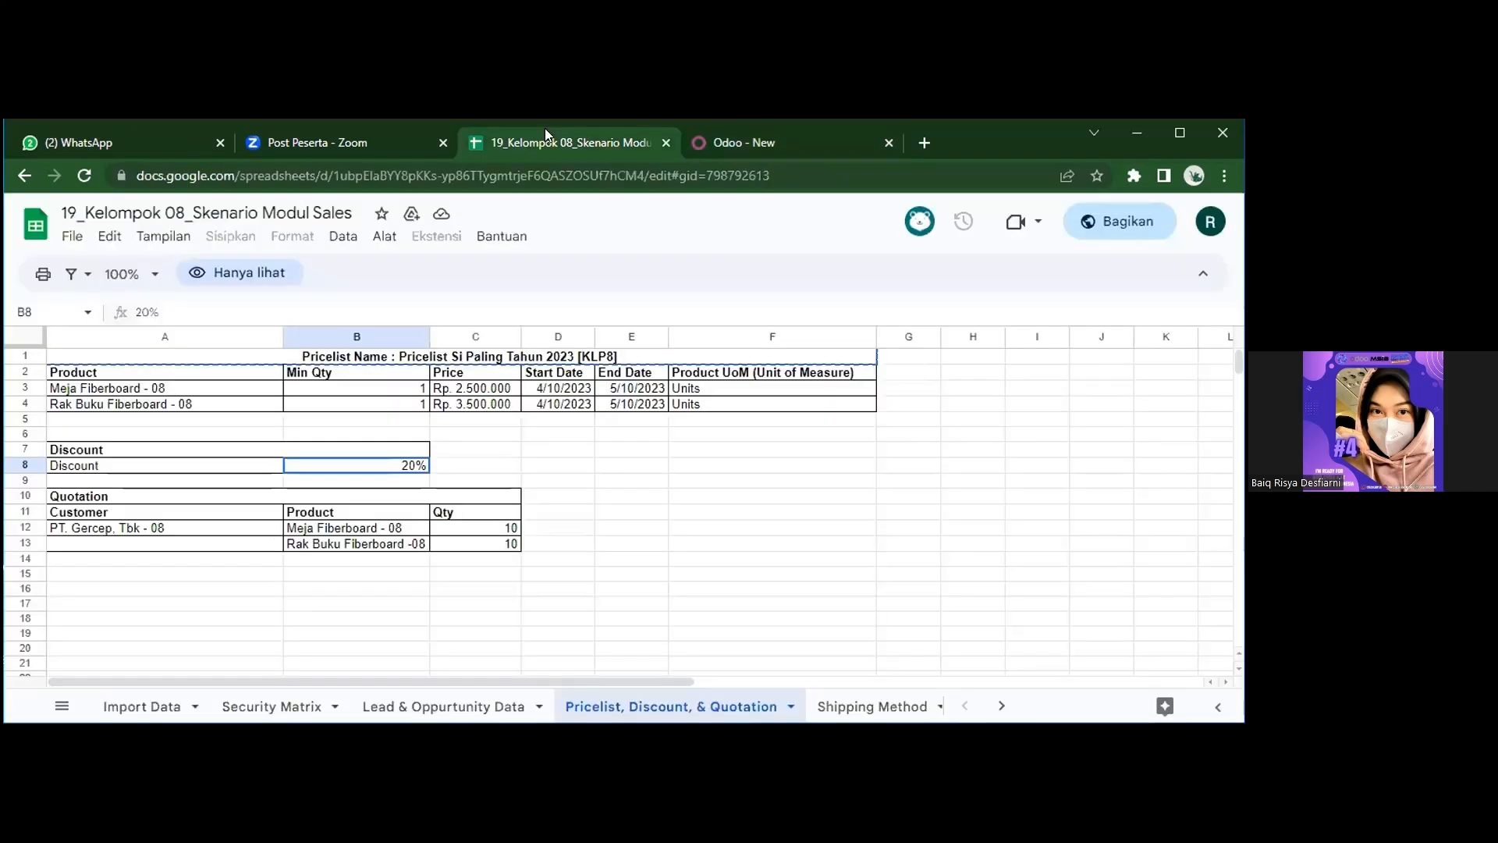
left_click(771, 140)
left_click(763, 511)
key("BackSpace")
key("BackSpace")
key("BackSpace")
key("BackSpace")
type("1")
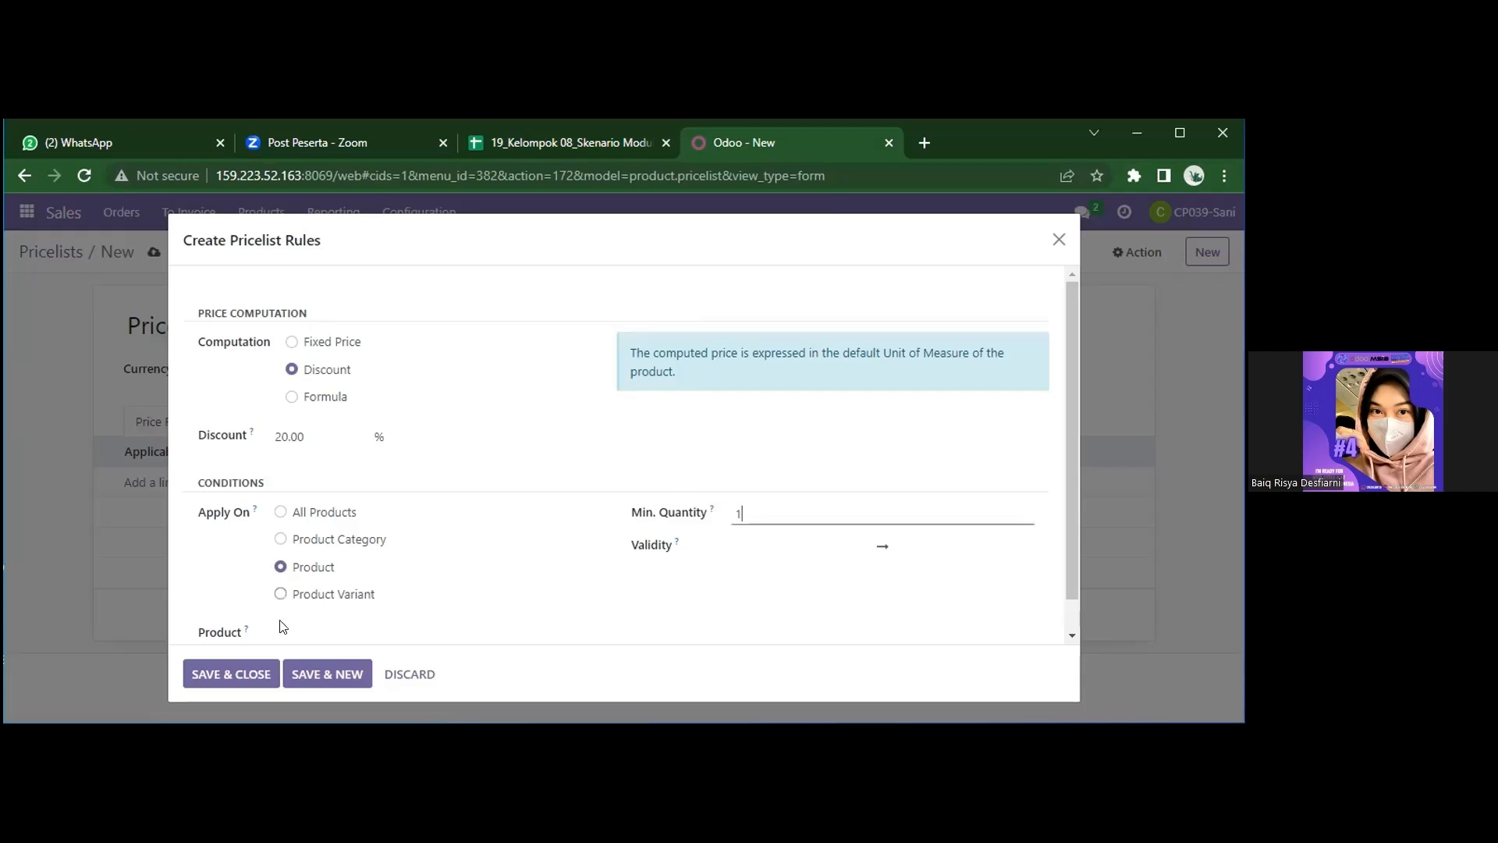
Choose Meja Fiberboard - 08 as the rule's product and save the price rule
left_click(249, 675)
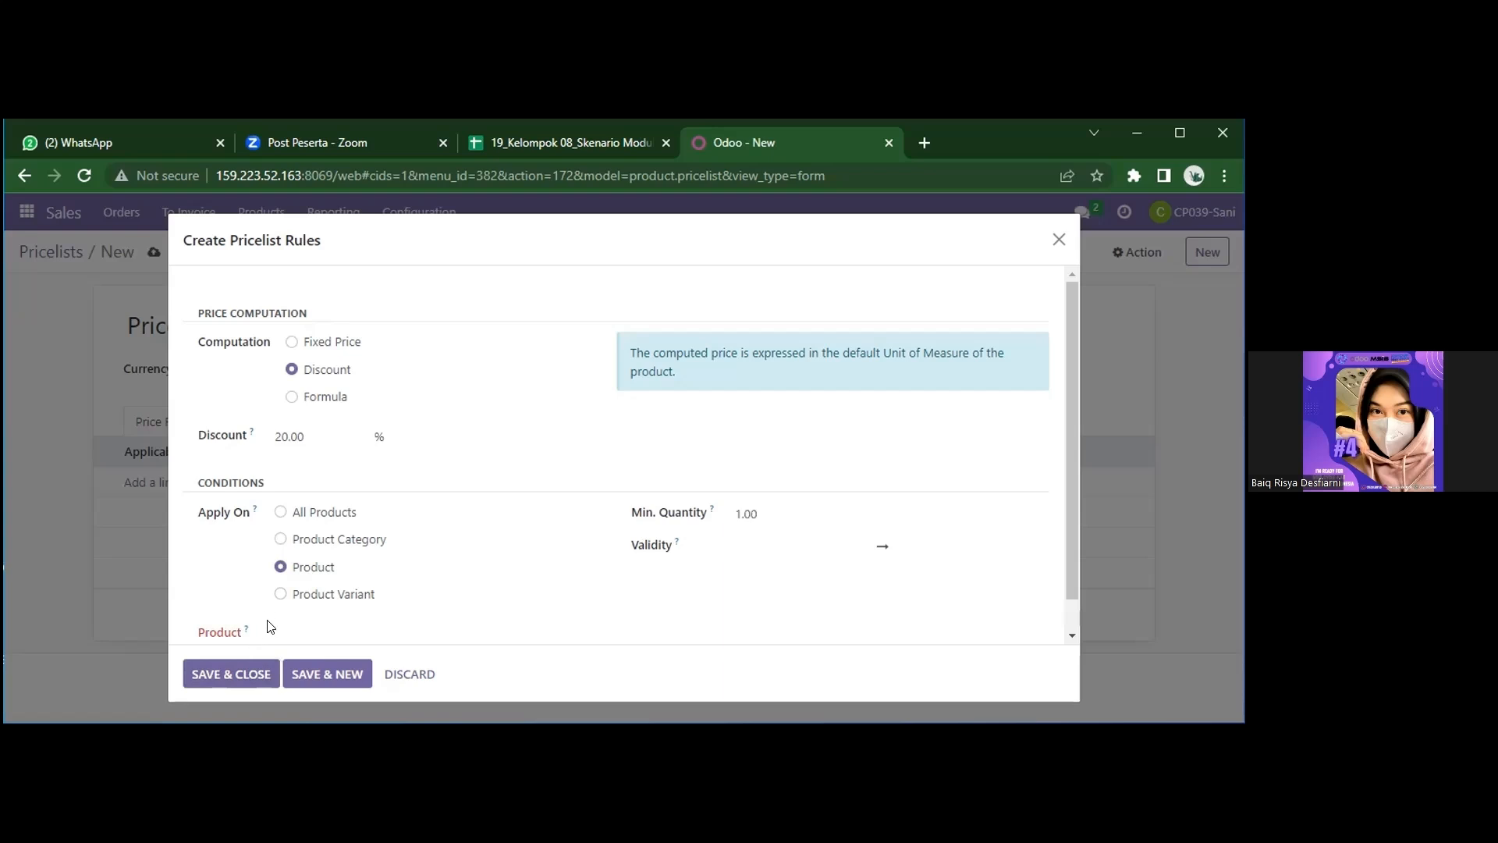
left_click(290, 632)
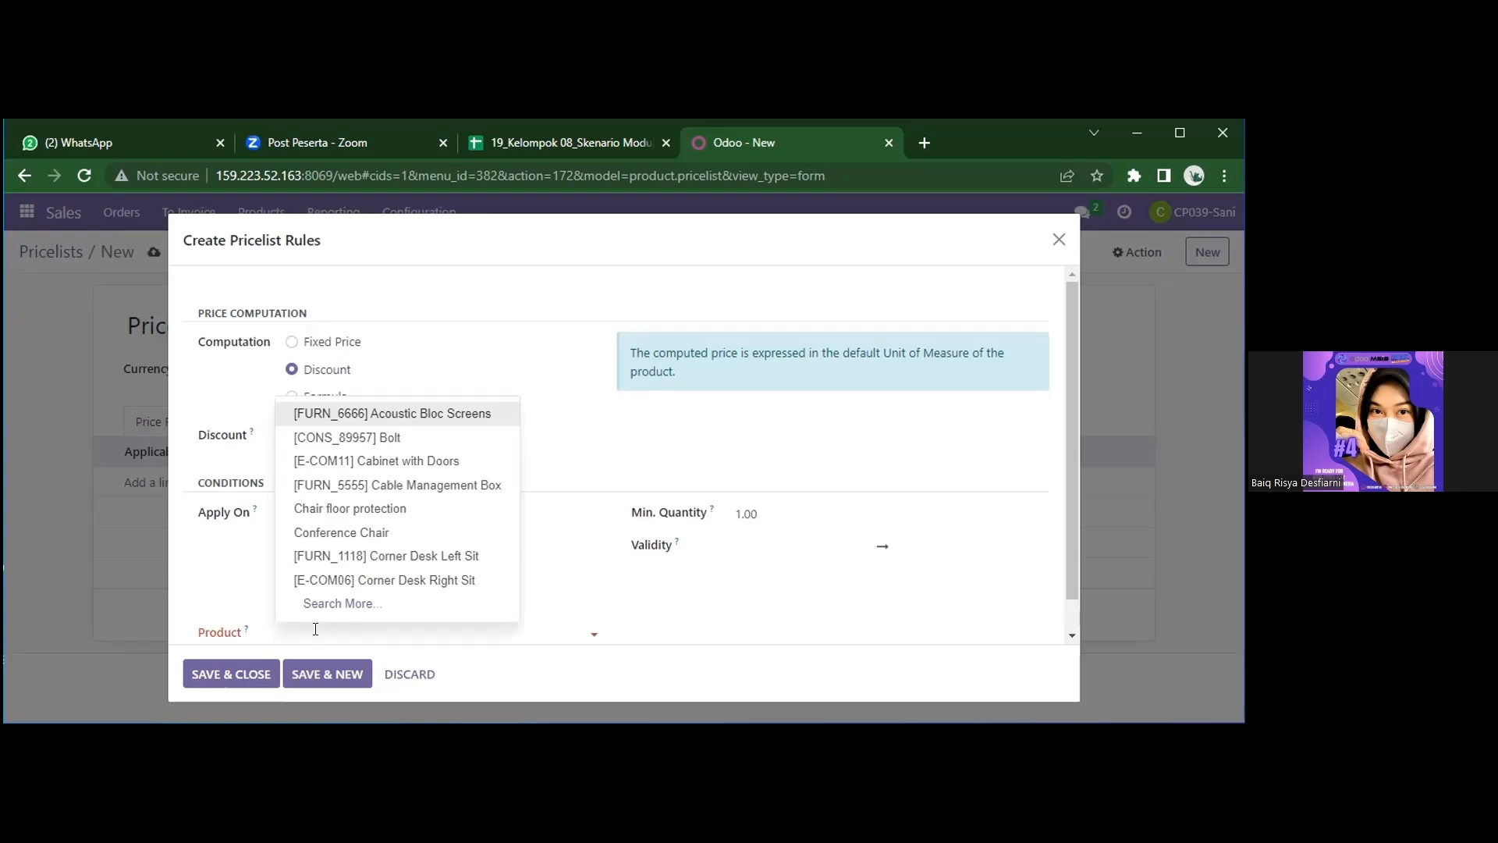
type("meja")
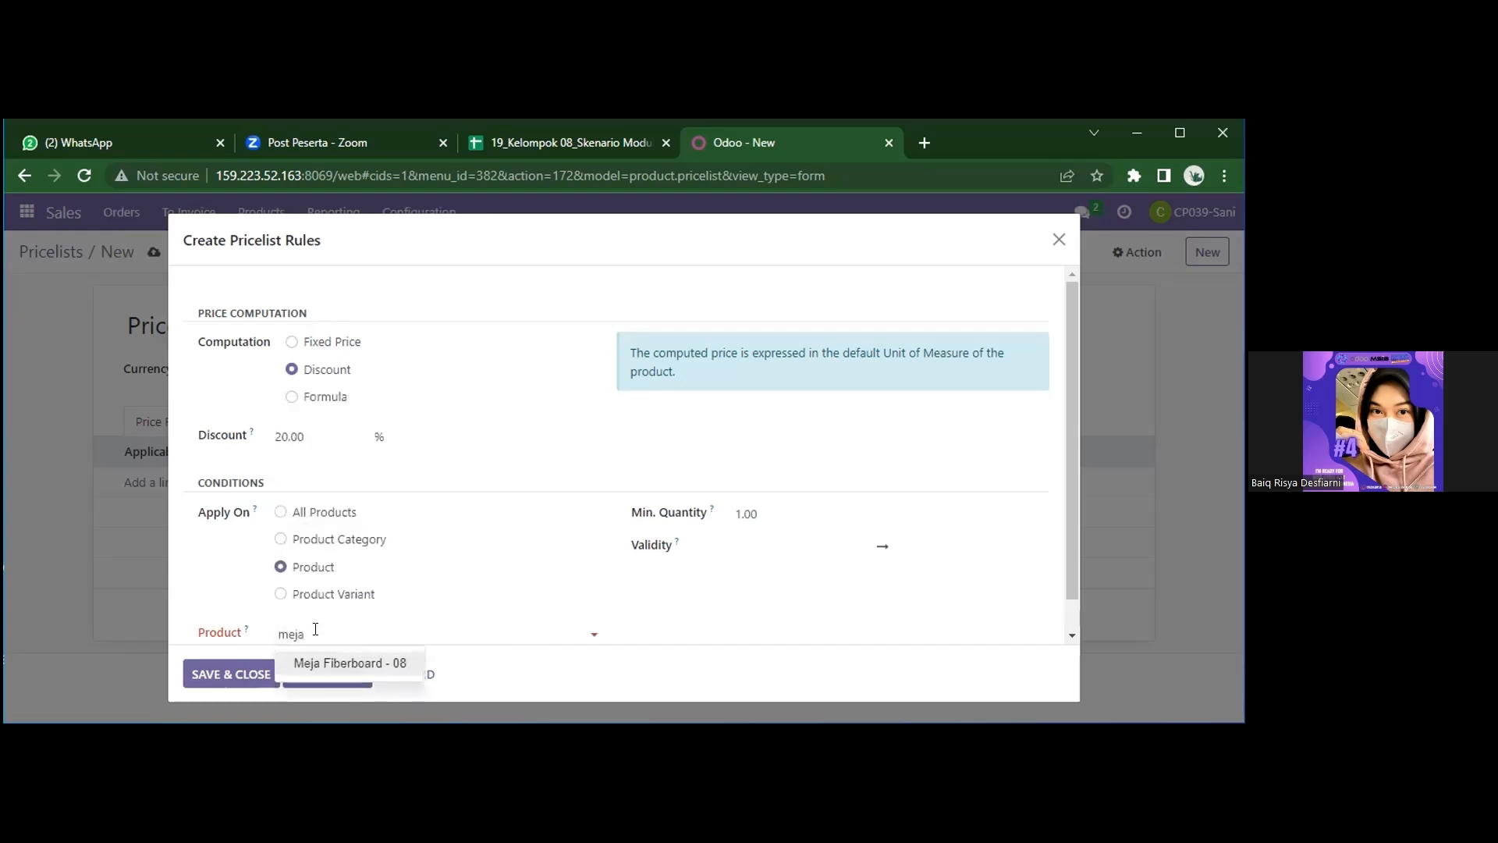
left_click(367, 662)
left_click(250, 673)
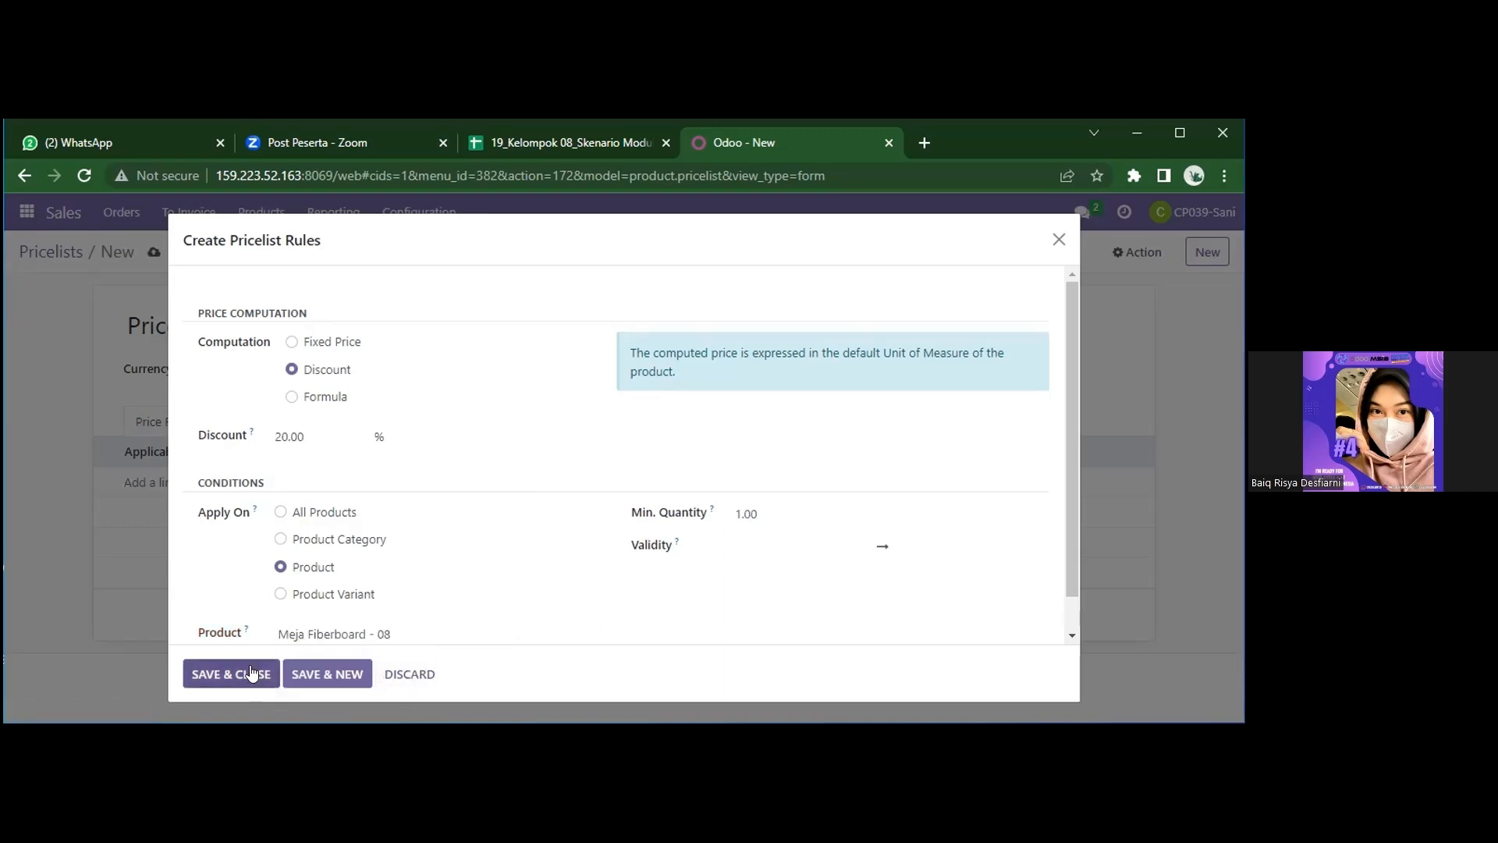
Add a second price rule to the pricelist, computed as a Discount of 20%
left_click(131, 515)
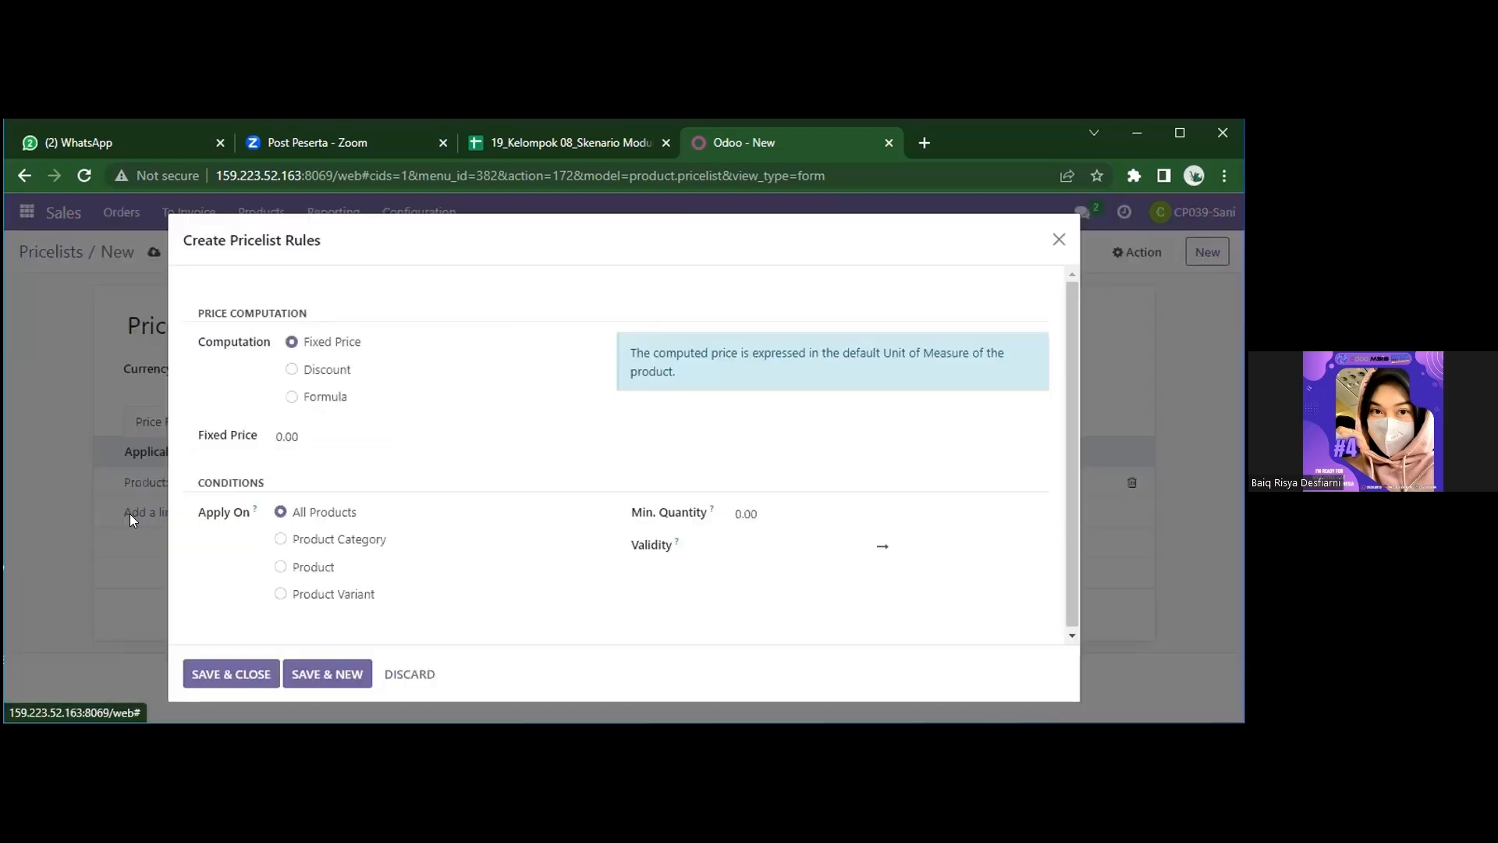
left_click(292, 369)
left_click(301, 434)
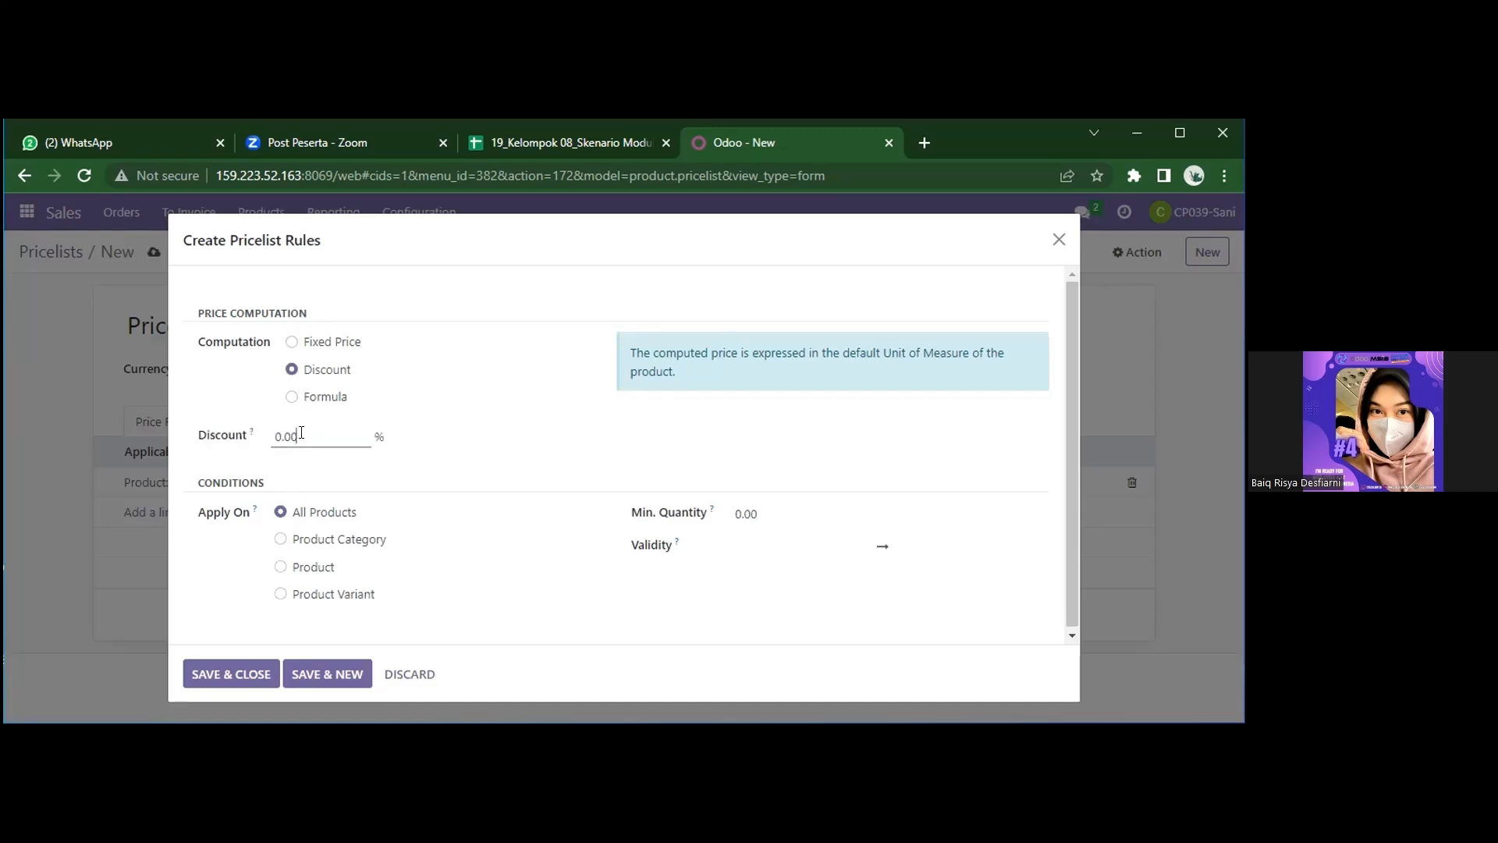
key("BackSpace")
key("BackSpace")
key("BackSpace")
type("20")
Apply the new price rule to the product Rak Buku Fiberboard - 08 with a minimum quantity of 1
left_click(281, 571)
left_click(318, 628)
type("rak buku")
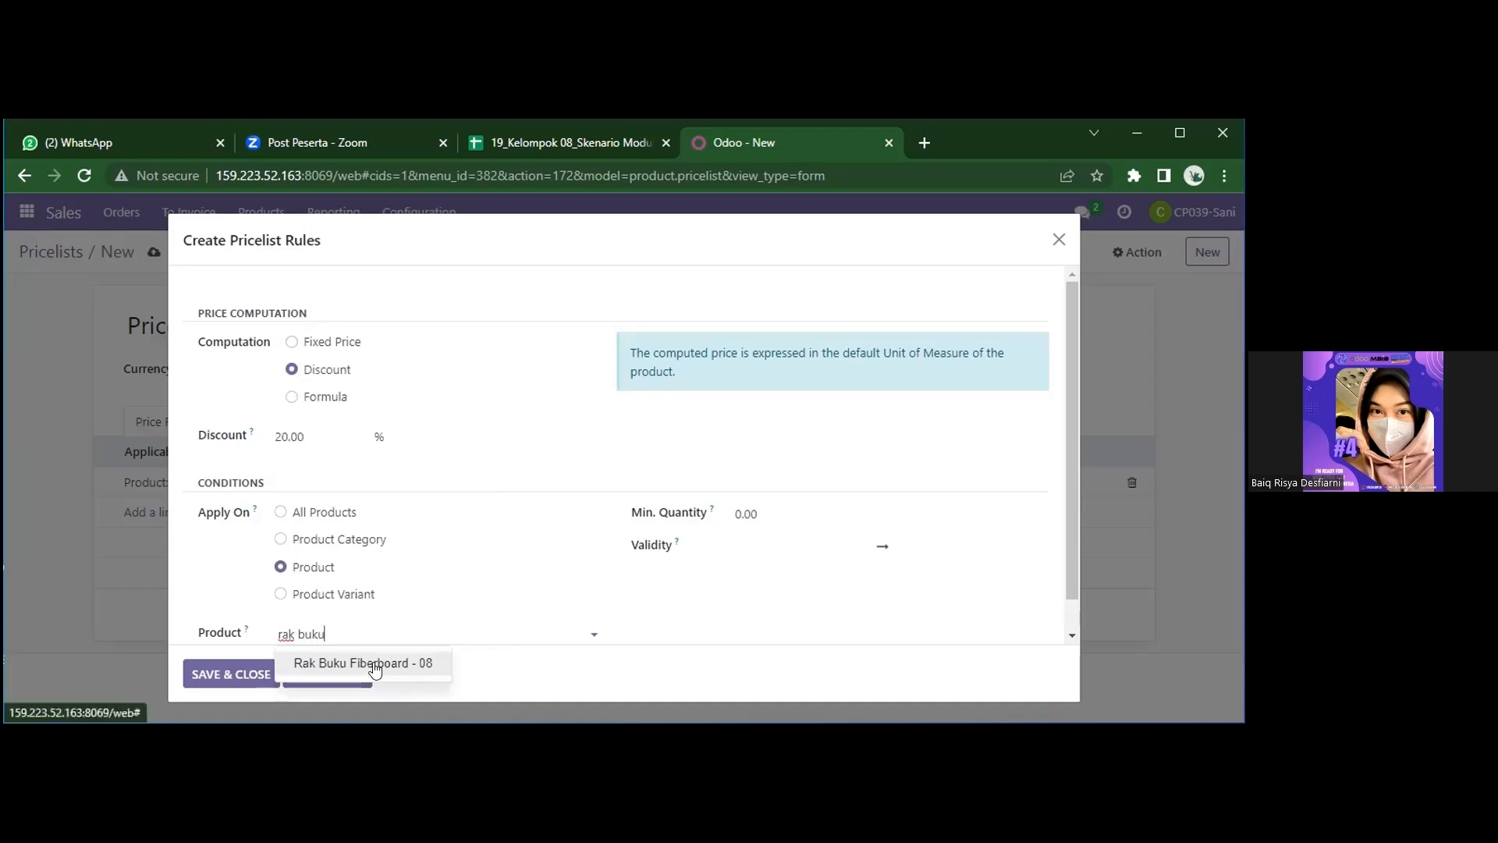
left_click(366, 665)
left_click(745, 513)
key("BackSpace")
key("BackSpace")
key("BackSpace")
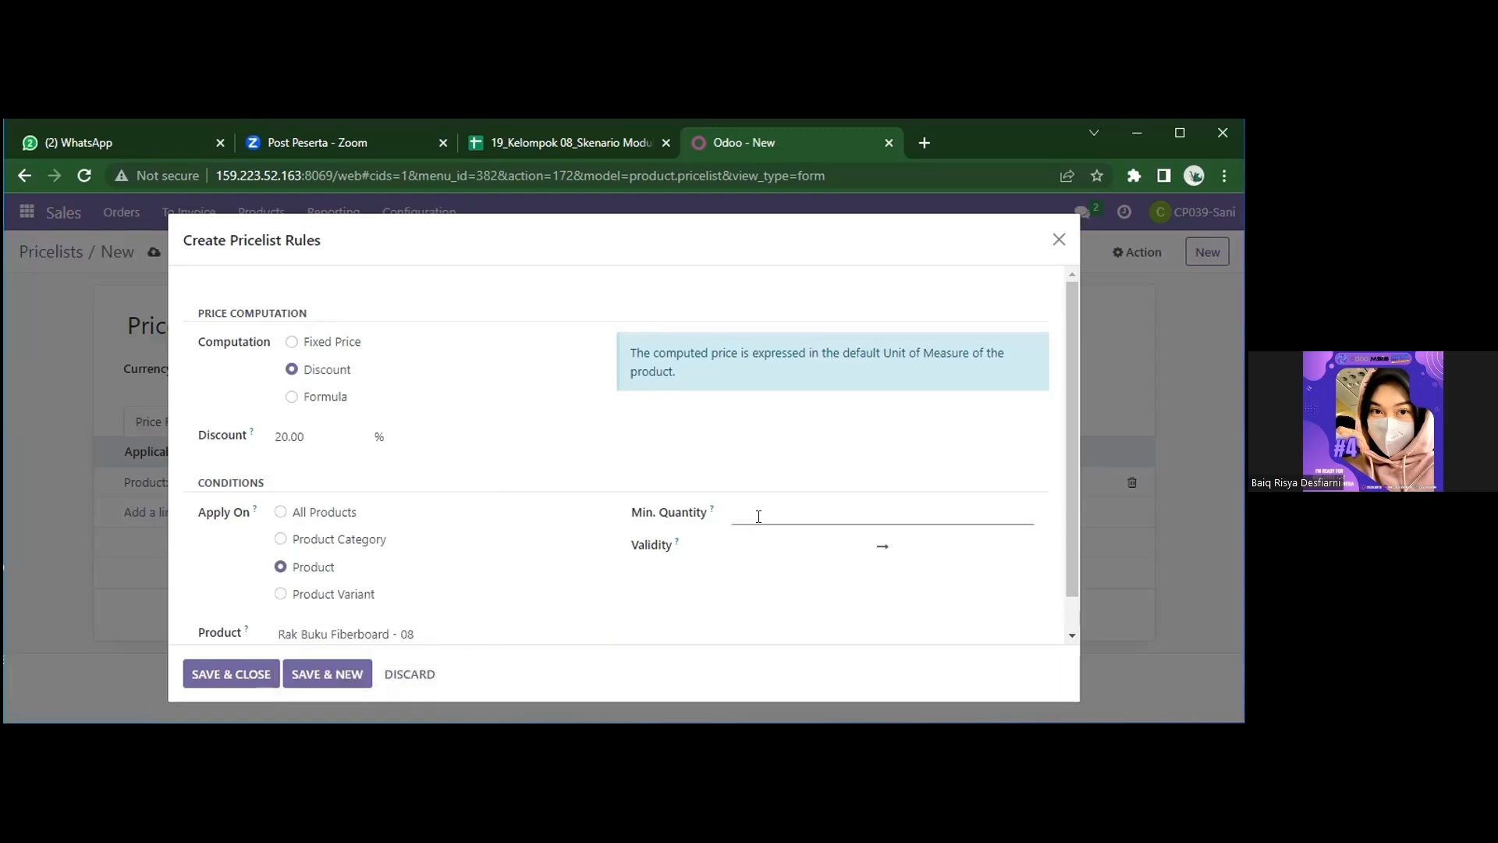
type("1")
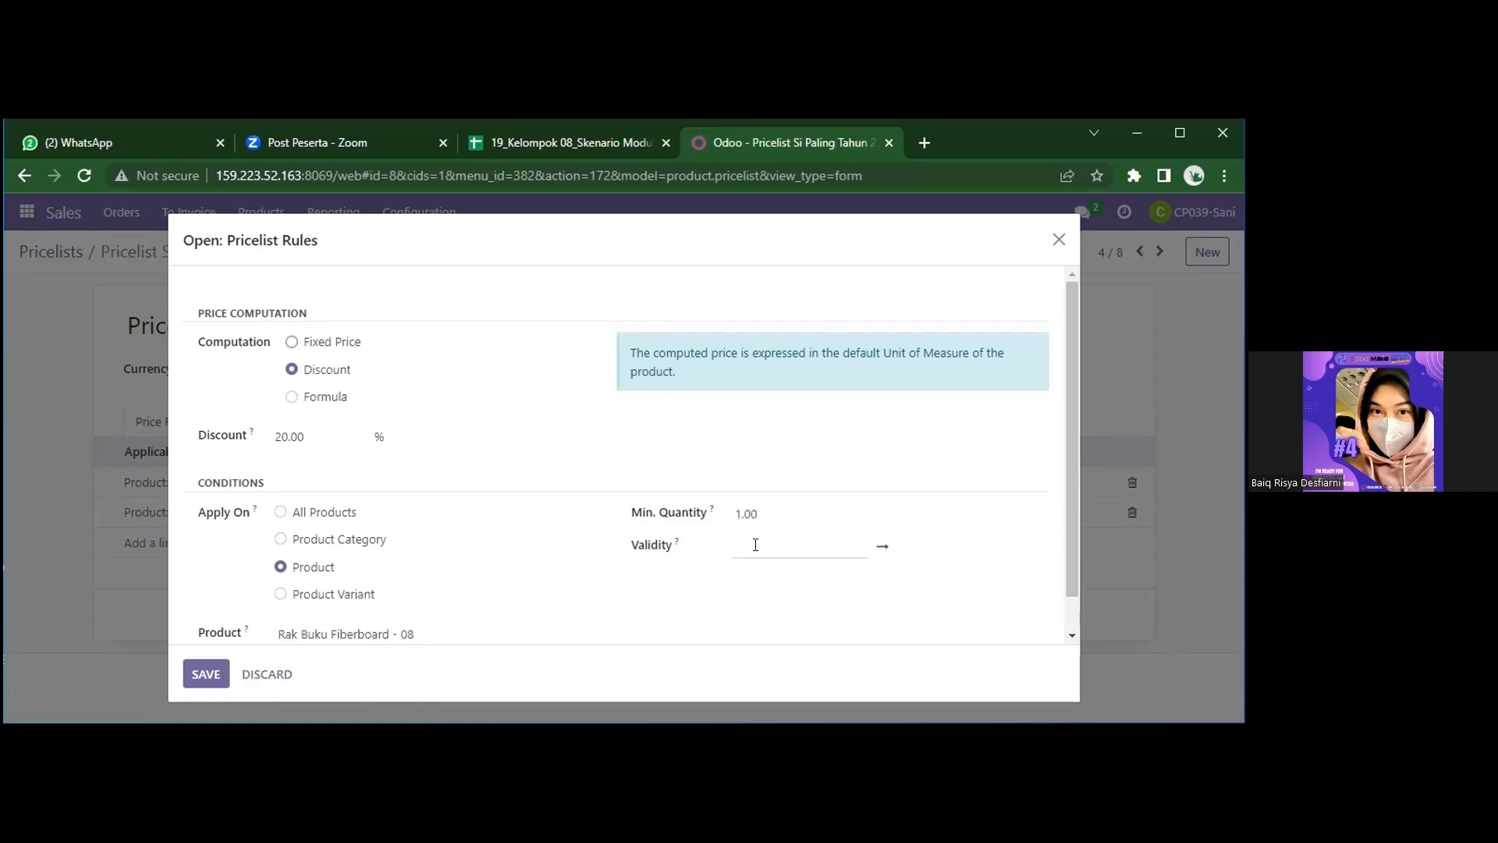
Set the Rak Buku Fiberboard - 08 rule's validity from 04/04/2023 to 05/05/2023 and save the rule
left_click(755, 545)
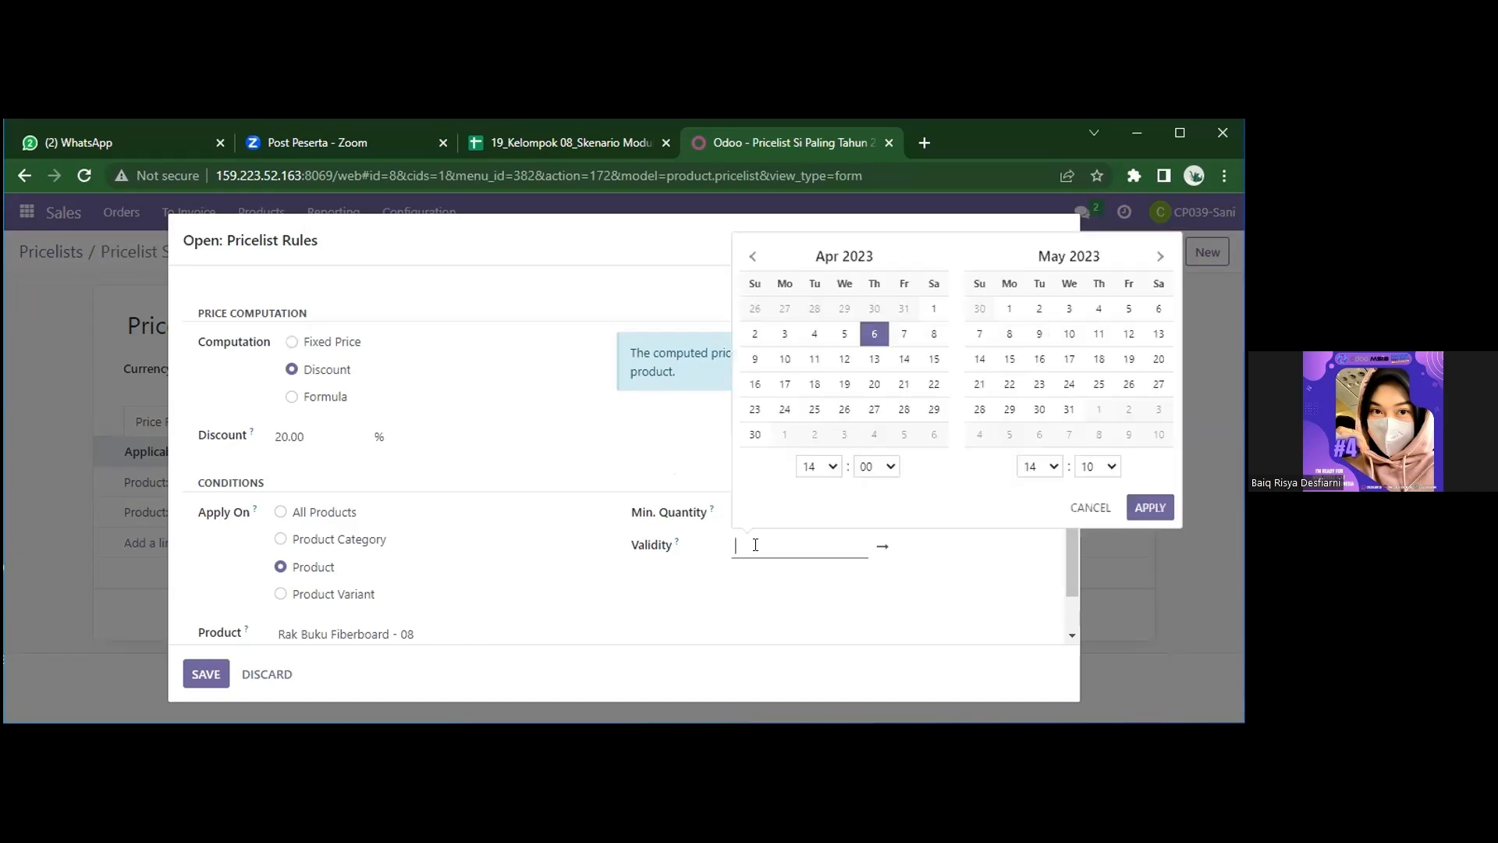
left_click(813, 336)
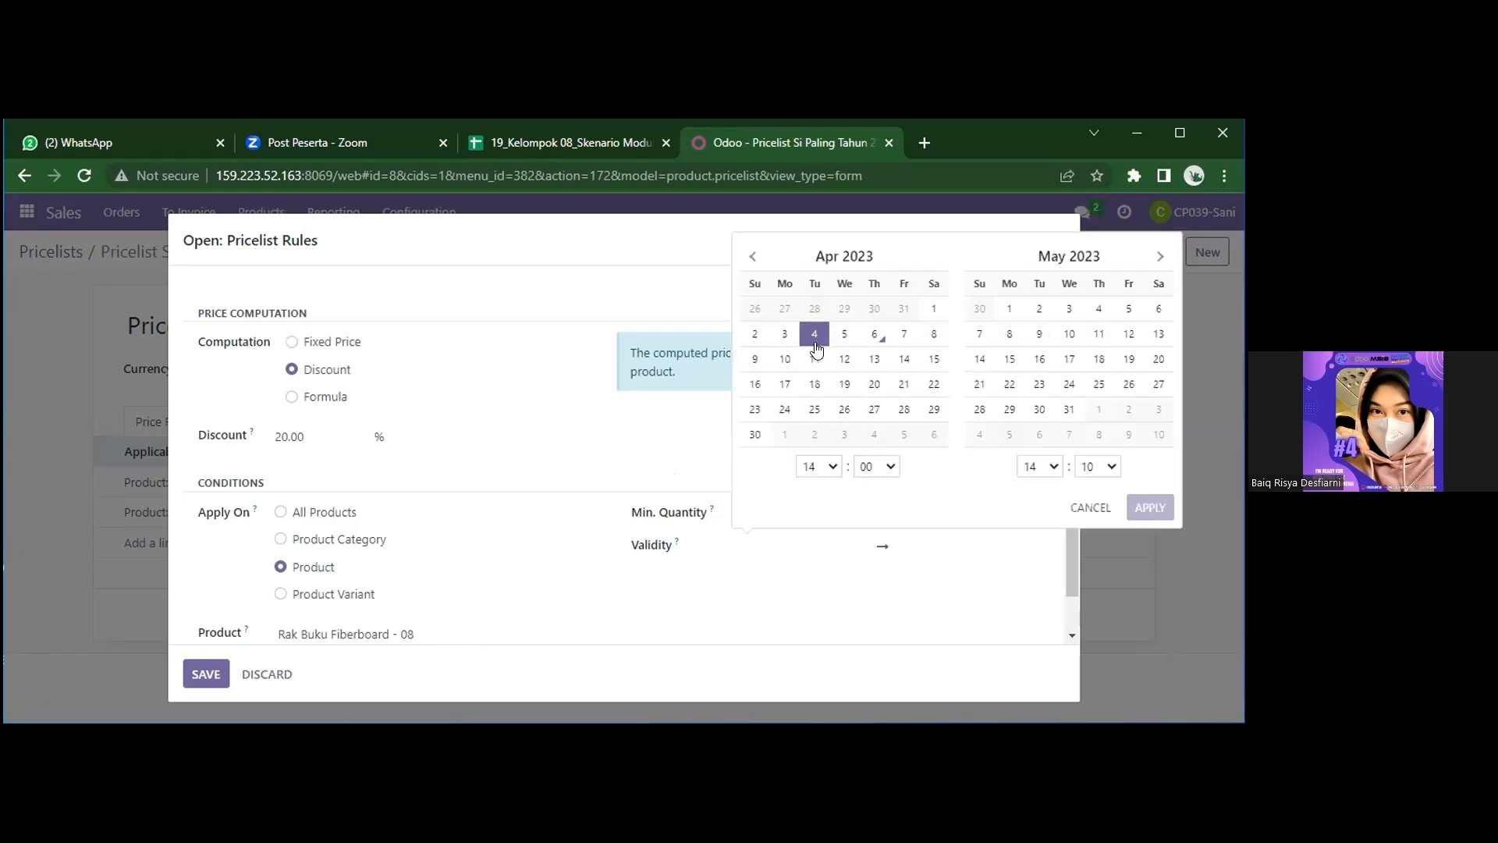
left_click(1129, 310)
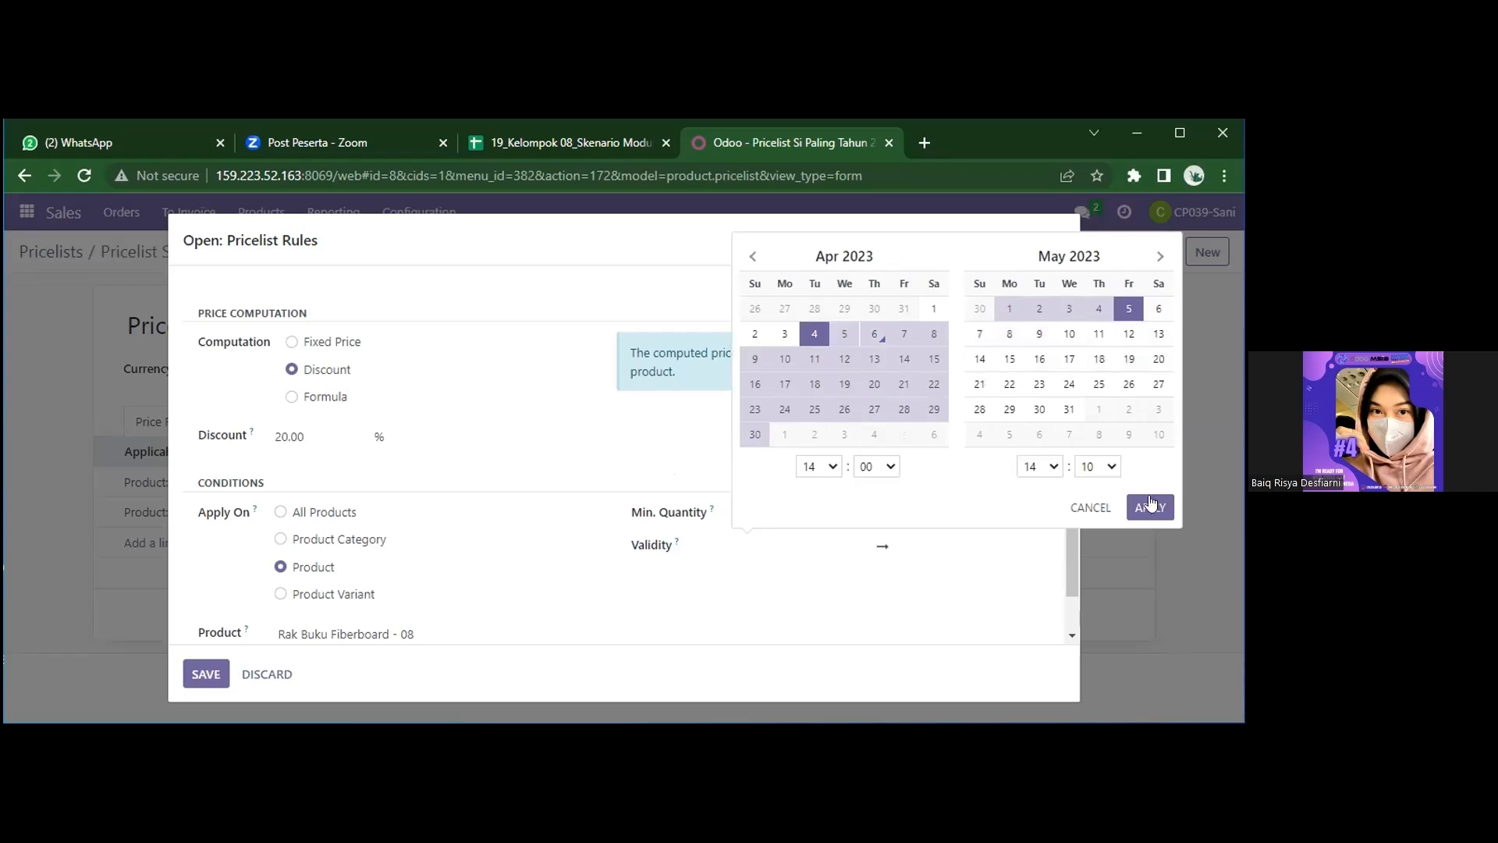
left_click(1150, 508)
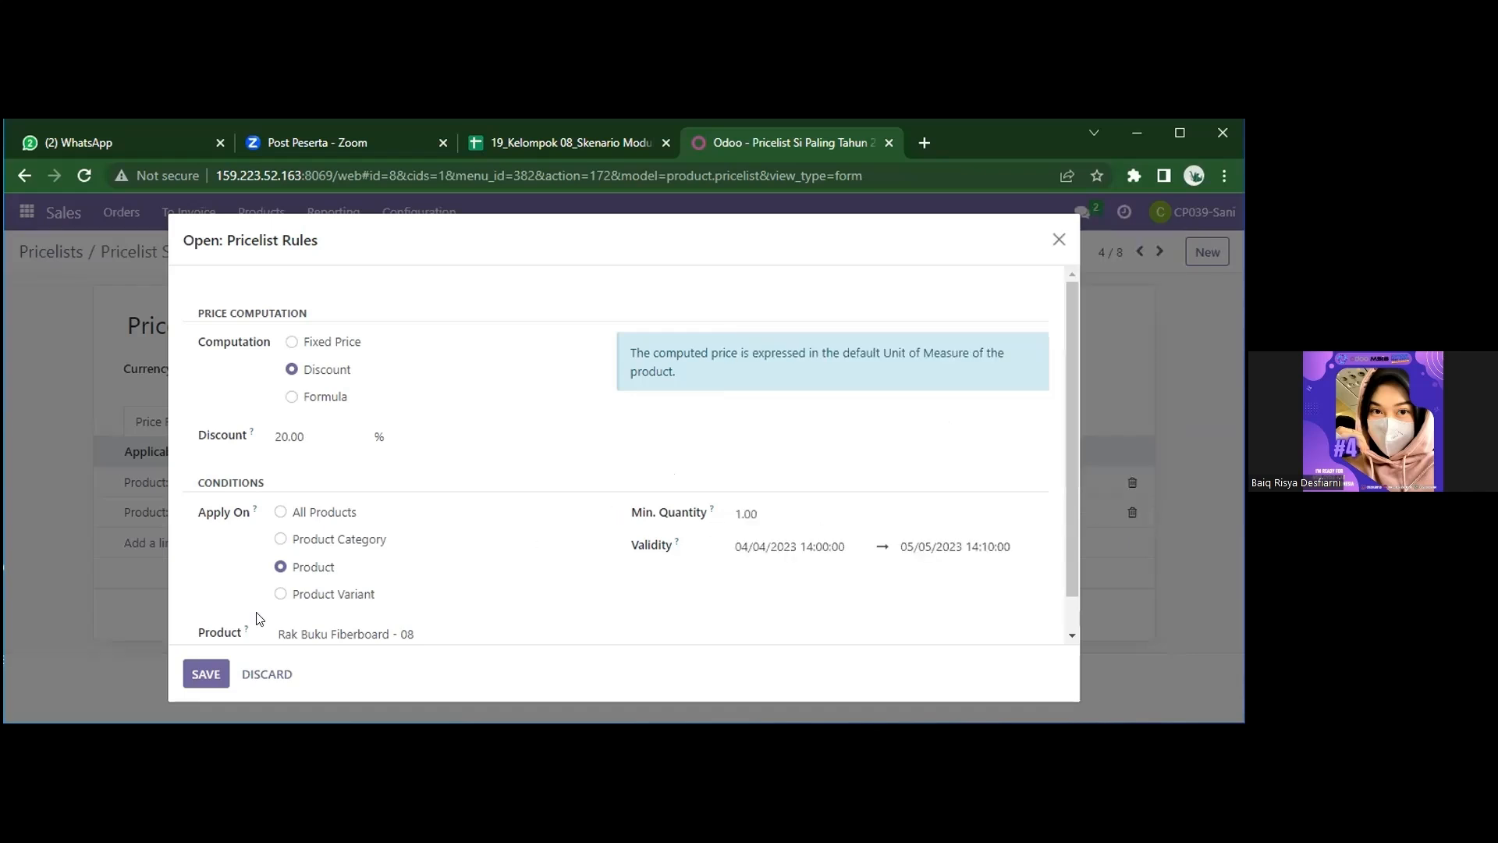
left_click(205, 673)
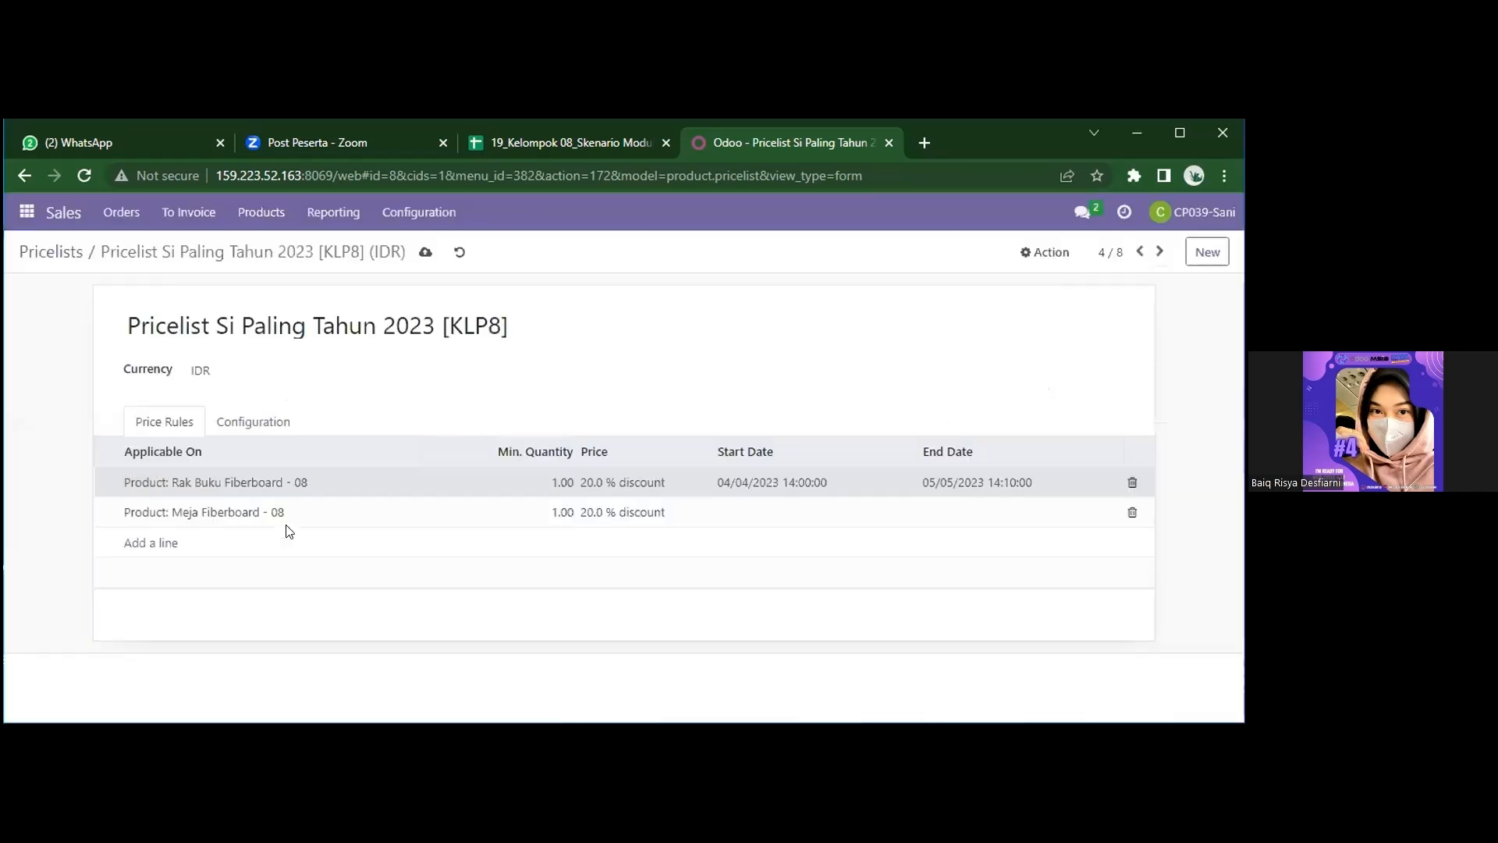
Set the Meja Fiberboard - 08 rule's validity from 04/04/2023 to 05/05/2023, and save the rule and the pricelist
left_click(194, 517)
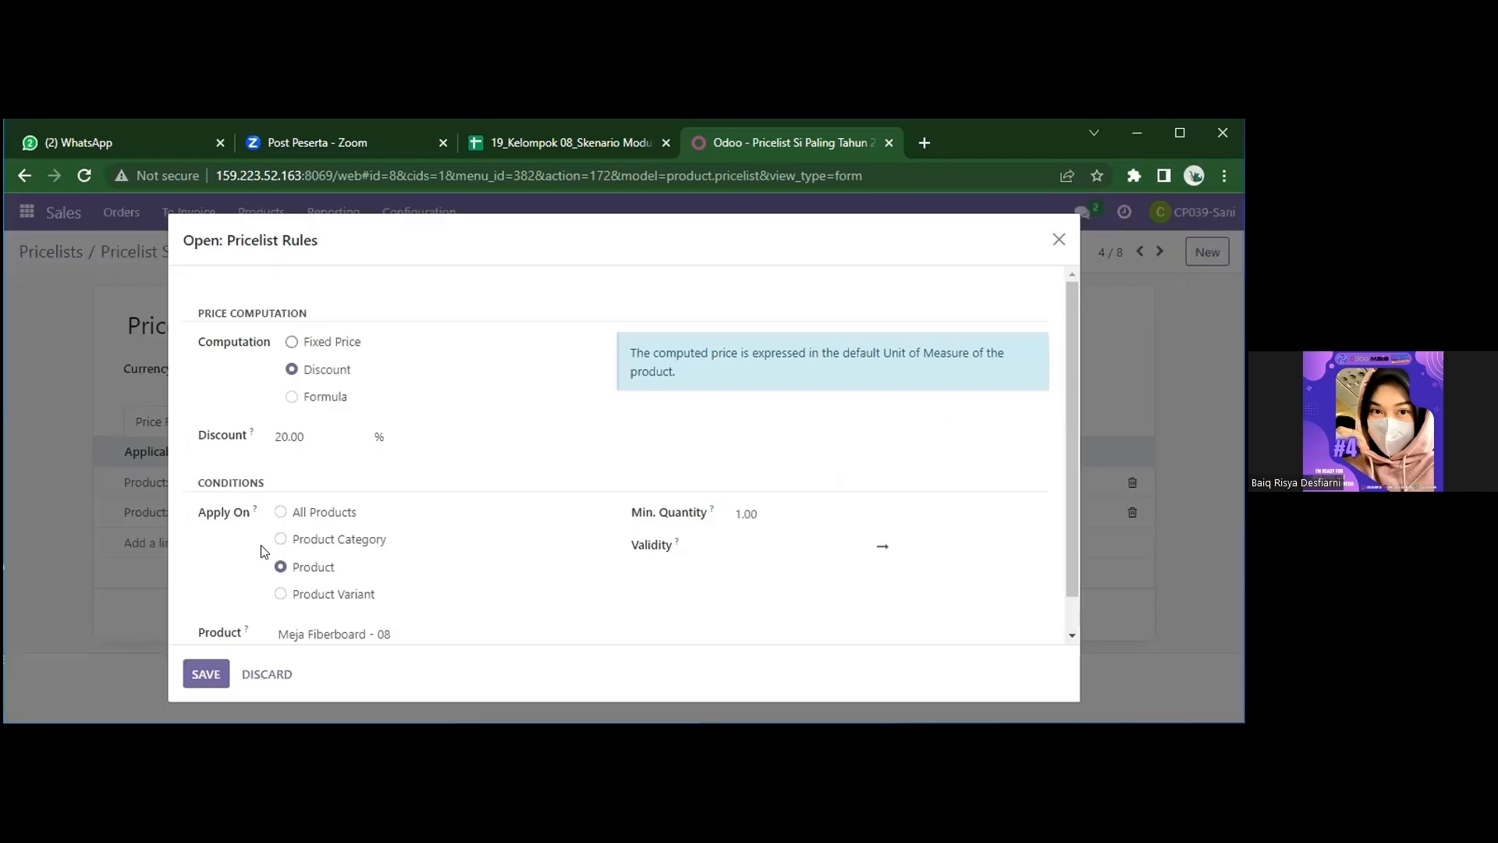
left_click(802, 543)
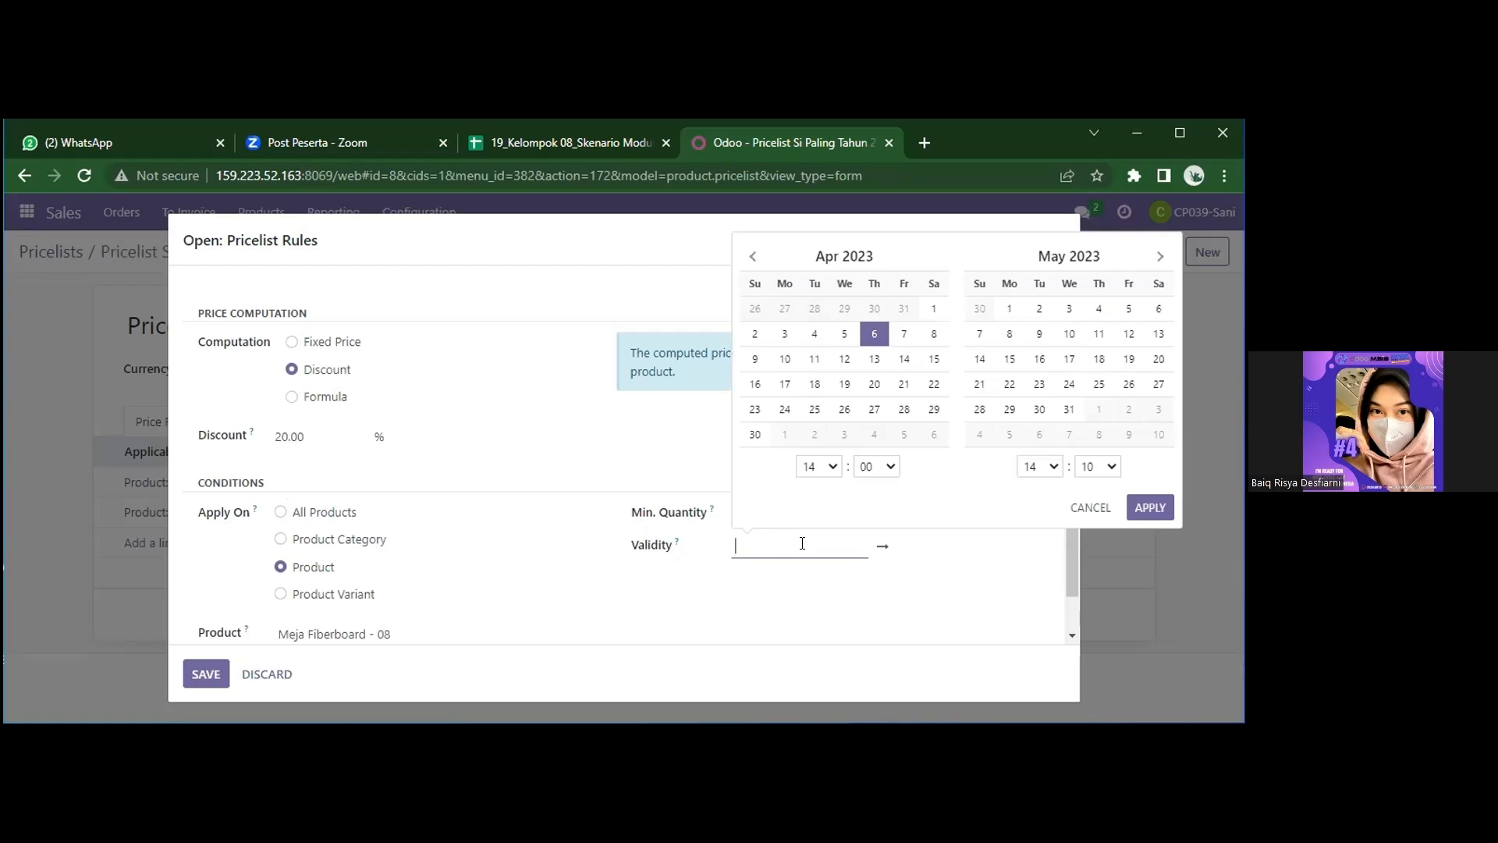
left_click(814, 334)
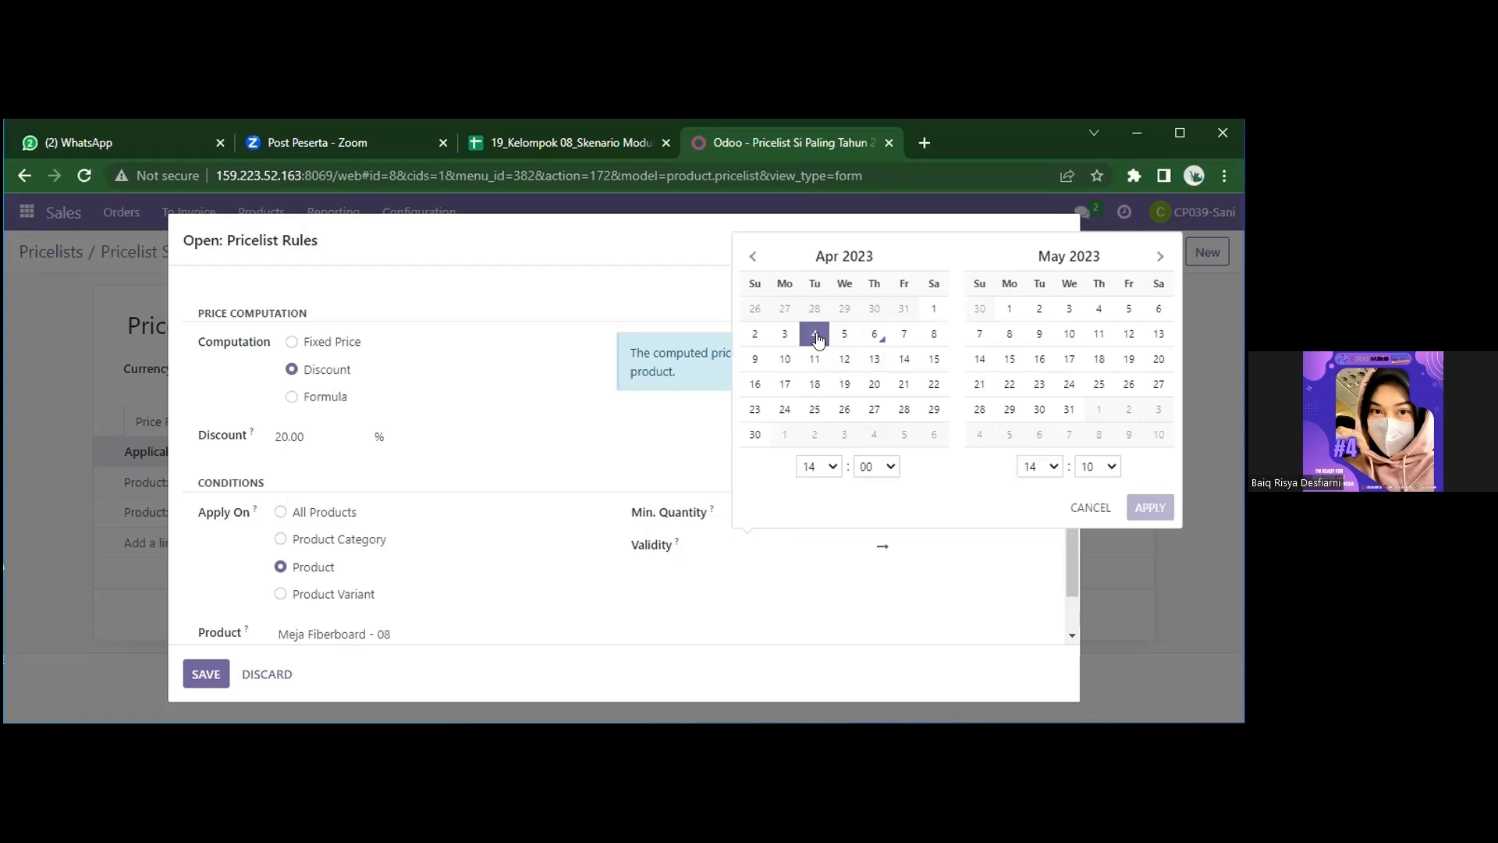
left_click(1128, 309)
left_click(1155, 509)
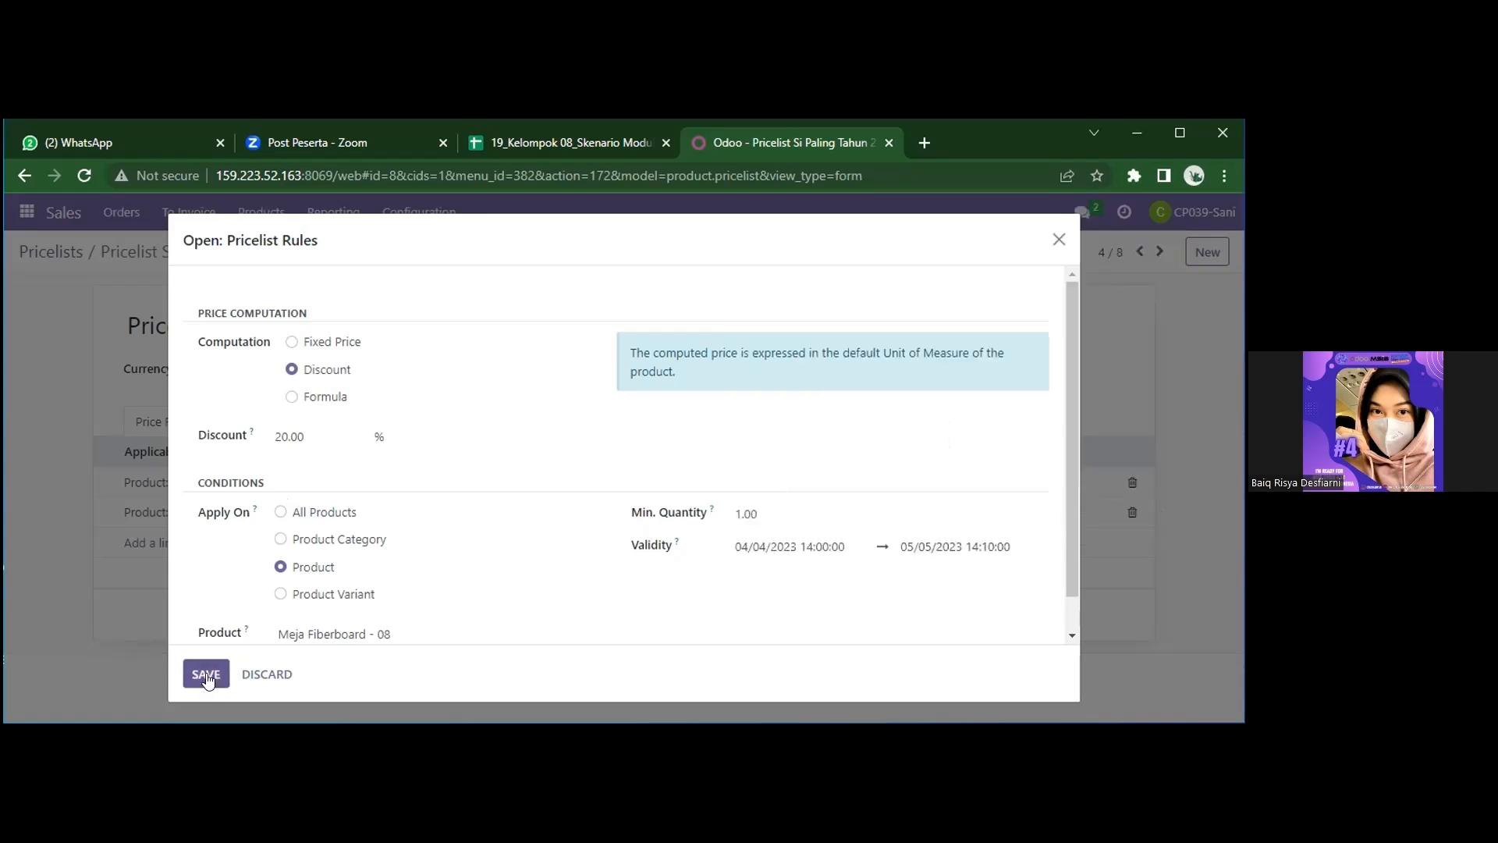
left_click(206, 674)
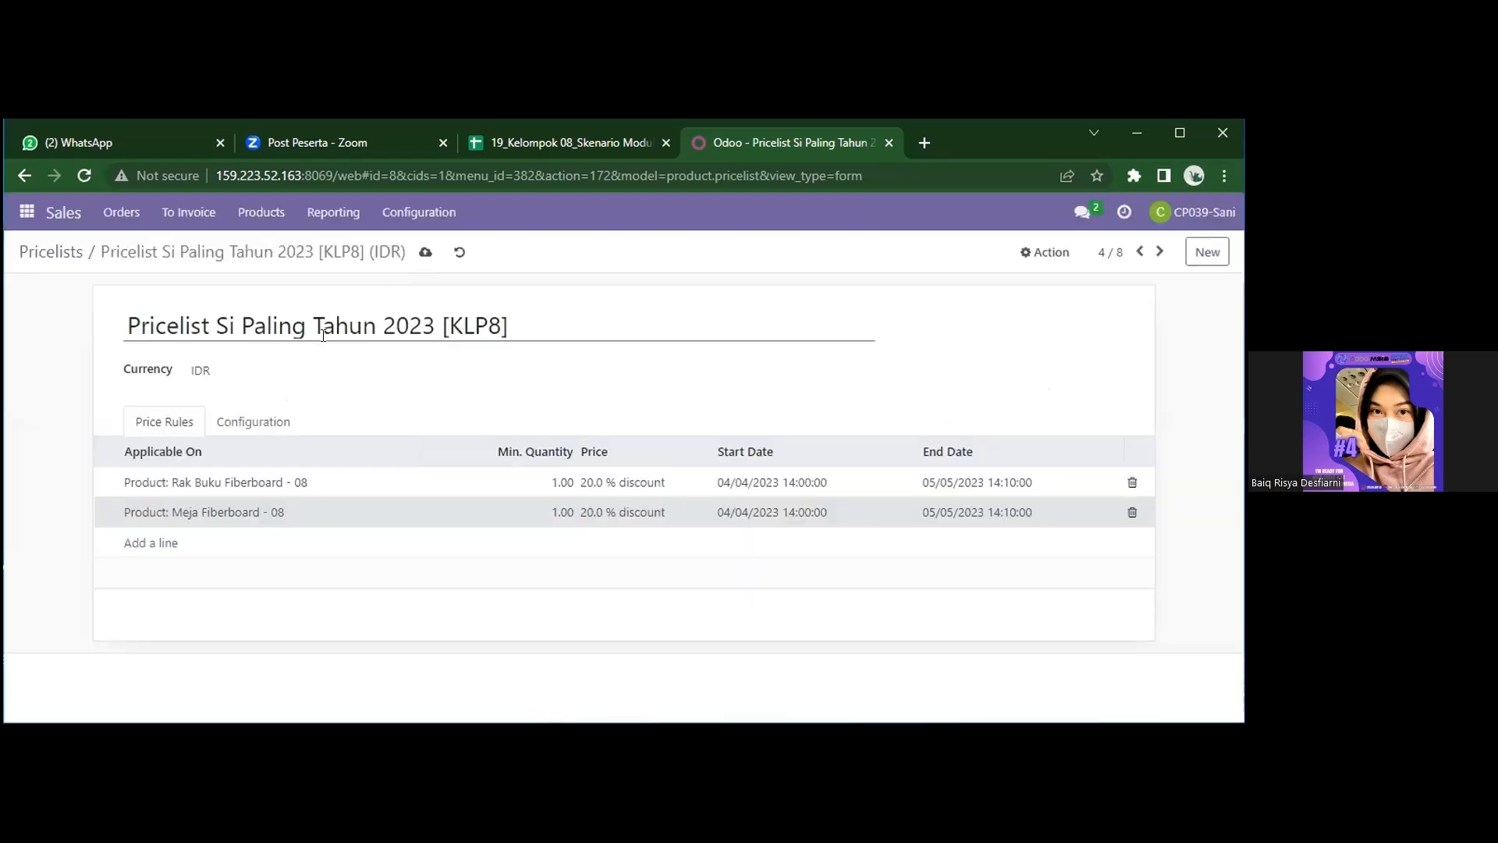
left_click(422, 253)
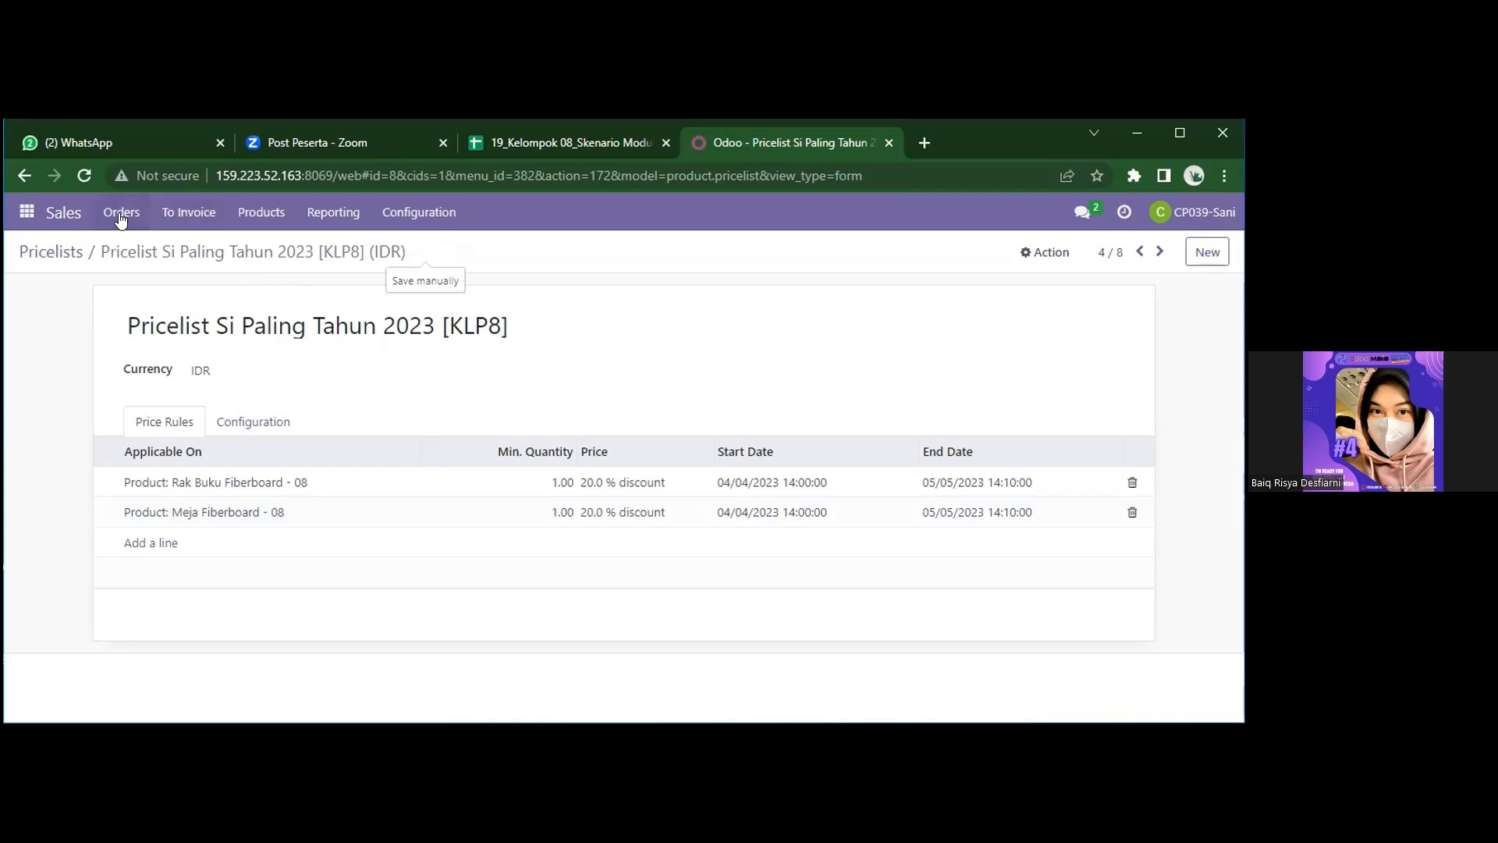
Start a new sales quotation from the list of quotations
left_click(121, 215)
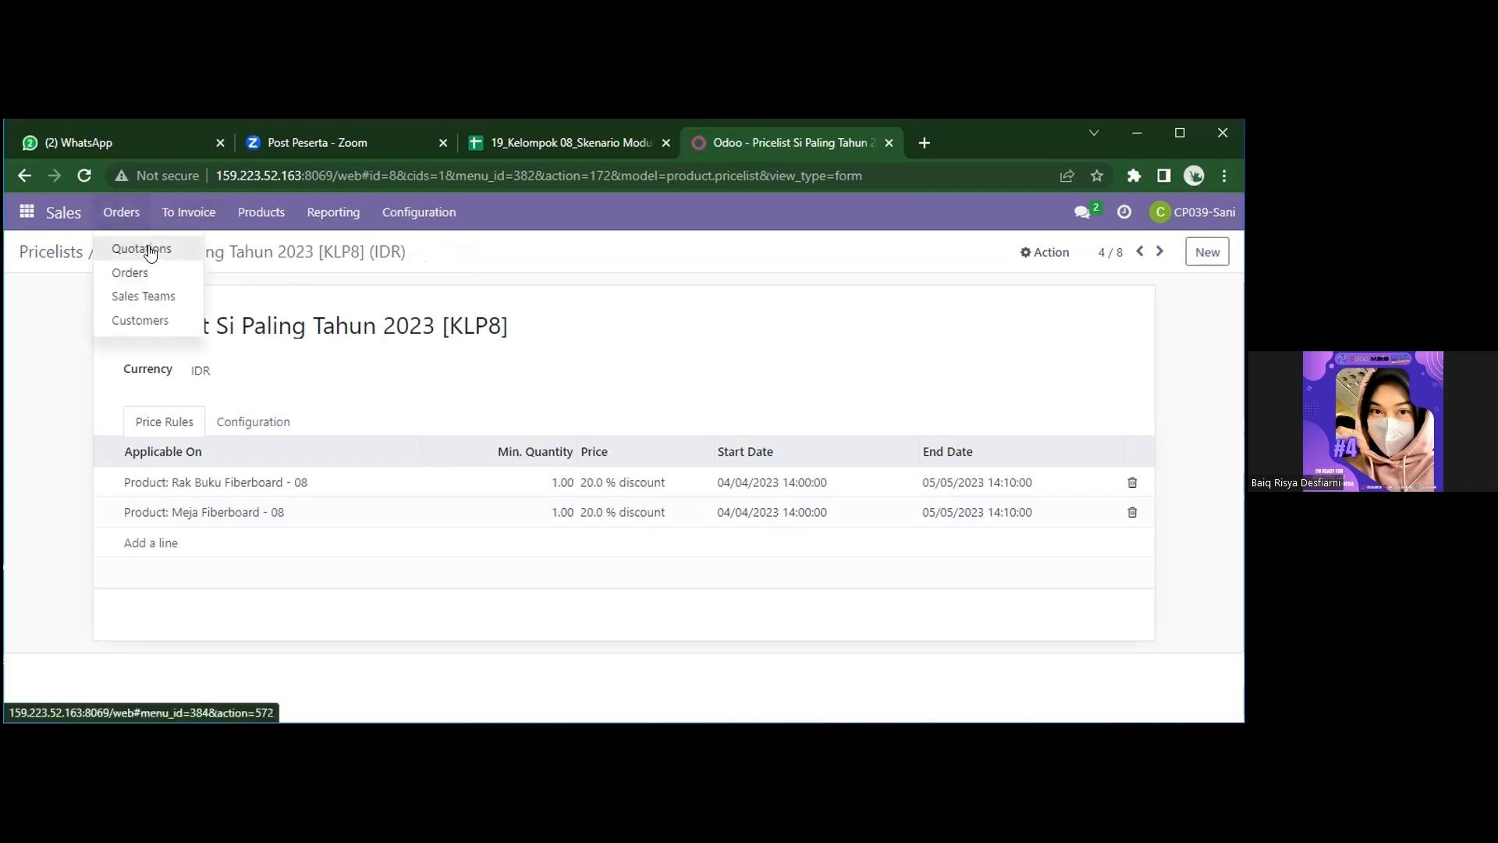
left_click(149, 250)
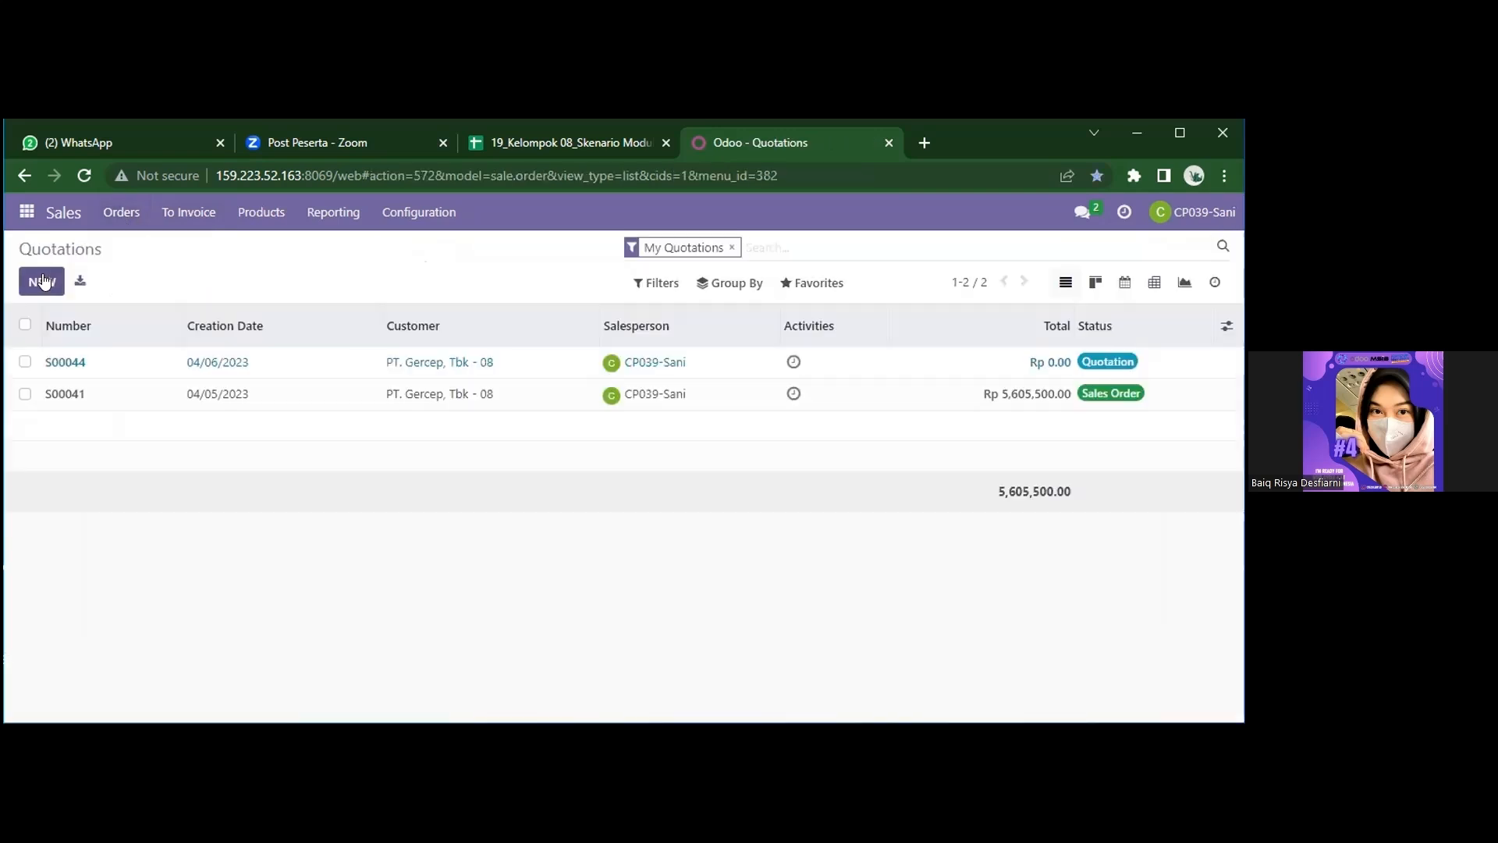
left_click(42, 281)
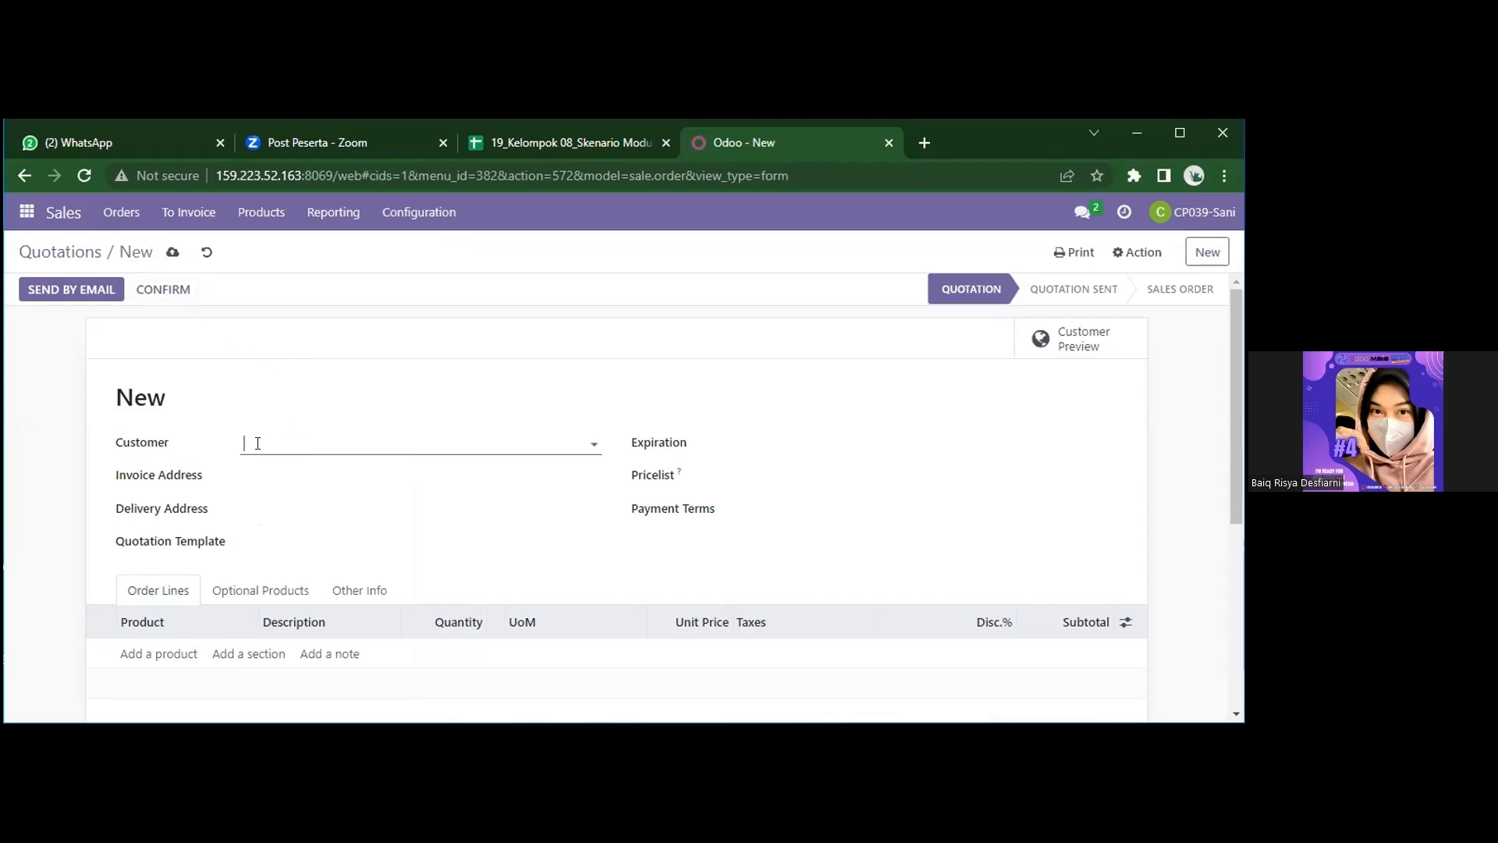
Consult the quotation data in the scenario spreadsheet and set PT. Ayo Cepetan as the new Odoo quotation's customer
left_click(592, 143)
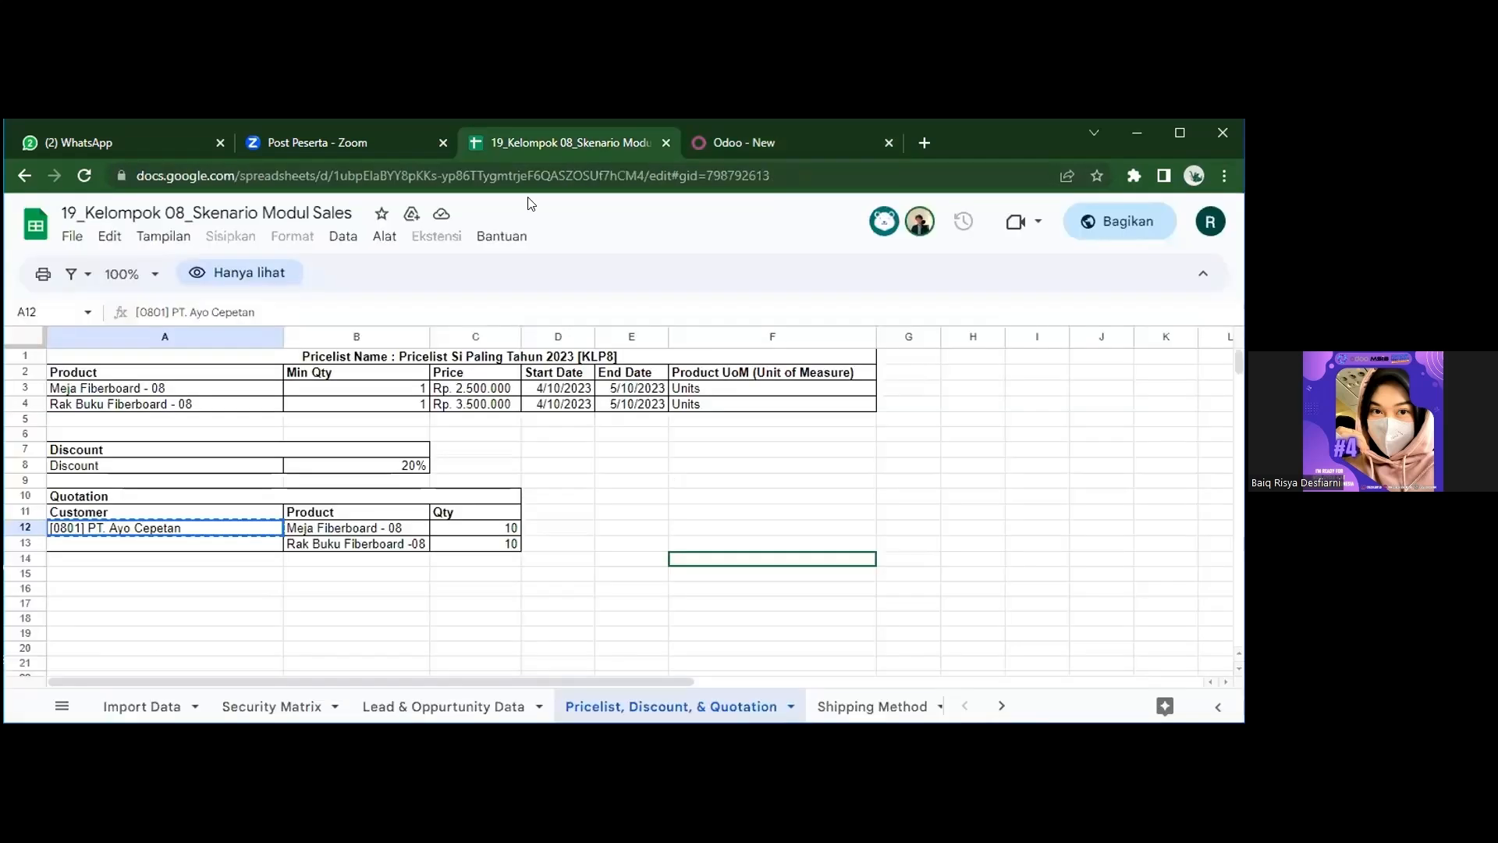
left_click(134, 515)
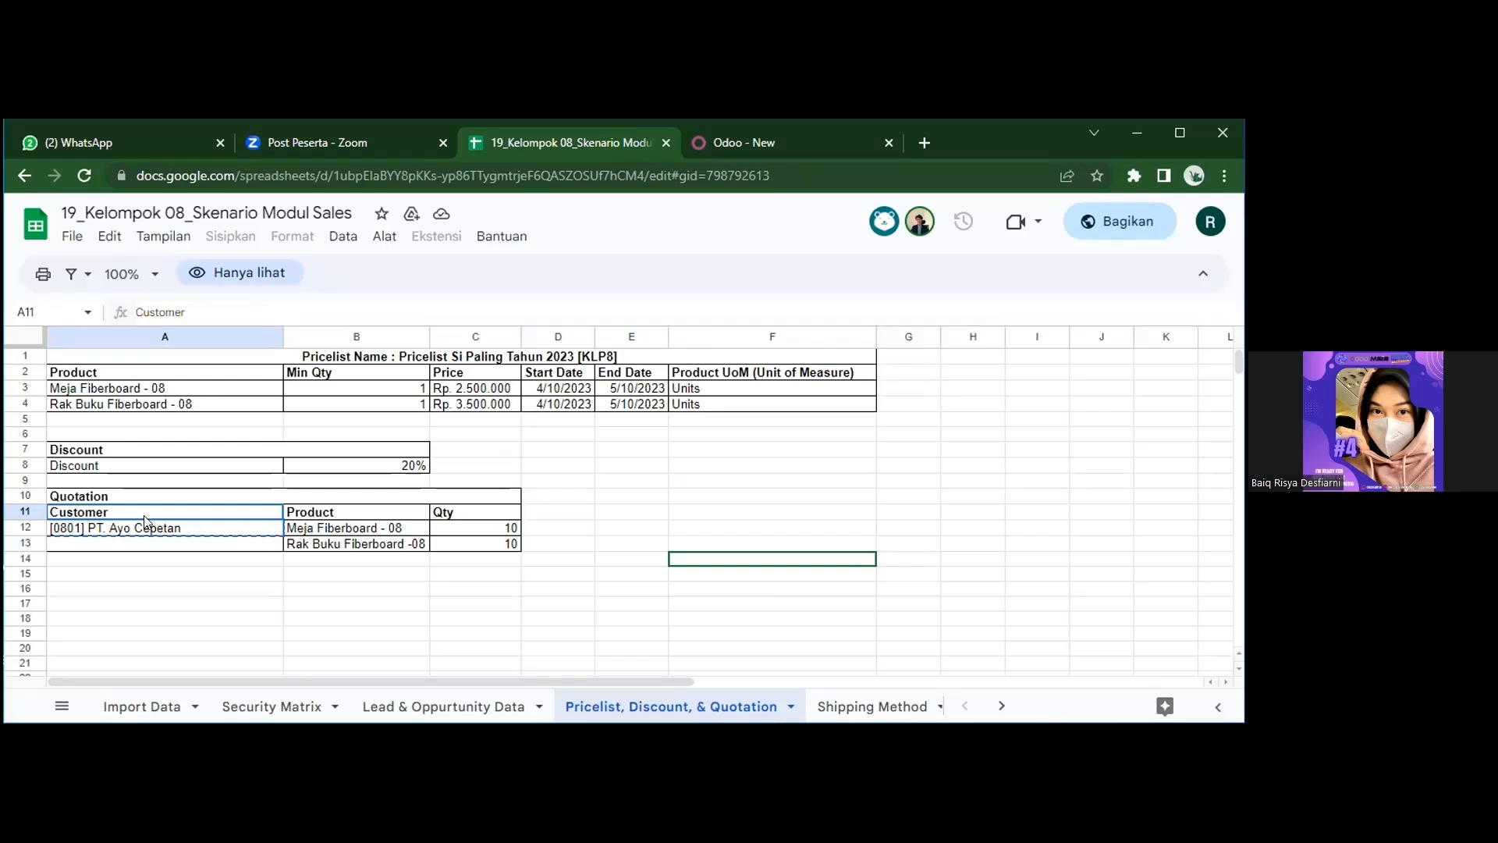
left_click(331, 517)
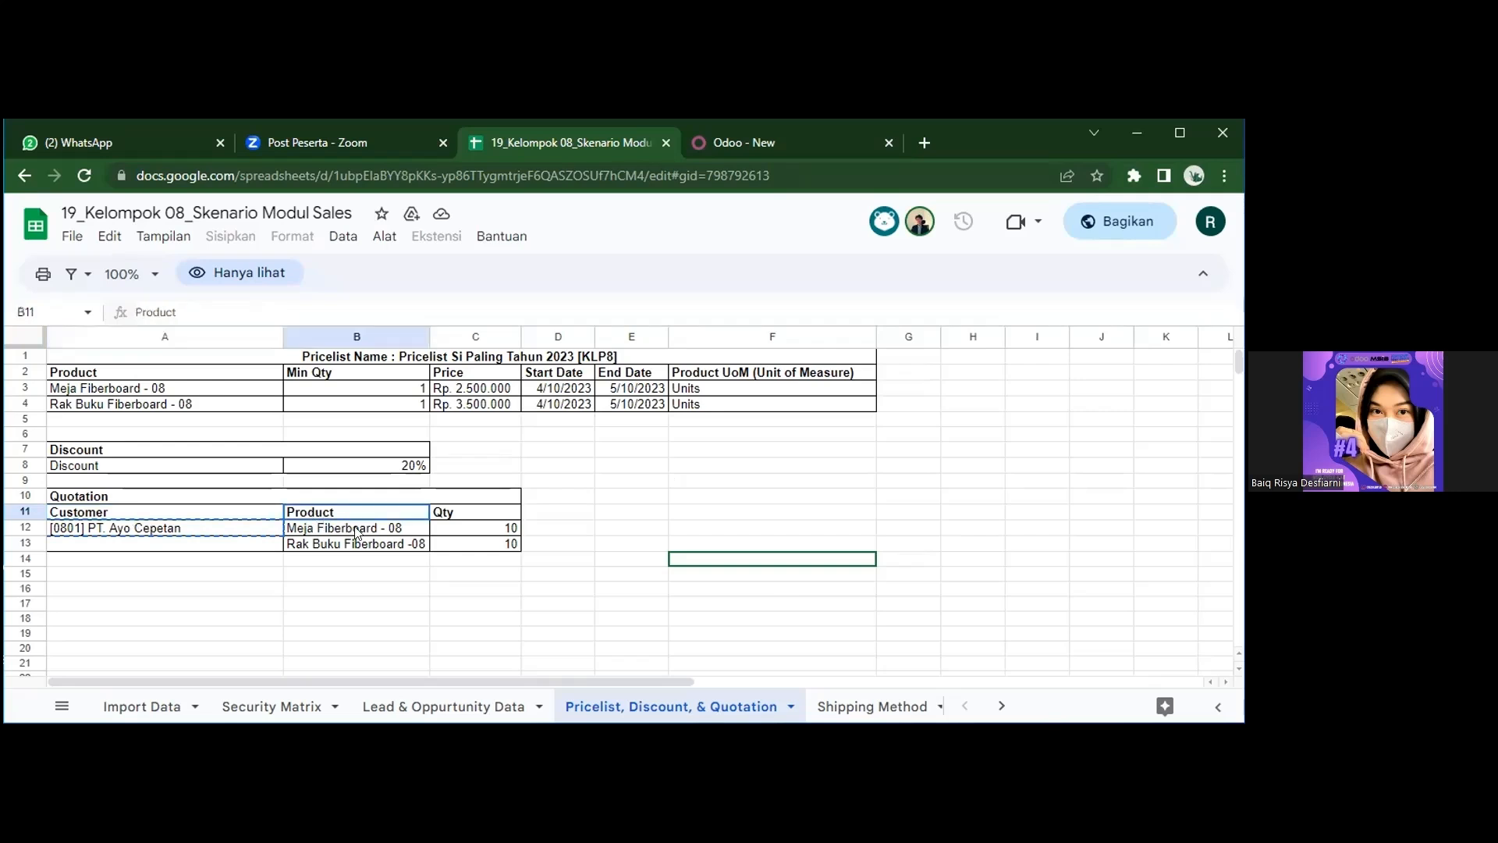
left_click(358, 530)
left_click(383, 548)
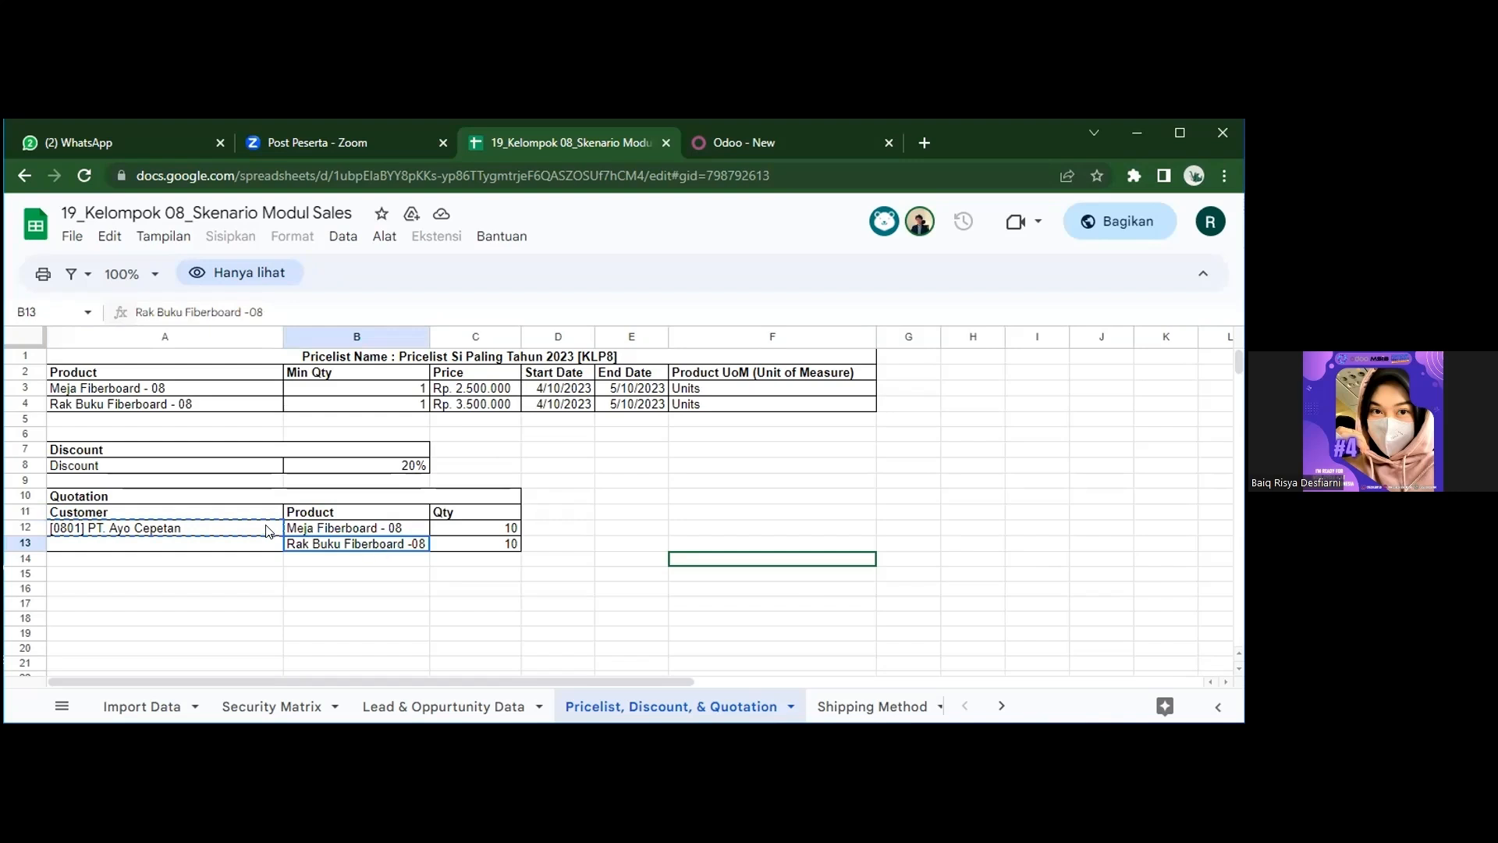
left_click(209, 531)
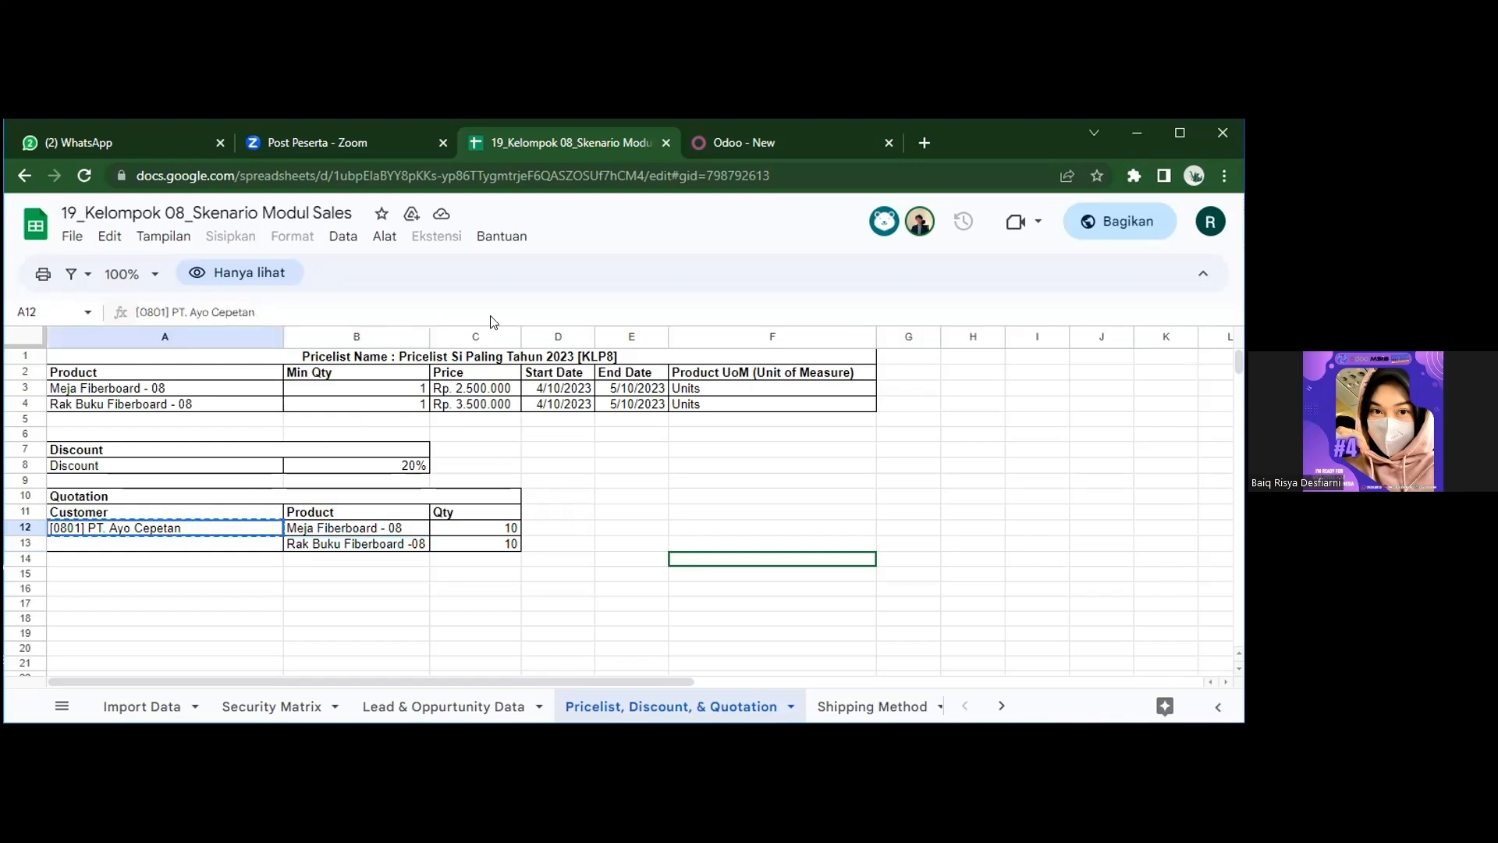
left_click(763, 142)
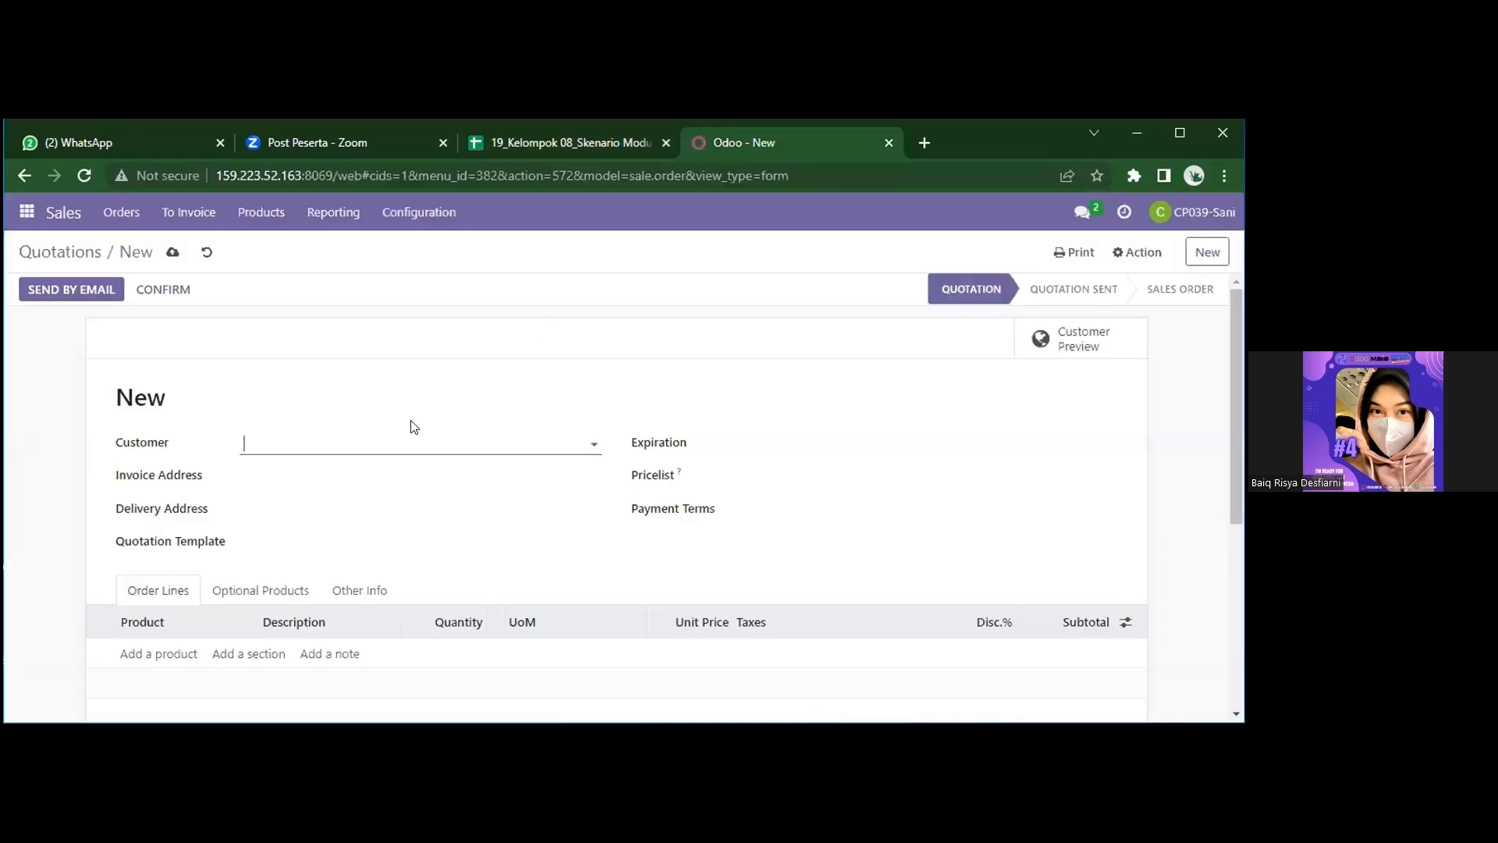
left_click(252, 441)
type("[0801] PT. Ayo Cepetan")
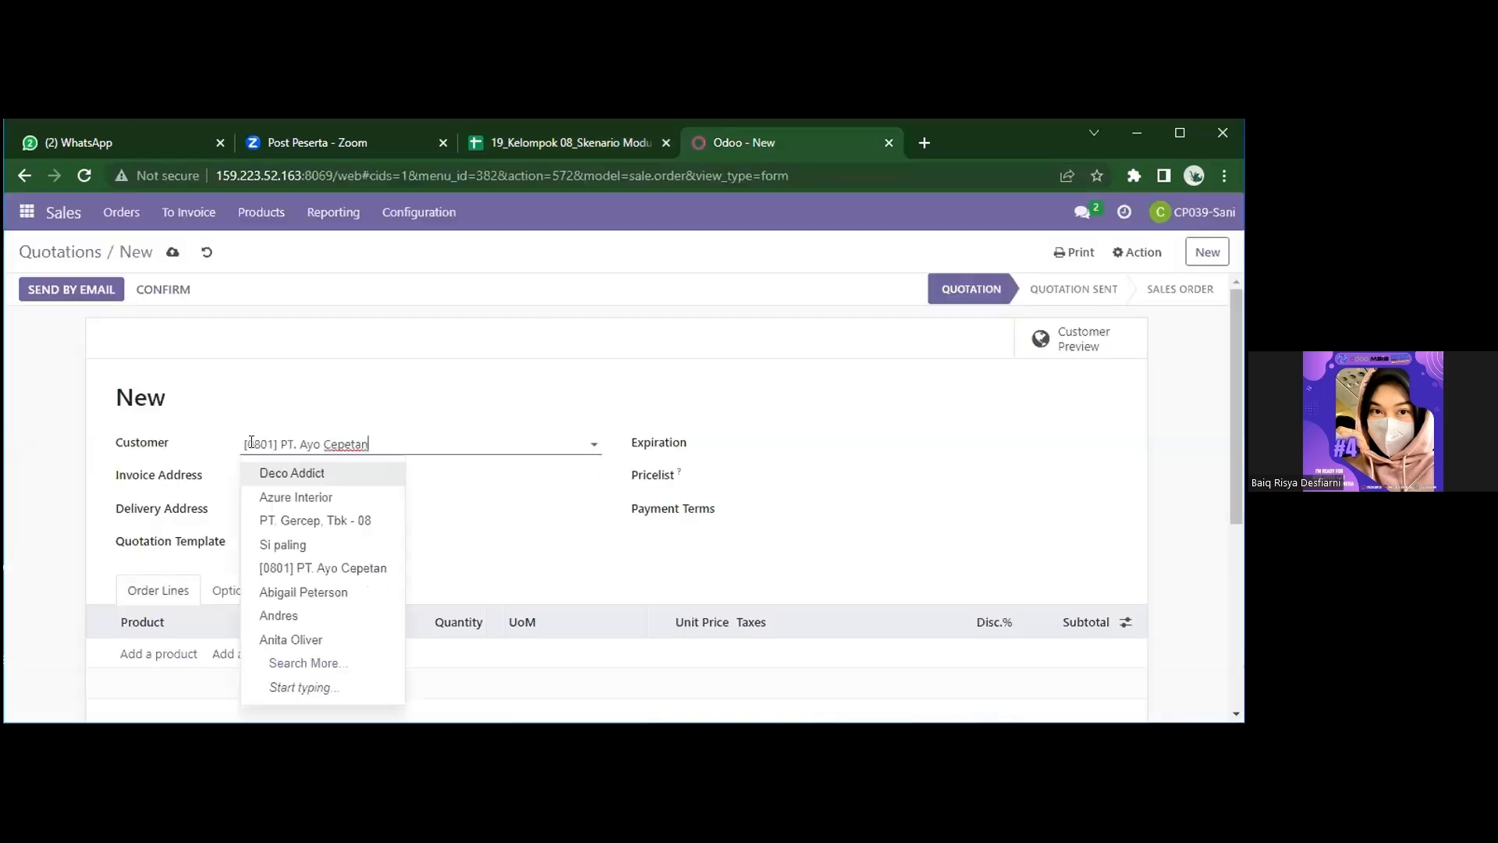
left_click(370, 497)
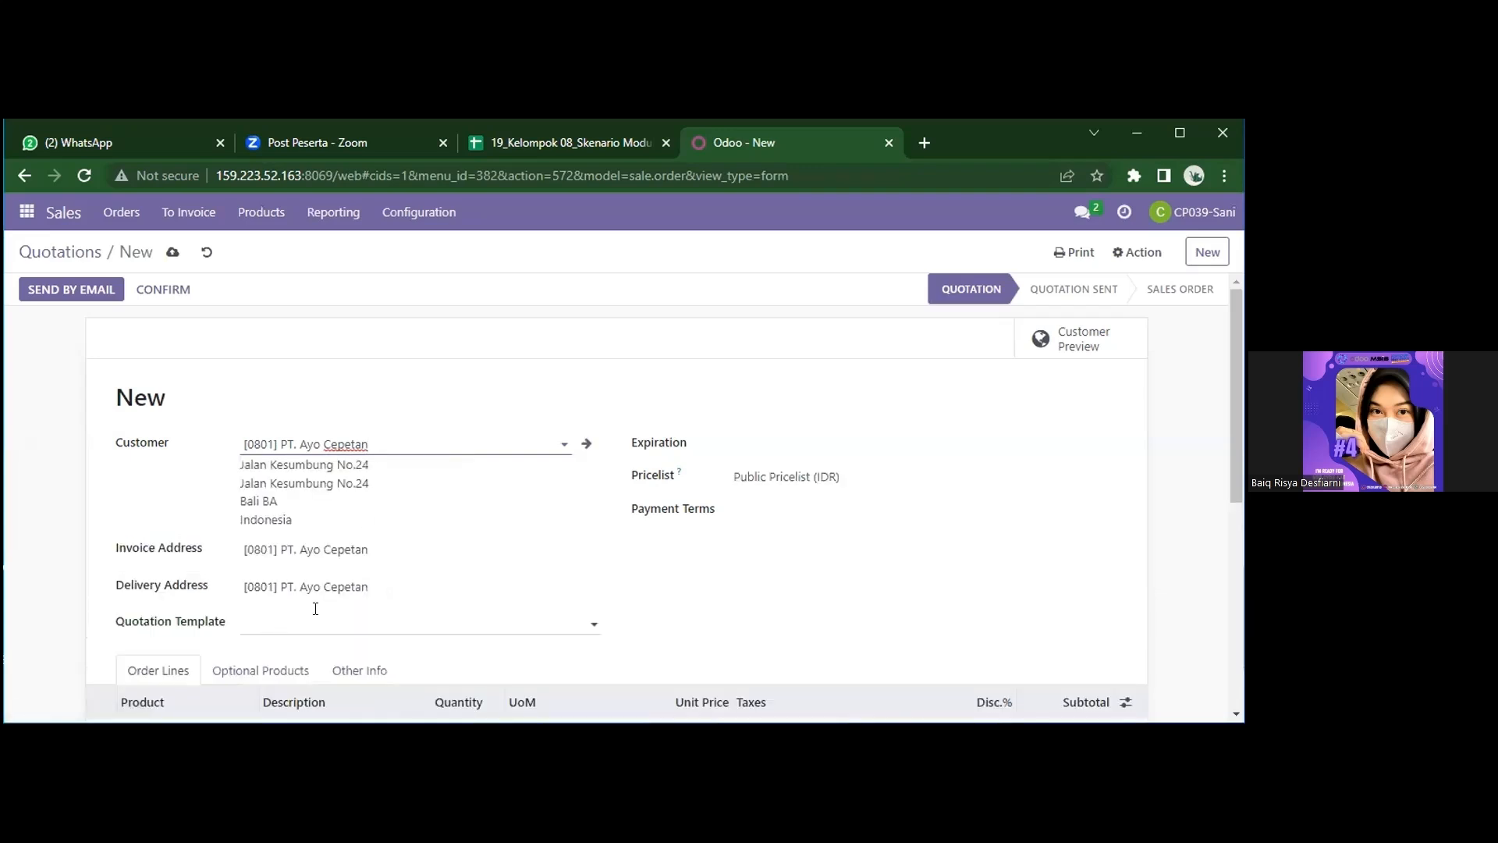
Set the quotation's pricelist to Pricelist Si Paling Tahun 2023 [KLP8] (IDR)
scroll(391, 593, "down", 2)
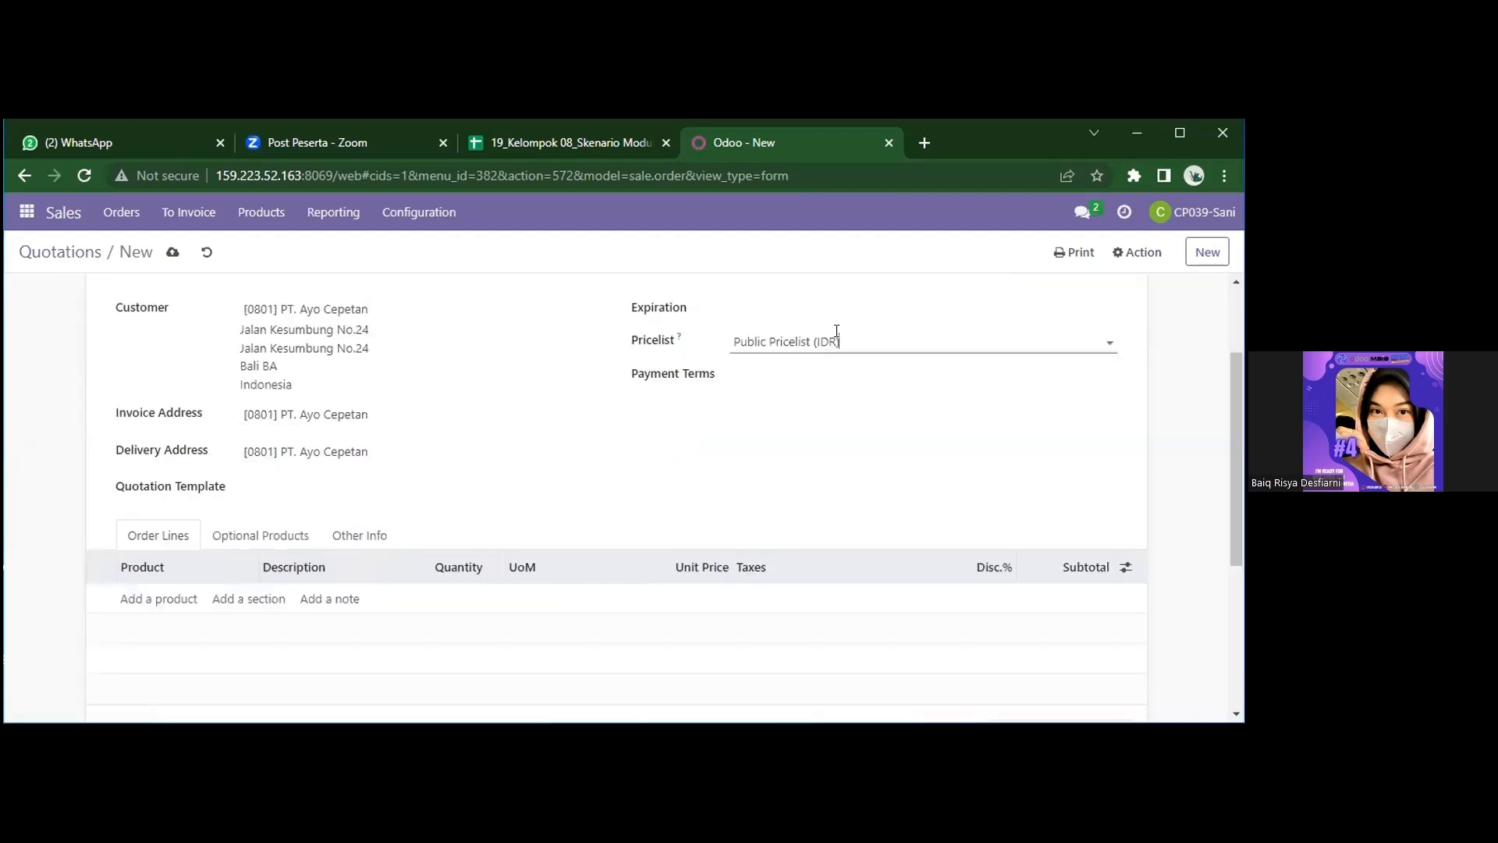
left_click(836, 341)
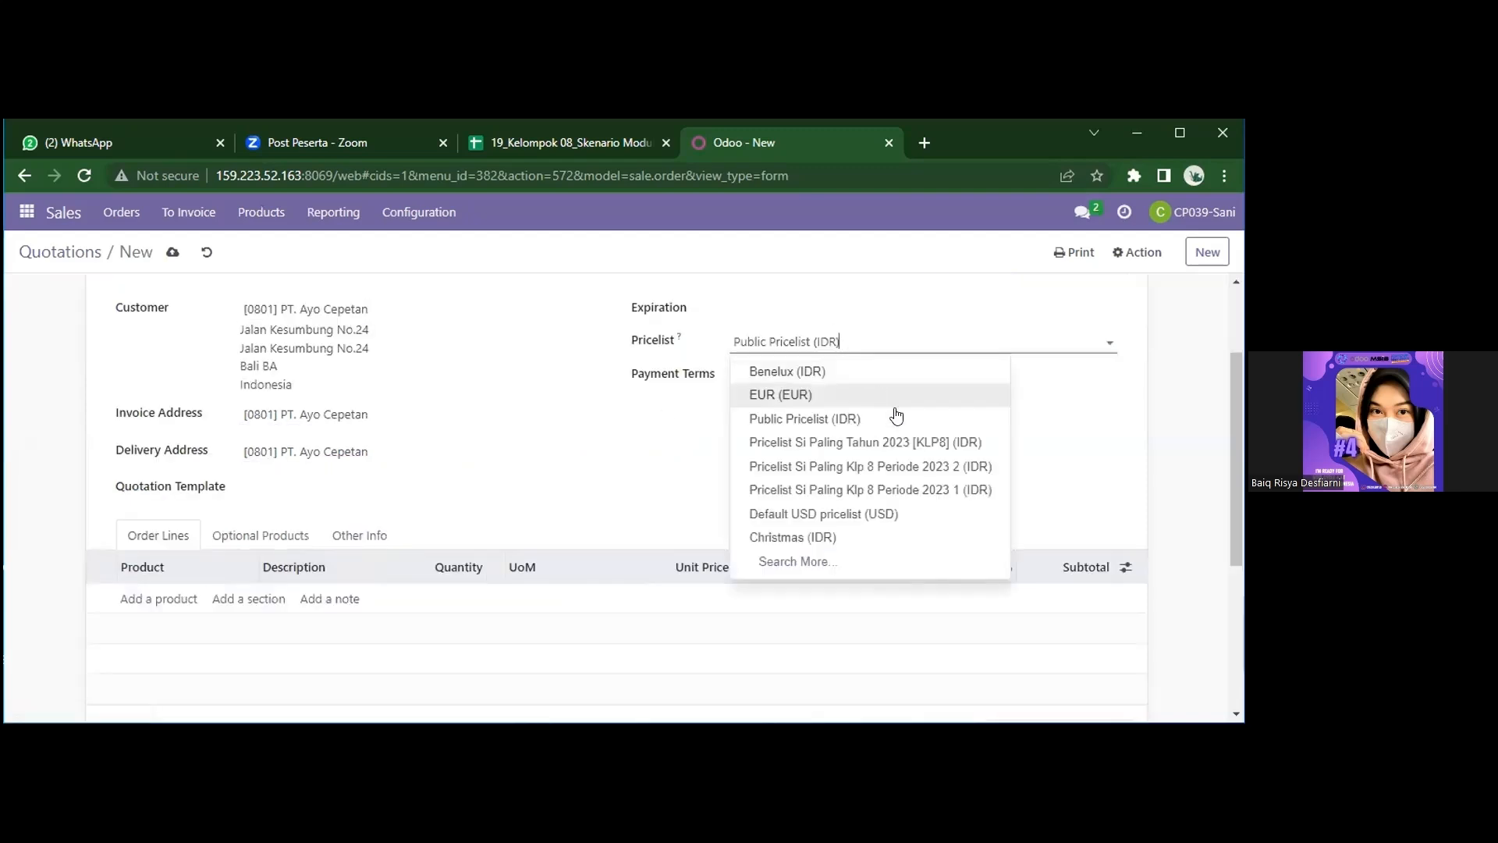
left_click(952, 446)
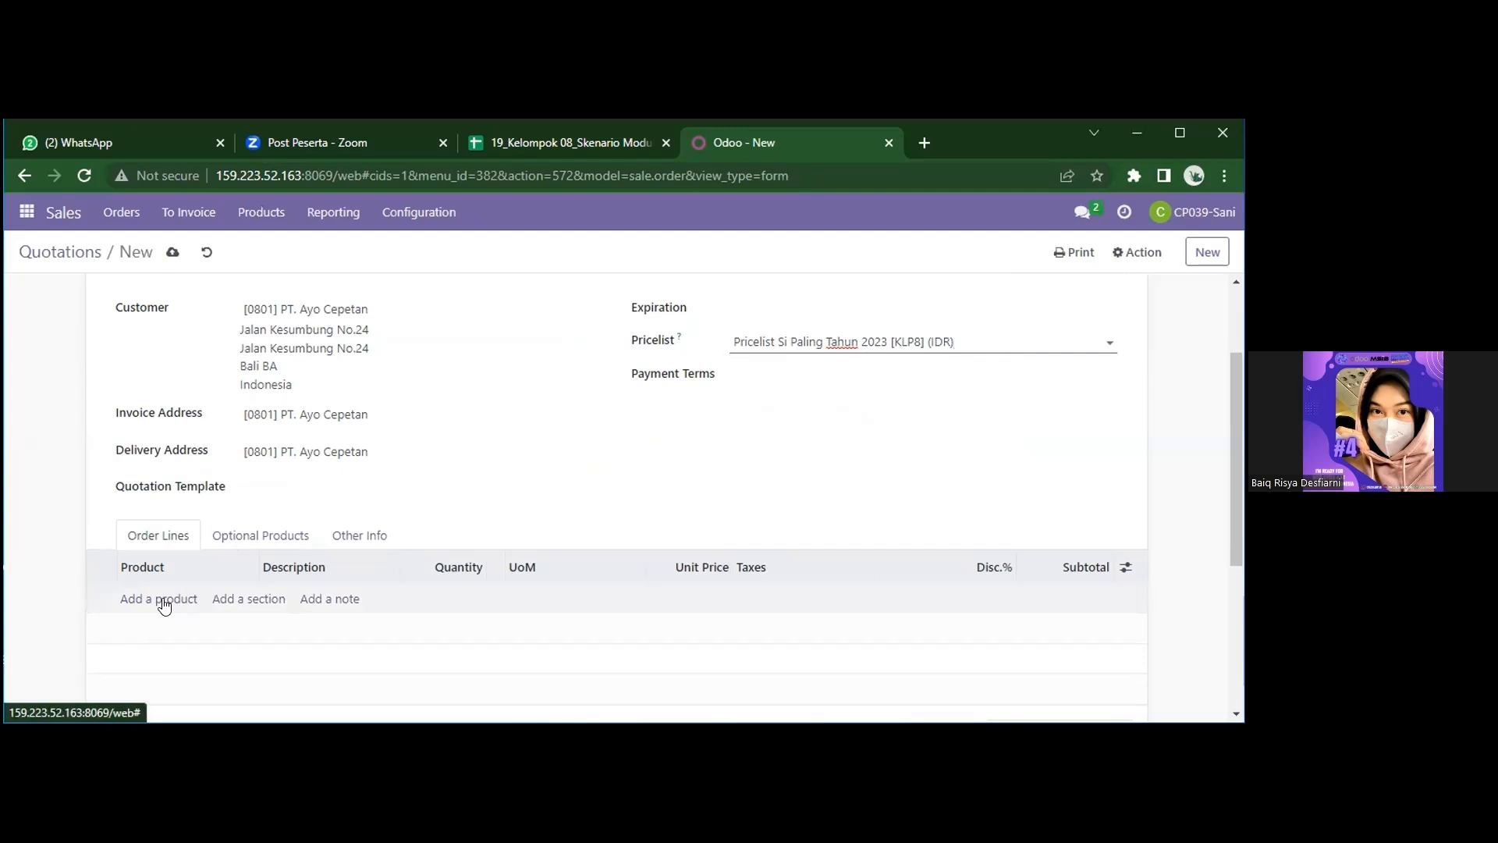
Add Meja Fiberboard - 08 and Rak Buku Fiberboard - 08 as product lines on the quotation
left_click(163, 605)
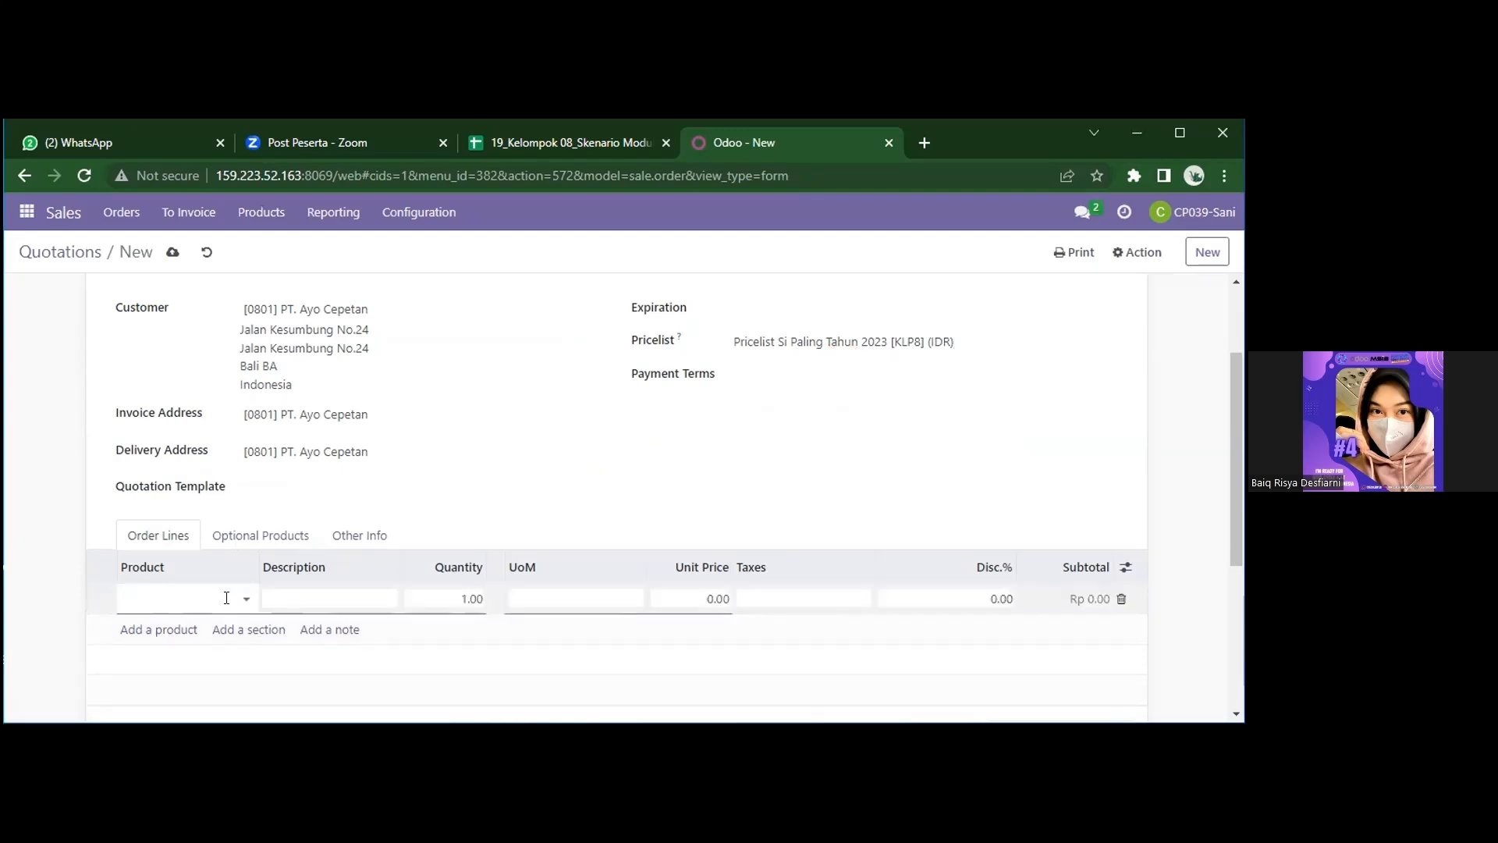
type("meja")
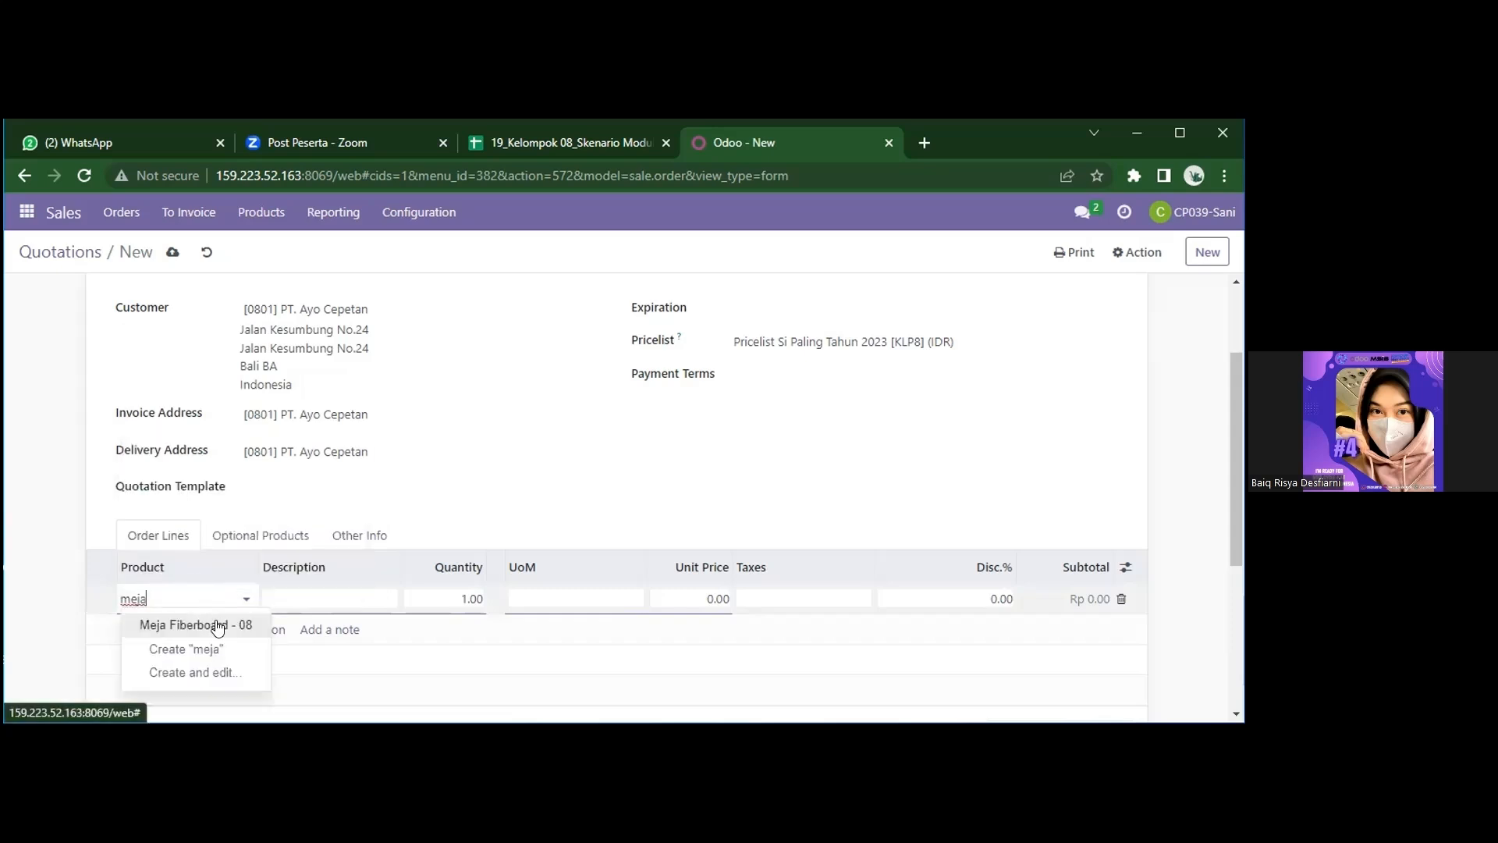
left_click(218, 627)
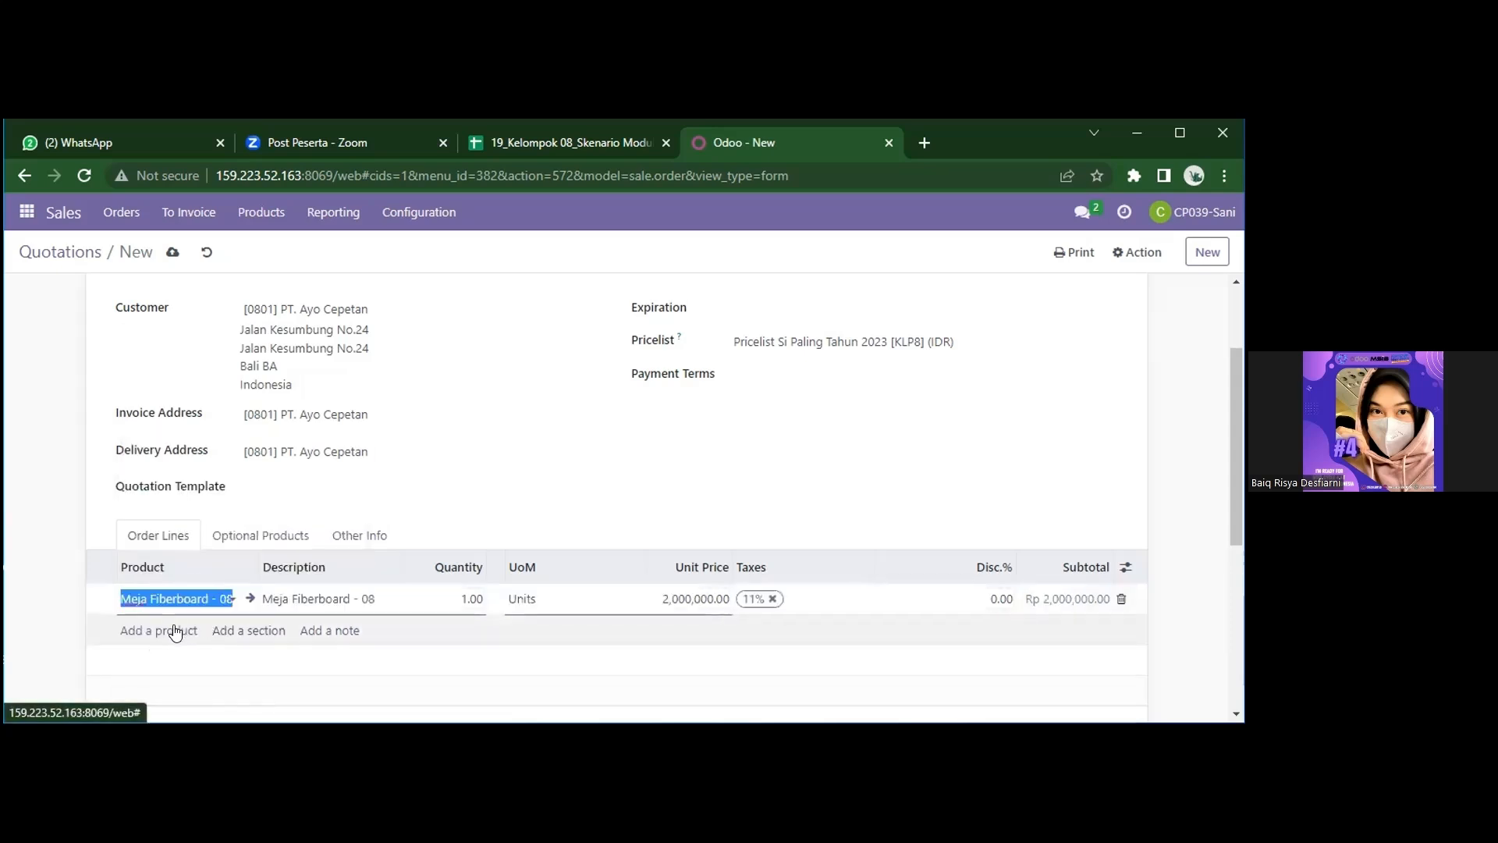
left_click(176, 630)
type("rak")
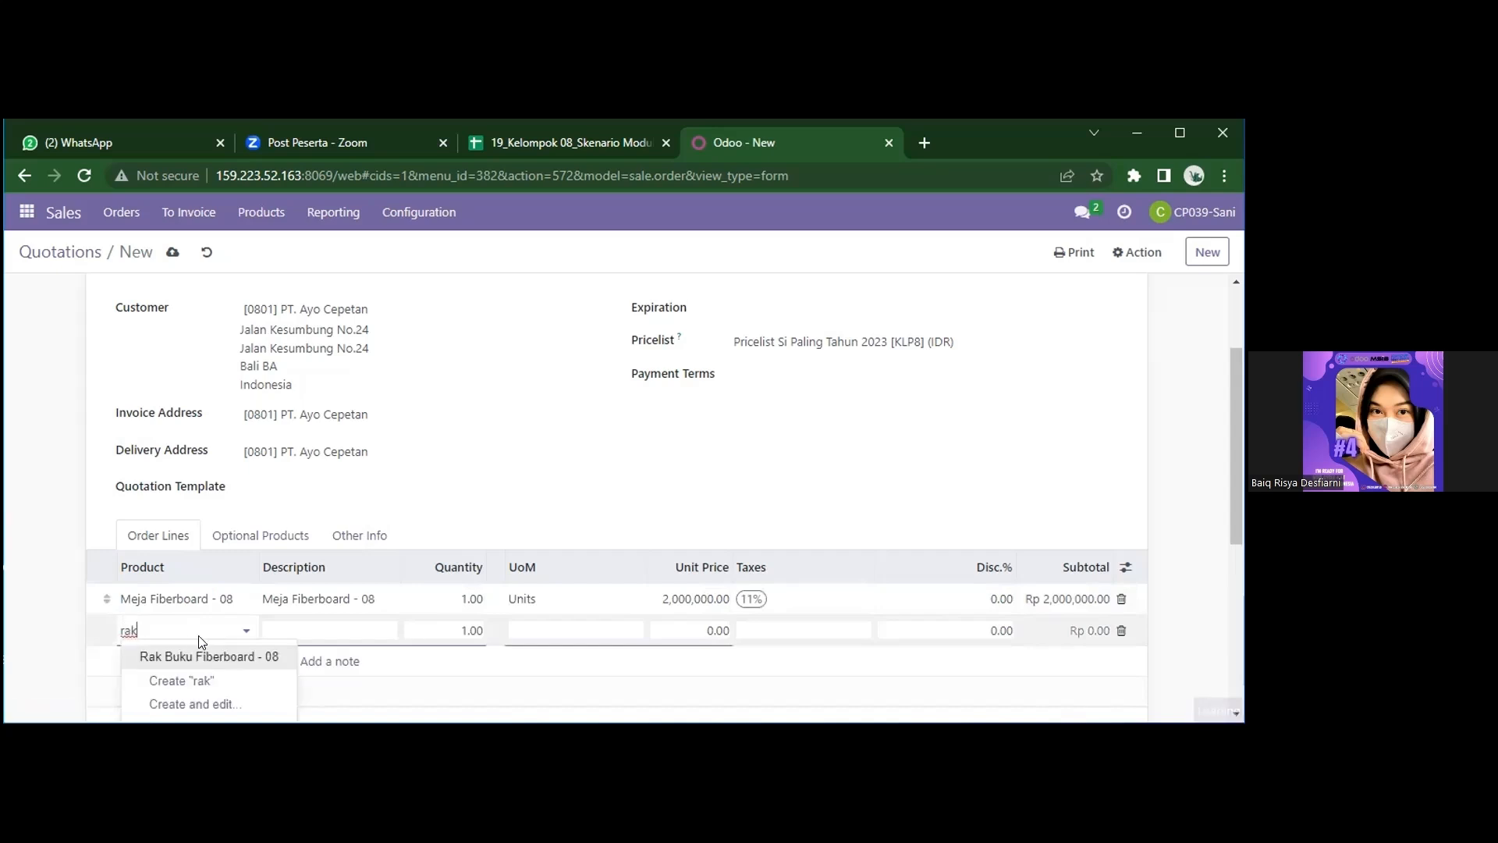
left_click(191, 654)
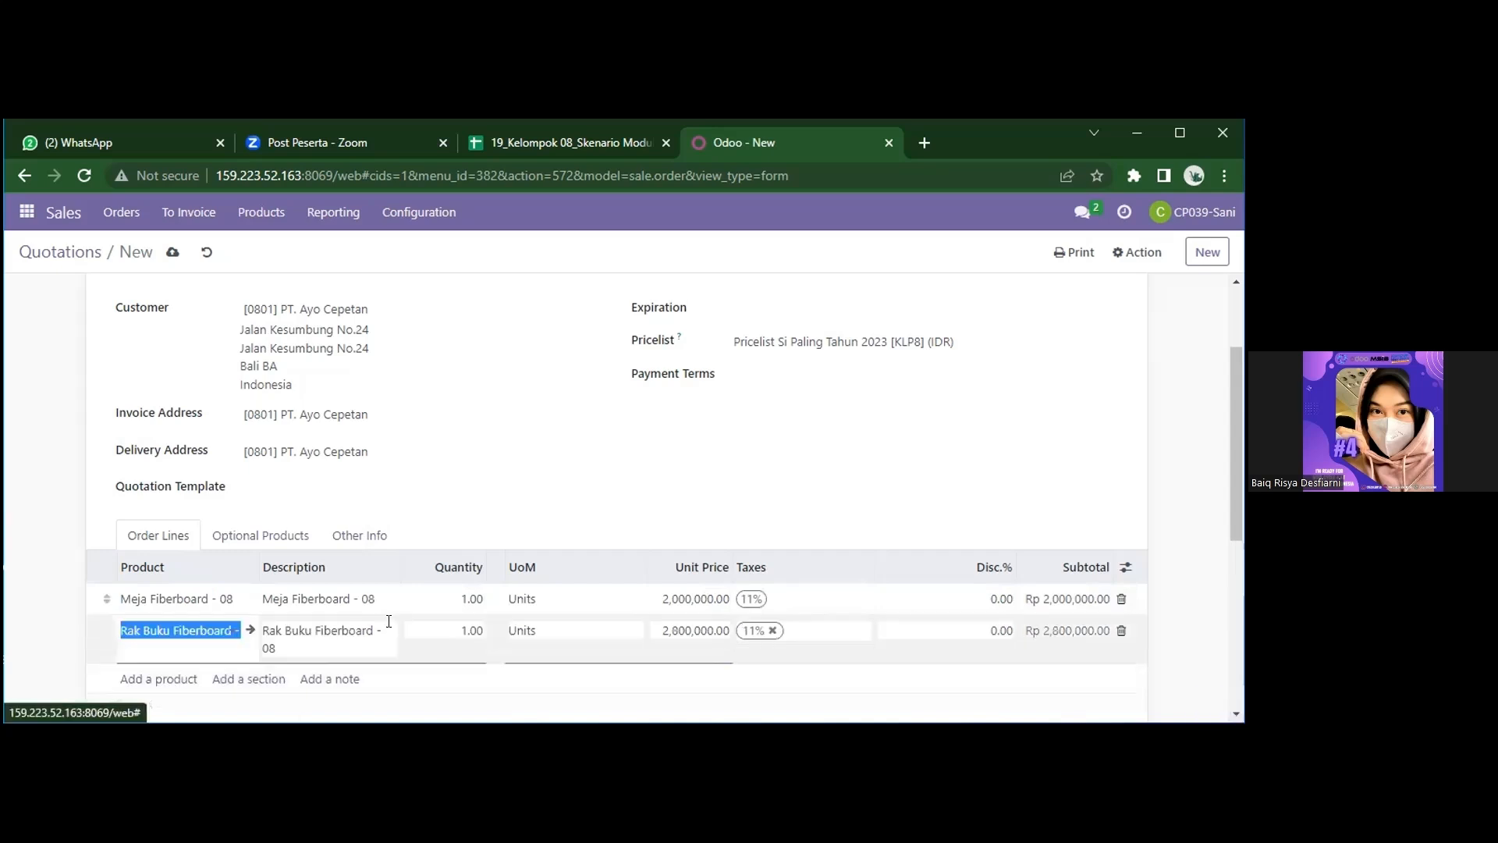
Consult the quantities in the scenario spreadsheet and set both Fiberboard product lines on the Odoo quotation to a quantity of 10
scroll(403, 620, "down", 5)
left_click(468, 485)
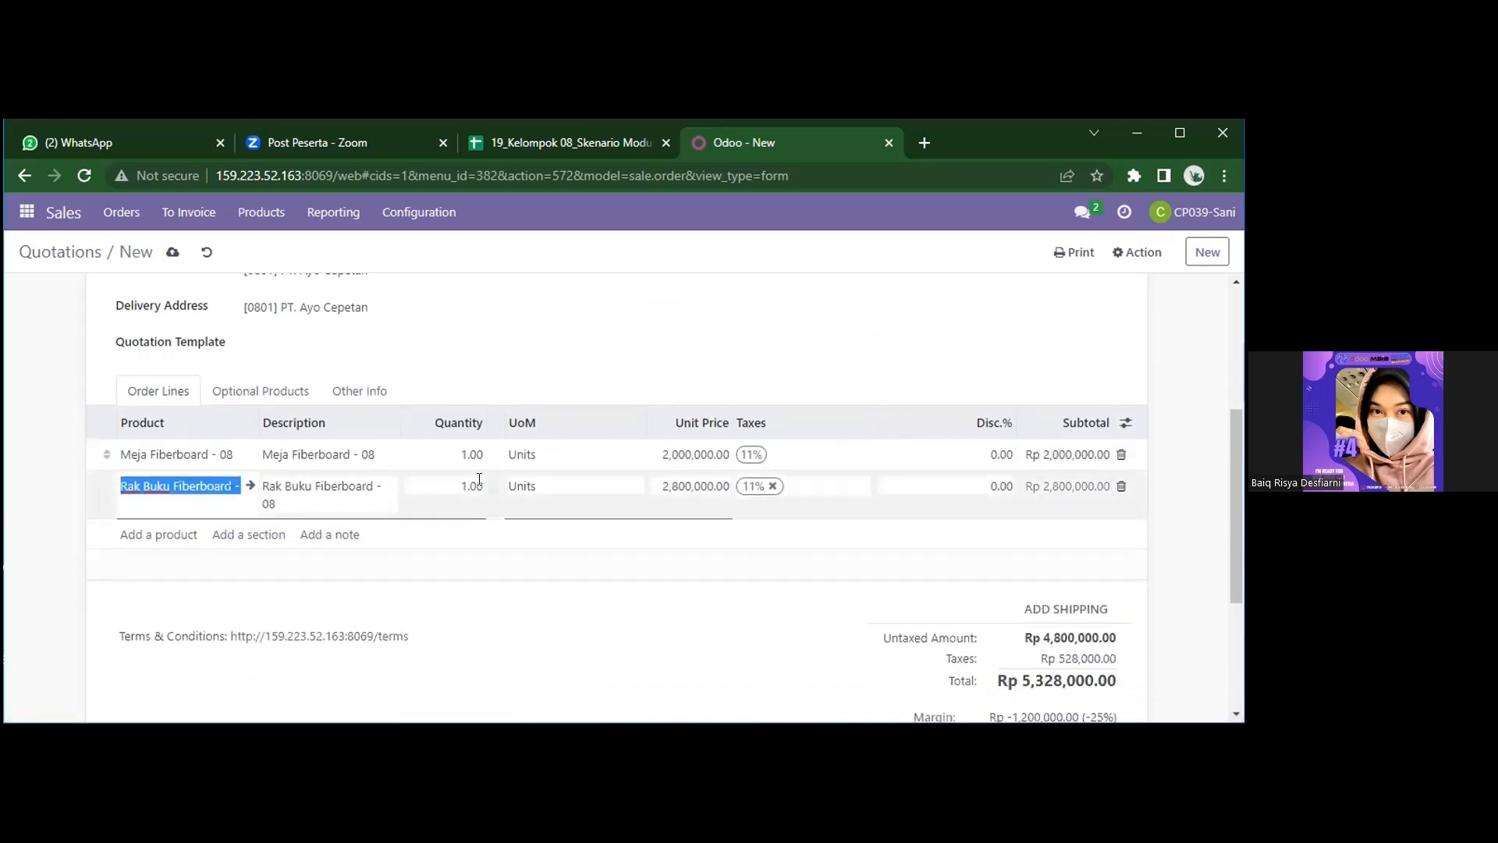
left_click(571, 144)
left_click(511, 529)
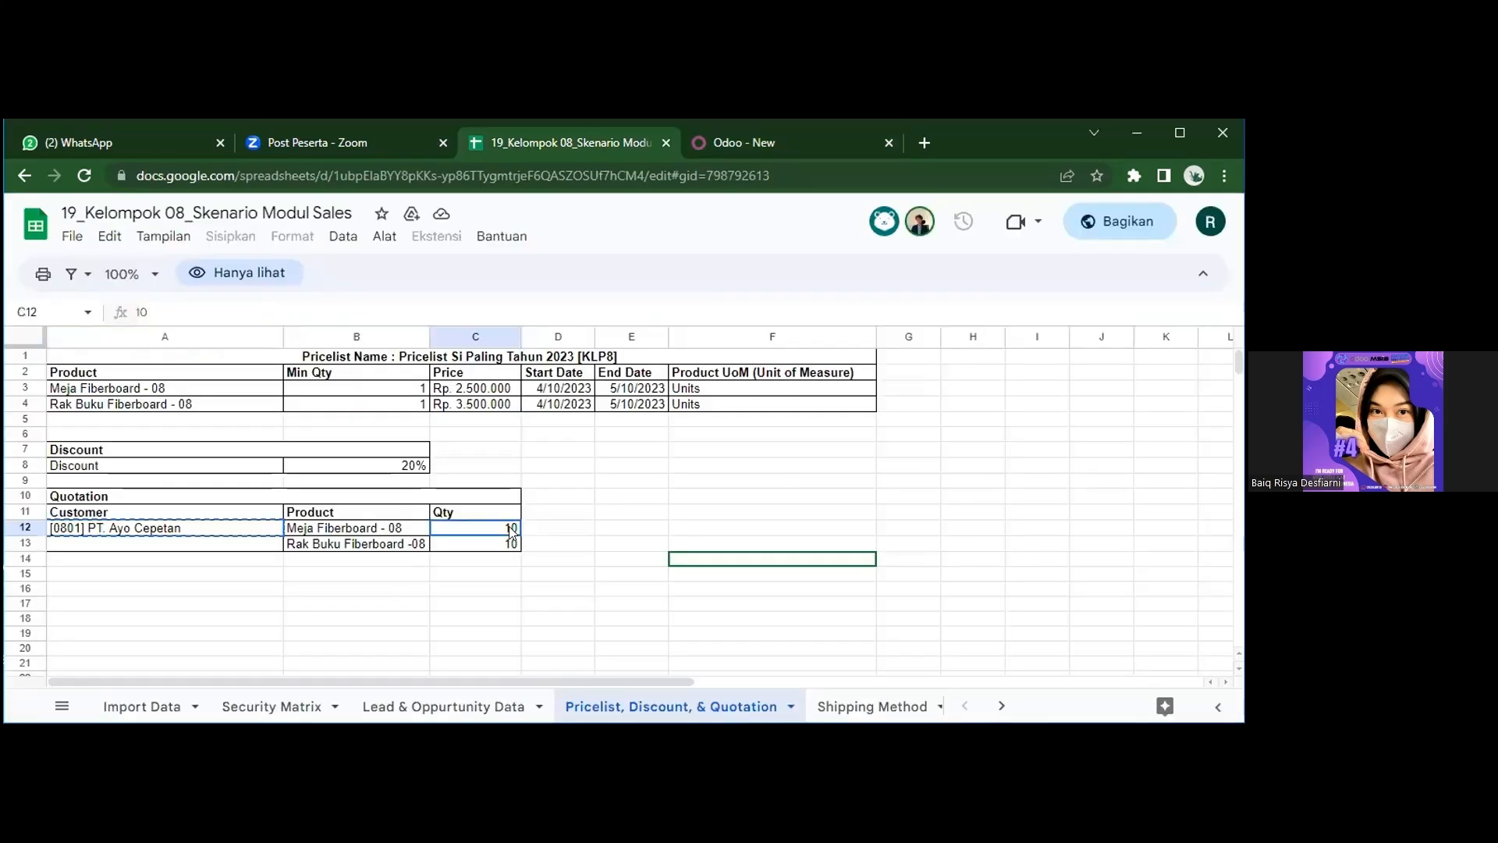
left_click(727, 140)
left_click(469, 454)
type("10")
left_click(476, 482)
type("10")
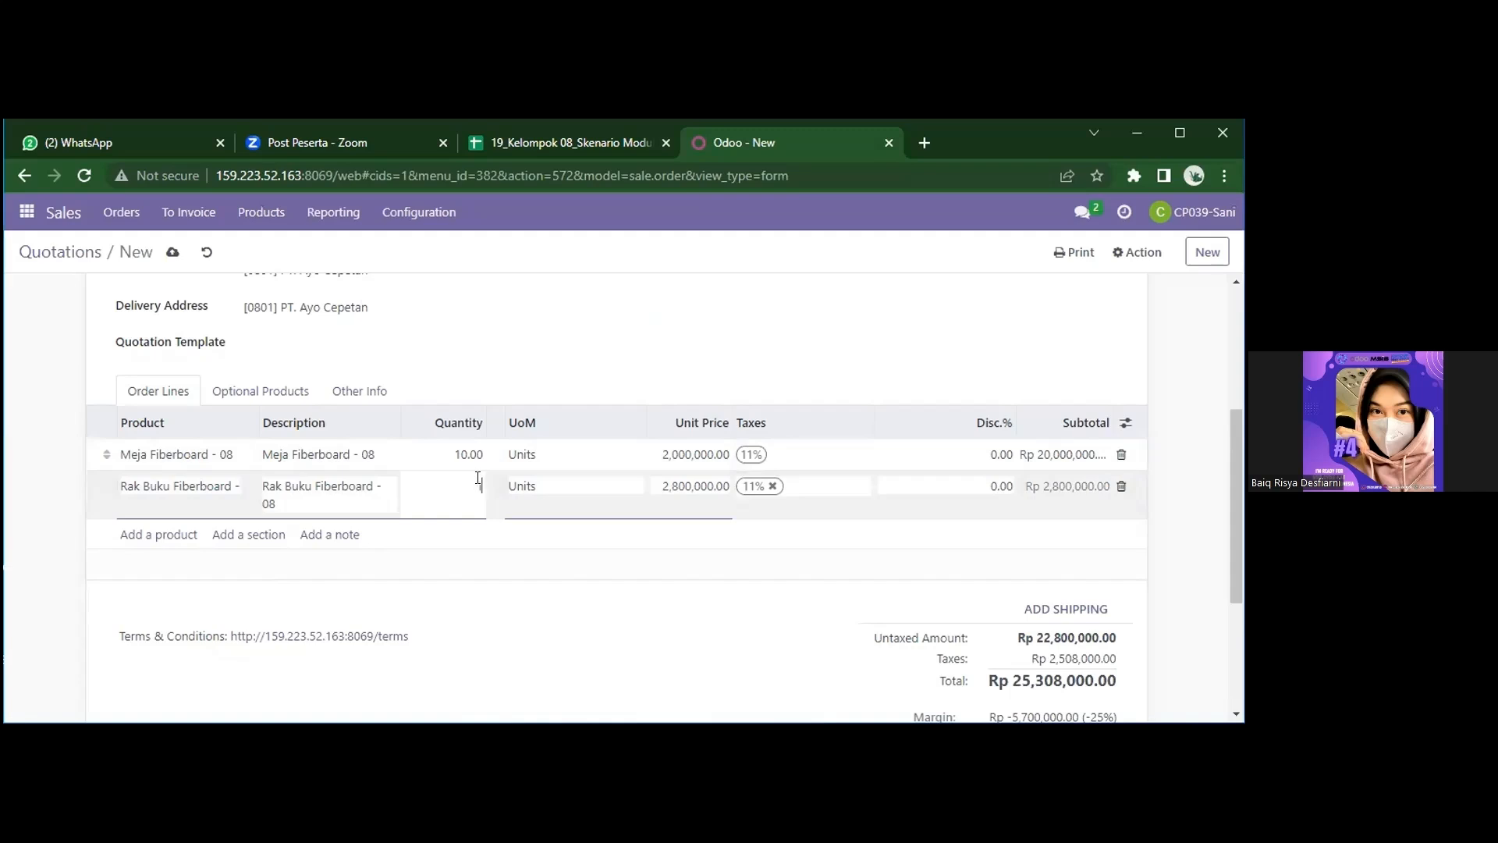
key("Return")
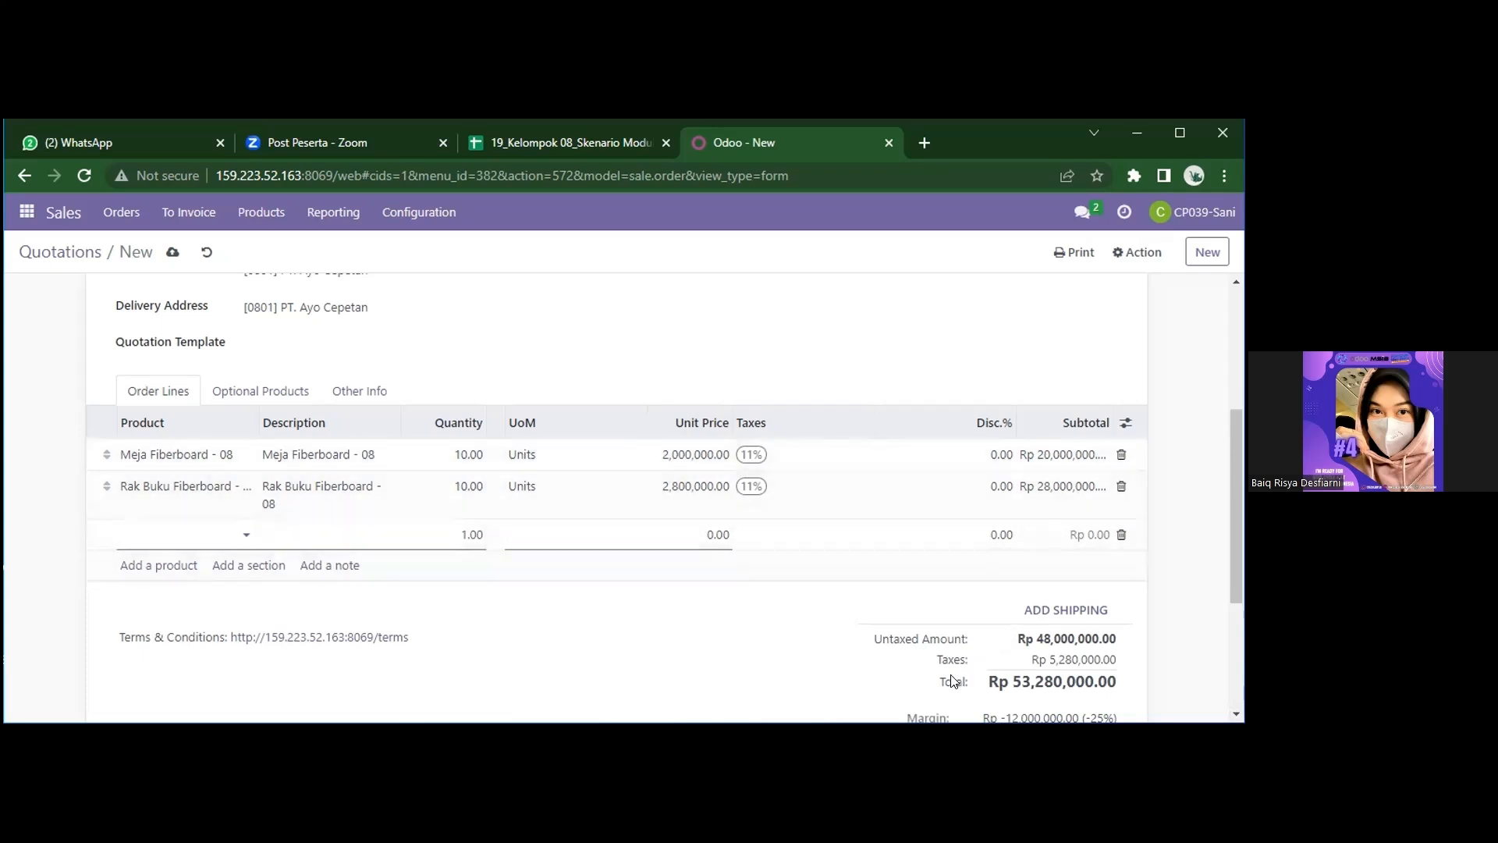
Check which shipping methods are available for the quotation without adding one
scroll(952, 681, "down", 2)
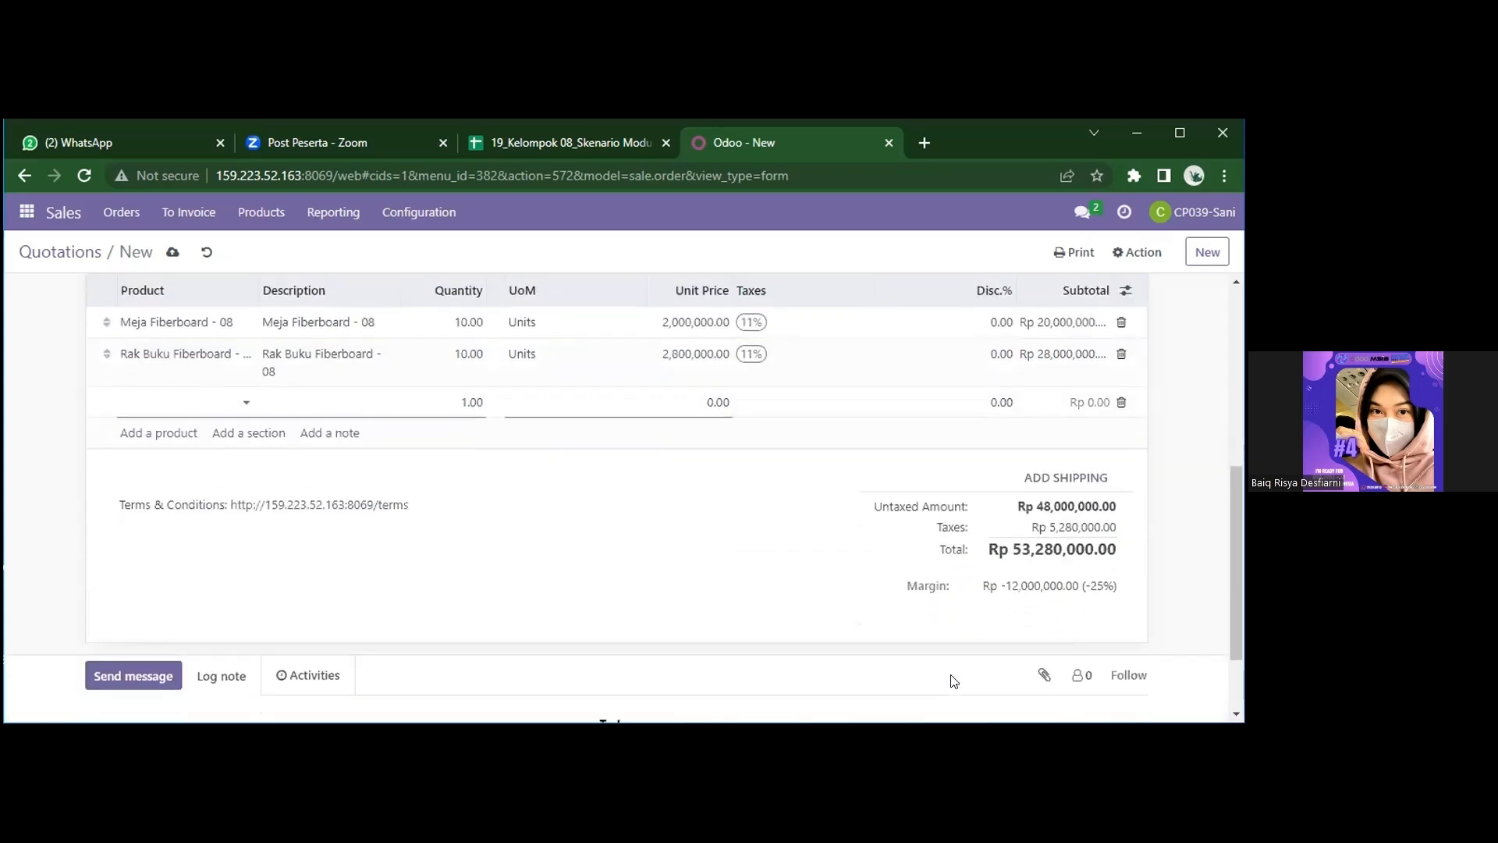
left_click(1051, 485)
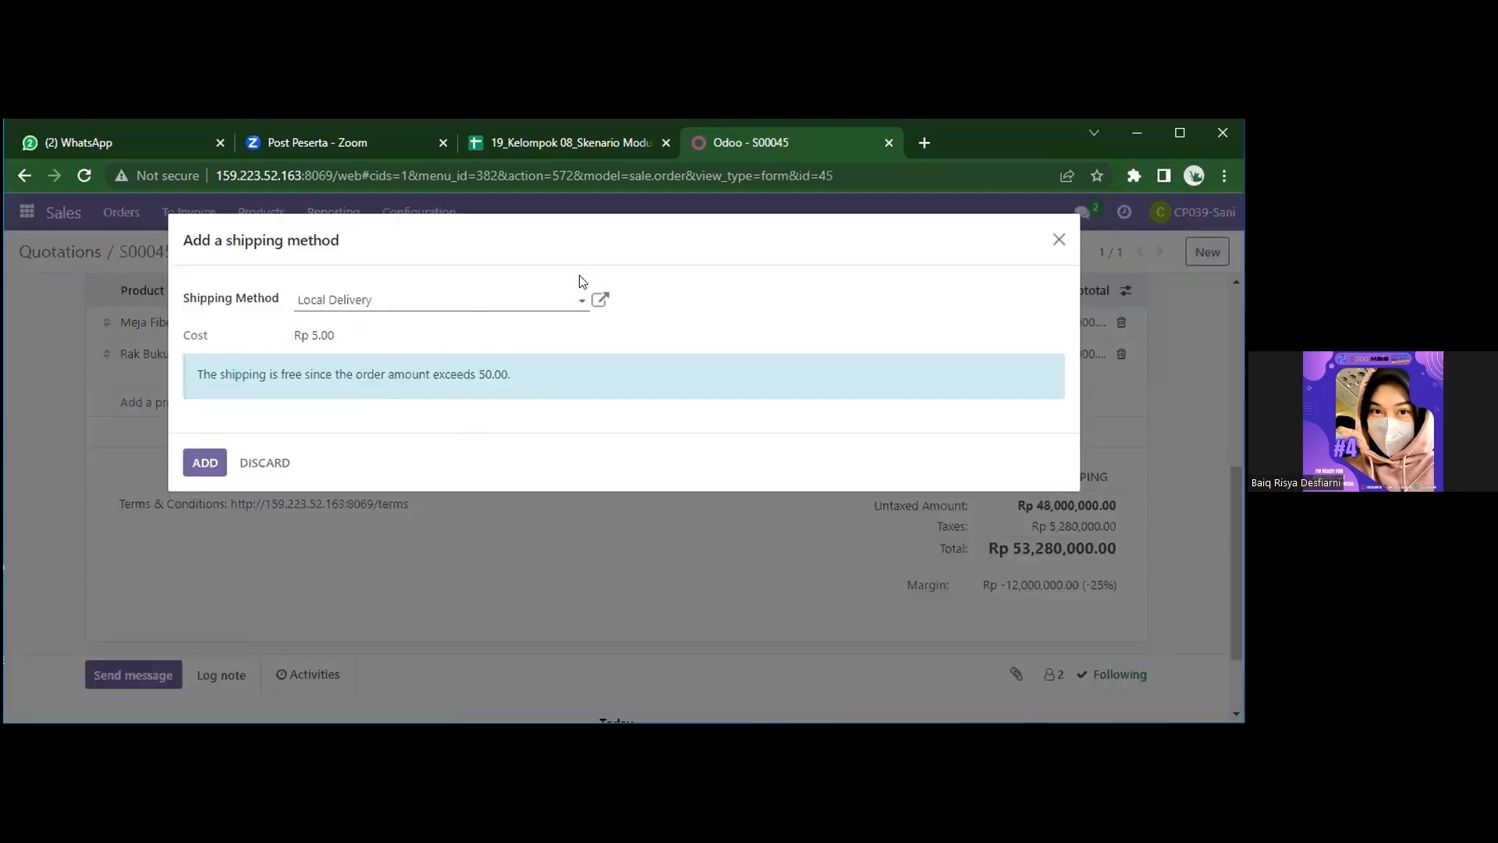
left_click(575, 298)
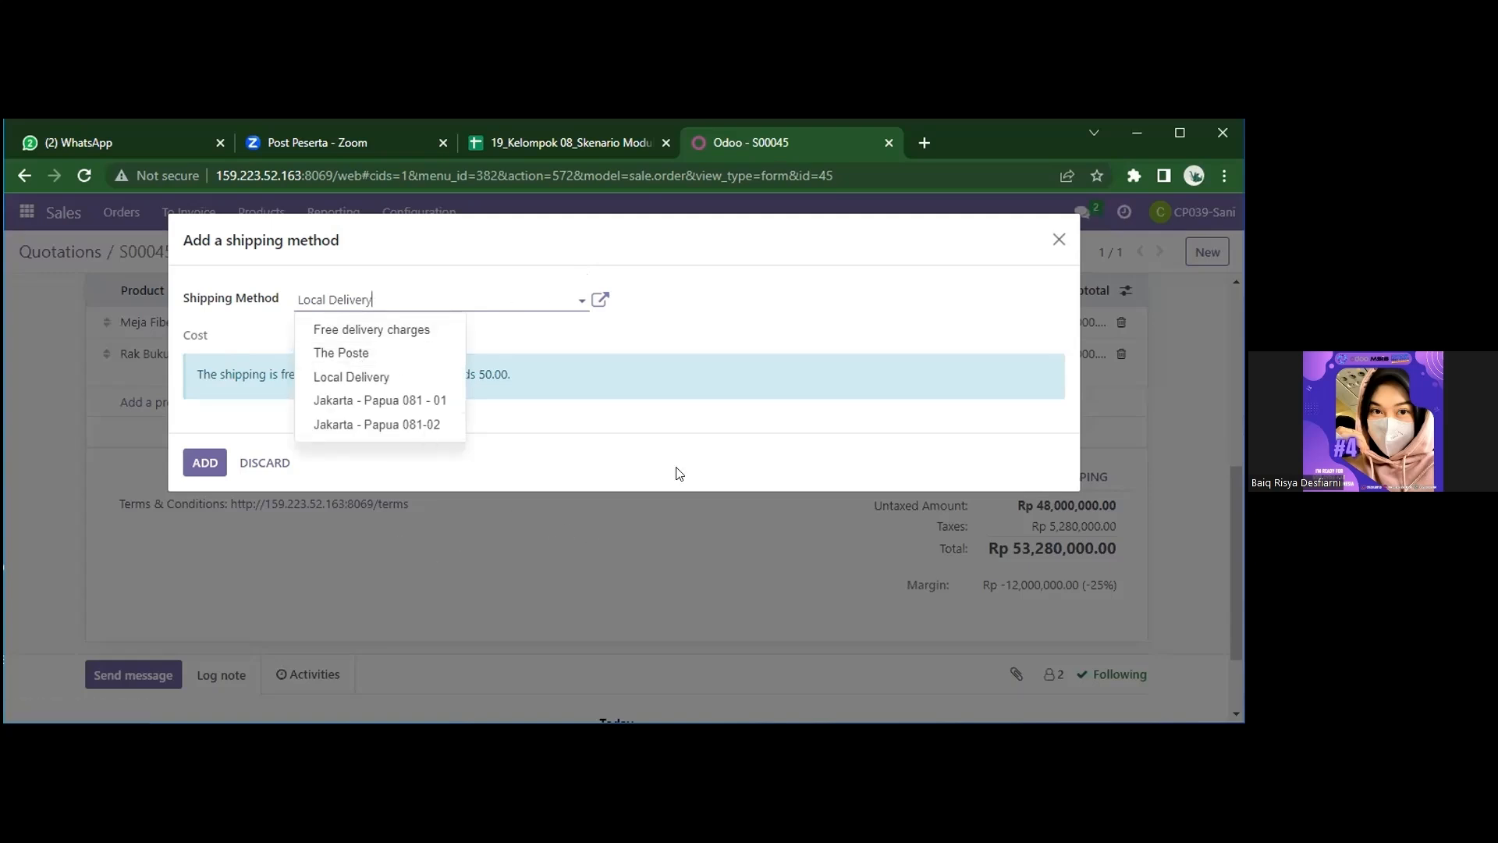
left_click(1058, 238)
left_click(1059, 239)
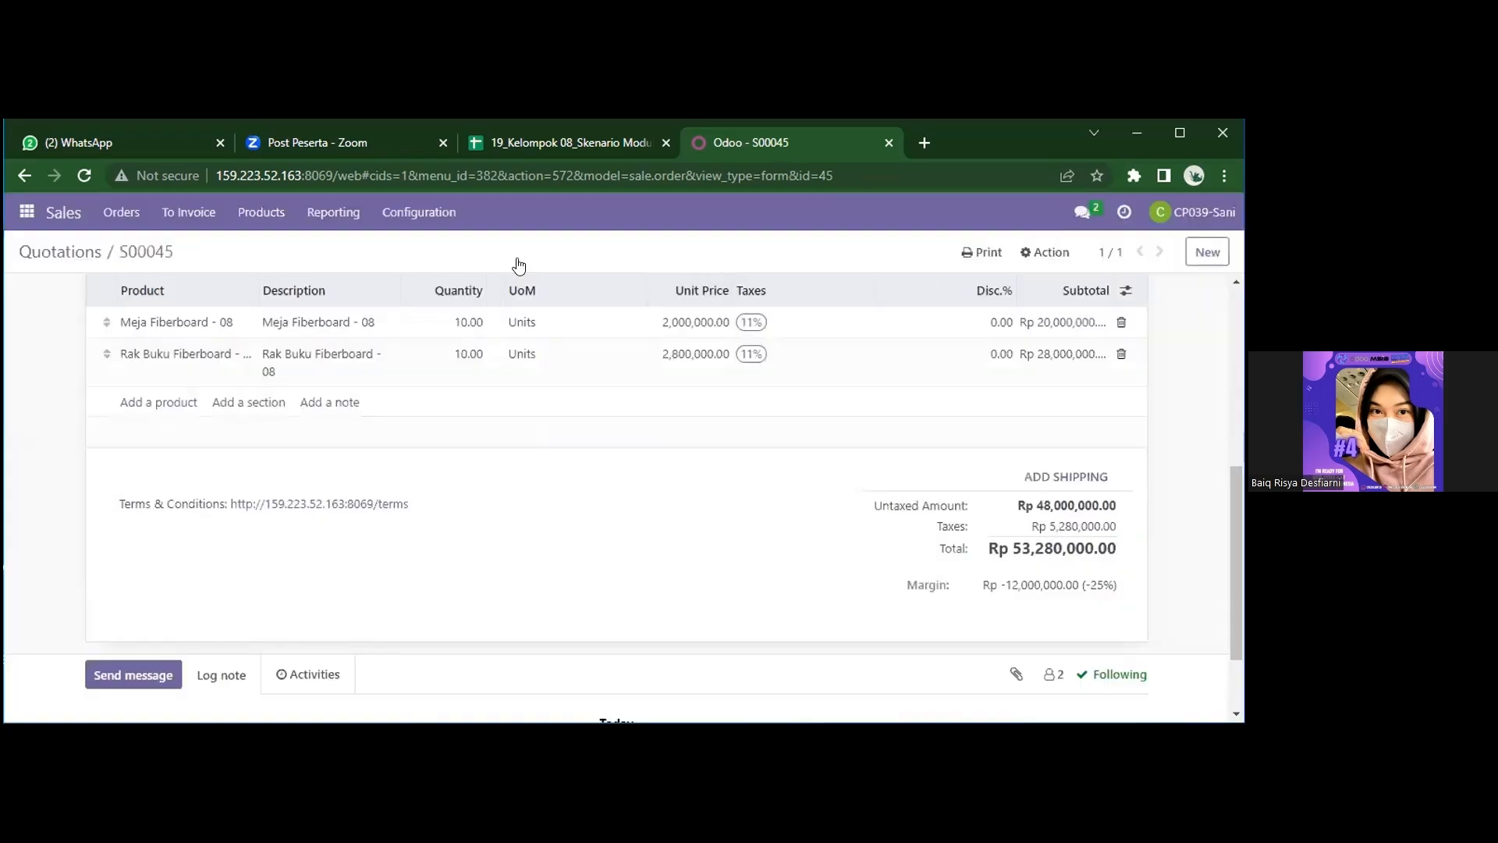
Start a new shipping method from the Sales configuration's list of shipping methods
left_click(414, 224)
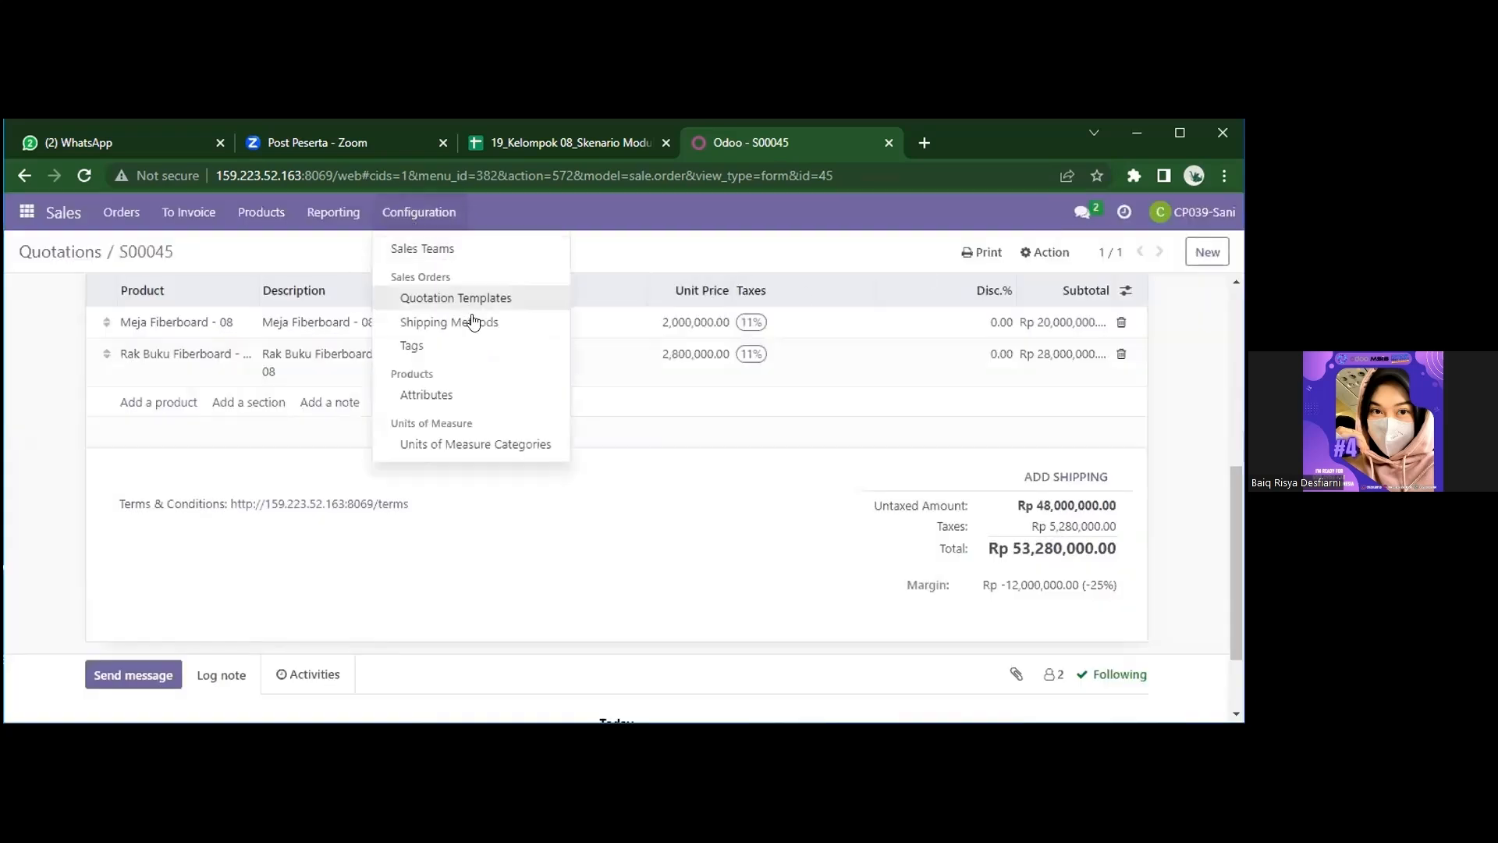
left_click(476, 323)
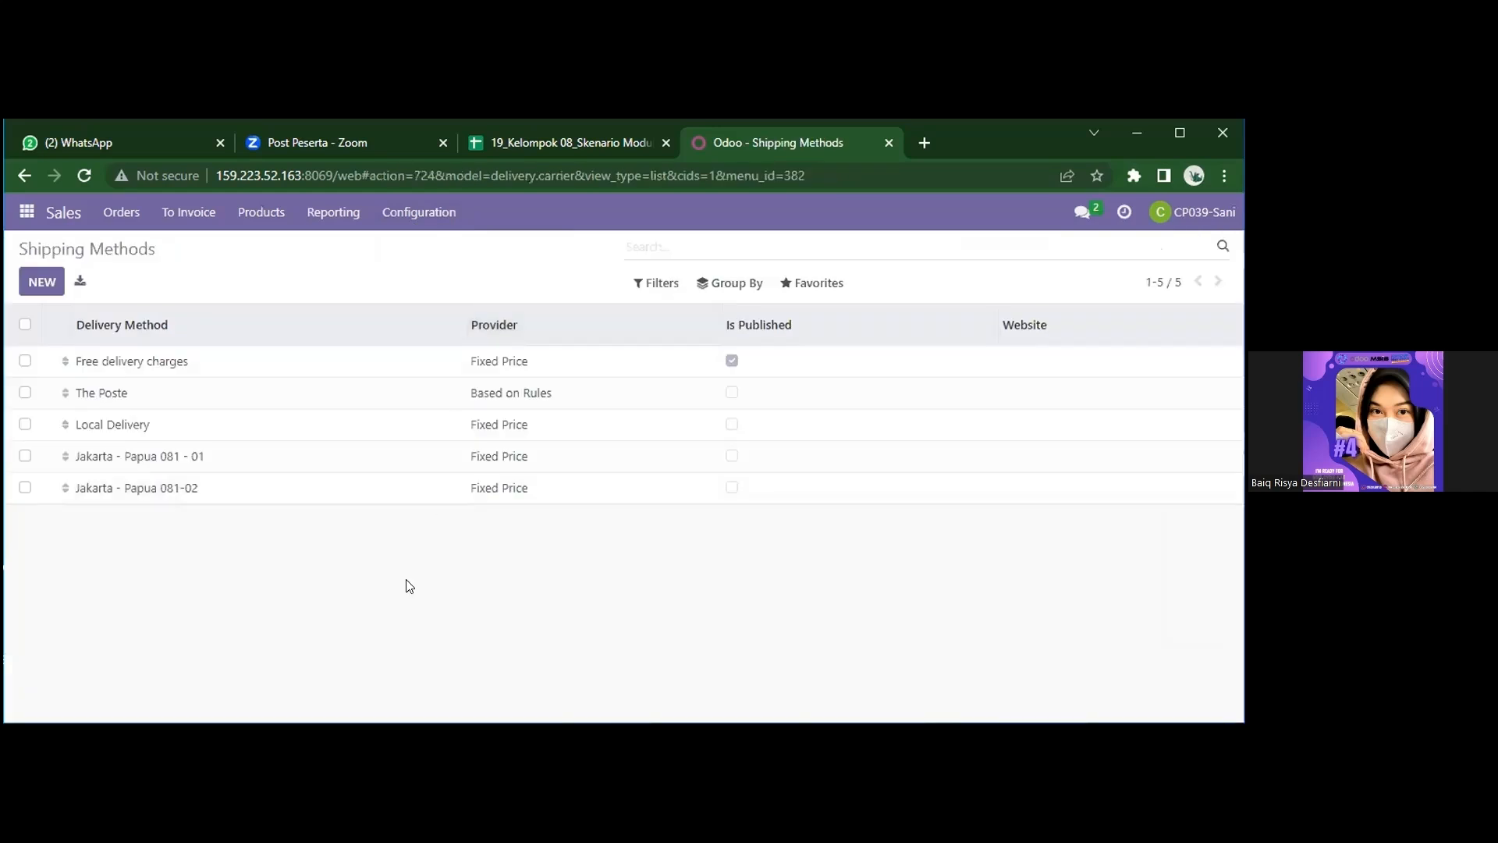
left_click(40, 285)
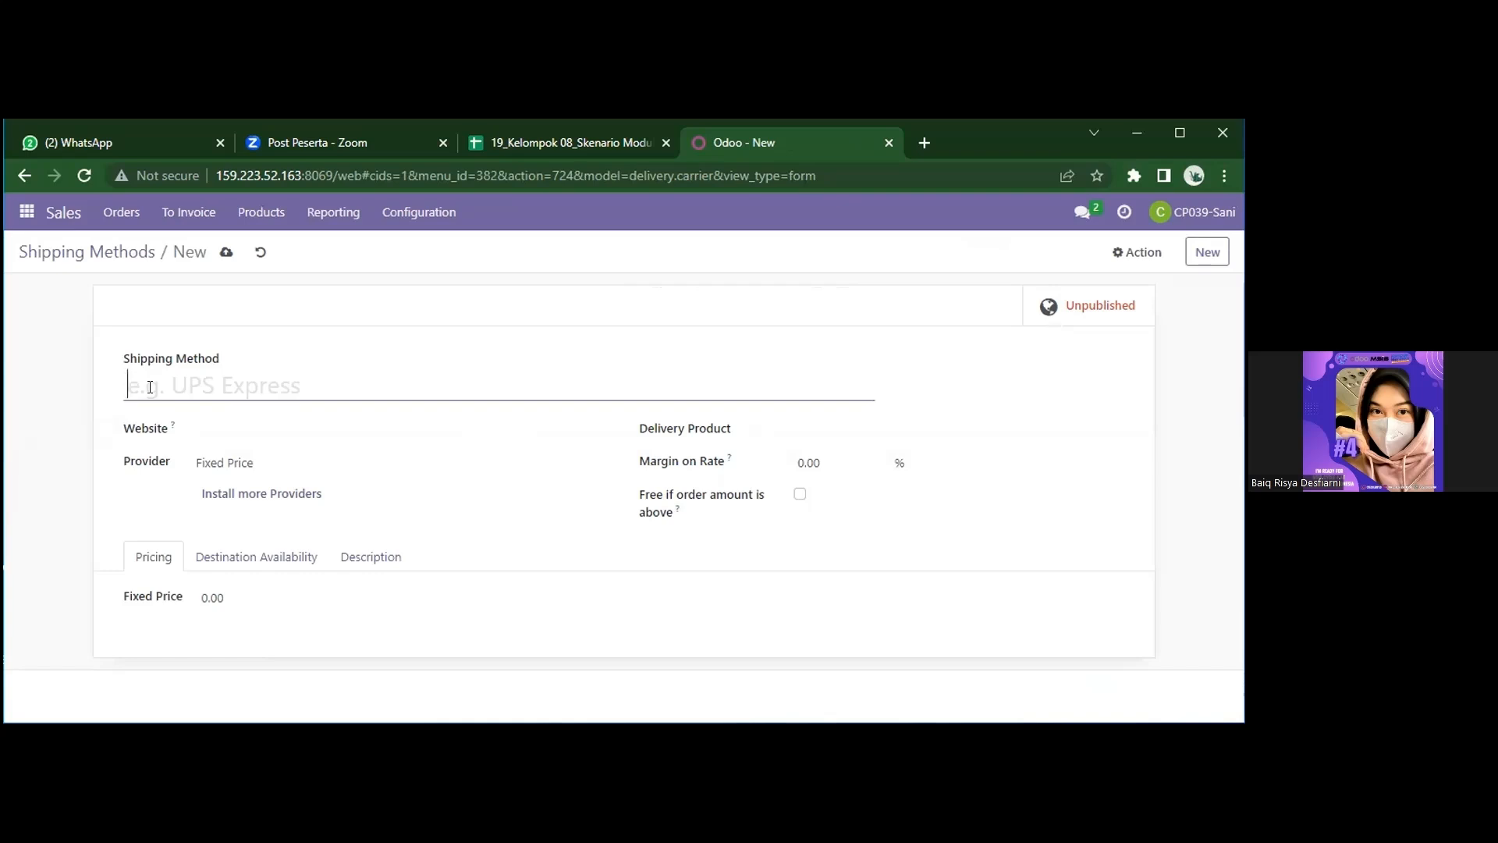
Consult the scenario spreadsheet's Shipping Method sheet, name the new Odoo shipping method Jakarta - Timika and set its provider to Fixed Price
left_click(575, 134)
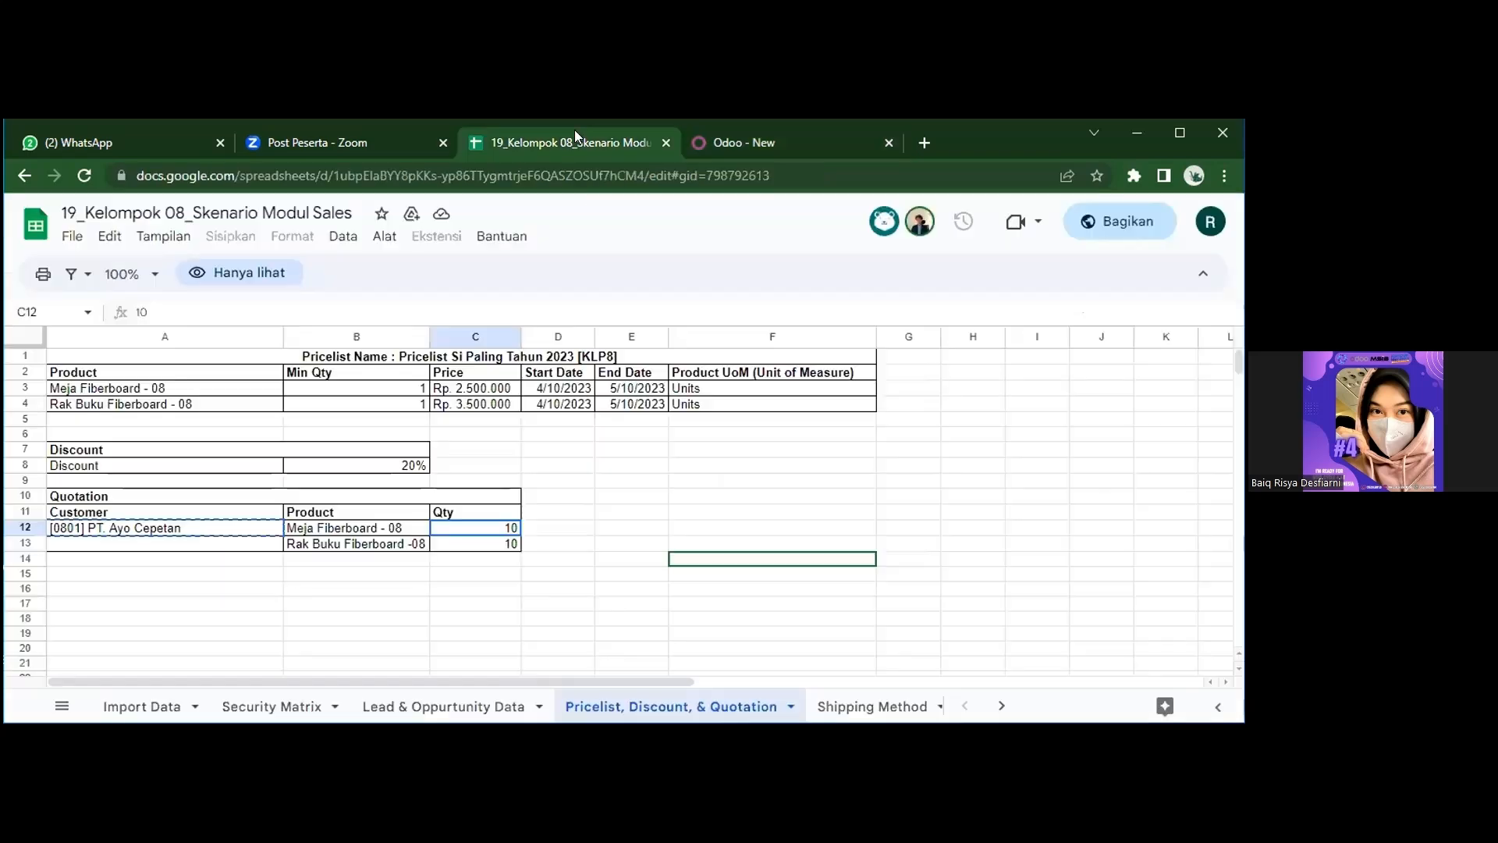
left_click(877, 697)
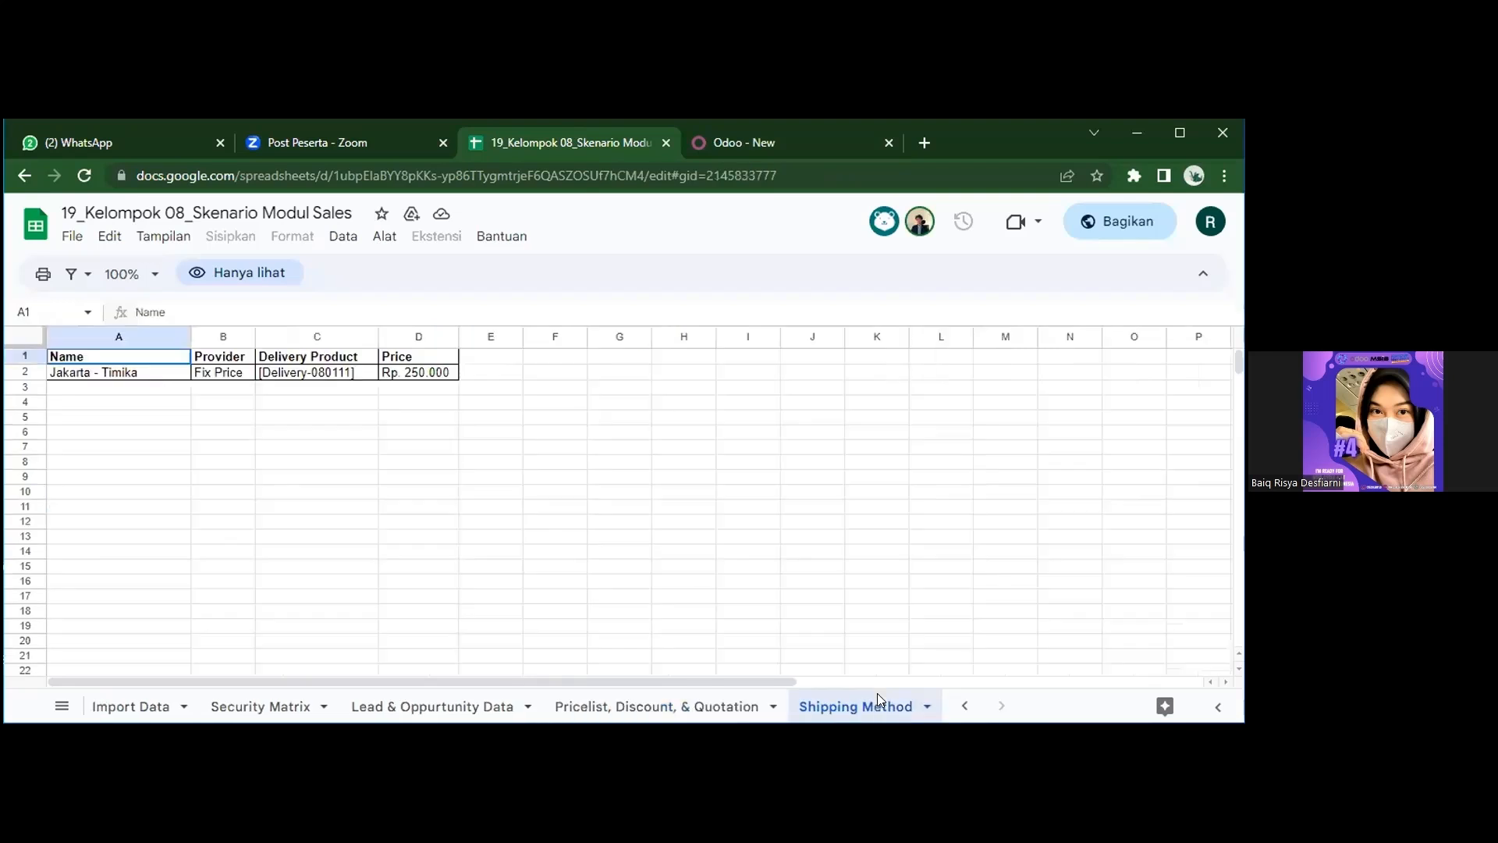
left_click(85, 371)
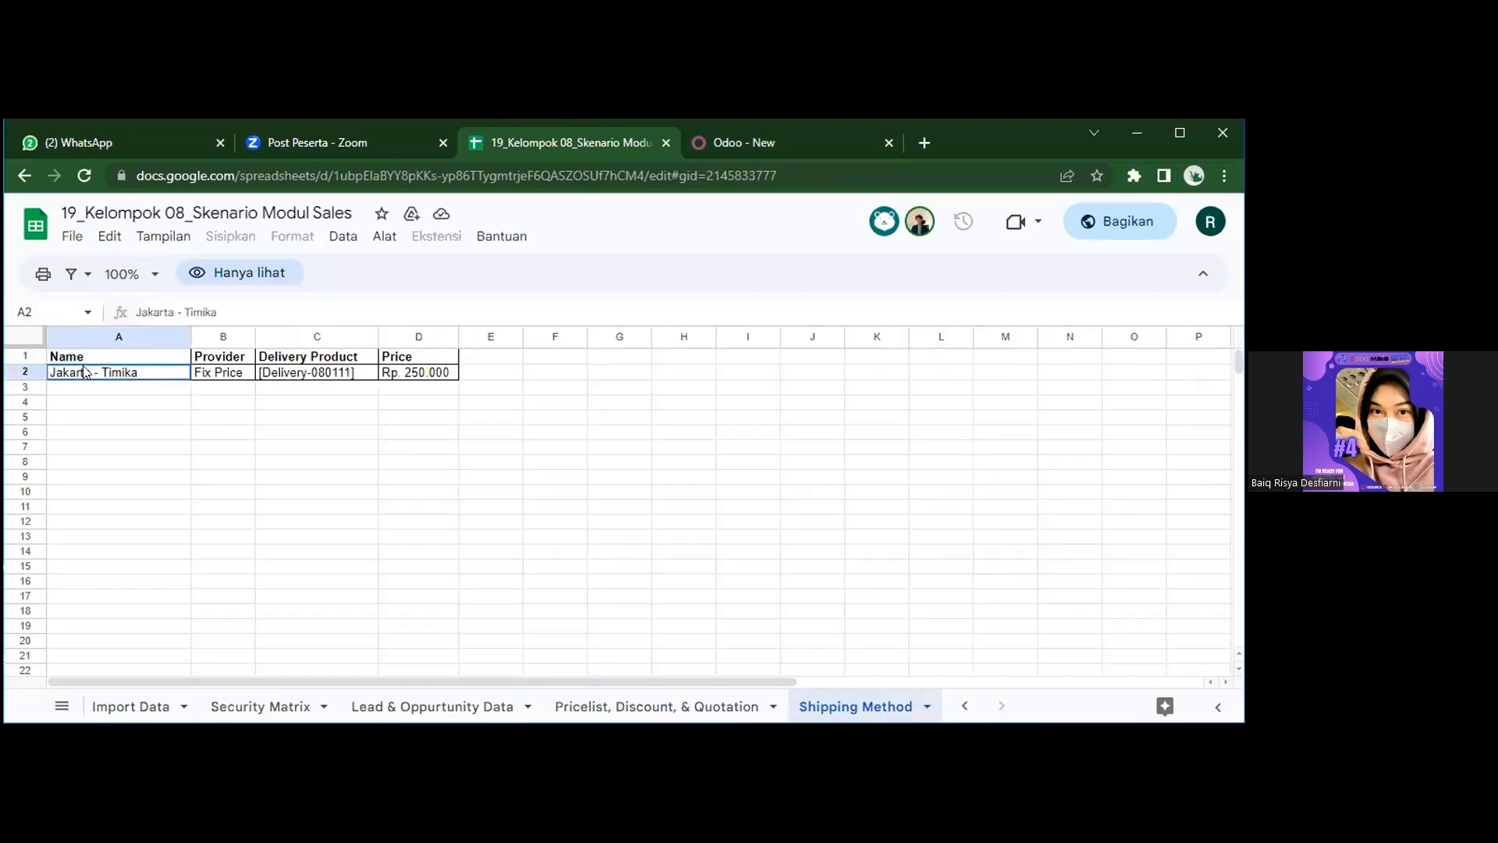
left_click(782, 143)
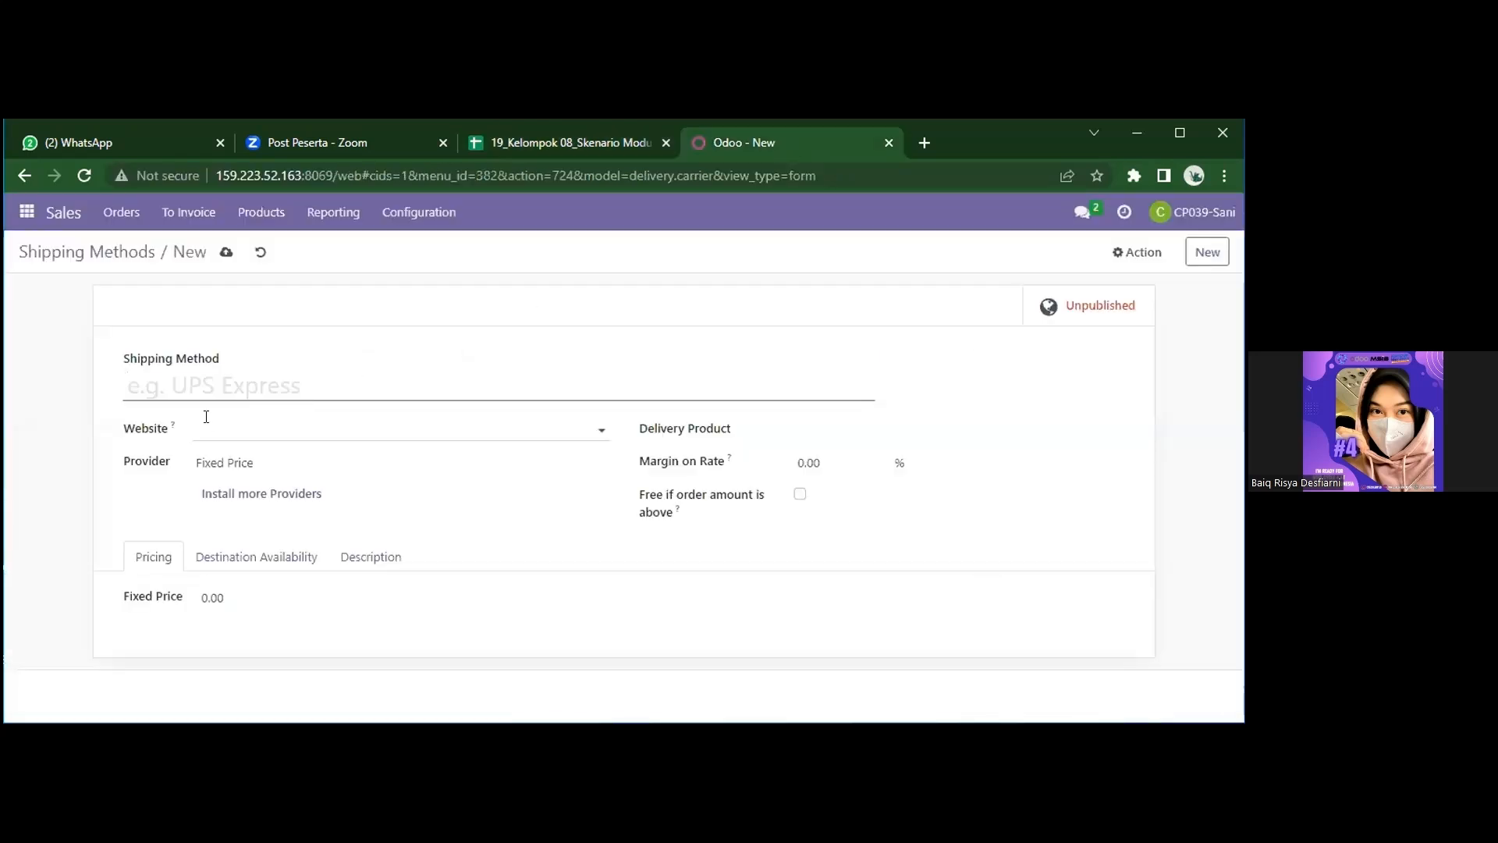
type("Jakarta - Timika")
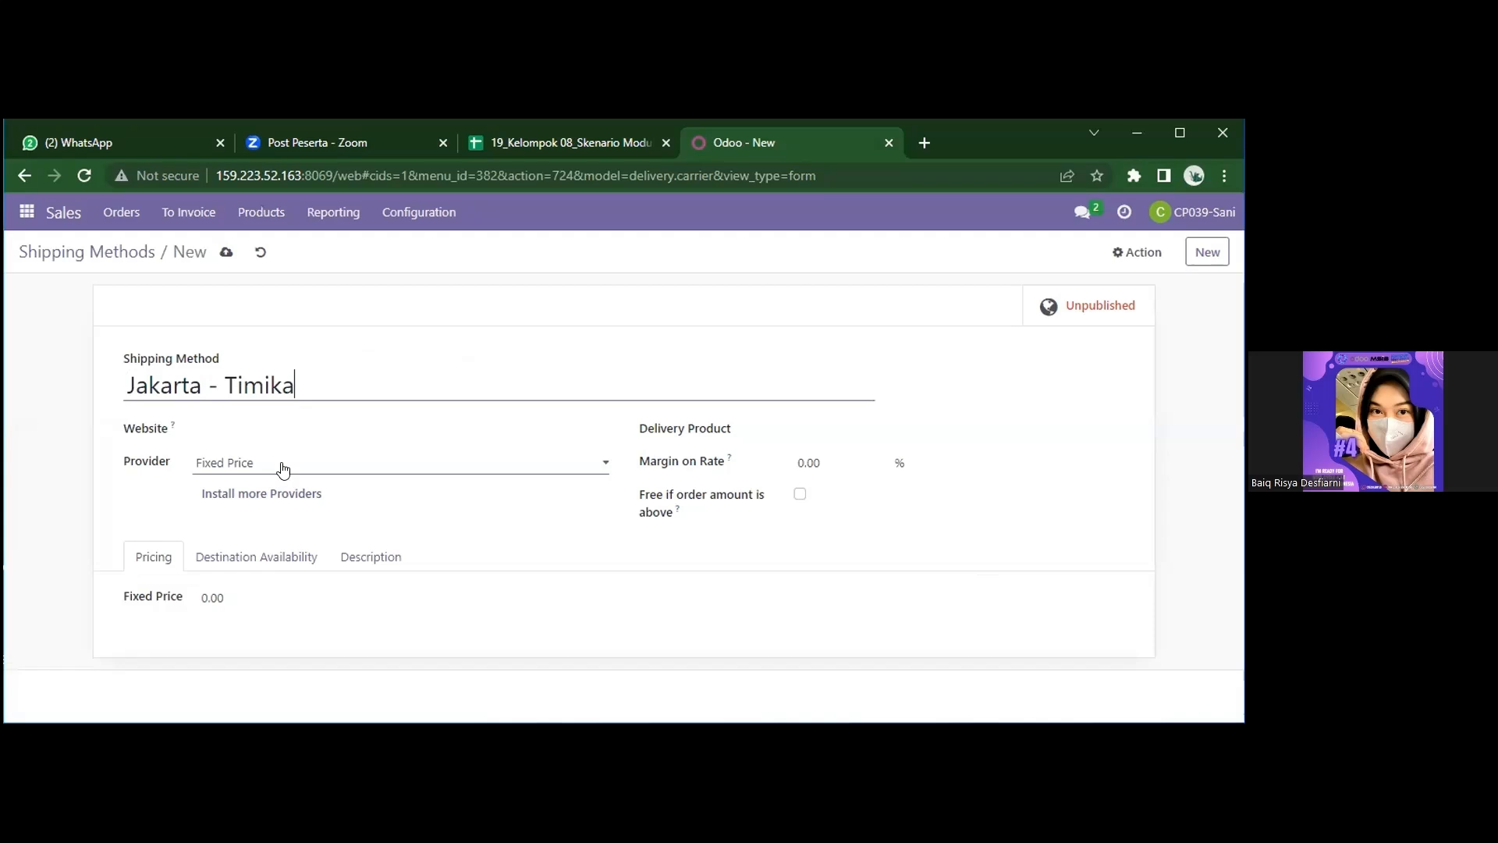
left_click(337, 462)
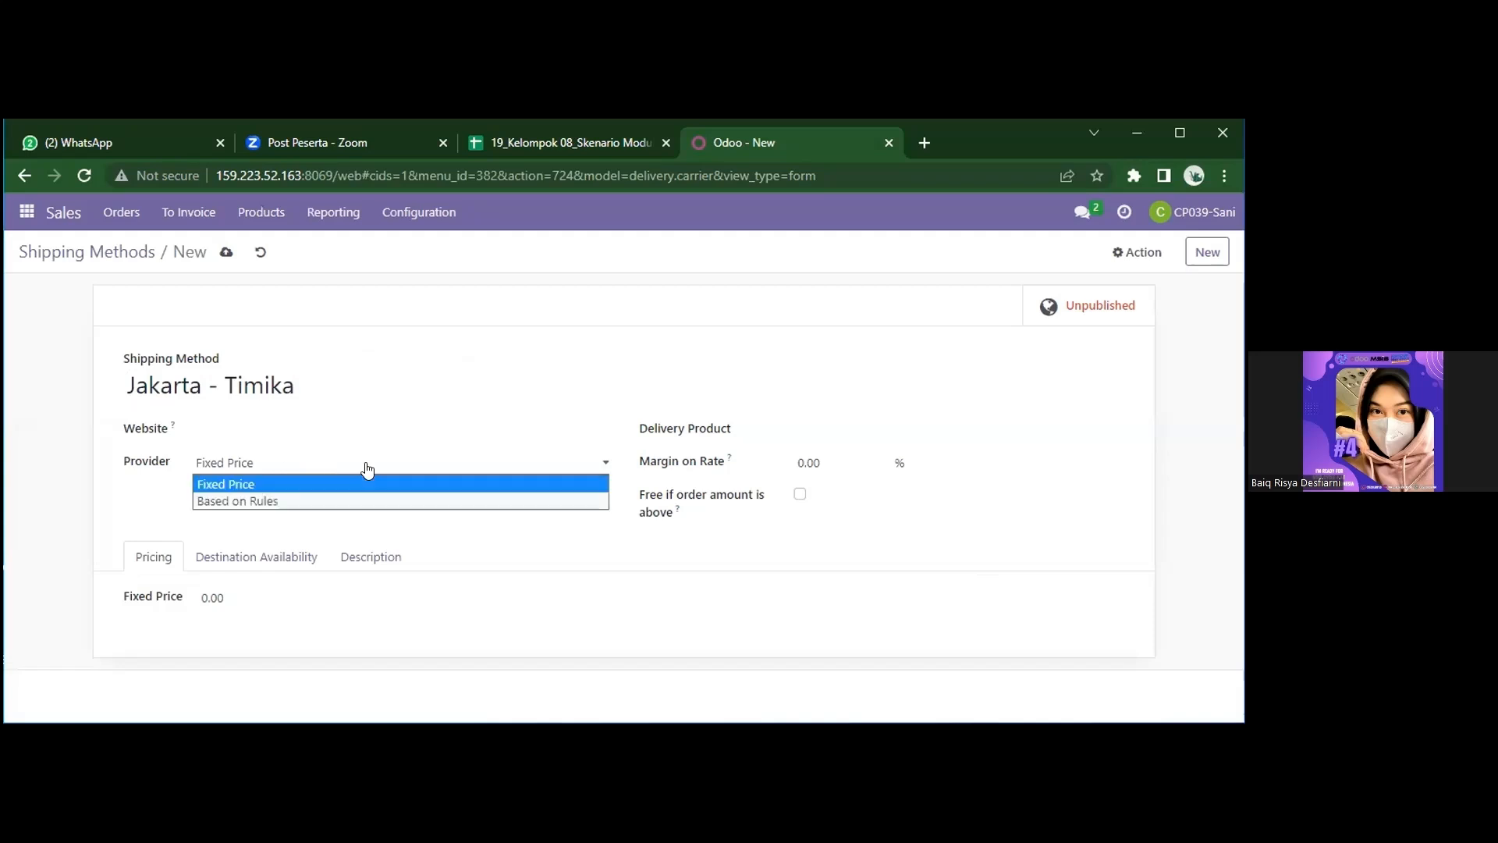
left_click(394, 484)
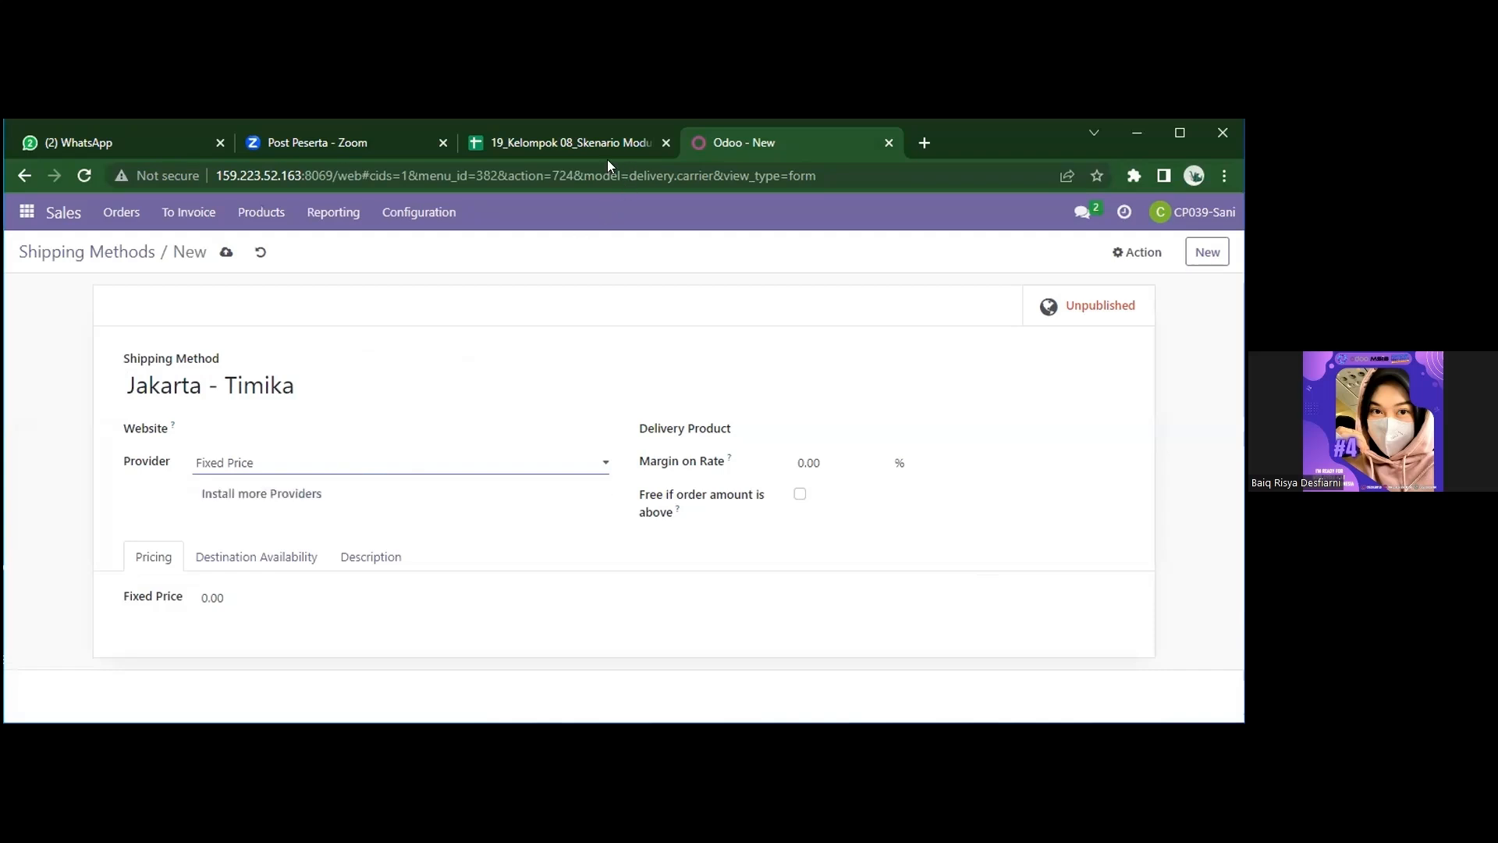
Copy [Delivery-080111] from the scenario spreadsheet and set it as the delivery product of the Odoo shipping method
left_click(564, 142)
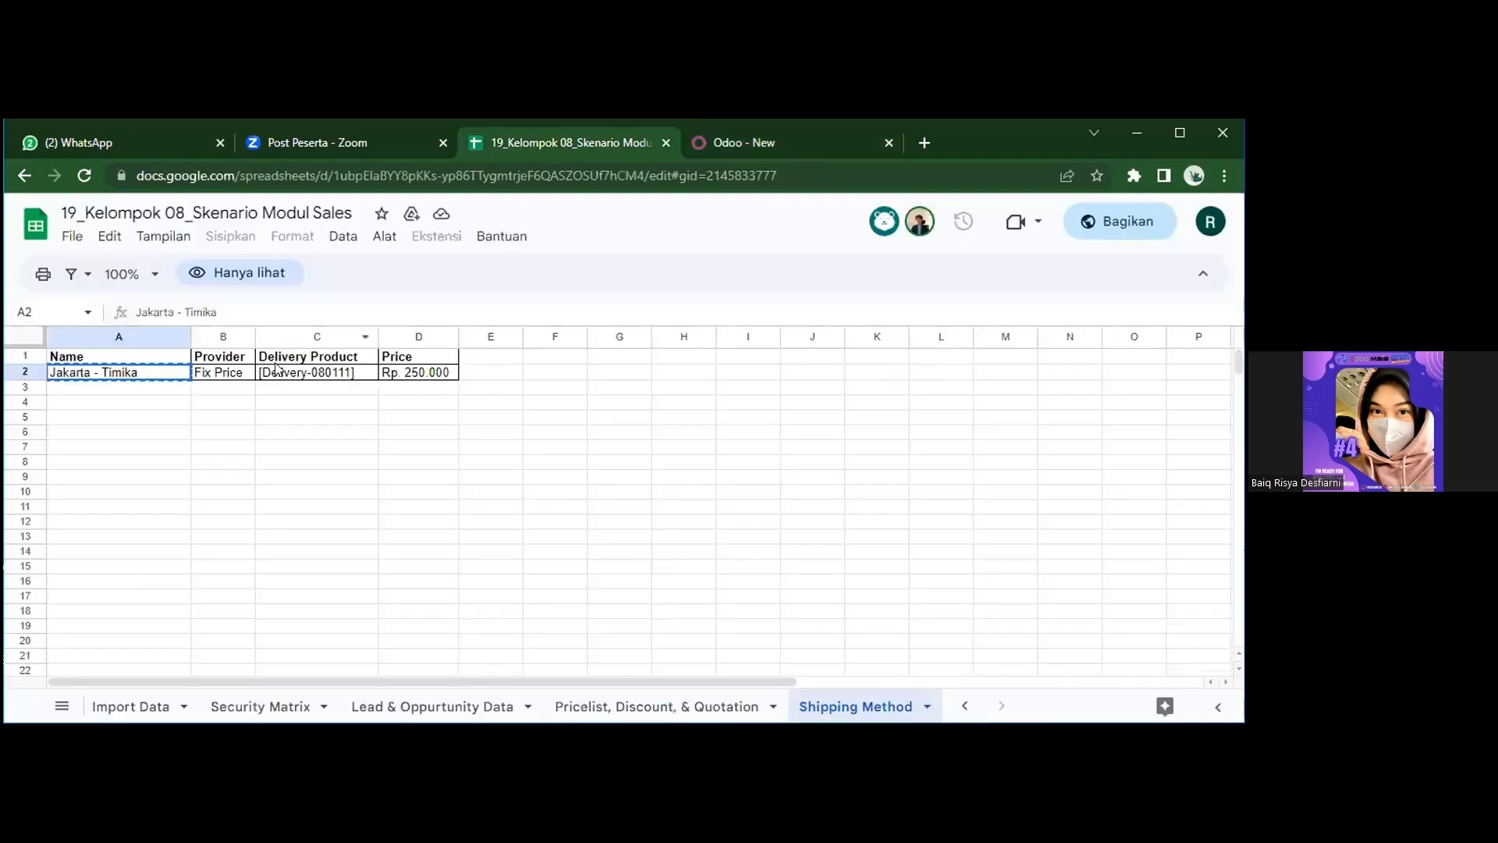
left_click(225, 373)
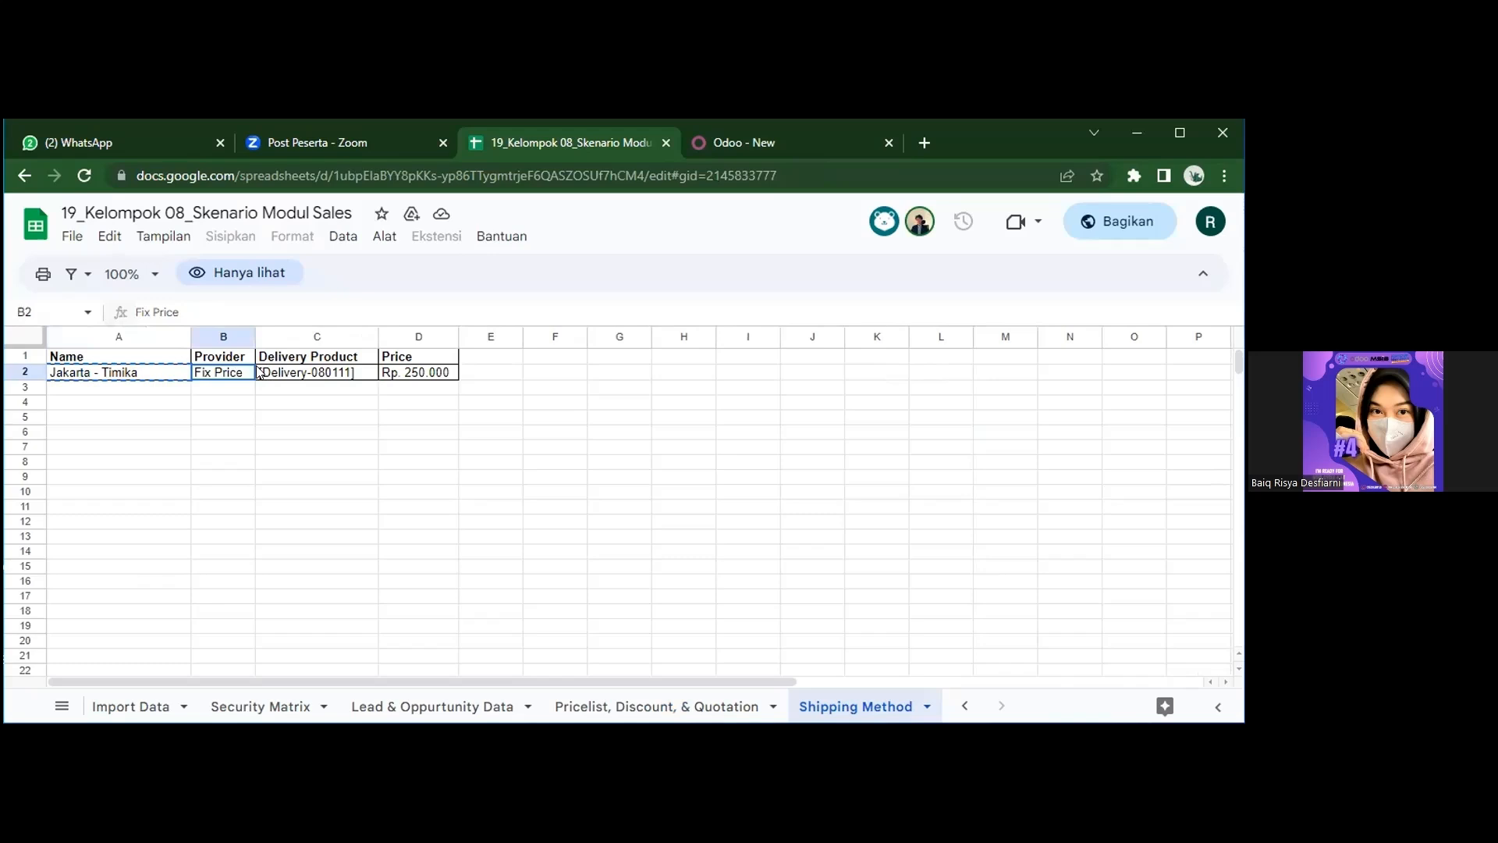
left_click(306, 370)
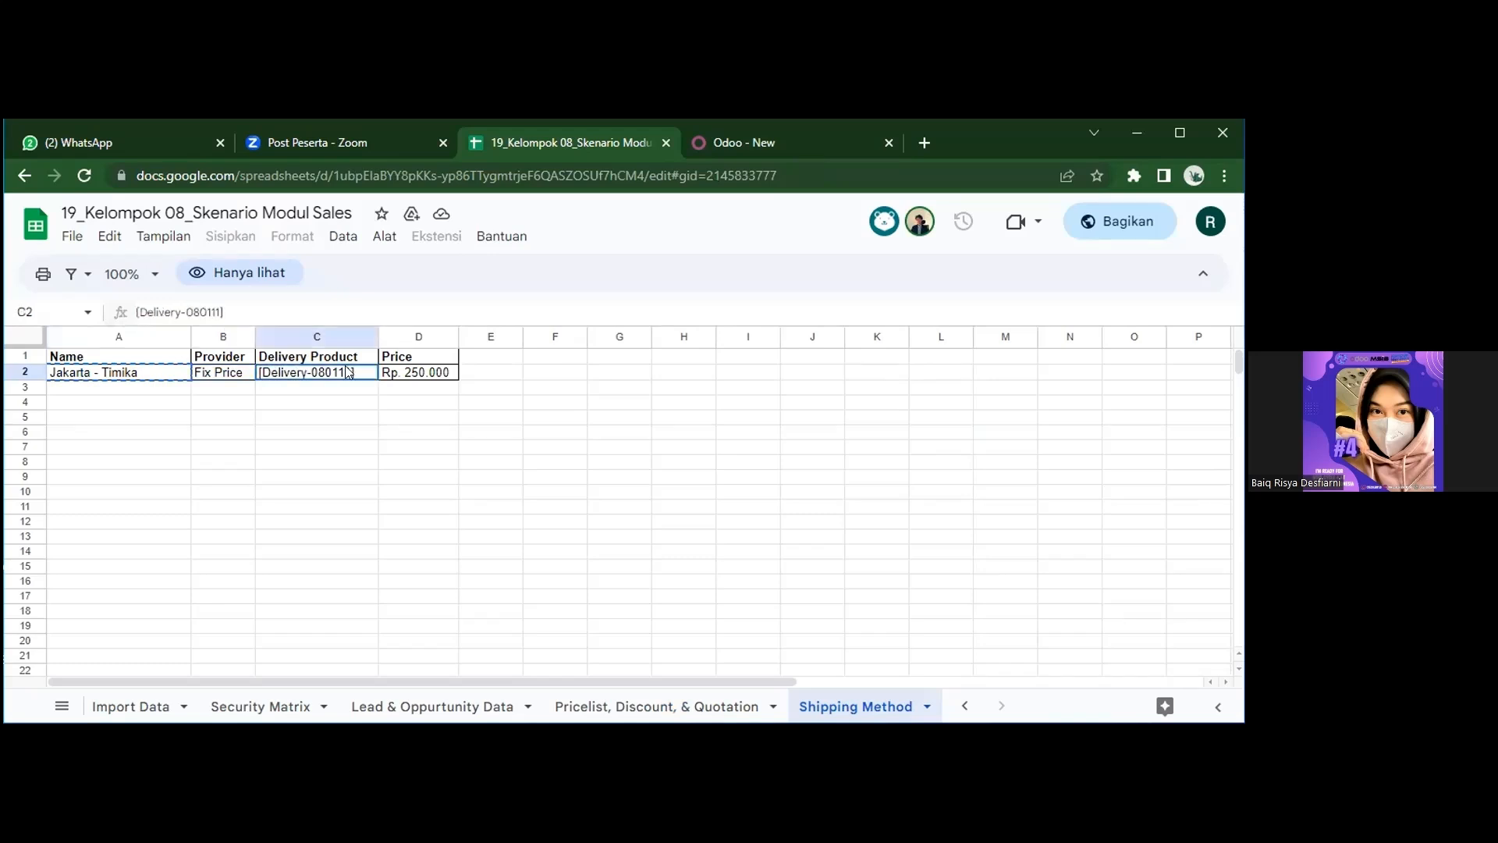
key("ctrl+c")
left_click(774, 142)
left_click(802, 426)
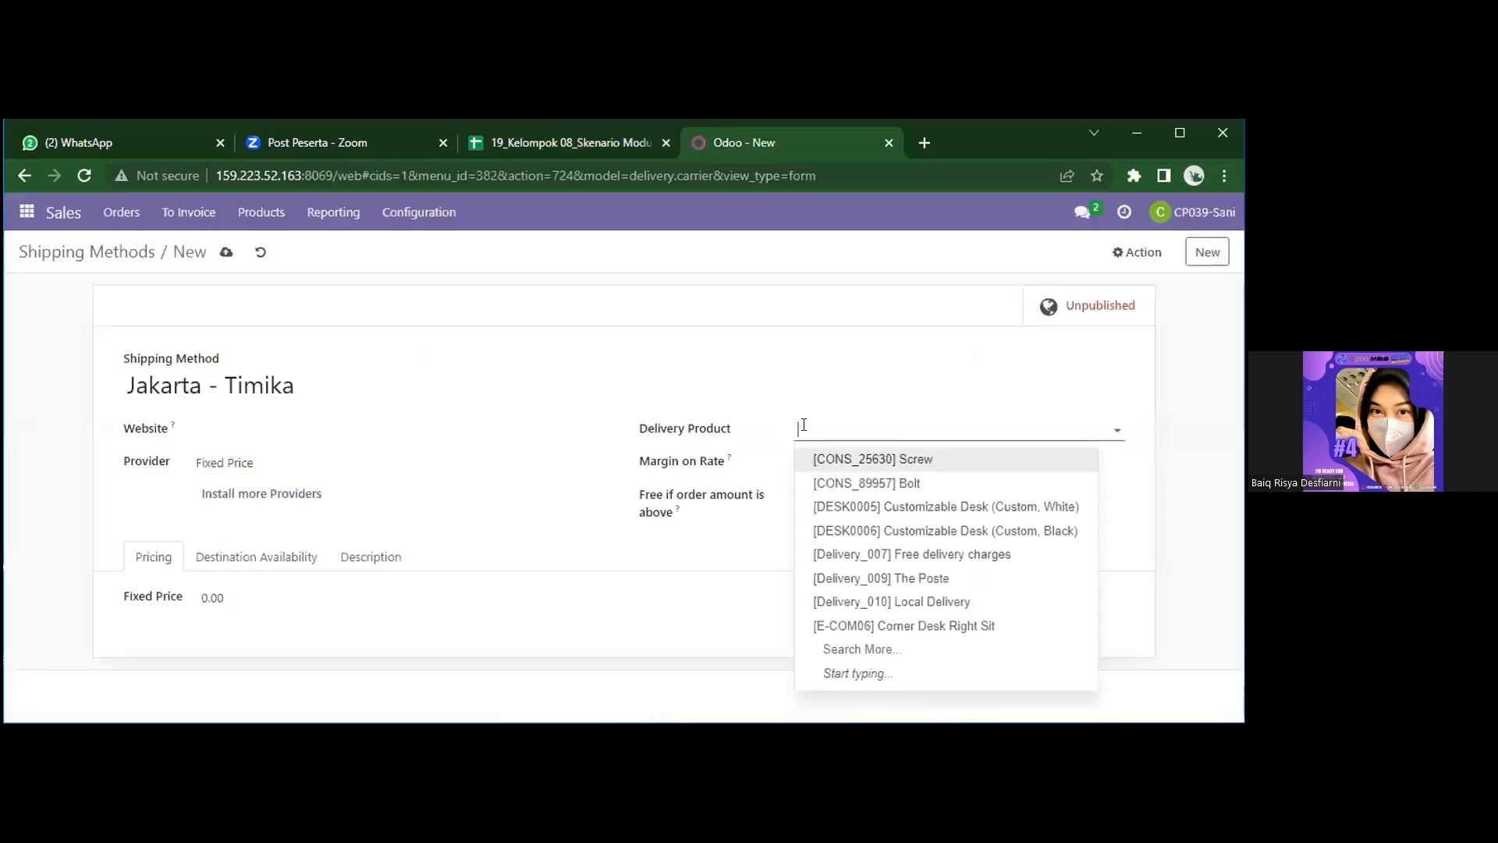
key("ctrl+v")
left_click(935, 461)
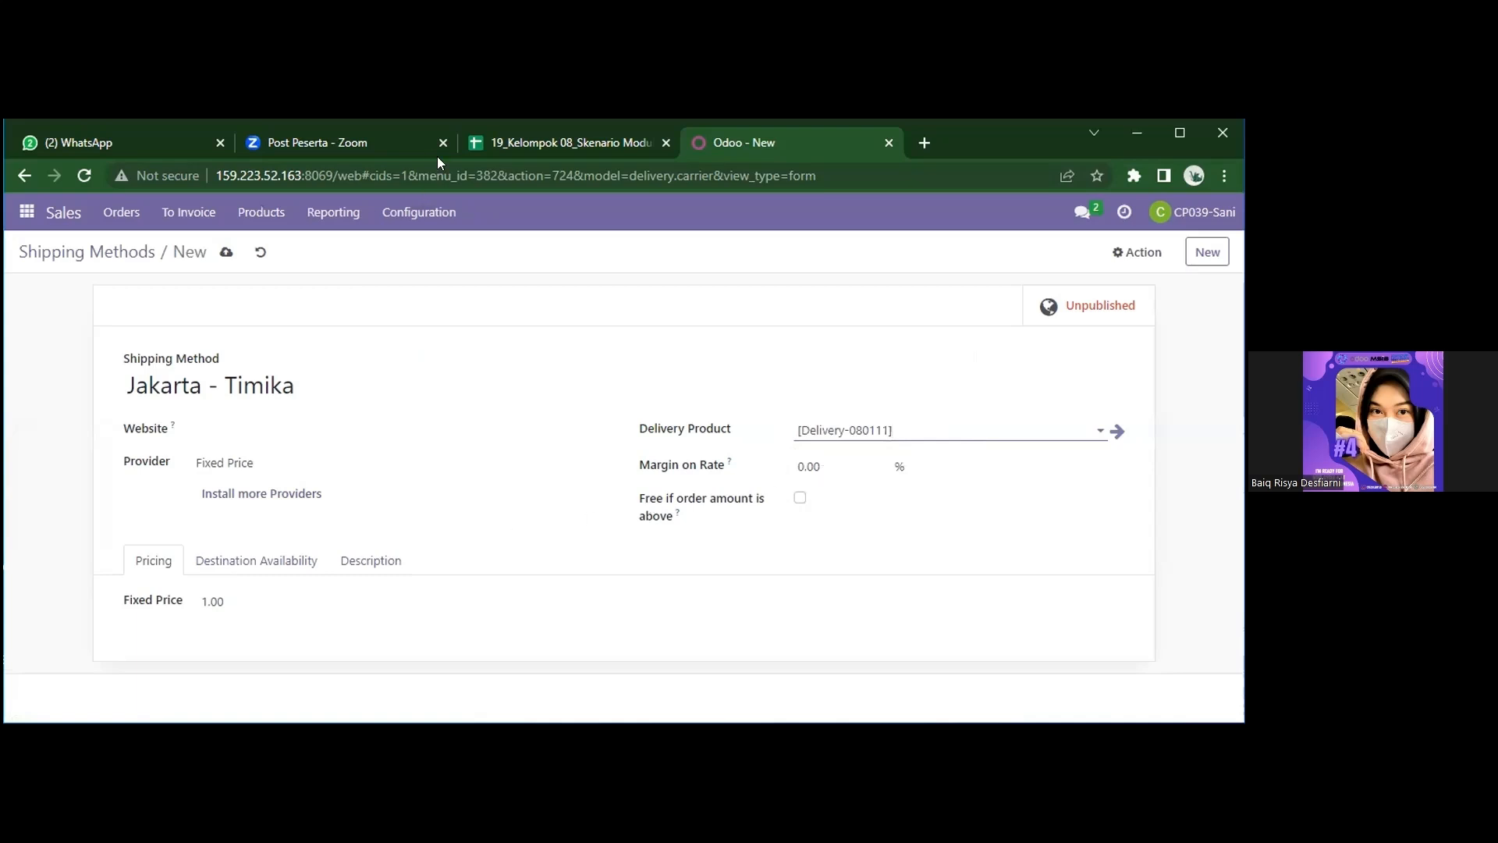
Check the price in the scenario spreadsheet, set the Odoo shipping method's fixed price to 250,000 and save it
left_click(569, 142)
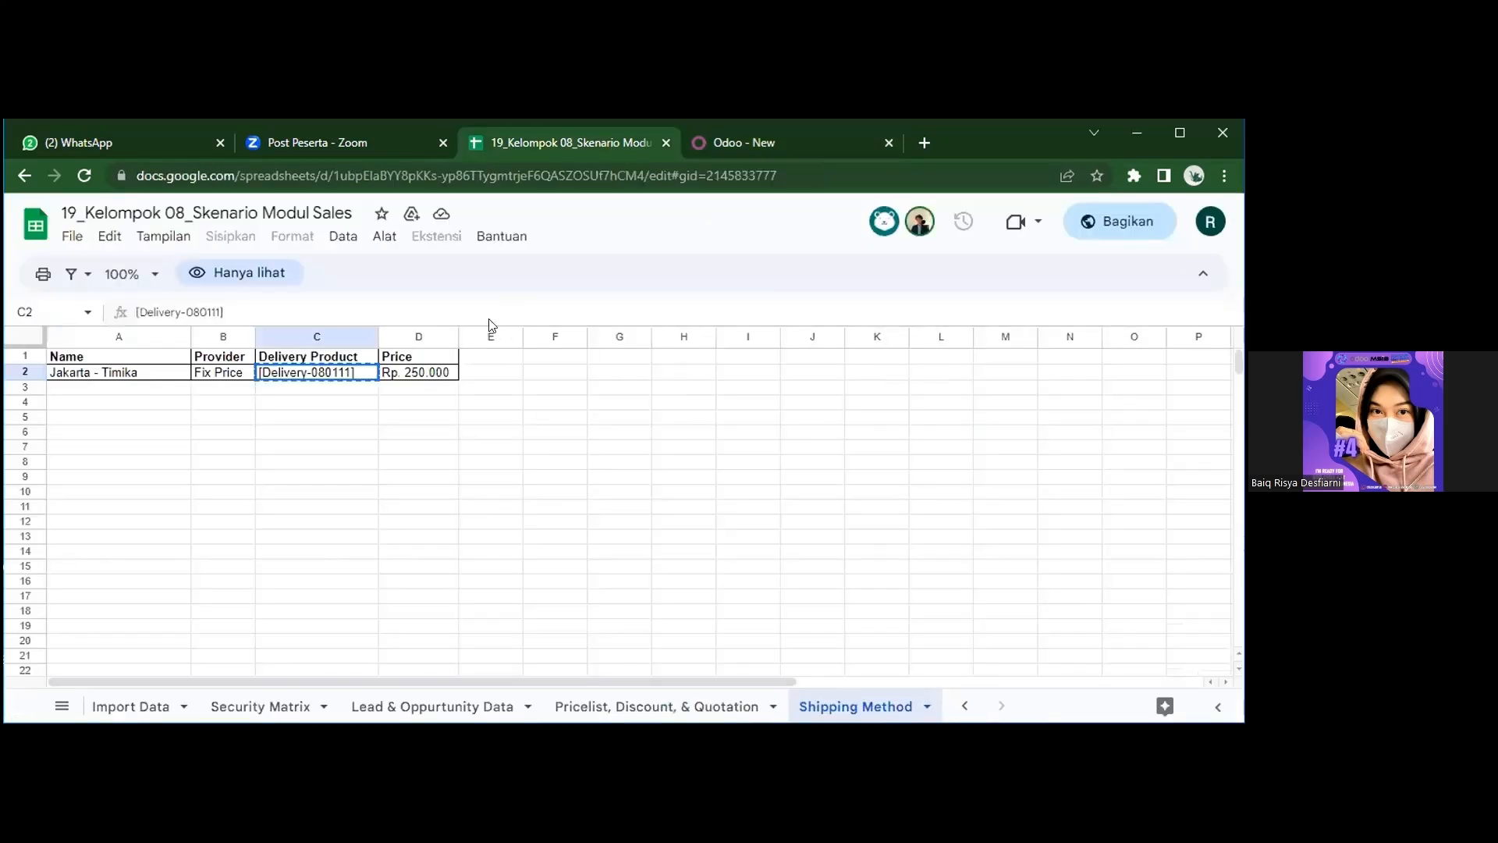
left_click(770, 143)
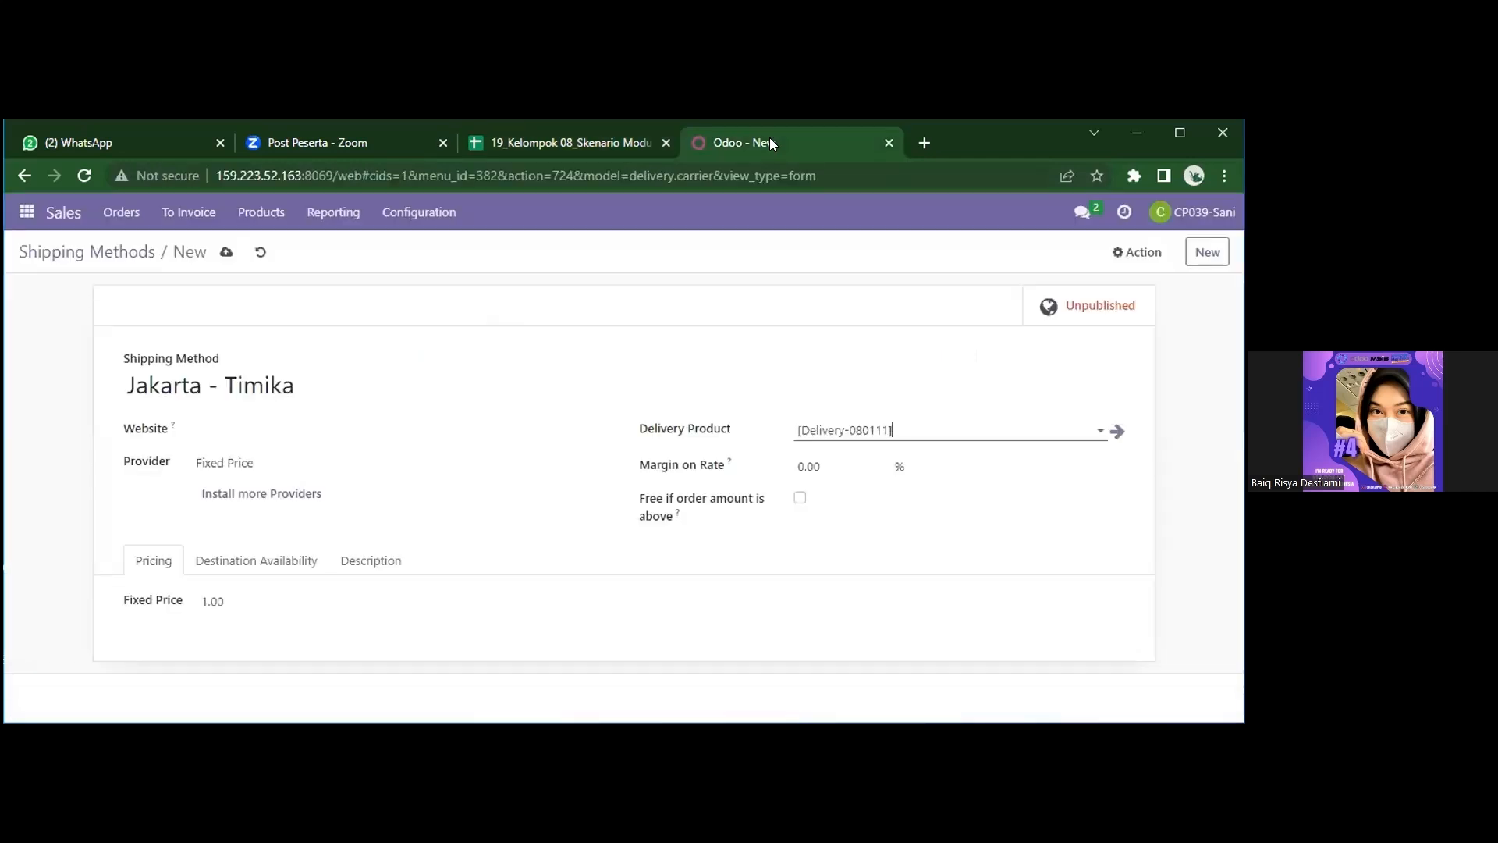
left_click(240, 596)
key("BackSpace")
key("BackSpace")
key("BackSpace")
key("BackSpace")
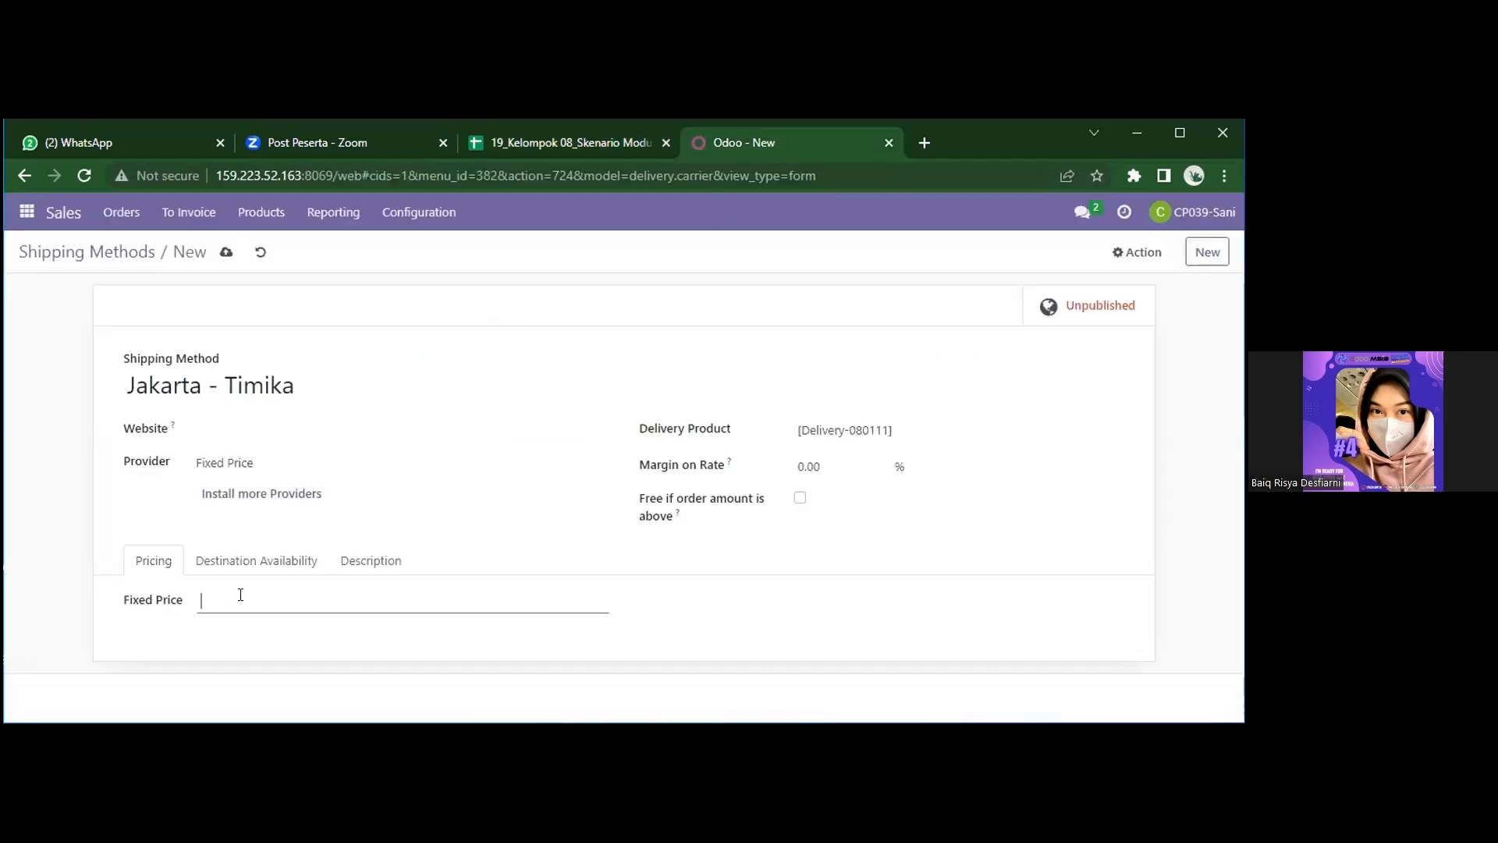
type("250,000")
left_click(226, 252)
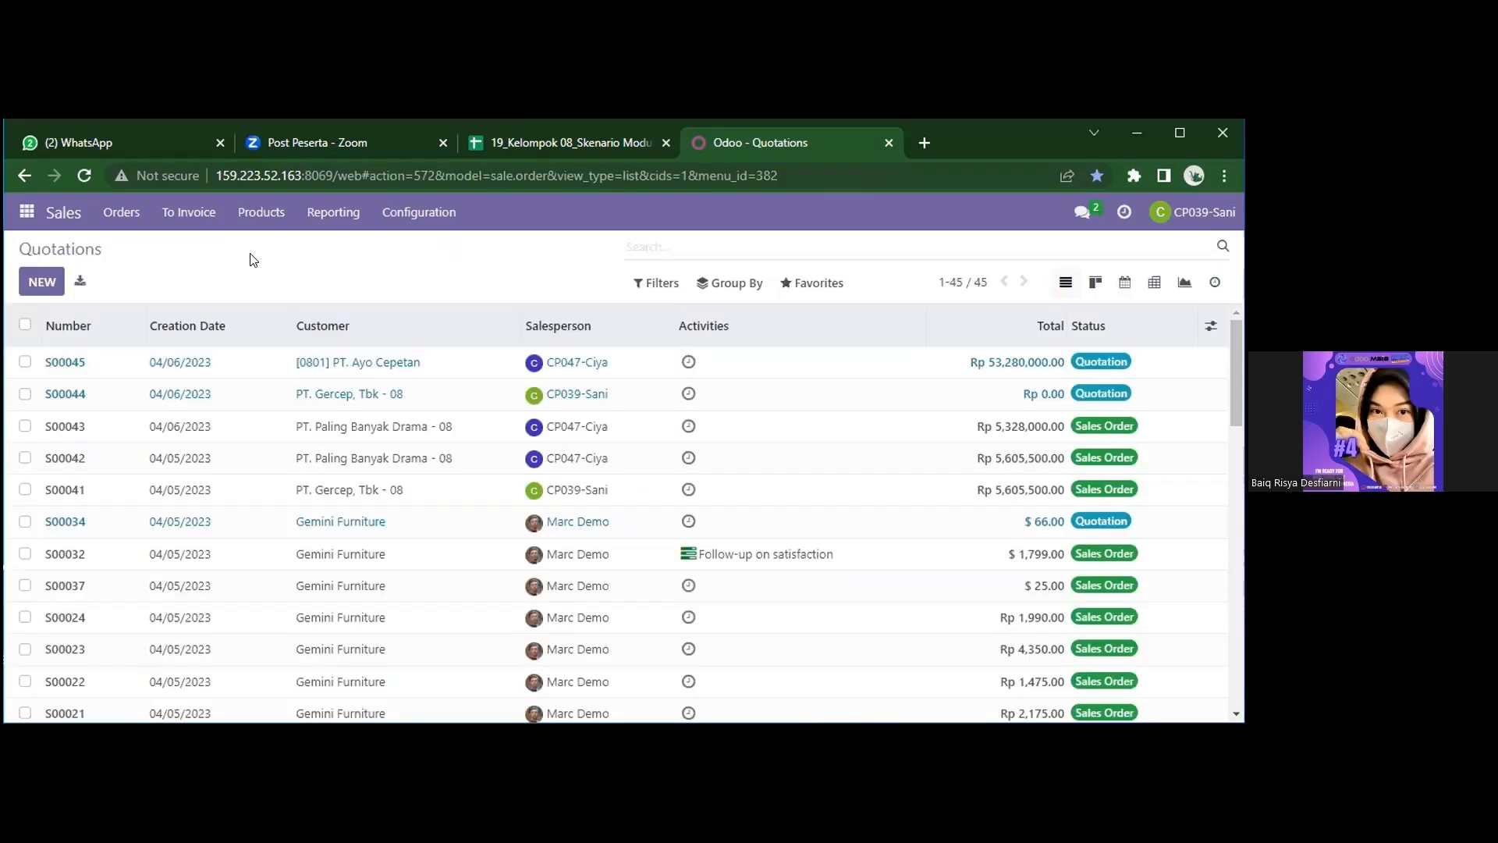
Reopen PT. Ayo Cepetan's quotation and add the Jakarta - Timika shipping method to it
left_click(317, 363)
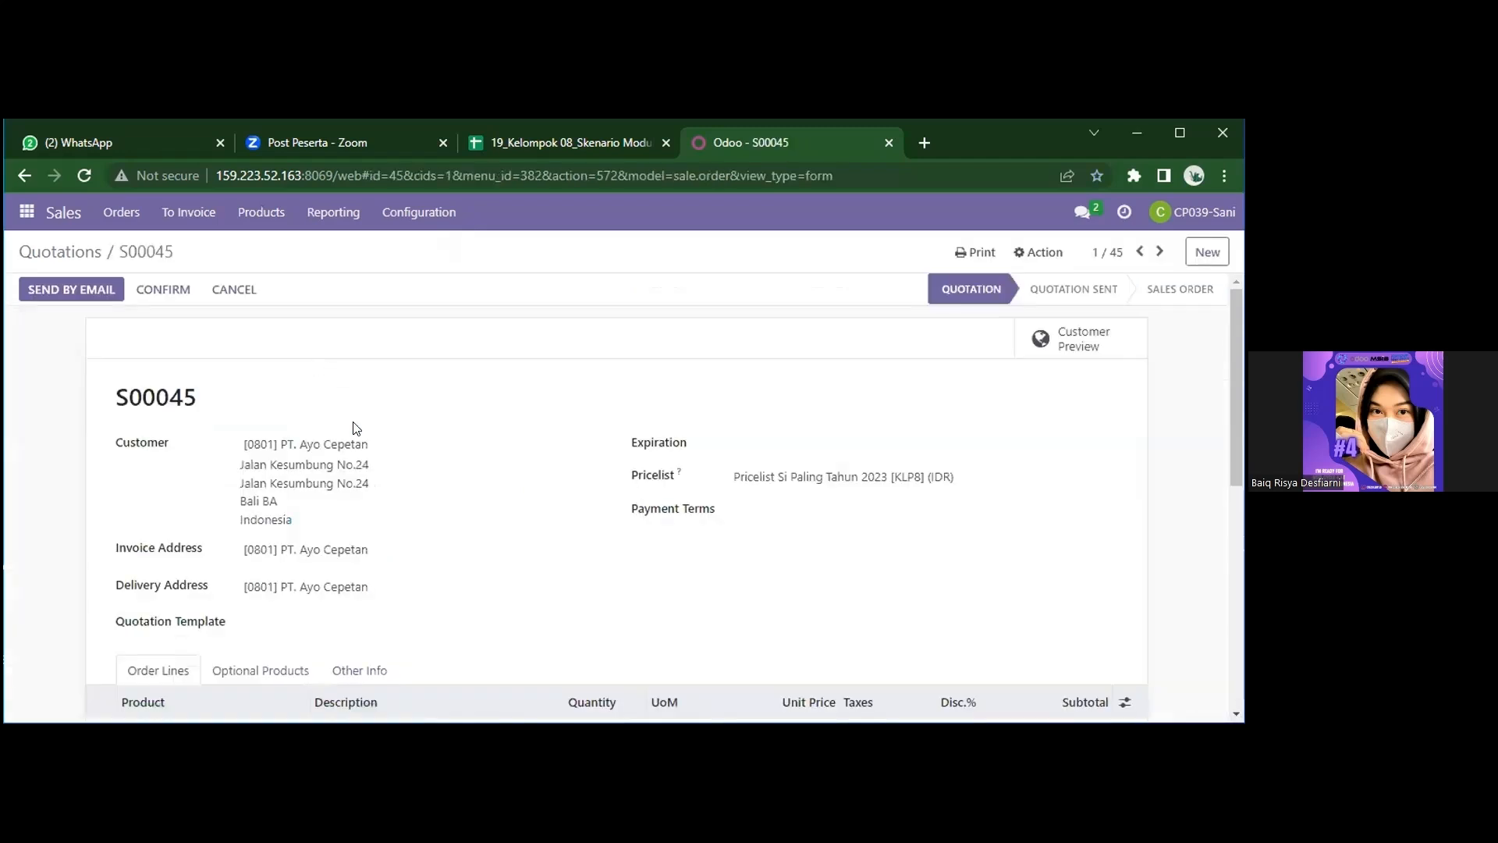
scroll(478, 441, "down", 4)
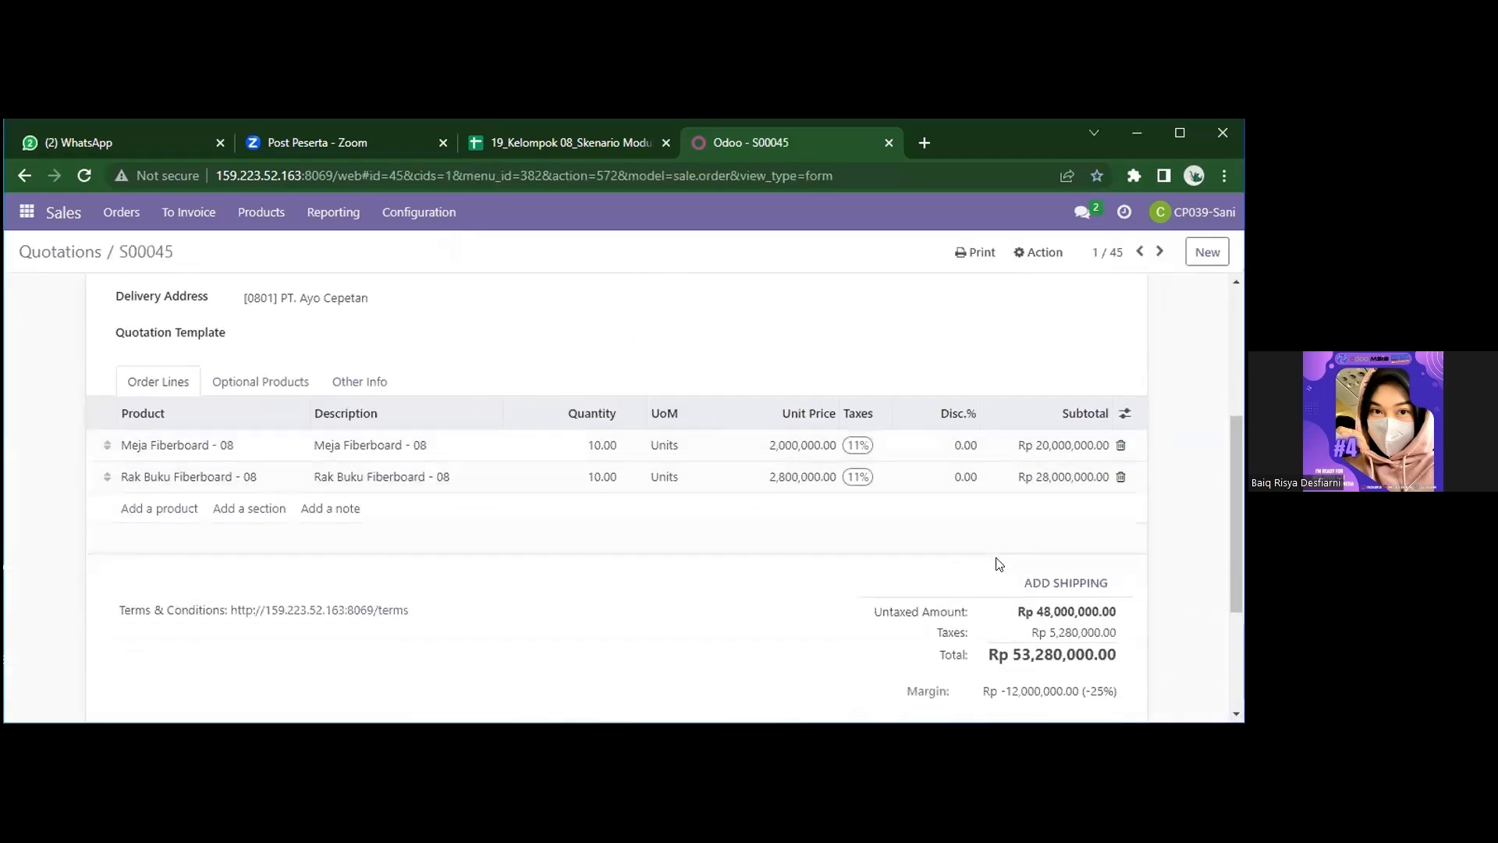
left_click(1046, 585)
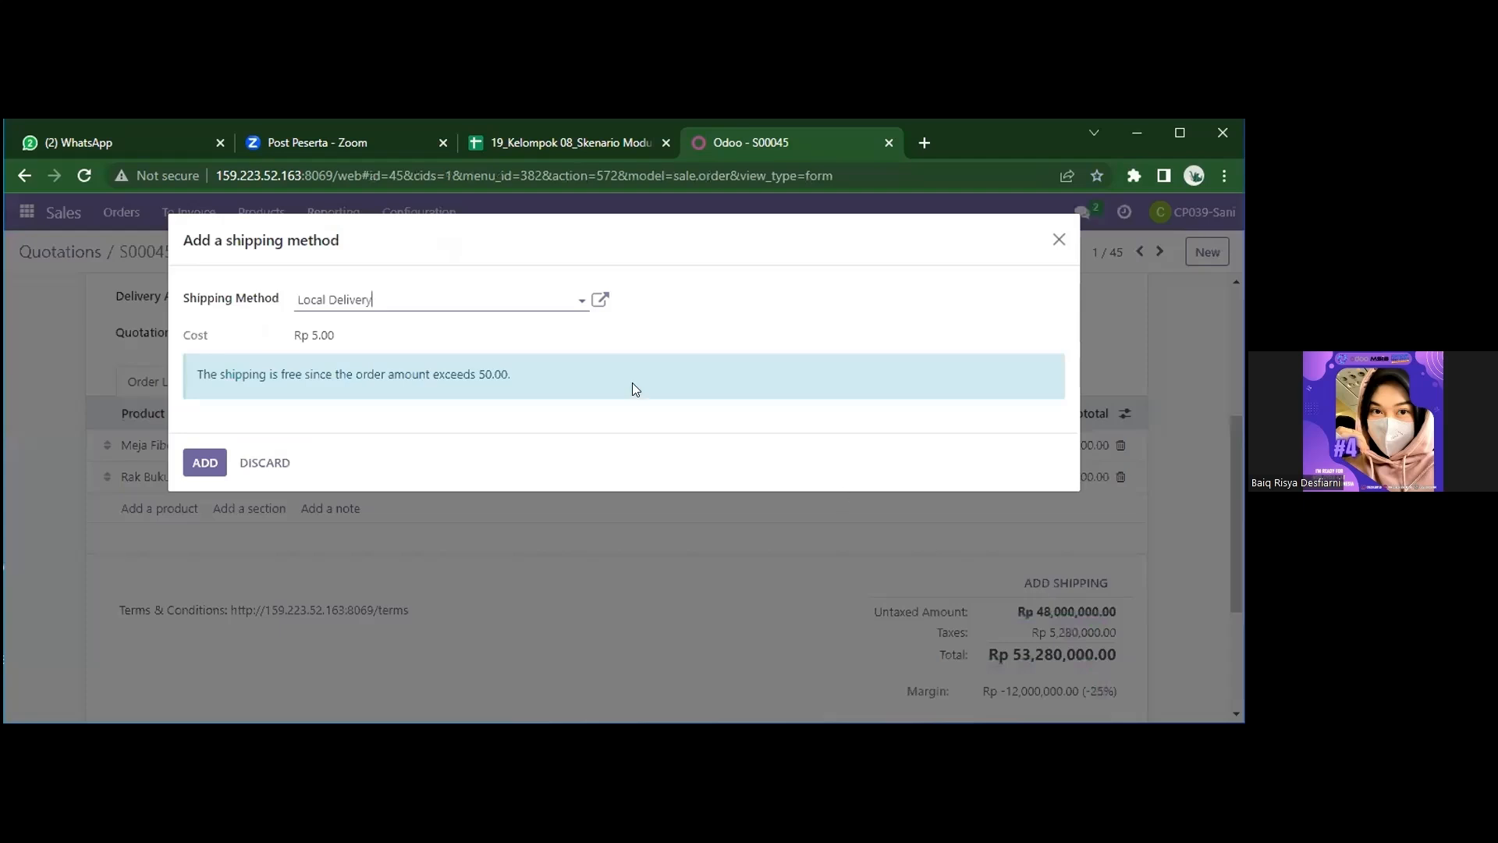
left_click(571, 298)
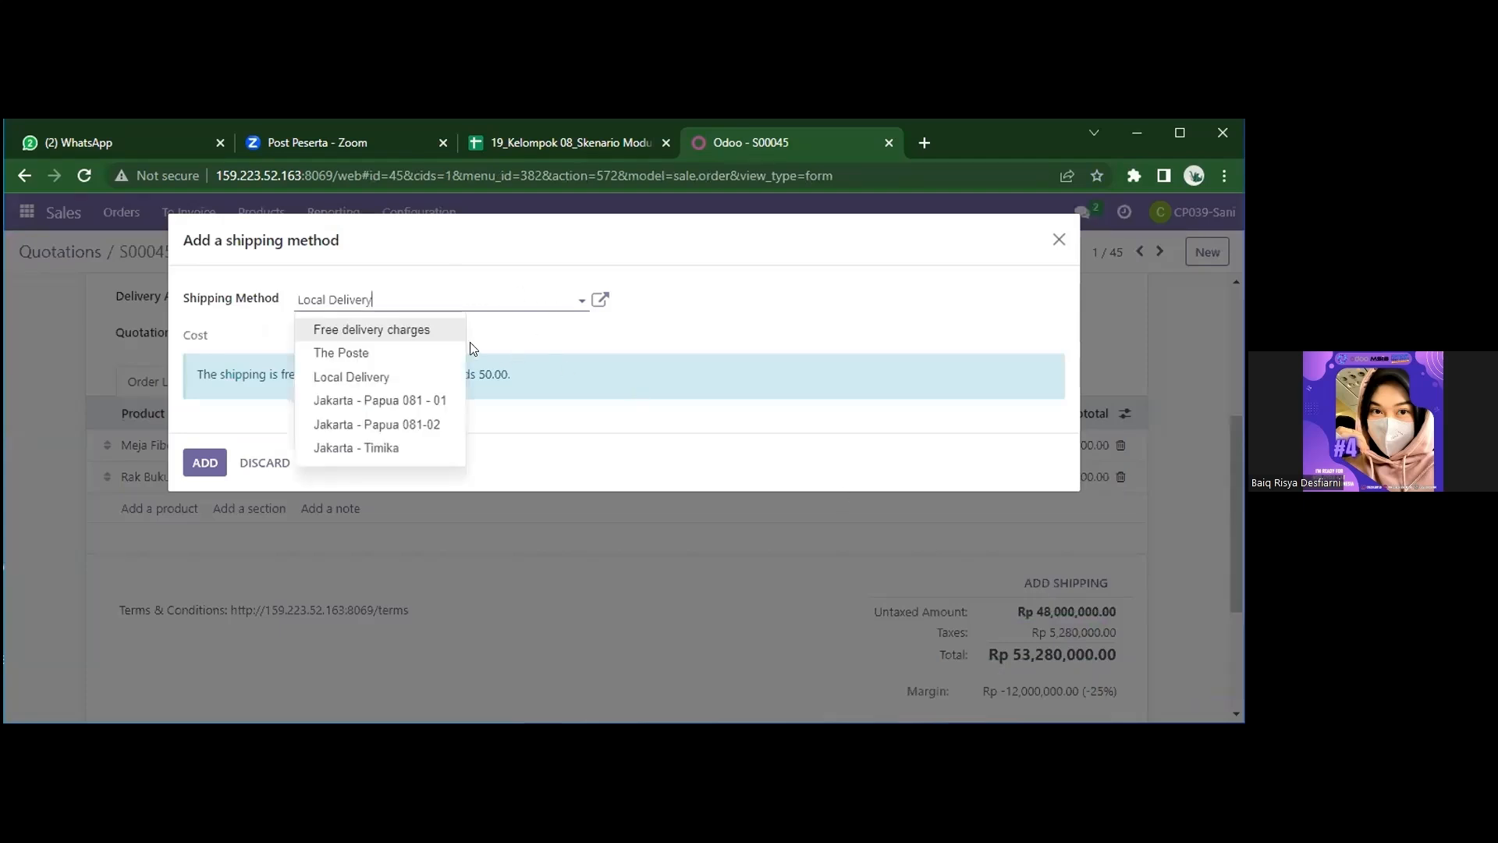
left_click(399, 451)
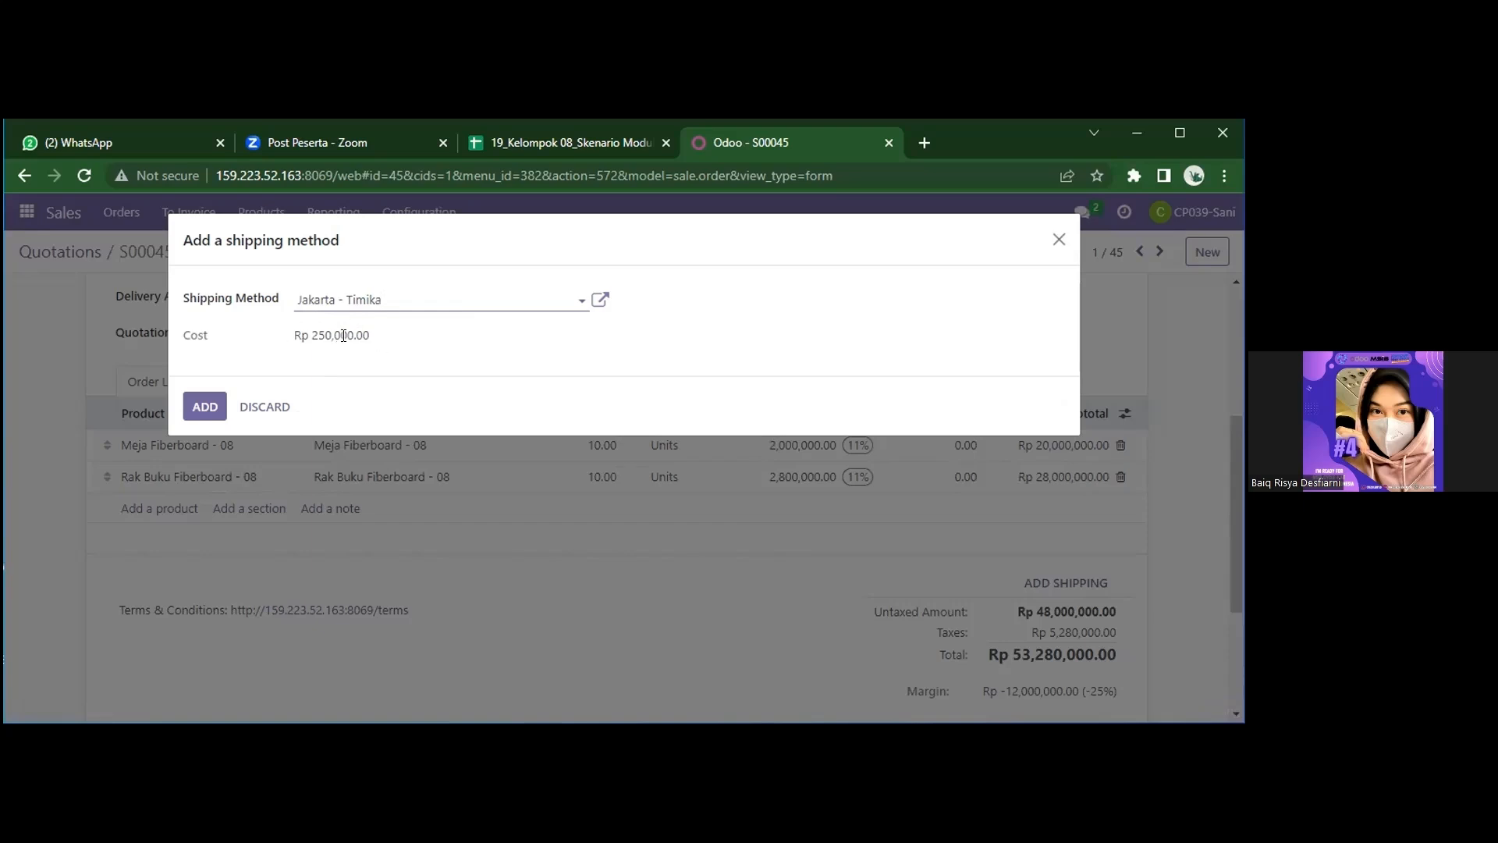
left_click(205, 408)
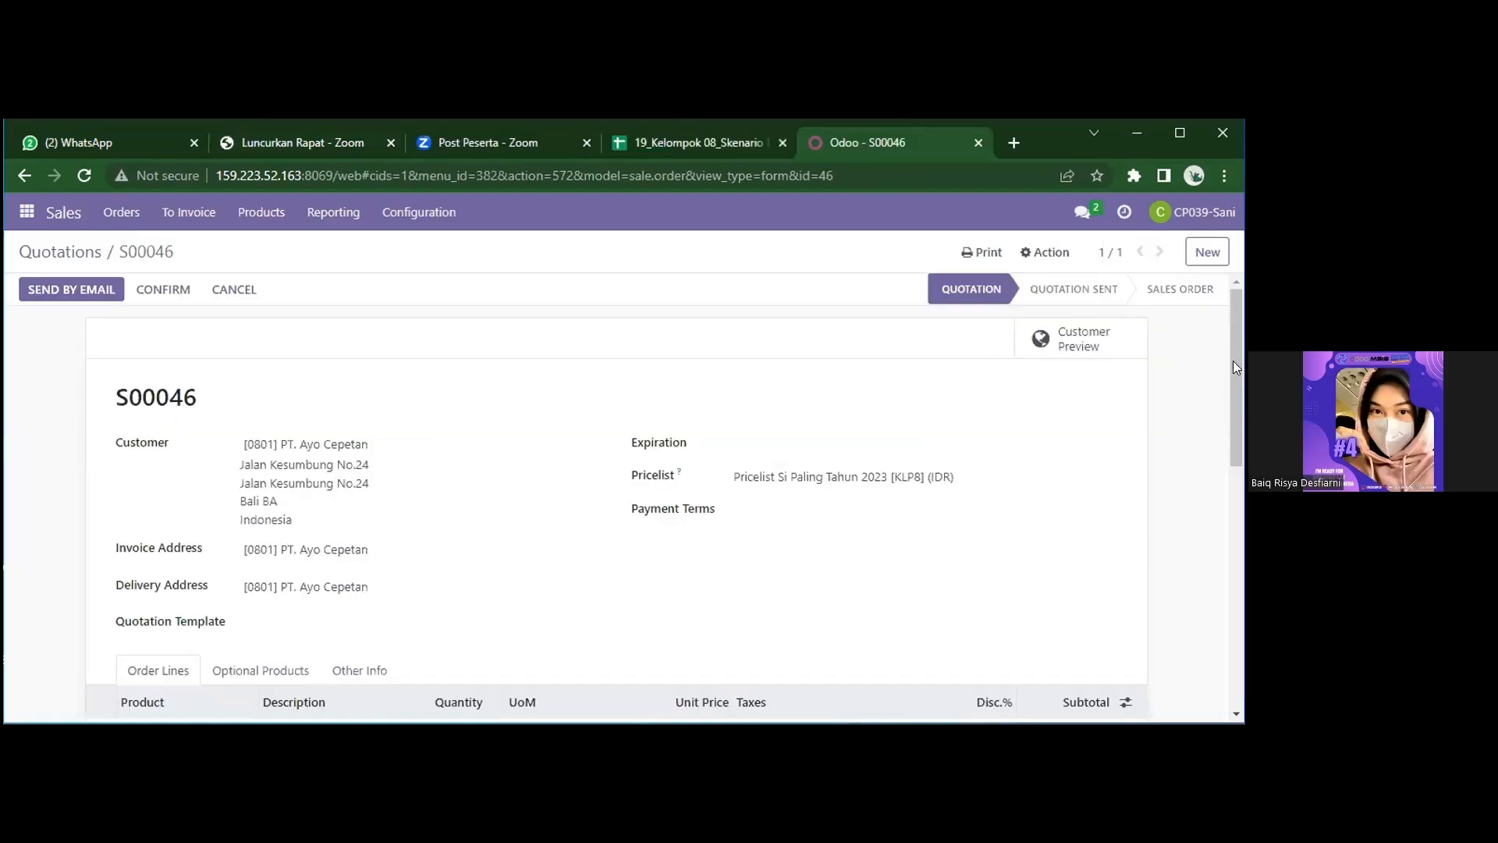
Send the CP095 user a direct message in Discuss reading "minta tolong untuk approval quotation"
left_click_drag(1231, 381, 1240, 422)
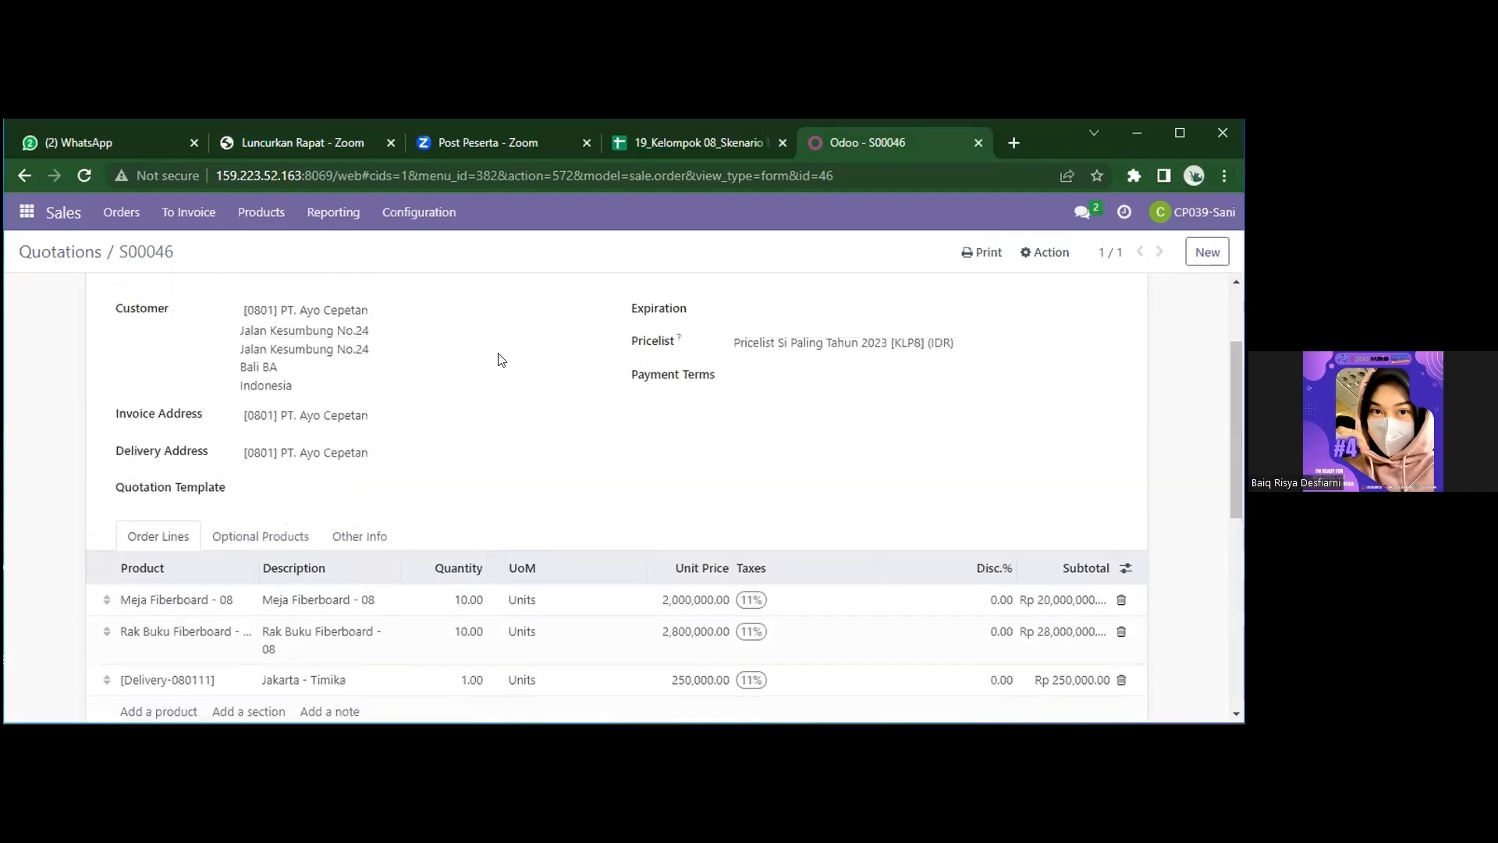
left_click(28, 209)
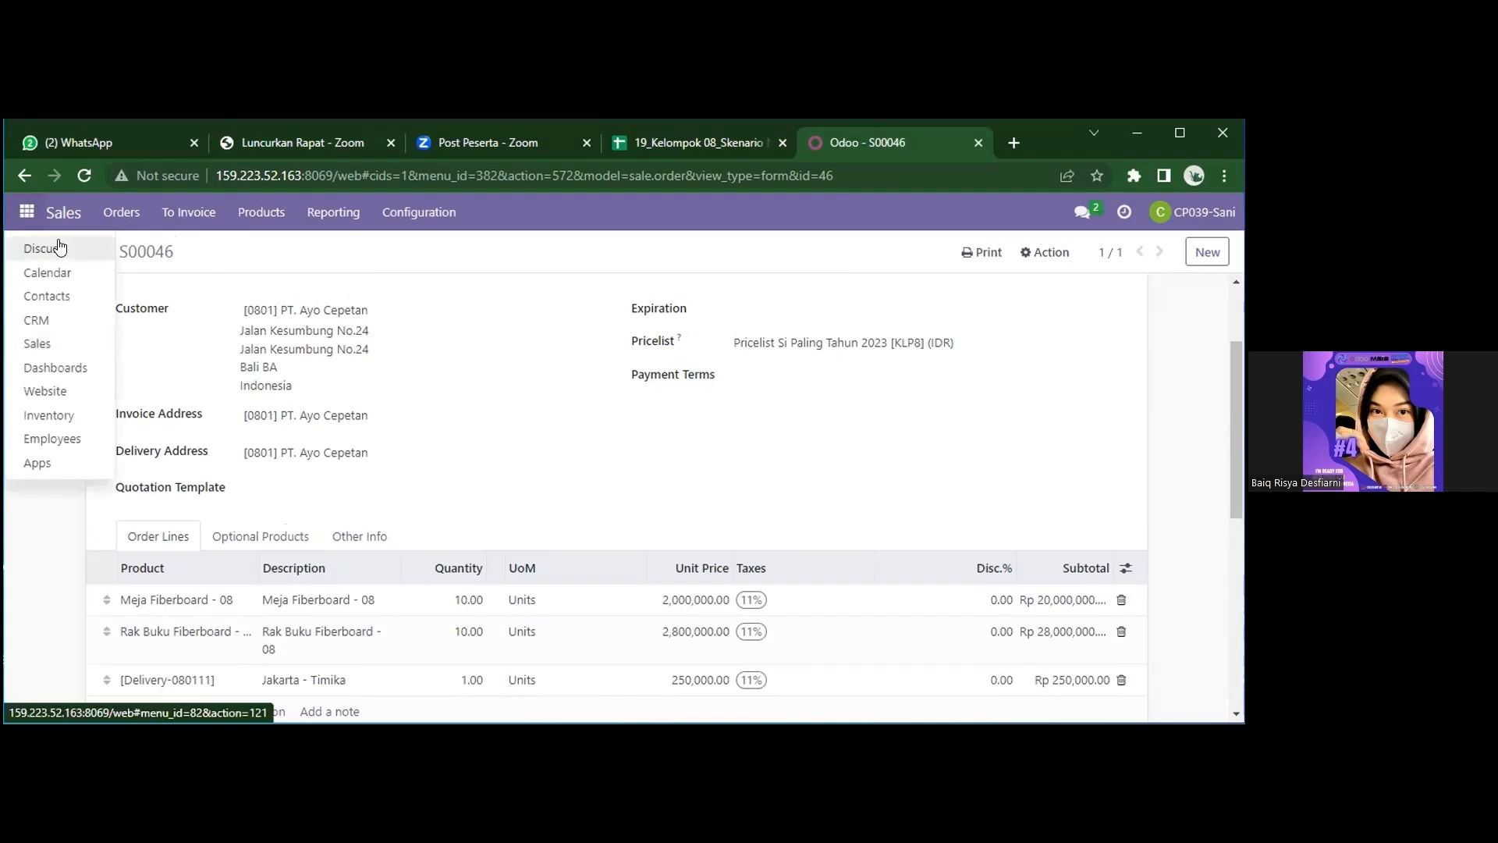
left_click(60, 247)
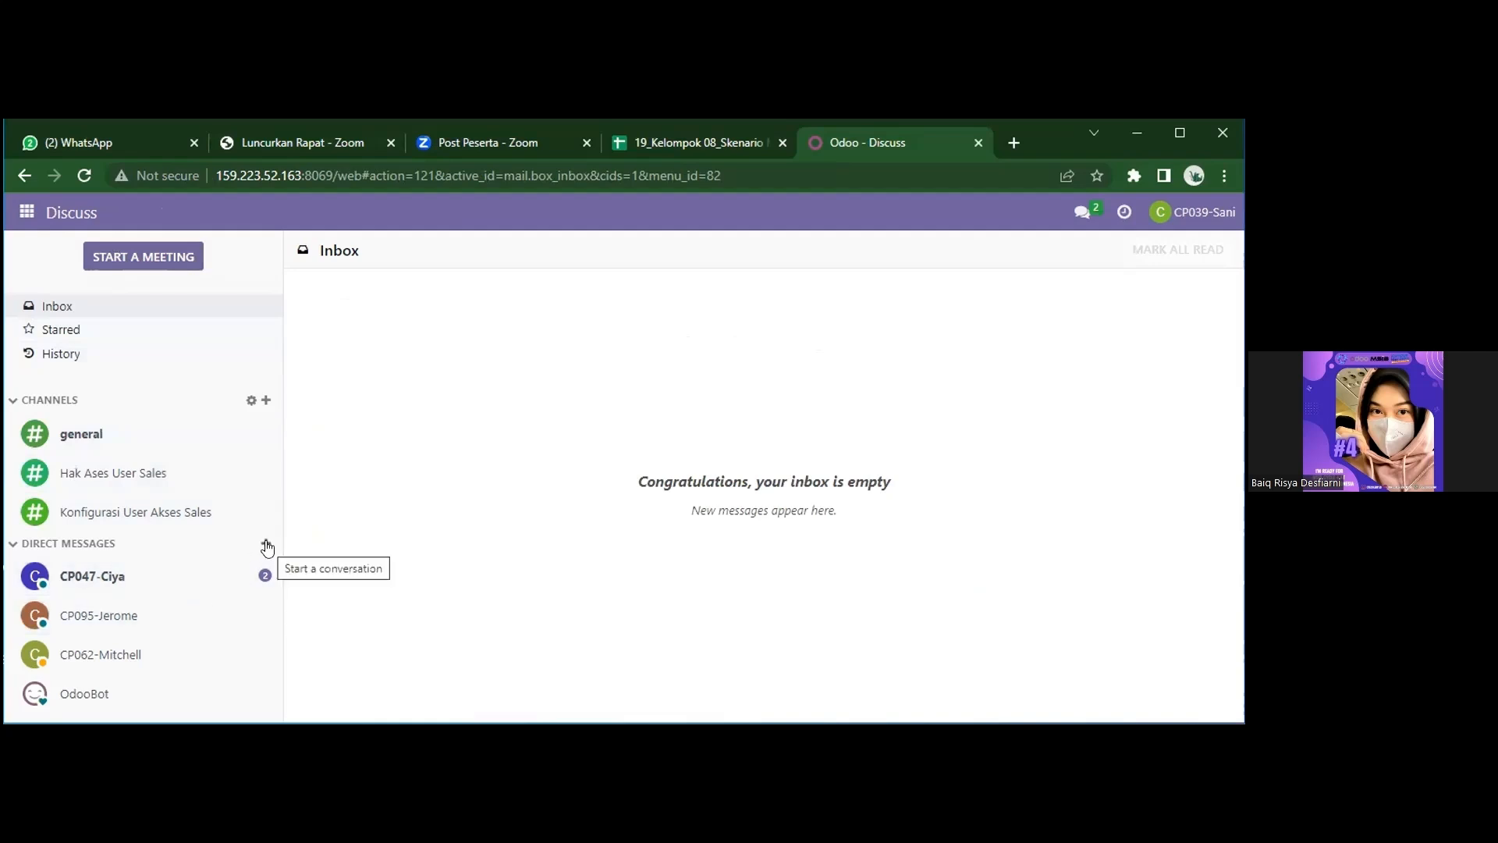
left_click(127, 616)
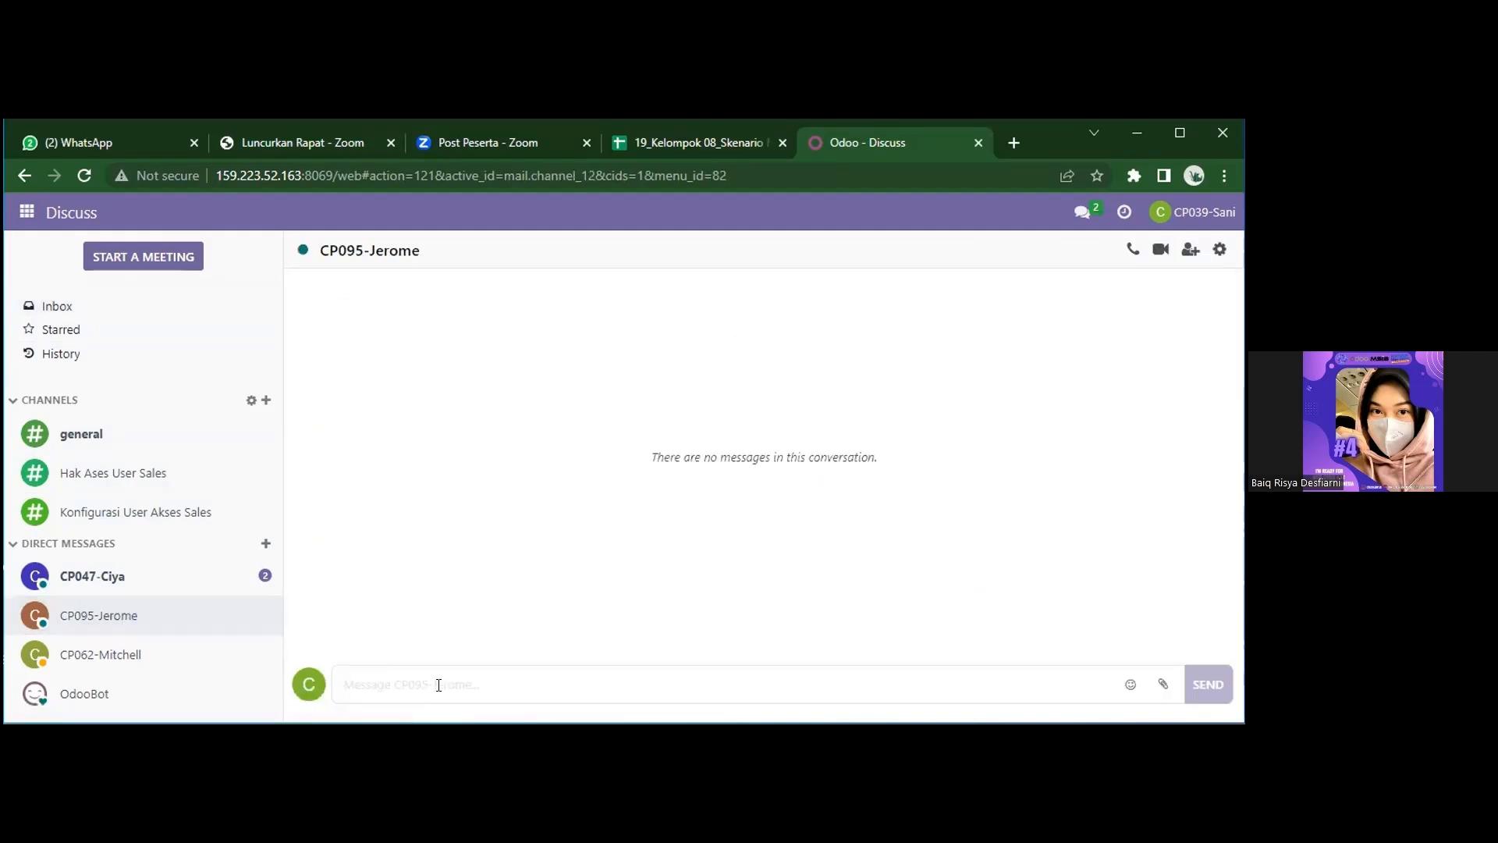
type("min")
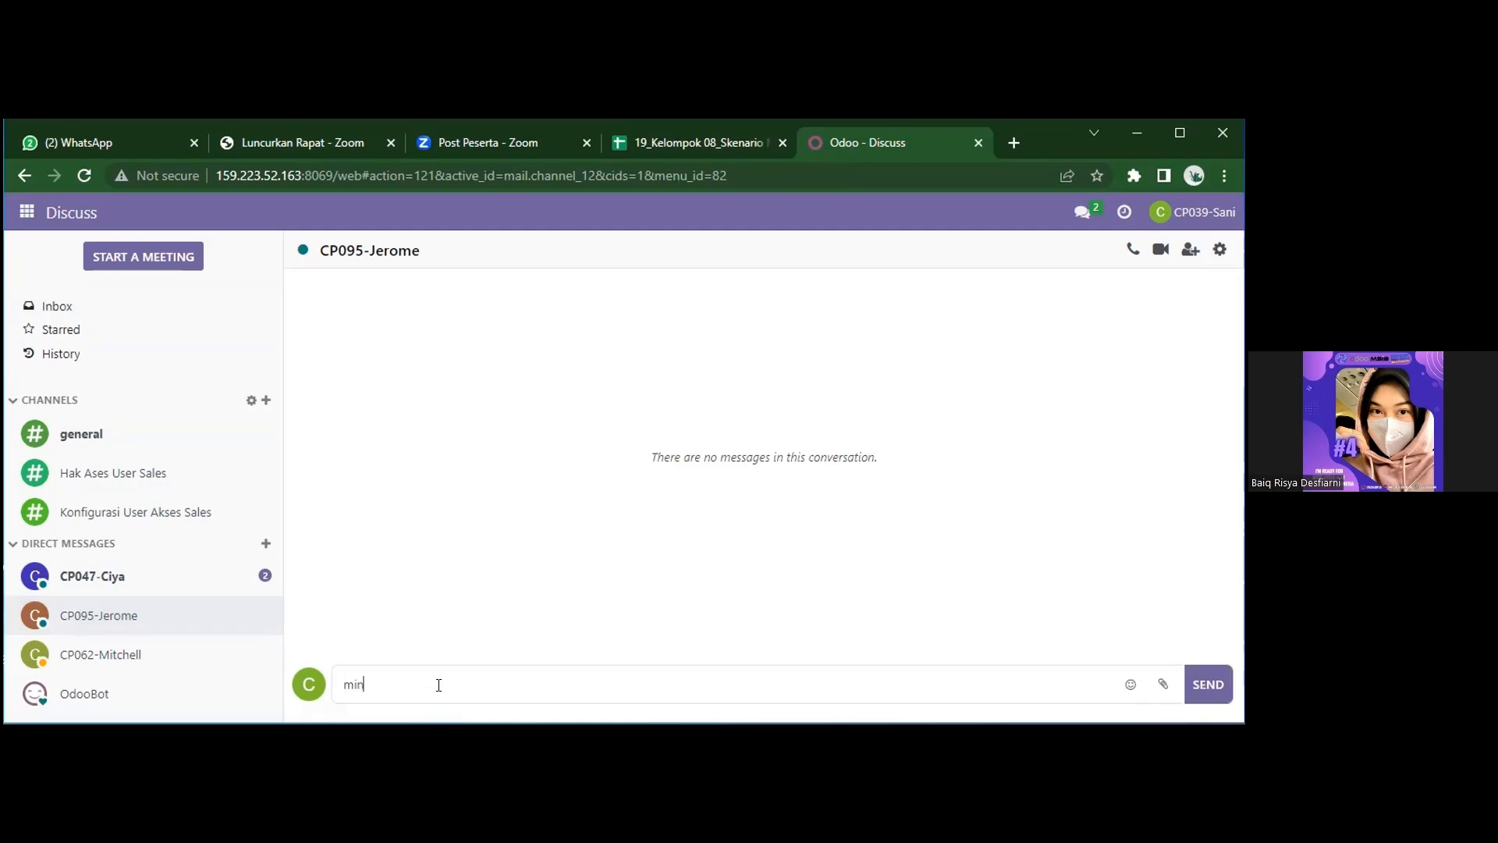
type("ta tolong untuk approval quotation")
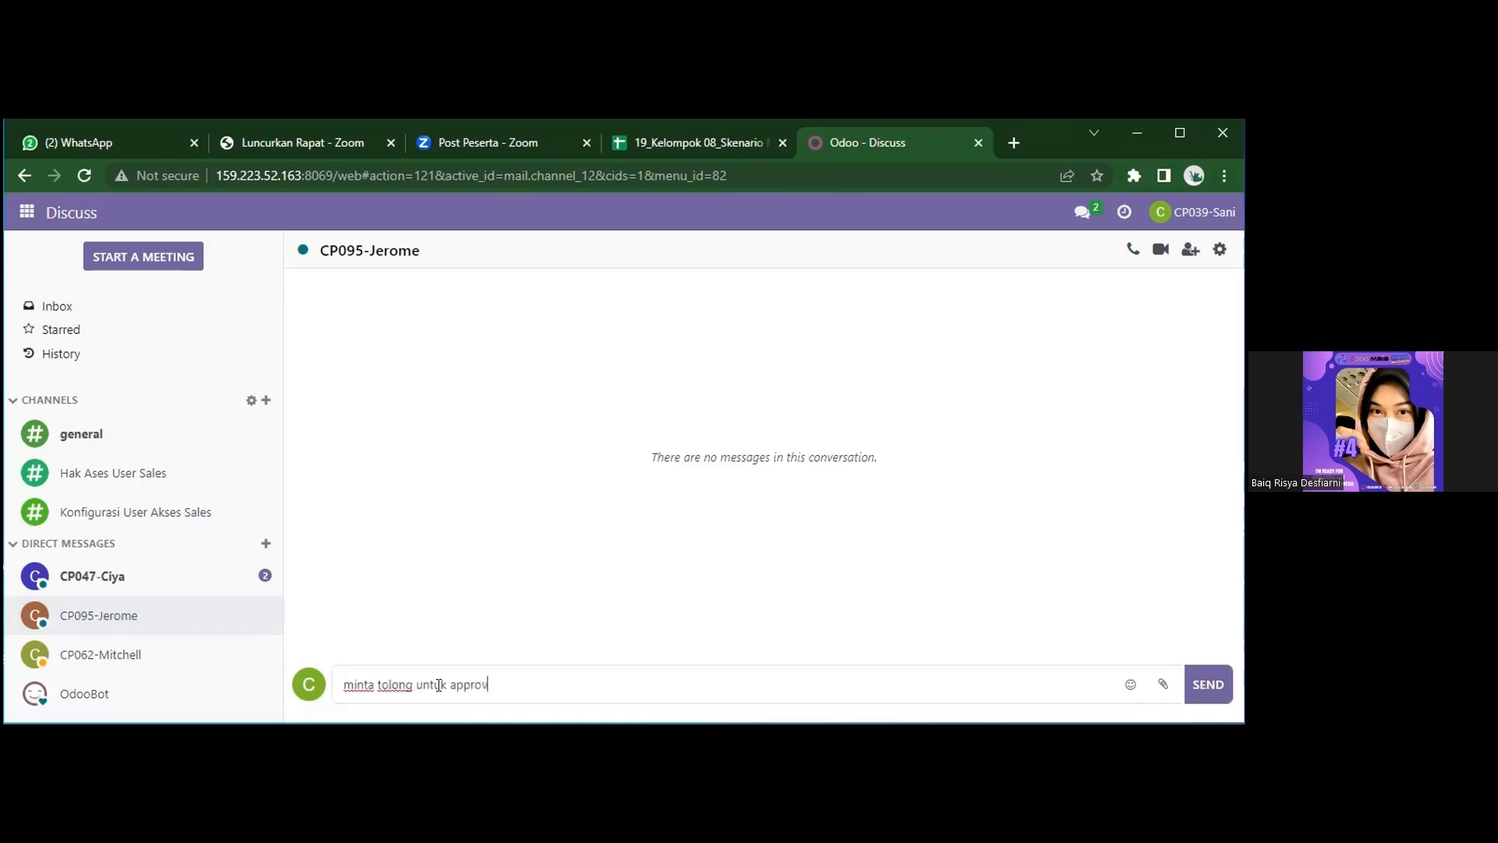
key("Return")
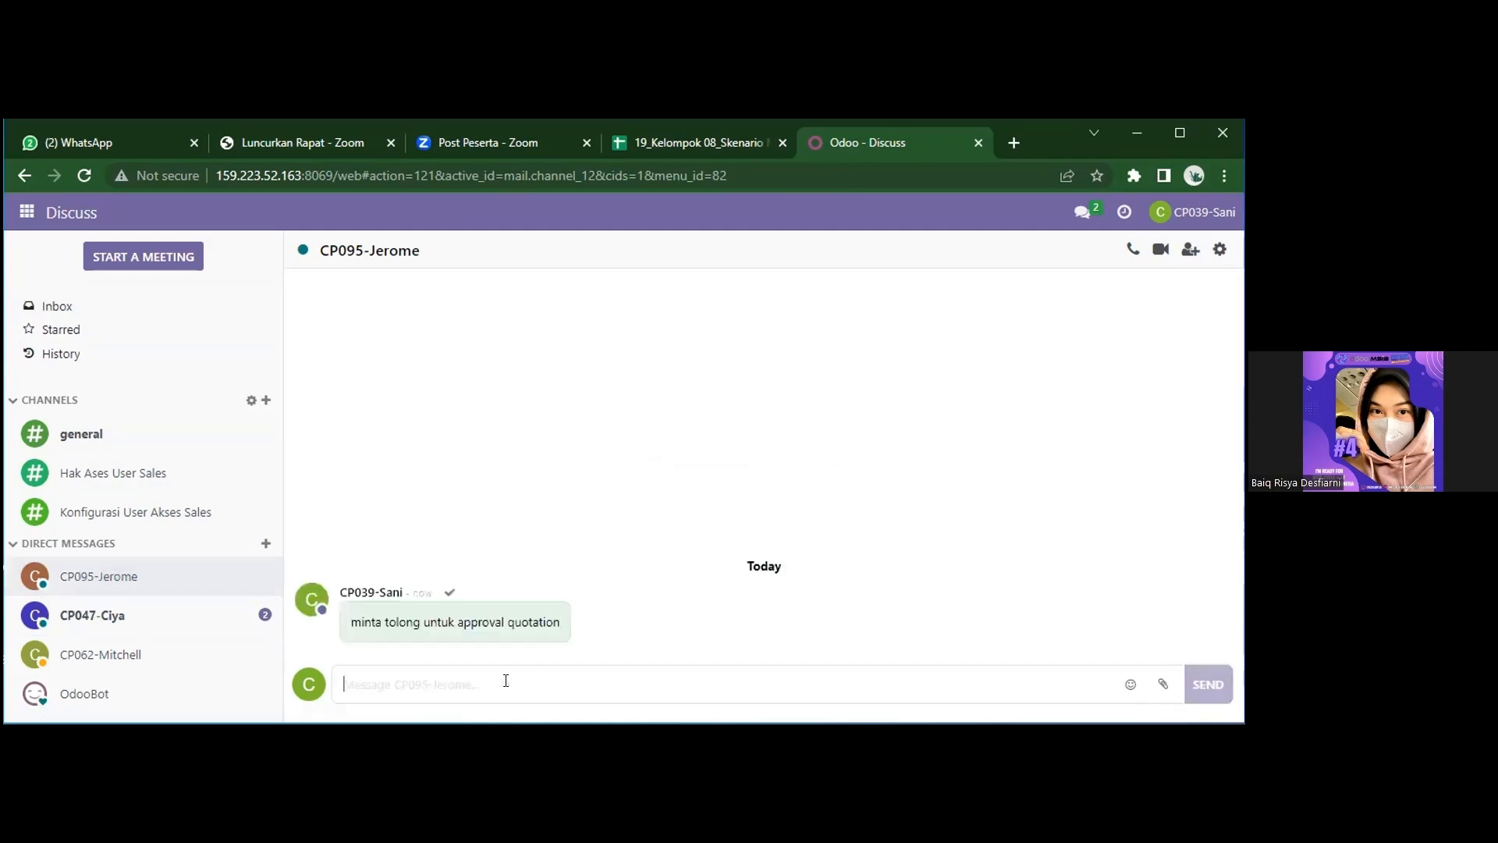